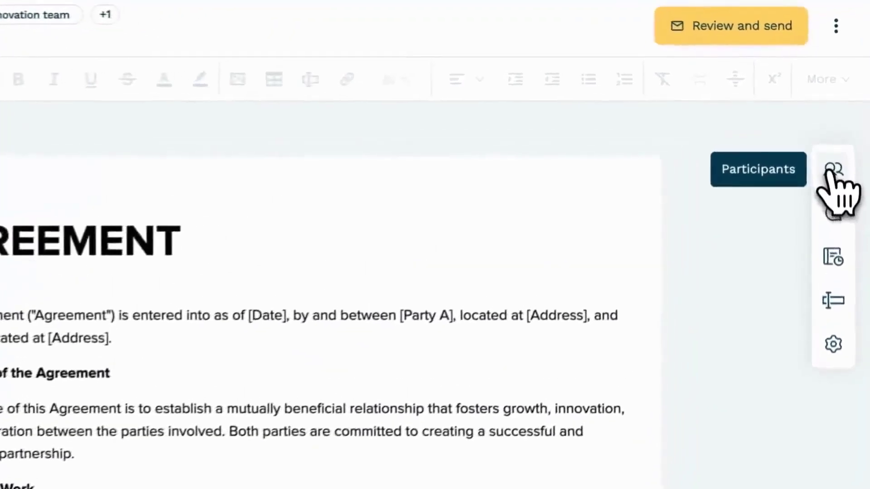
- Cycle through the agreement's Participants, Chat, Audit Trail and Data Fields panels, then Document settings
left_click(830, 172)
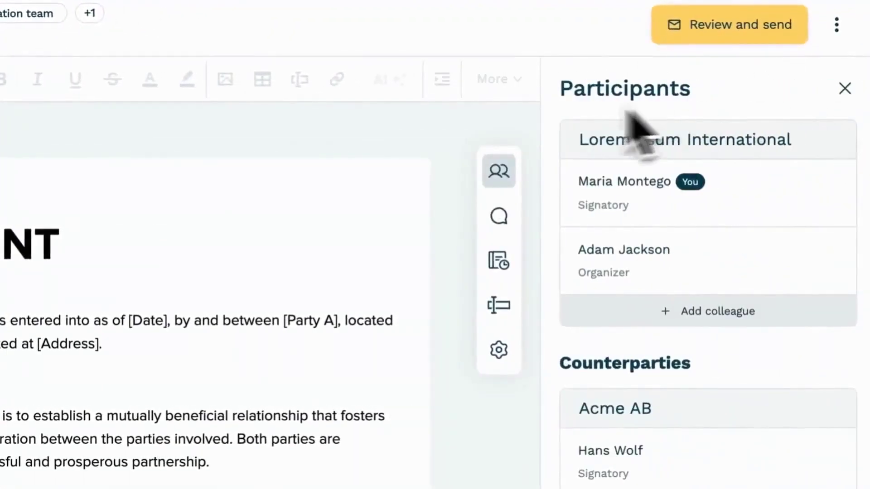
left_click(499, 218)
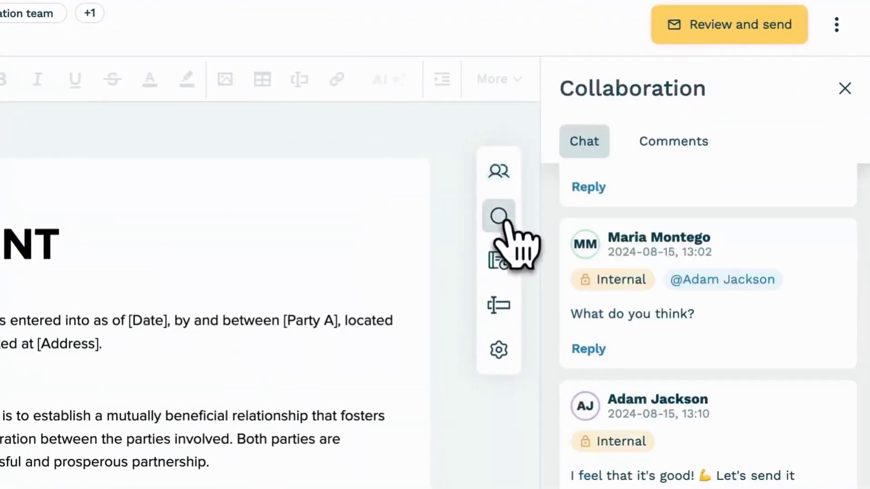
left_click(501, 265)
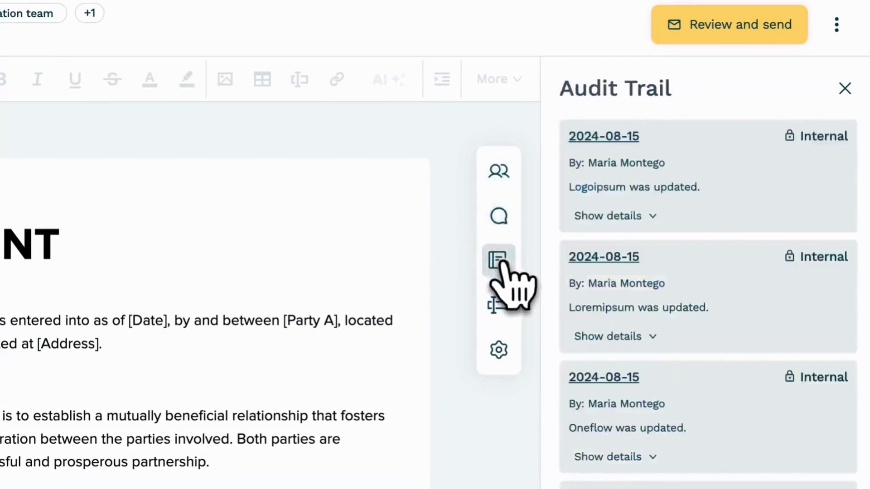
left_click(501, 307)
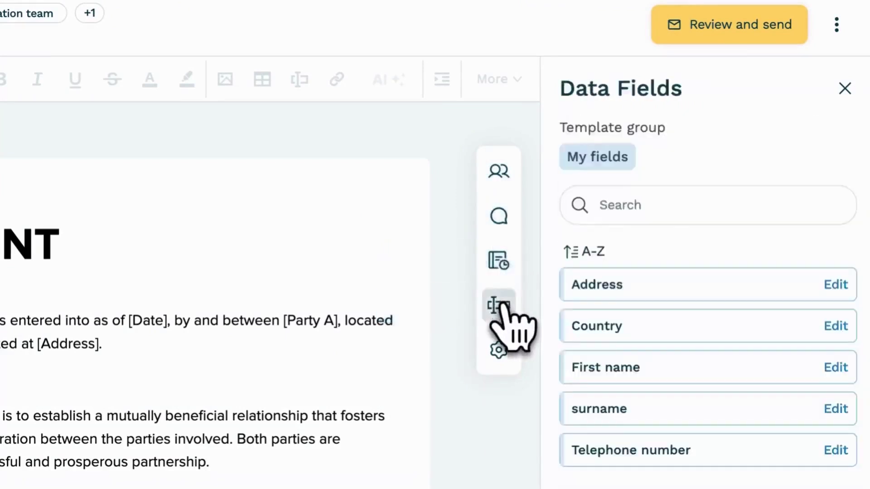
left_click(499, 351)
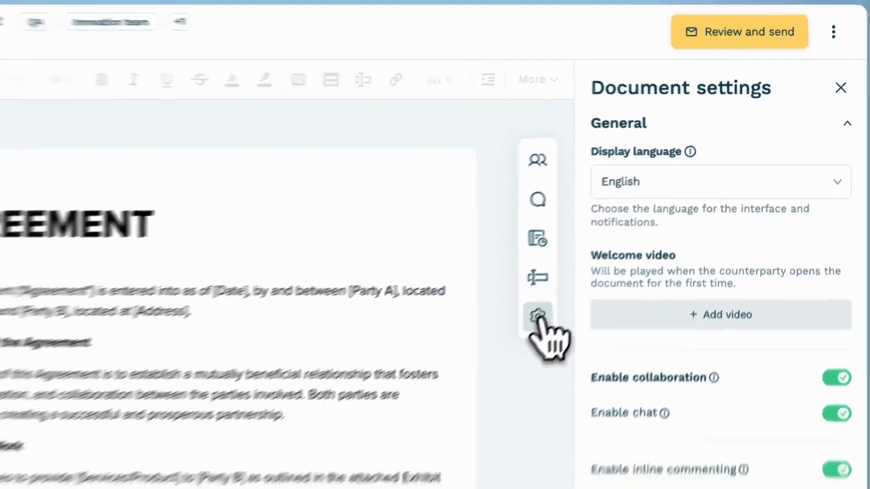
left_click(498, 350)
- Extend the title to 'AGREEMENT 2024-2026', saving, then use Save and notify for the counterparty
left_click(385, 195)
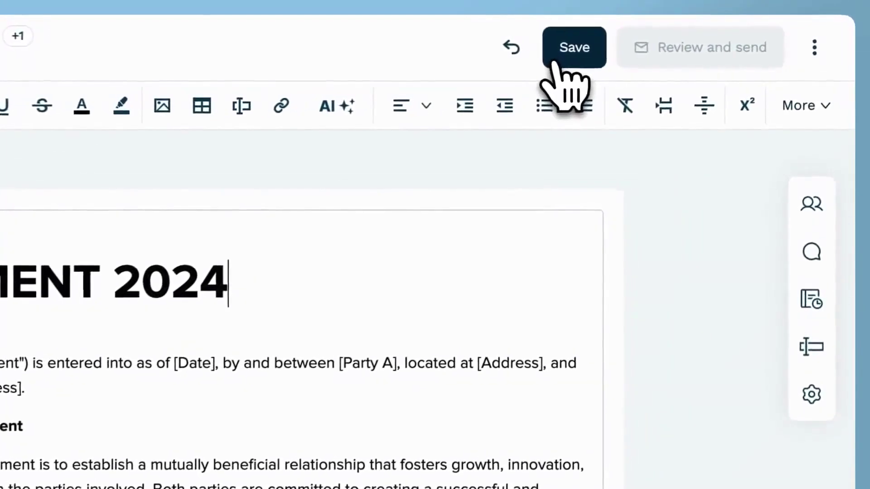
left_click(664, 50)
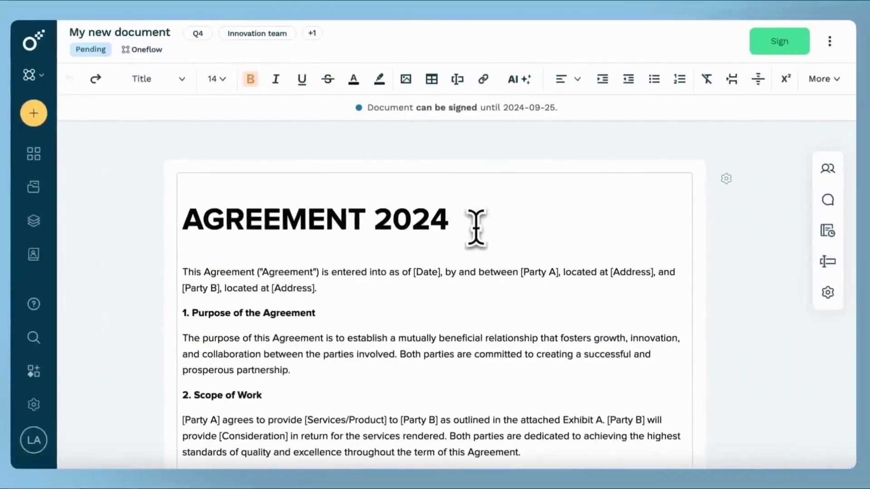
type("-2026")
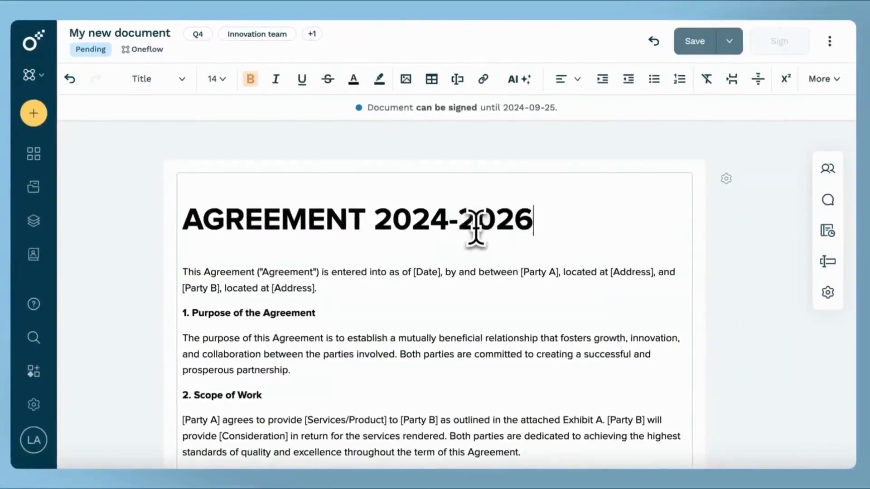
left_click(729, 41)
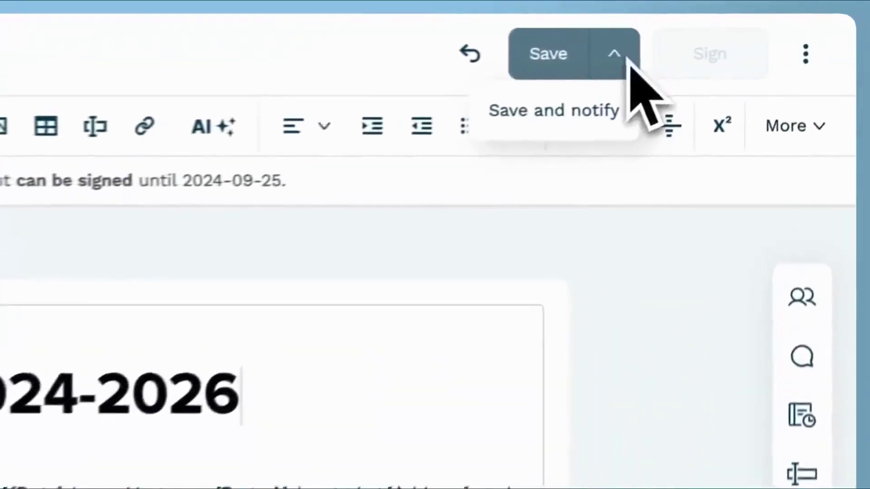
left_click(565, 128)
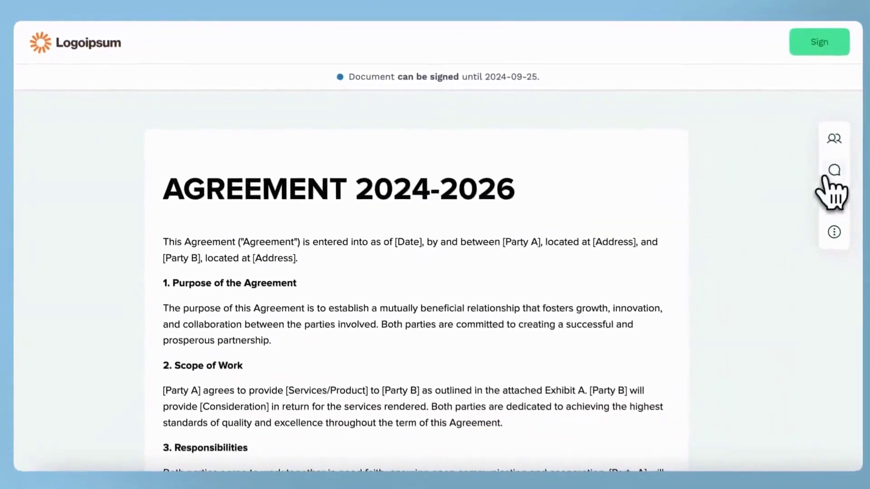
- Send 'I accept and will now sign!' as a public chat message, then close the chat panel
left_click(833, 173)
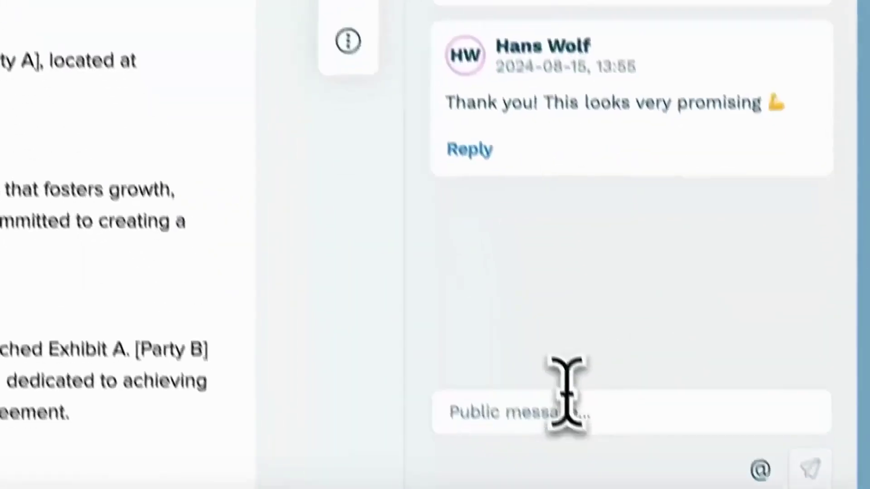
left_click(704, 420)
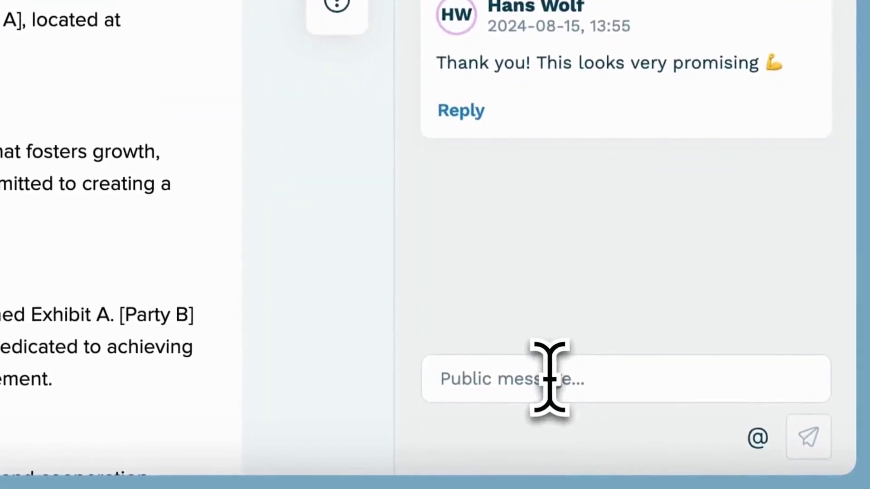
type("I accept and will")
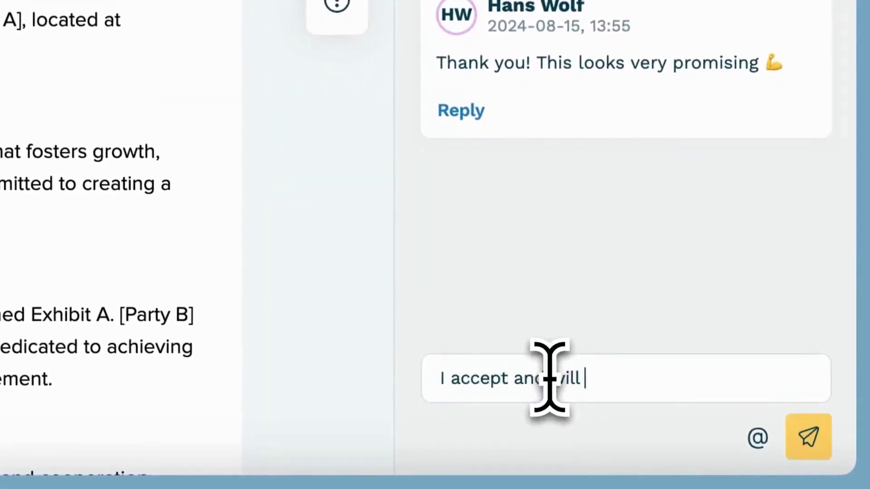
type(" now sign!")
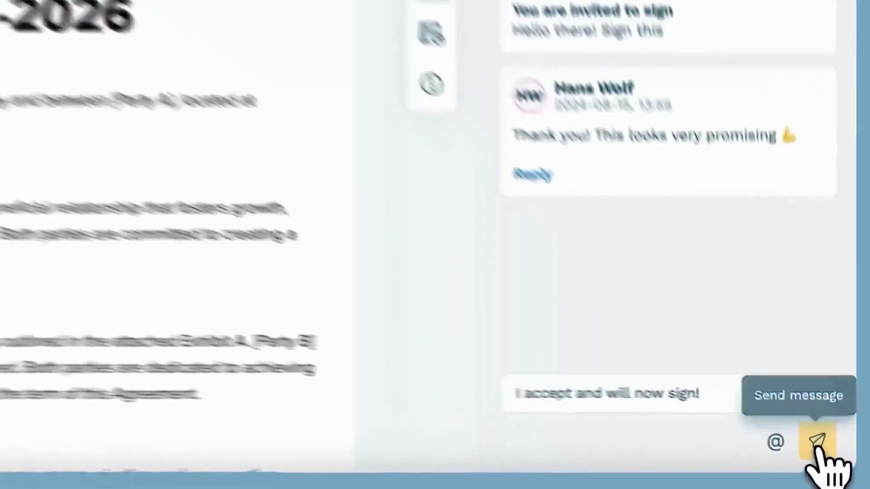
left_click(817, 447)
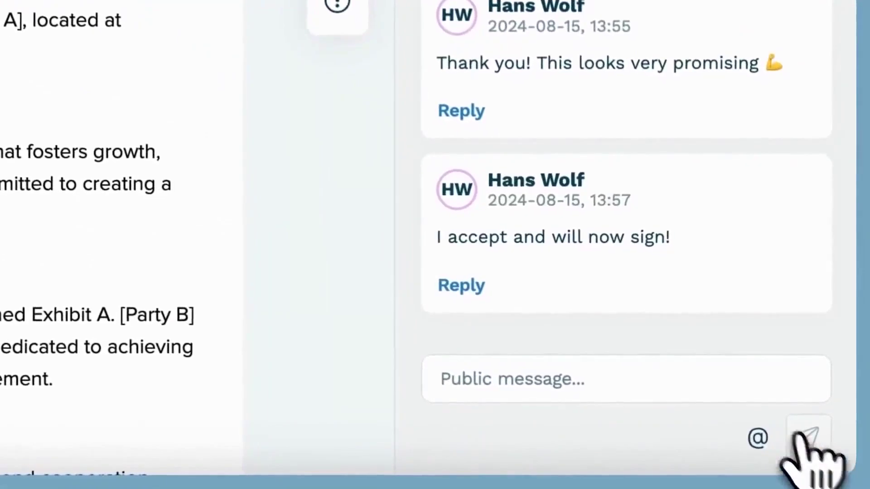
left_click(352, 117)
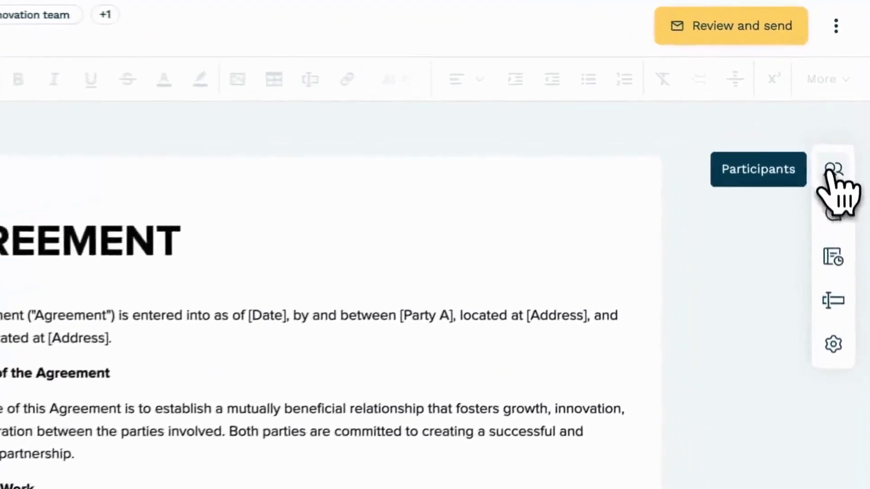
- Go through the Participants, Chat, Audit Trail and Data Fields panels, ending on Document settings
left_click(827, 144)
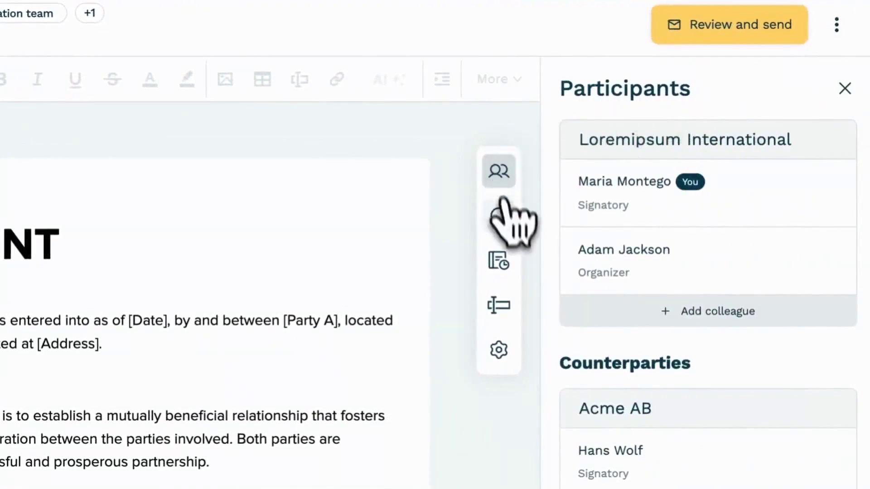
left_click(501, 218)
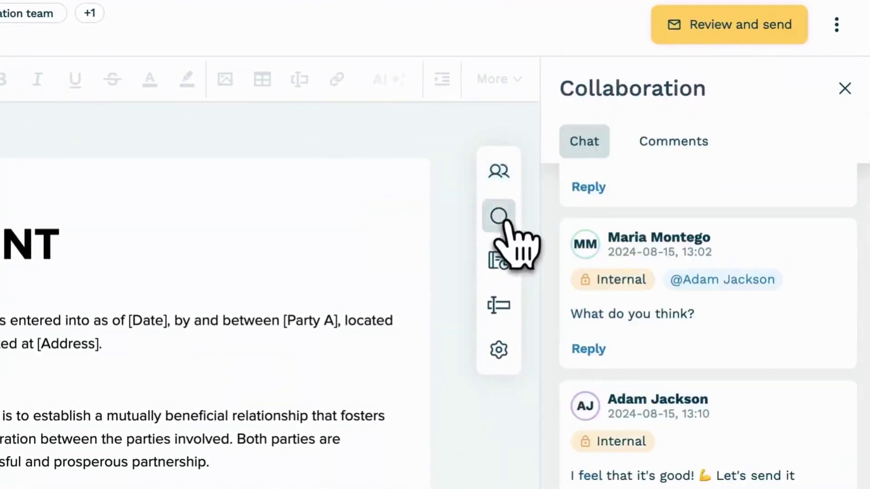
left_click(499, 261)
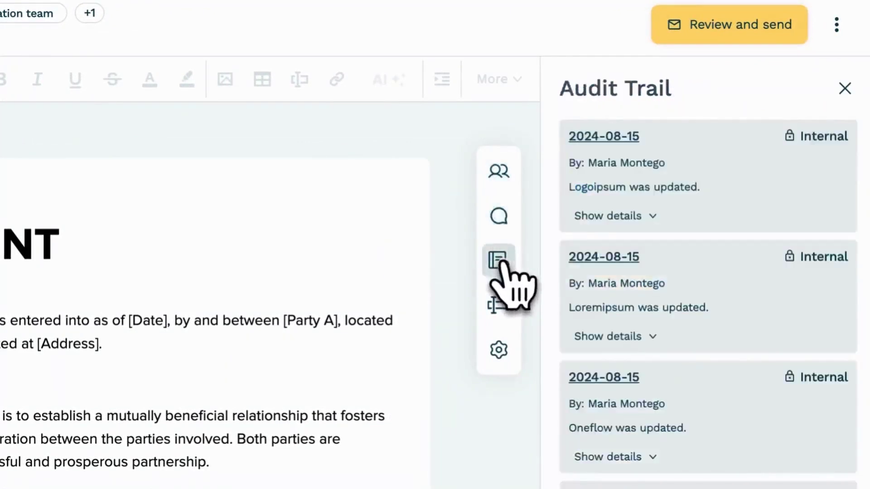
left_click(500, 306)
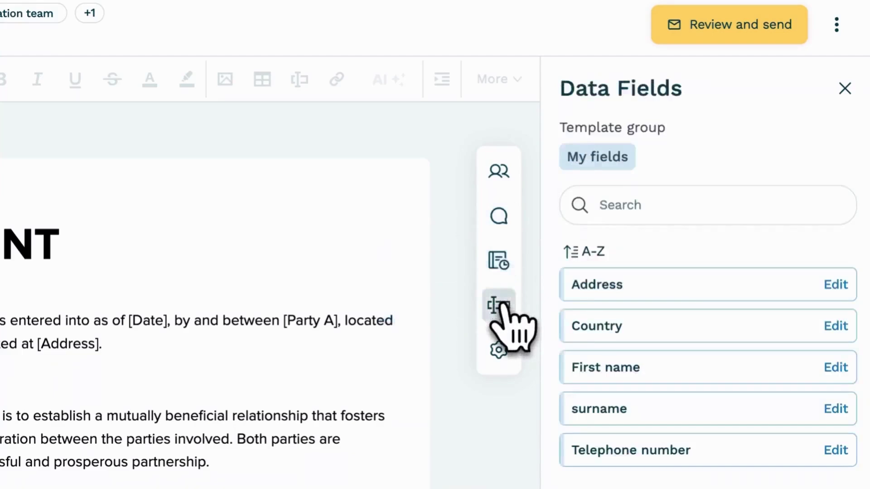
left_click(500, 350)
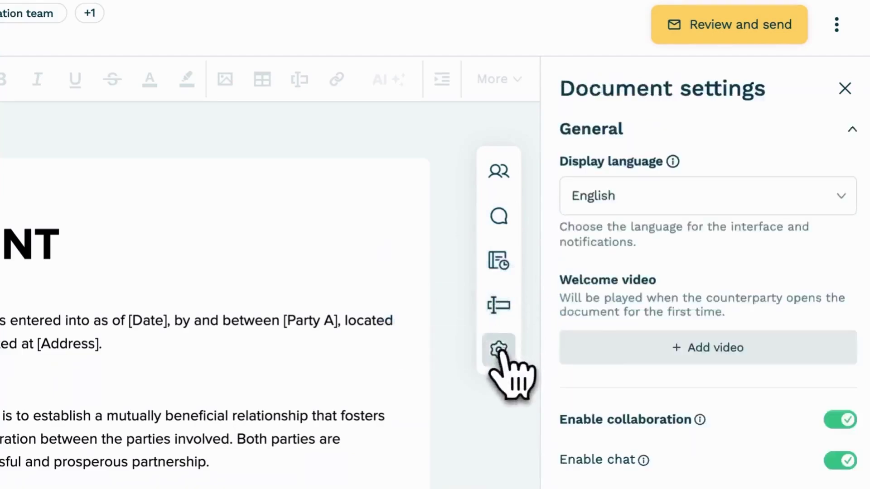
- Add ' 2024' after AGREEMENT in the title, save, then type a hyphen after it
left_click(499, 350)
left_click(86, 245)
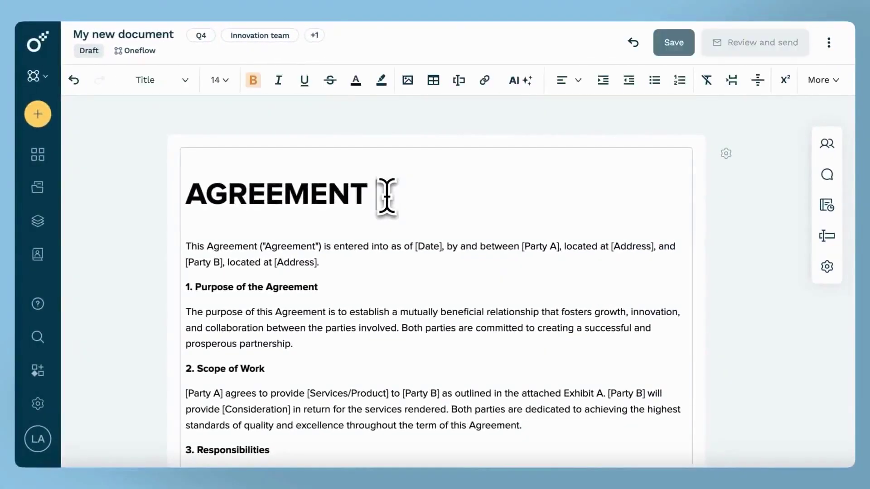
type("2024")
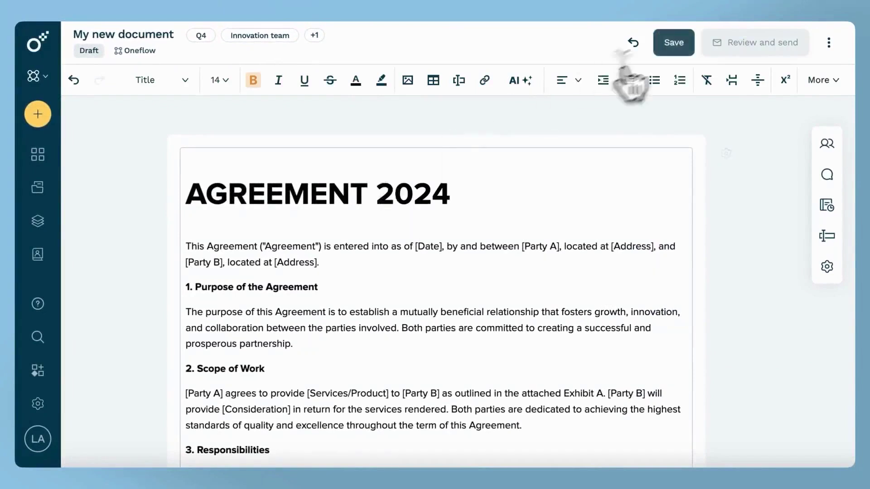
left_click(662, 51)
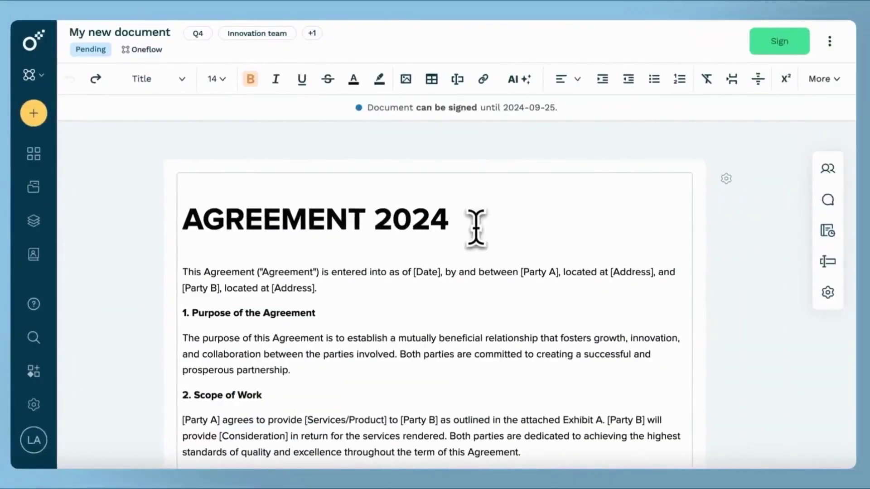
type("-")
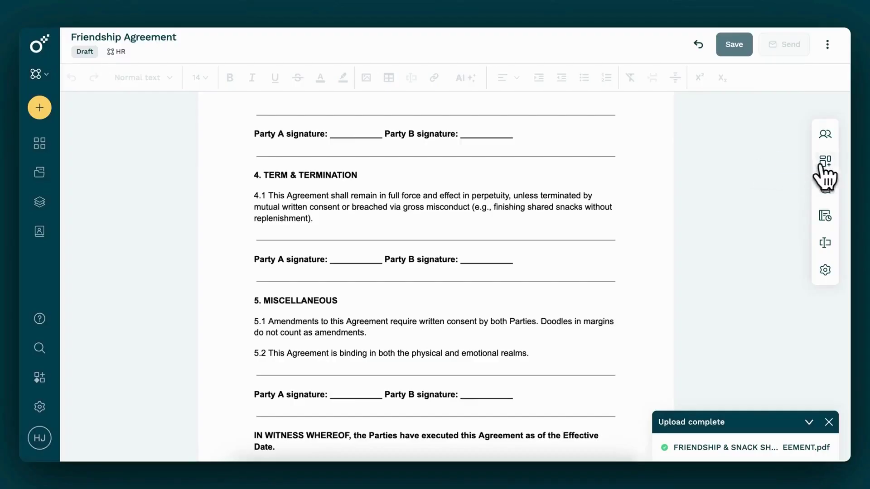
- Add signature fields on the first Party A and Party B lines, assigned to yourself and the other signer
left_click(824, 168)
mouse_move(688, 356)
left_mouse_down()
mouse_move(664, 359)
mouse_move(235, 155)
mouse_move(233, 111)
left_mouse_up()
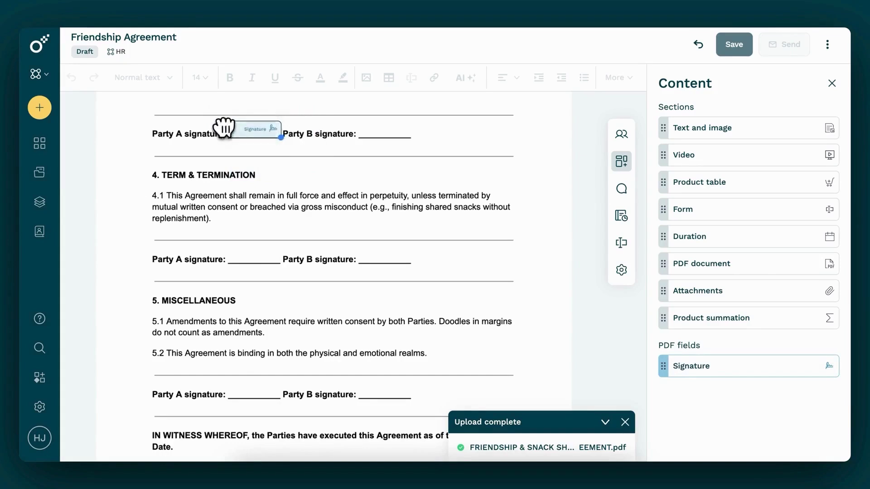
left_click_drag(224, 128, 225, 128)
left_click(281, 129)
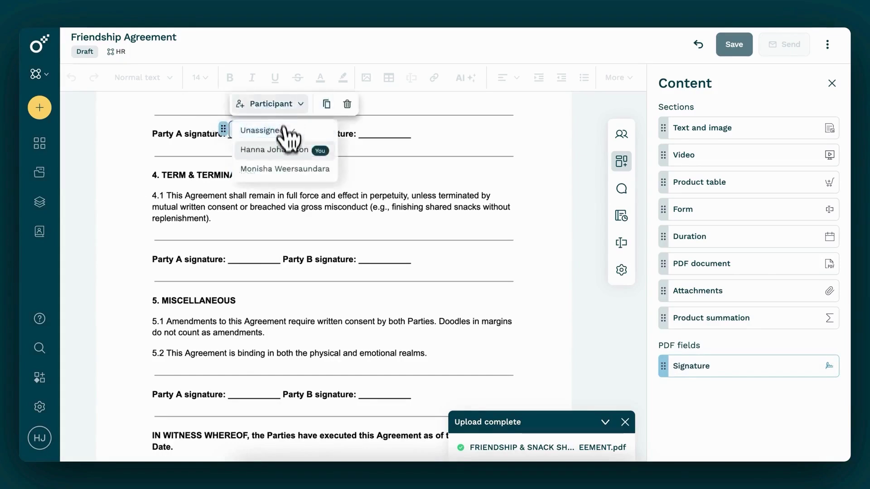
left_click(278, 150)
mouse_move(664, 365)
left_mouse_down()
mouse_move(408, 181)
mouse_move(368, 121)
left_mouse_up()
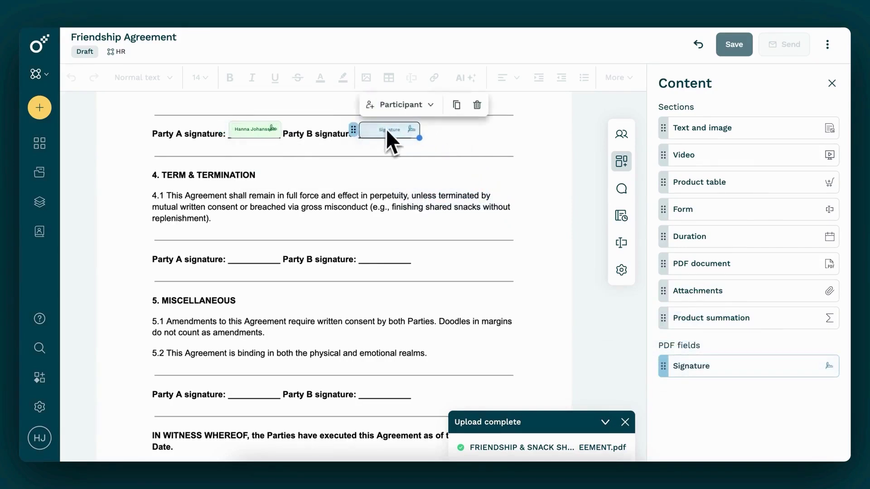
left_click(401, 105)
left_click(385, 211)
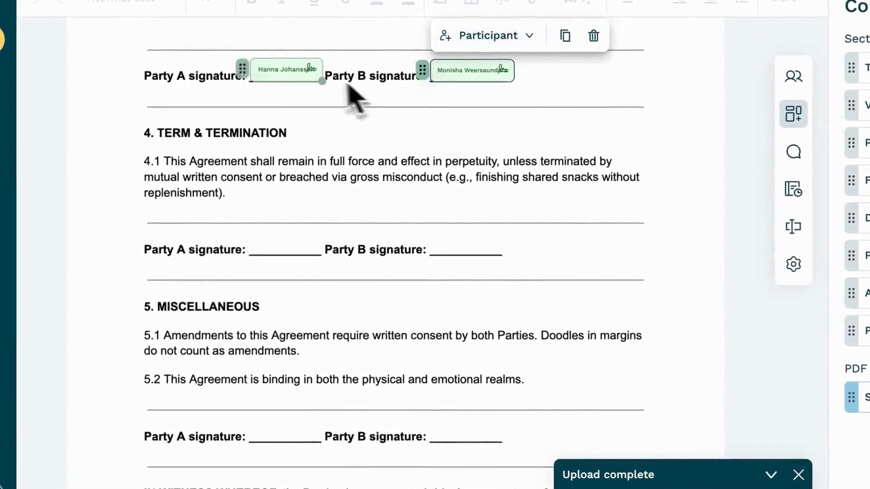
- Duplicate the Party A signature field onto the Party A lines in sections 4 and 5
left_click(290, 70)
left_click(381, 36)
left_click_drag(272, 78, 245, 240)
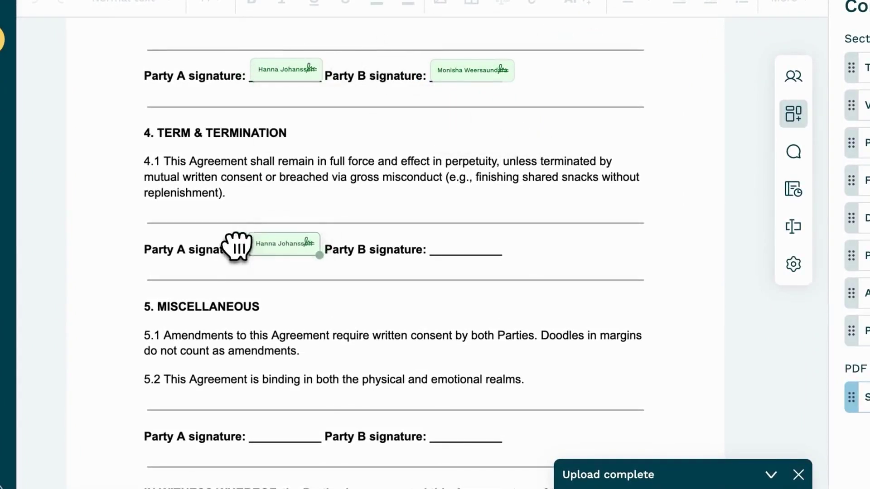
left_click(380, 154)
mouse_move(254, 258)
left_mouse_down()
mouse_move(262, 358)
mouse_move(241, 426)
left_mouse_up()
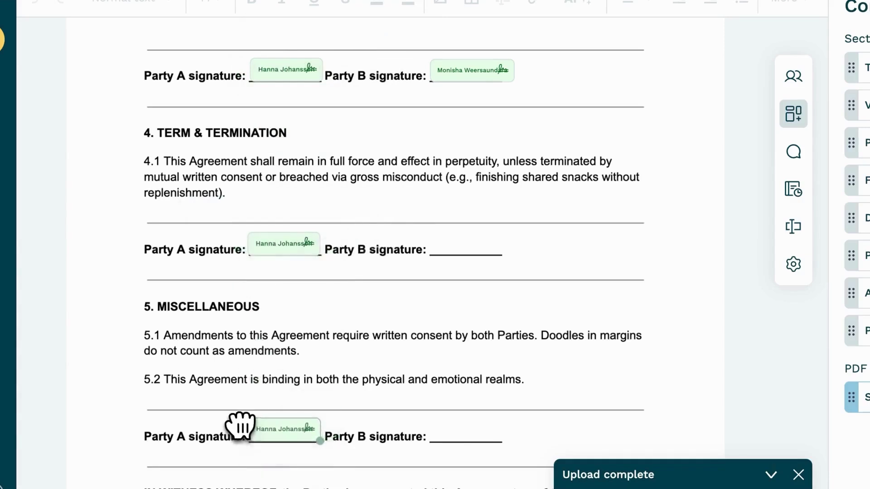
- Duplicate the Party B signature field onto the Party B lines in sections 4 and 5
left_click(462, 68)
left_click(565, 35)
mouse_move(466, 84)
left_mouse_down()
mouse_move(447, 199)
mouse_move(428, 243)
left_mouse_up()
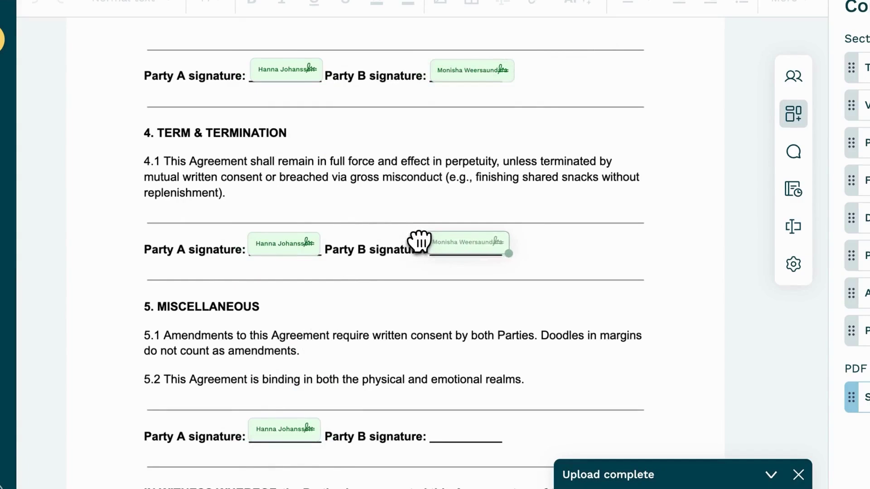
left_click(481, 240)
left_click(560, 207)
left_click_drag(434, 259, 425, 431)
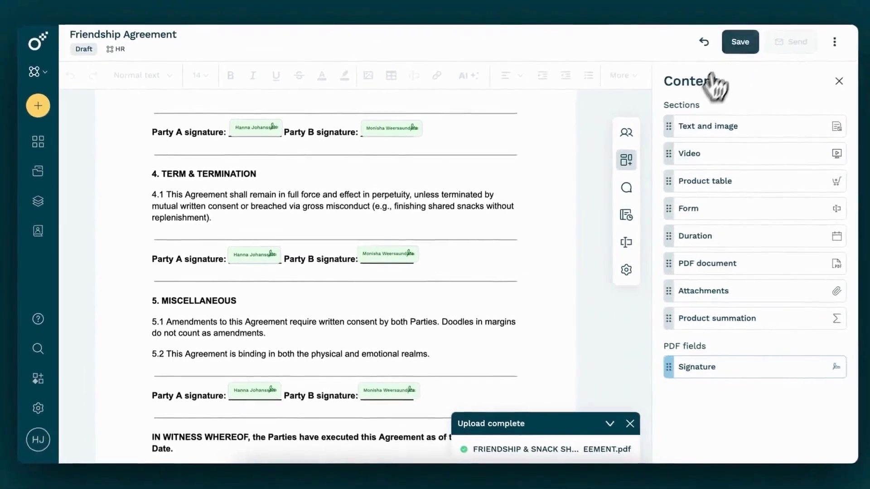
- Save the agreement and scroll down through the document
left_click(737, 45)
scroll(693, 144, "down", 15)
scroll(694, 144, "down", 2)
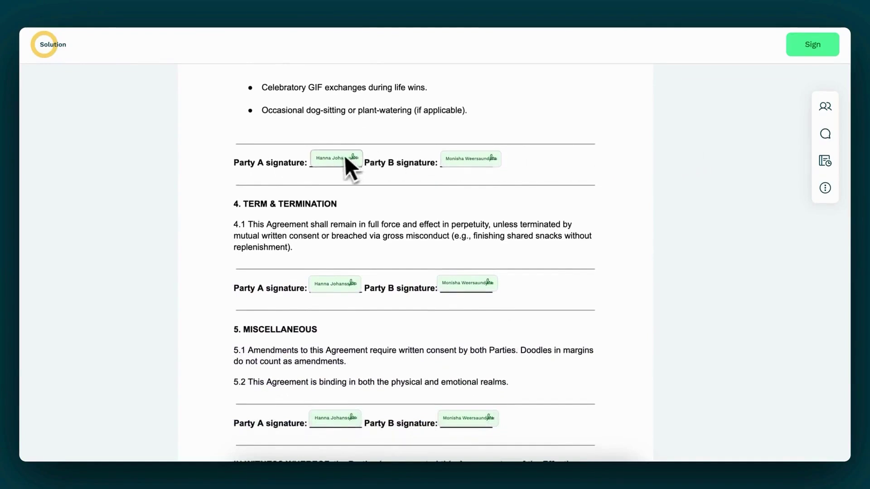
- Sign as the counterparty, confirm the signature, and check the signed Party B lines
mouse_move(344, 156)
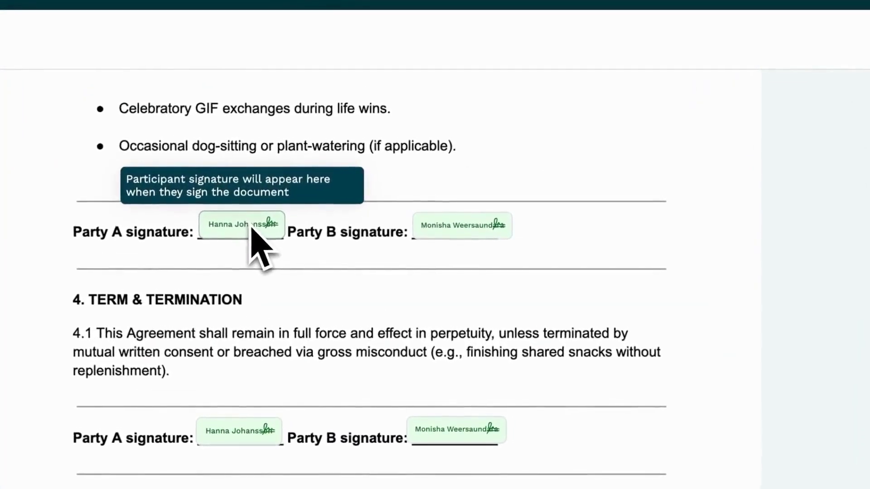
mouse_move(438, 232)
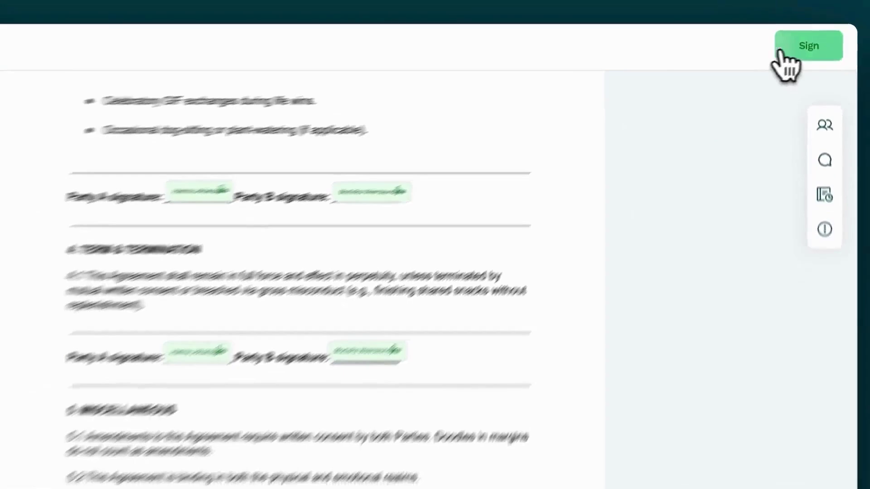
left_click(806, 43)
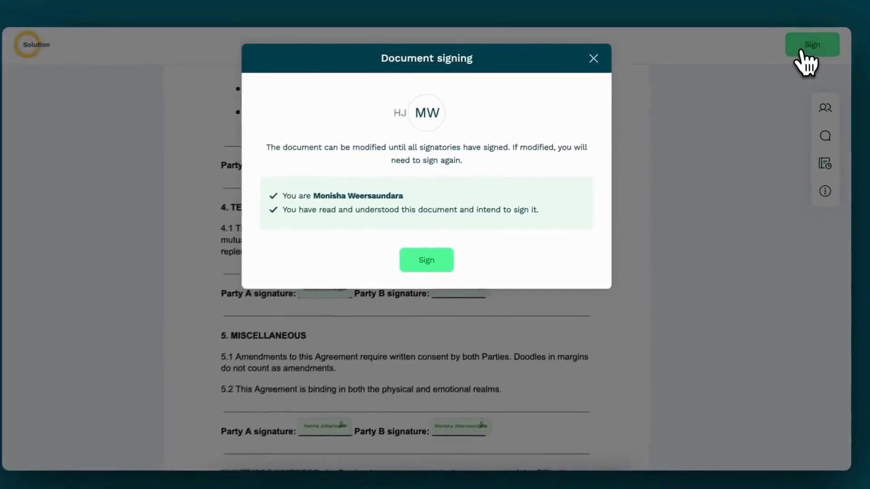
left_click(435, 263)
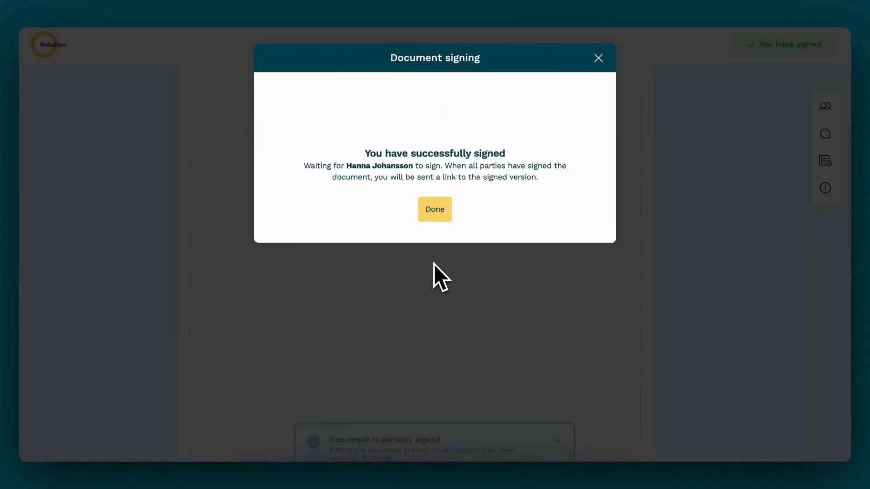
left_click(442, 222)
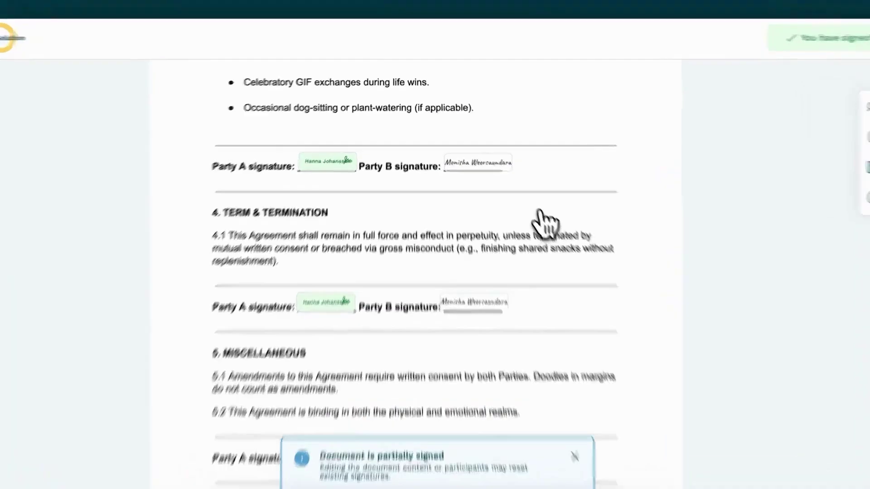
scroll(536, 218, "down", 4)
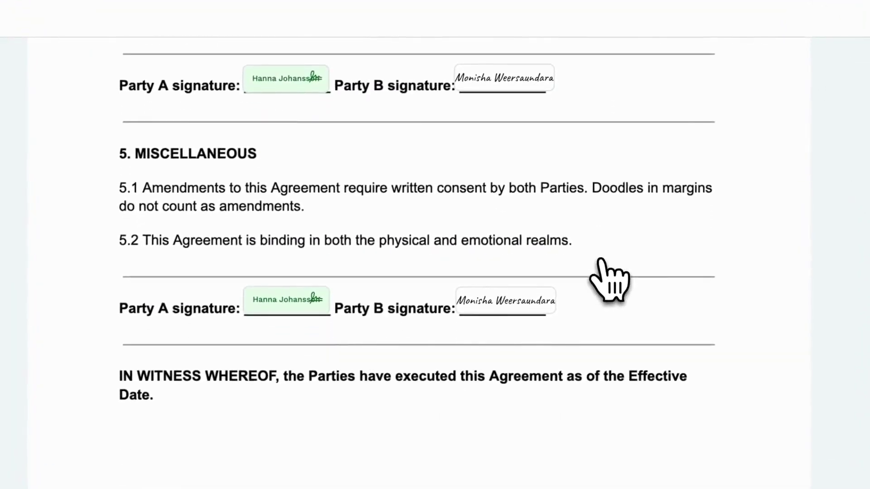
scroll(600, 261, "up", 3)
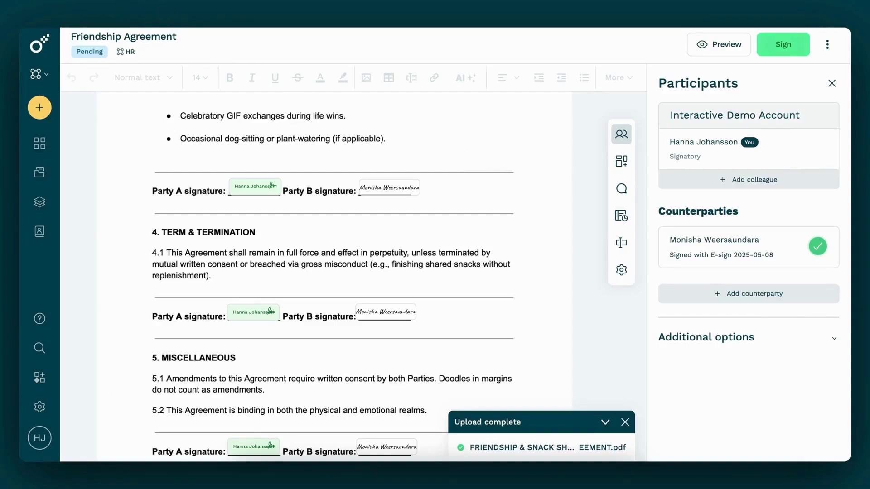
- Sign the Friendship Agreement for Party A and dismiss the signing-complete message
left_click(799, 52)
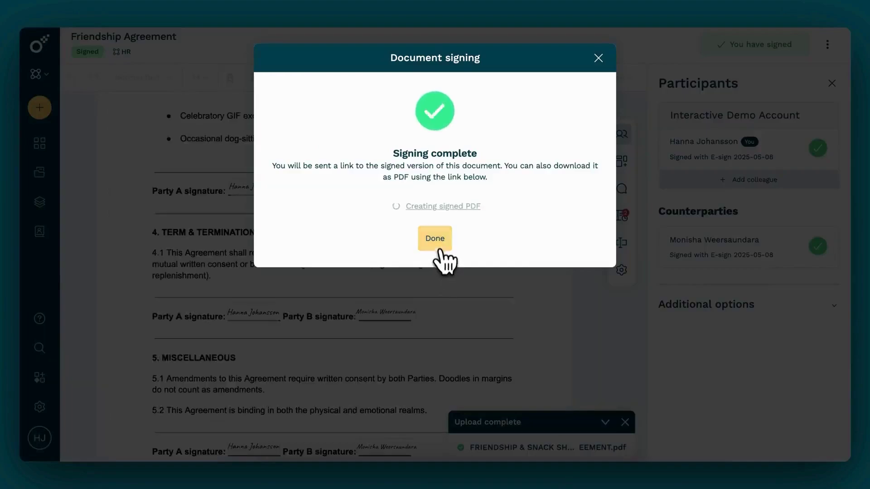
left_click(436, 240)
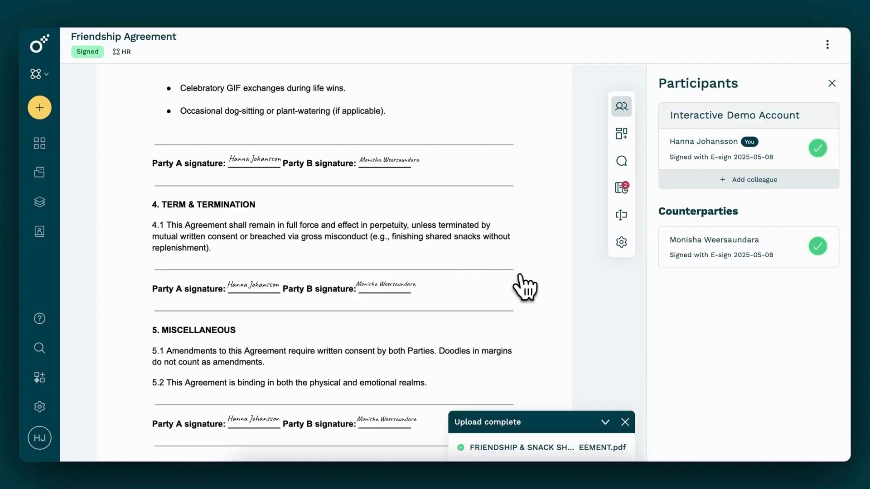
scroll(525, 286, "down", 3)
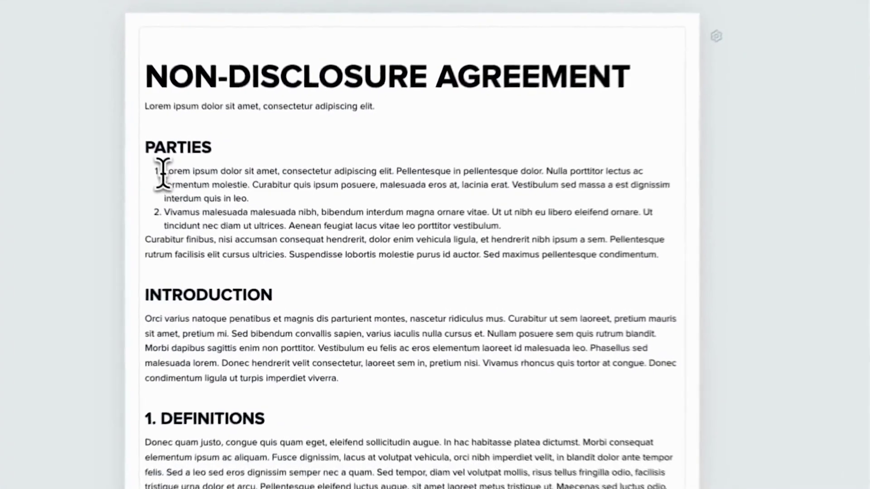
- Suggest replacing the first party's opening words with 'text changed to this' and deleting an Introduction phrase
left_click_drag(221, 222, 295, 221)
left_click(284, 138)
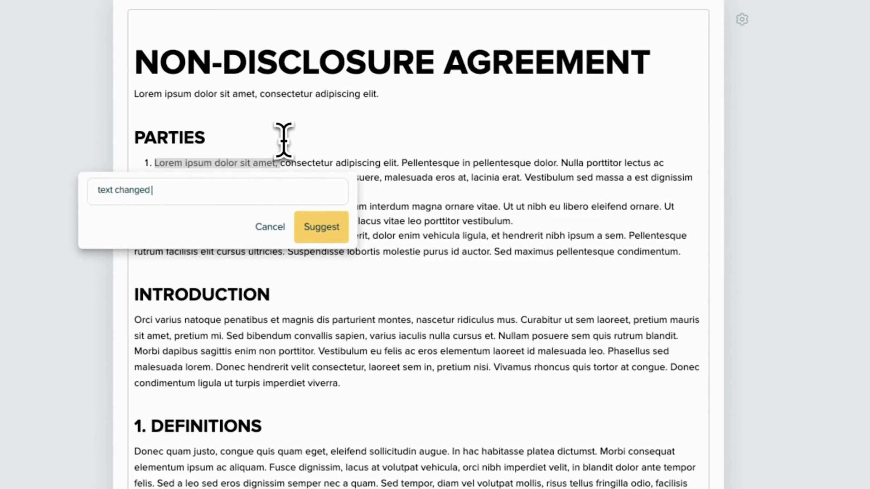
left_click(322, 226)
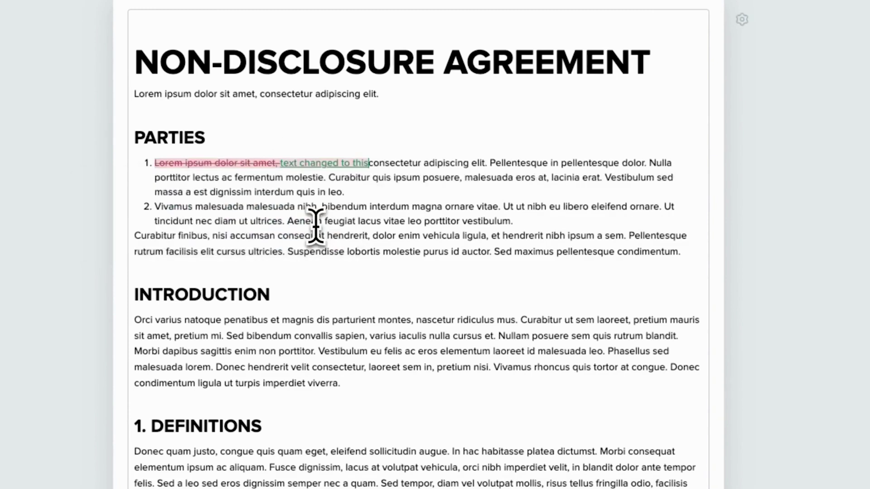
left_click_drag(333, 320, 346, 320)
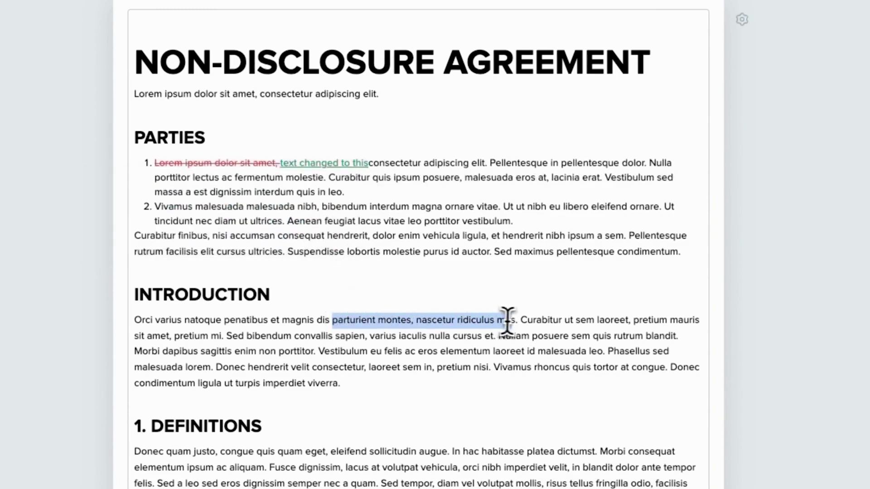
left_click(533, 294)
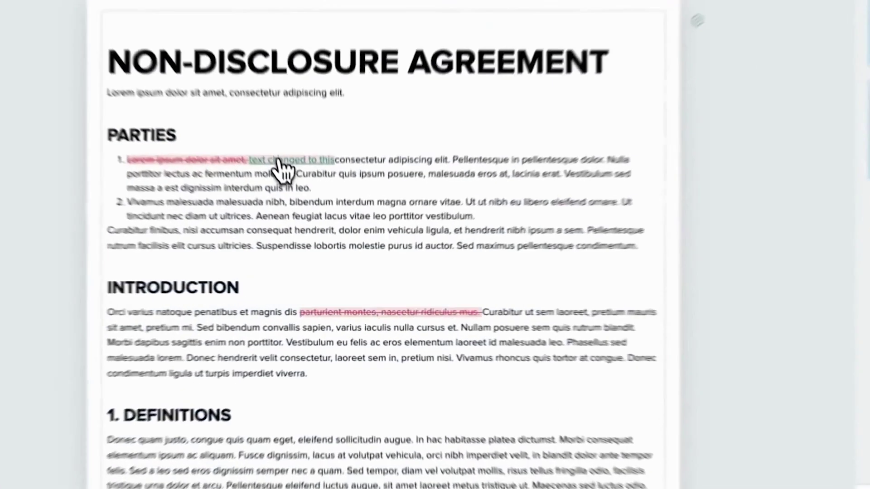
- Accept the replacement suggestion and reject the deletion suggestion
left_click(279, 161)
left_click(285, 188)
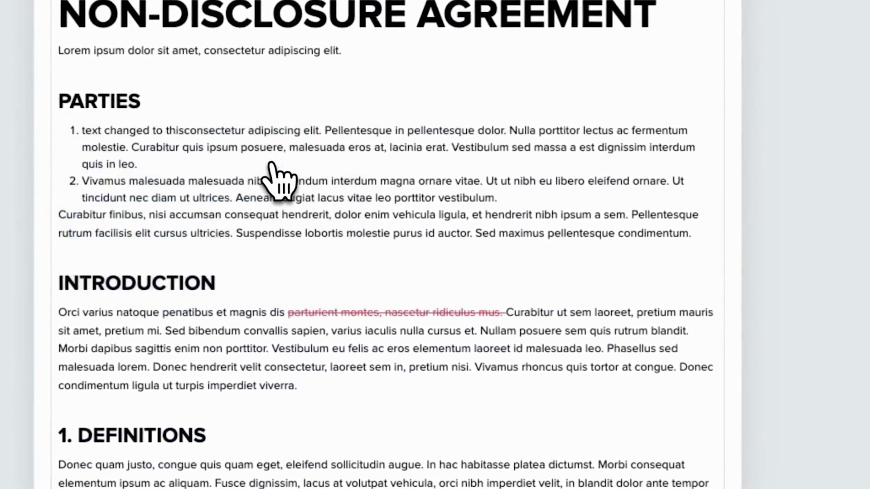
left_click(366, 313)
left_click(506, 348)
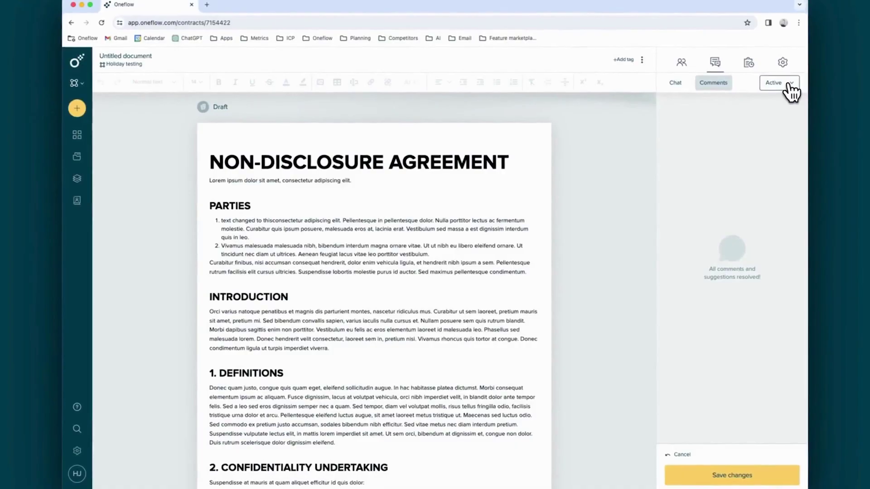
- Filter comments to Resolved and reply 'what do you think about this' to a suggestion
left_click(791, 89)
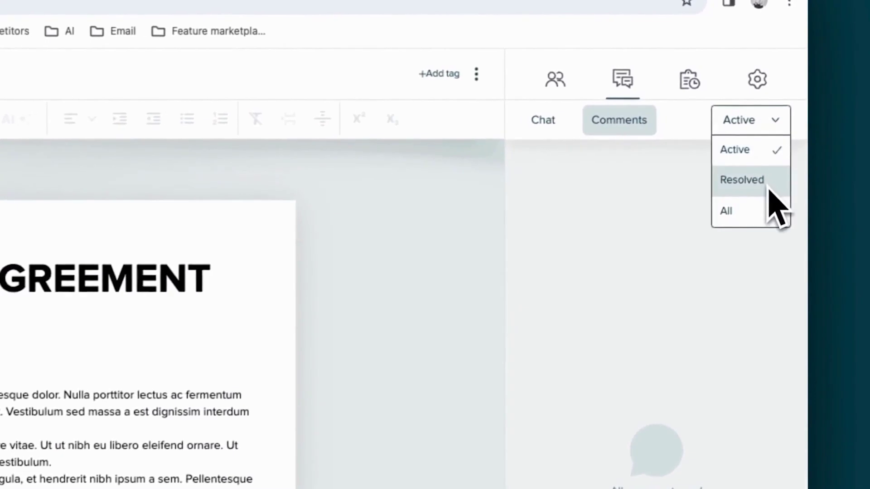
left_click(787, 114)
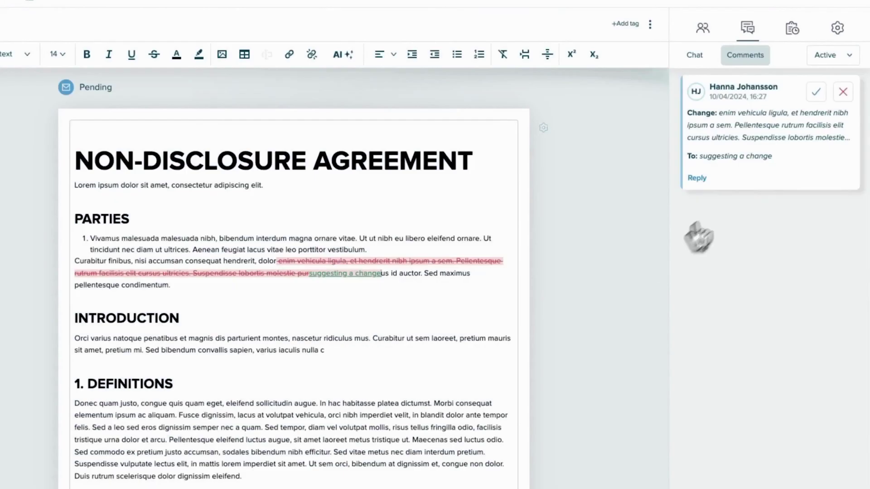
left_click(700, 181)
type("what do you think about this")
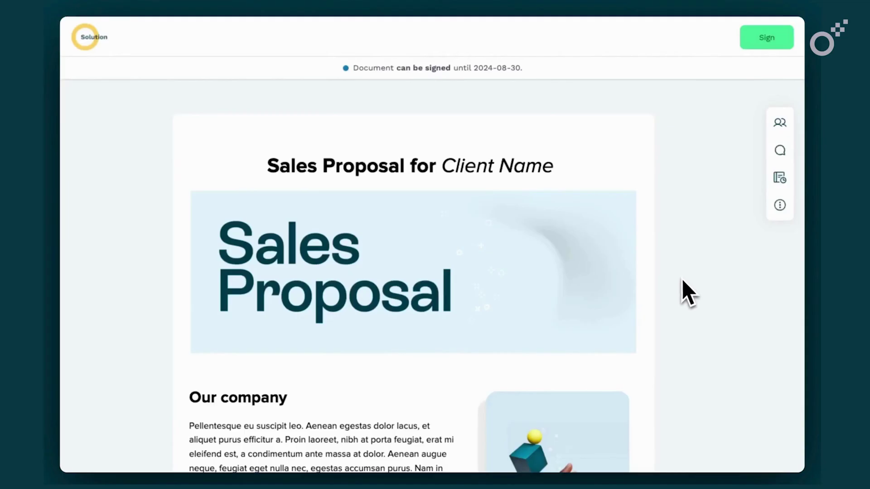
- Enter 'Company' as the company name and 'Business' as the business address
scroll(686, 292, "down", 15)
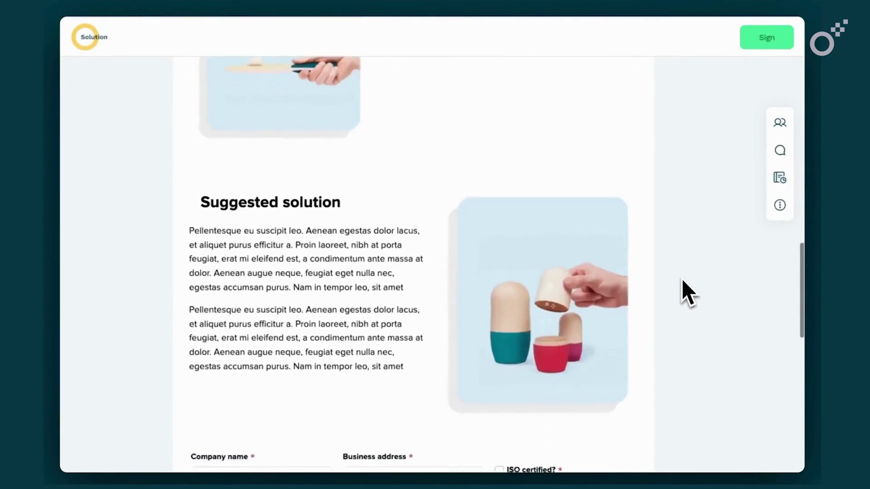
scroll(682, 281, "down", 7)
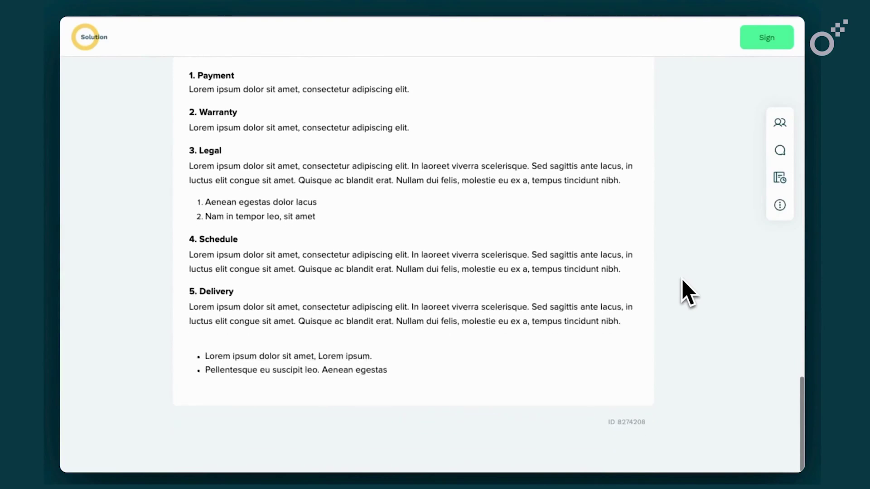
scroll(681, 279, "up", 20)
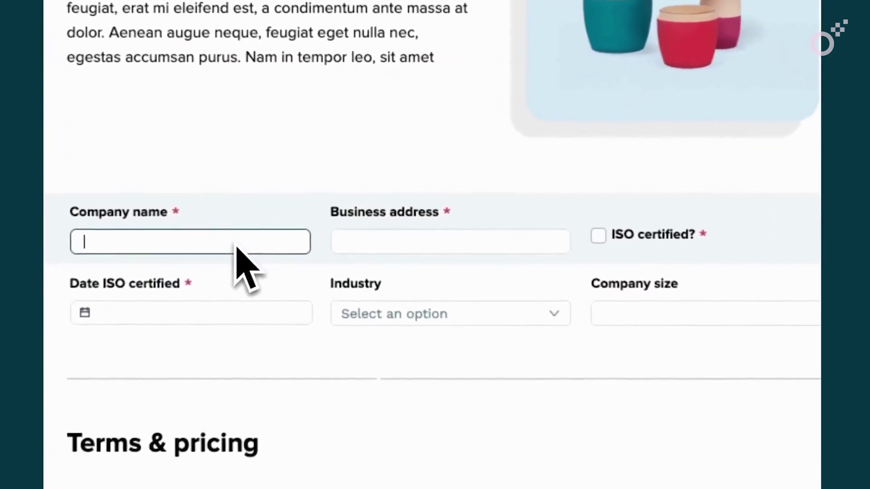
type("Company")
left_click(356, 249)
type("Business")
- Tick ISO certified dated 2024-08-17, choose Tech industry, set company size 100, and save
left_click(598, 236)
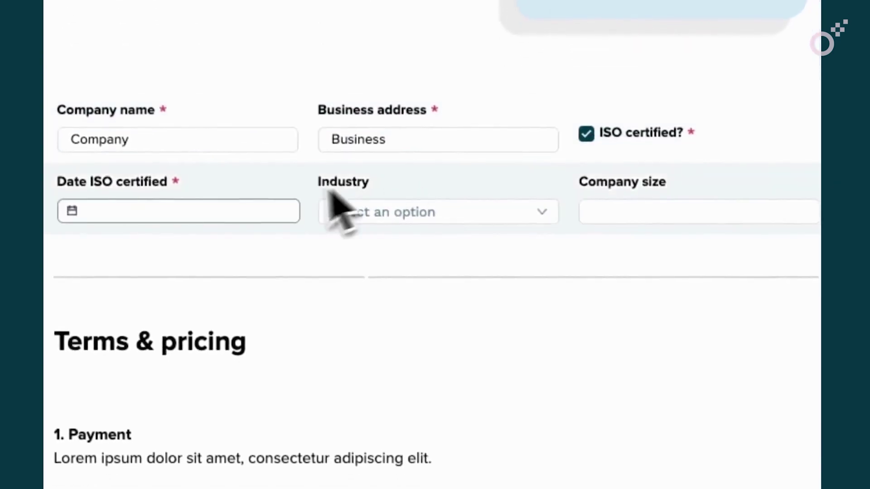
left_click(268, 320)
left_click(251, 424)
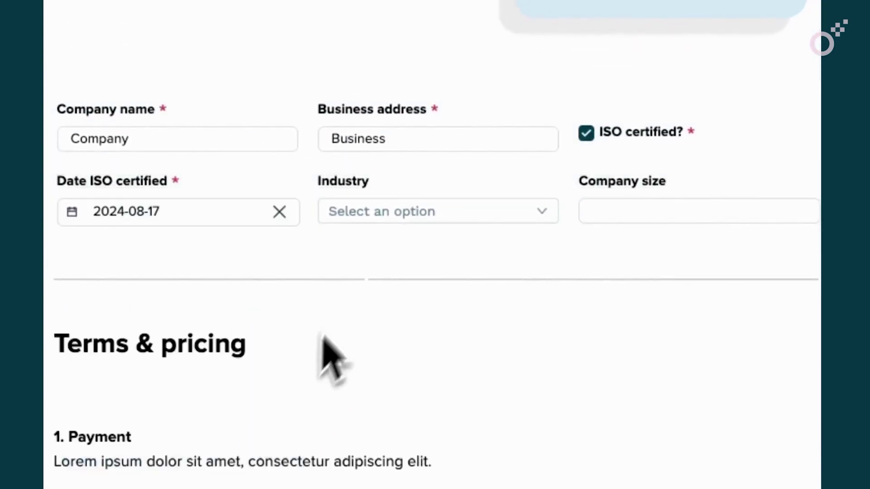
left_click(380, 216)
left_click(370, 248)
left_click(601, 209)
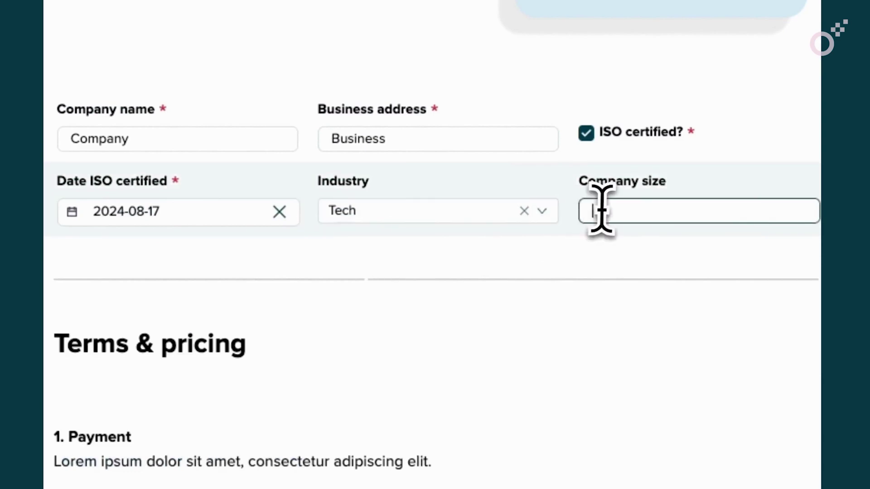
left_click(709, 39)
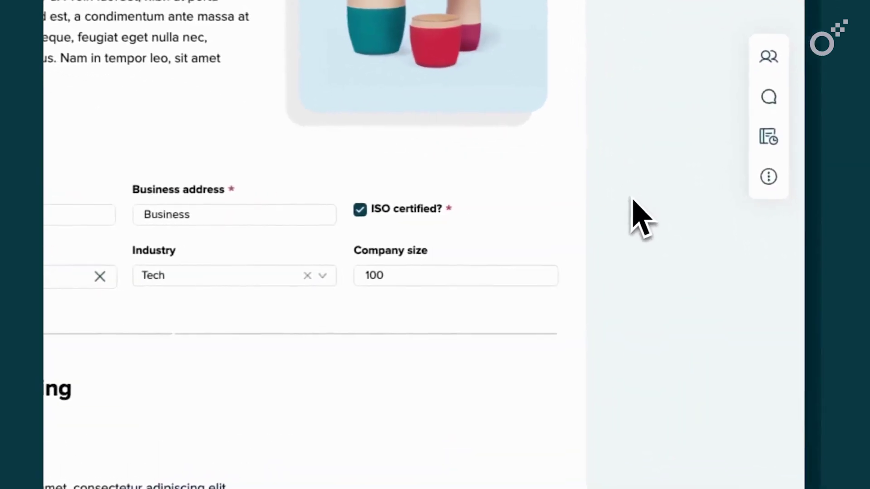
- Send a 'Hey' chat message on the proposal that mentions the document owner
left_click(772, 112)
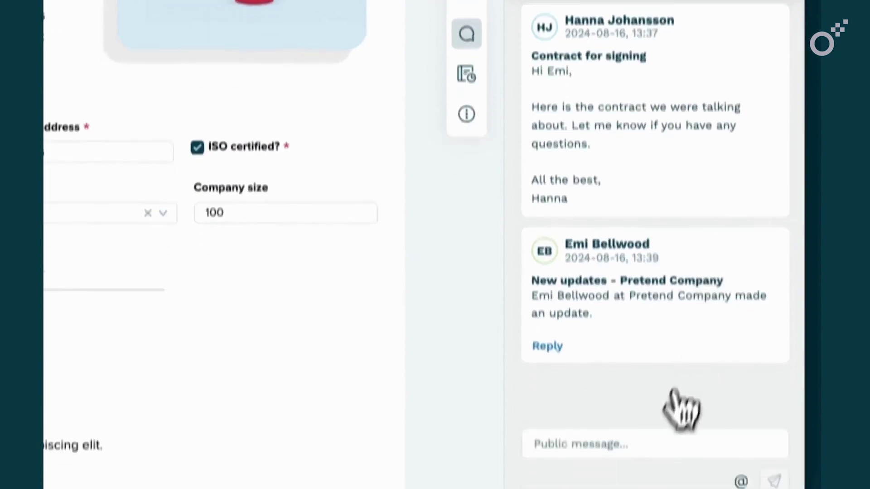
left_click(635, 411)
type("Hey I have a q")
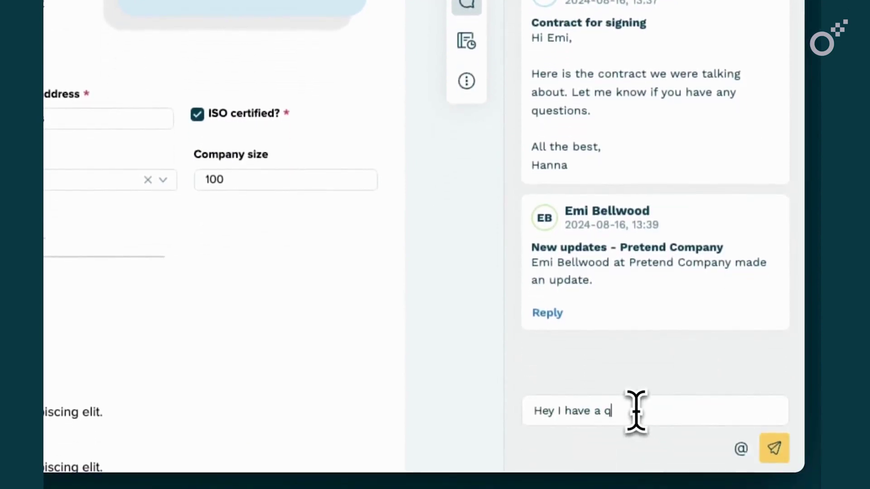
left_click(739, 448)
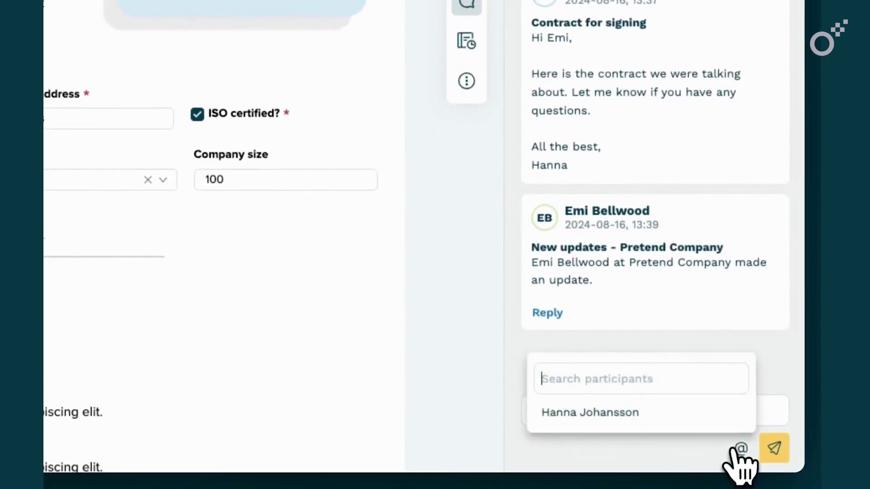
left_click(689, 421)
left_click(772, 448)
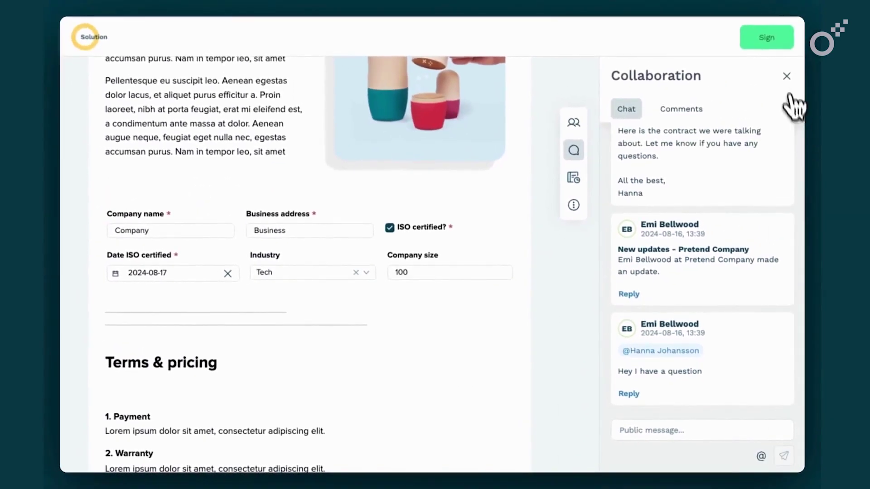
- Review the participants and Add colleague form, then sign the proposal for Pretend Company
left_click(787, 76)
left_click(779, 126)
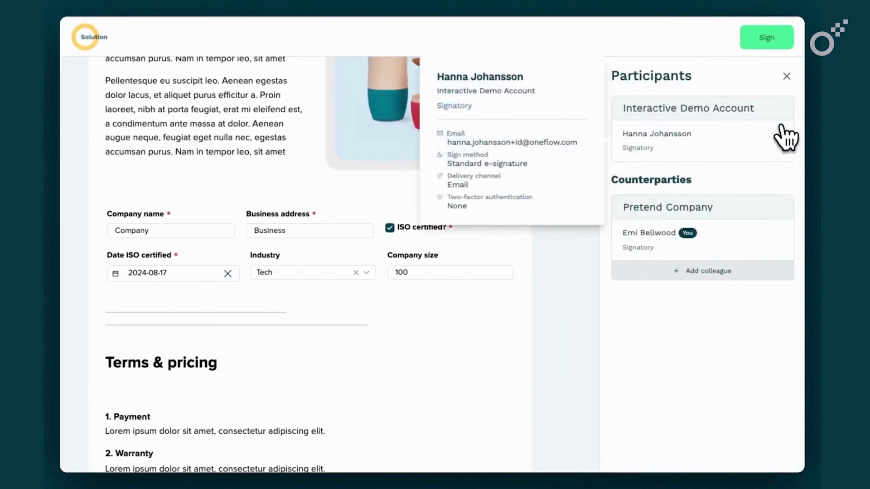
left_click(711, 288)
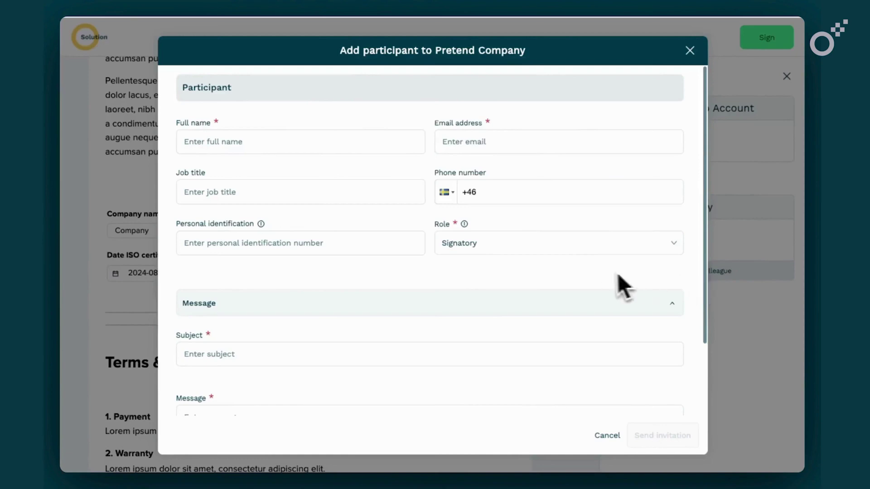
scroll(609, 273, "down", 2)
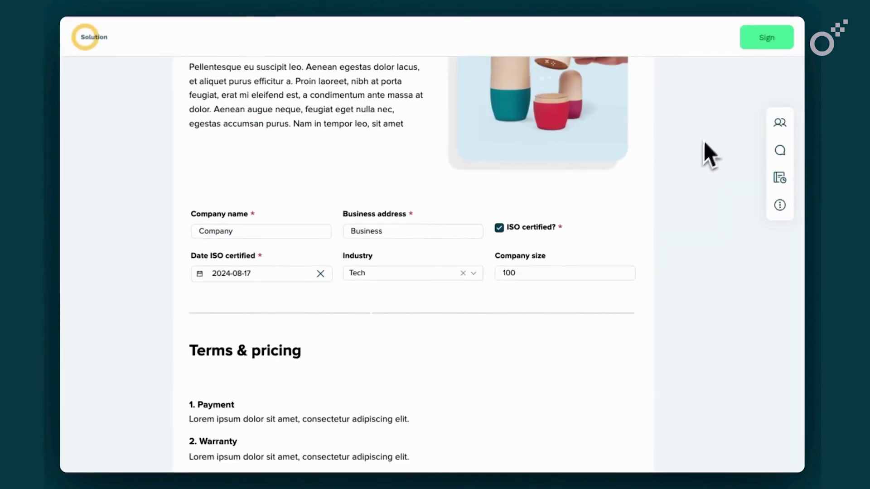
left_click(760, 56)
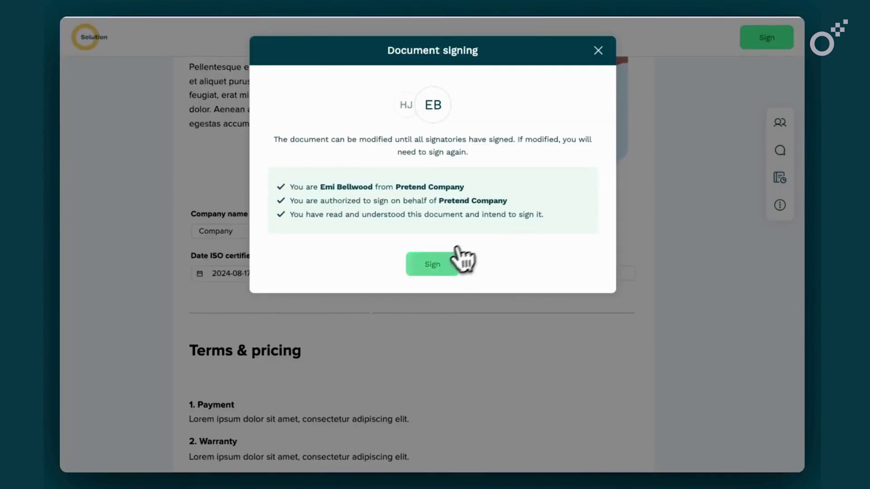
left_click(442, 265)
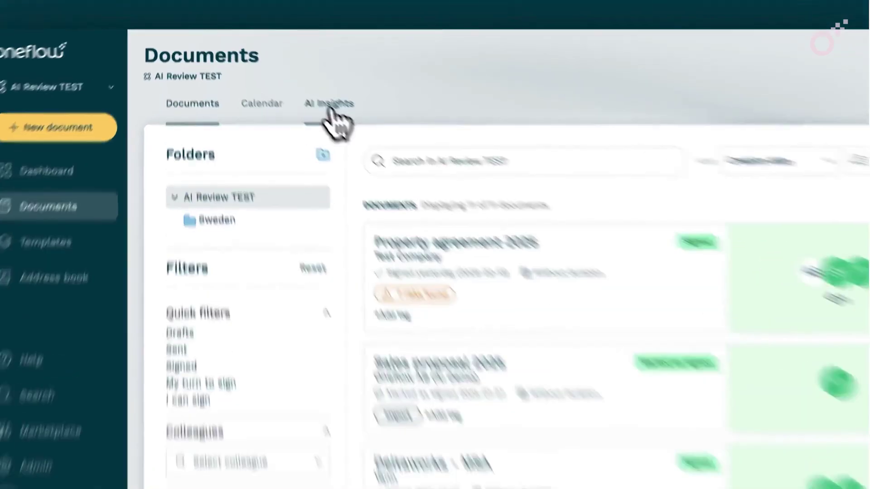
- In AI Insights, list the documents flagged under Payment terms
left_click(306, 96)
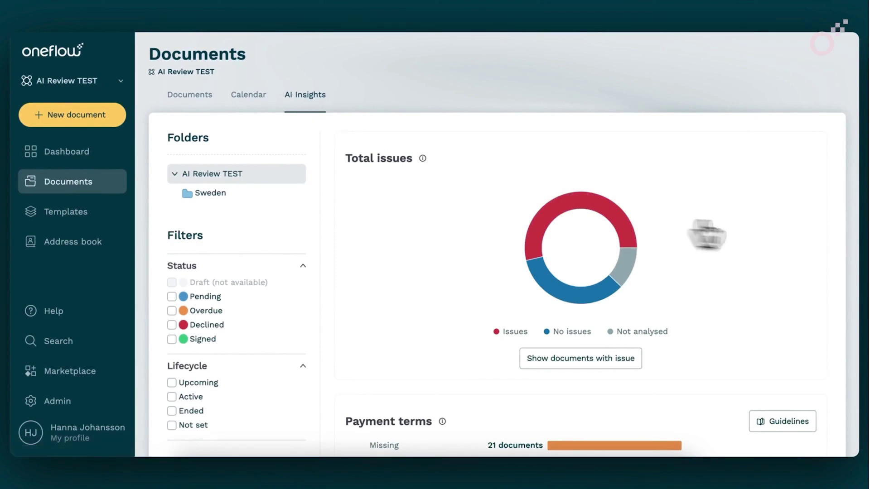
scroll(815, 236, "down", 18)
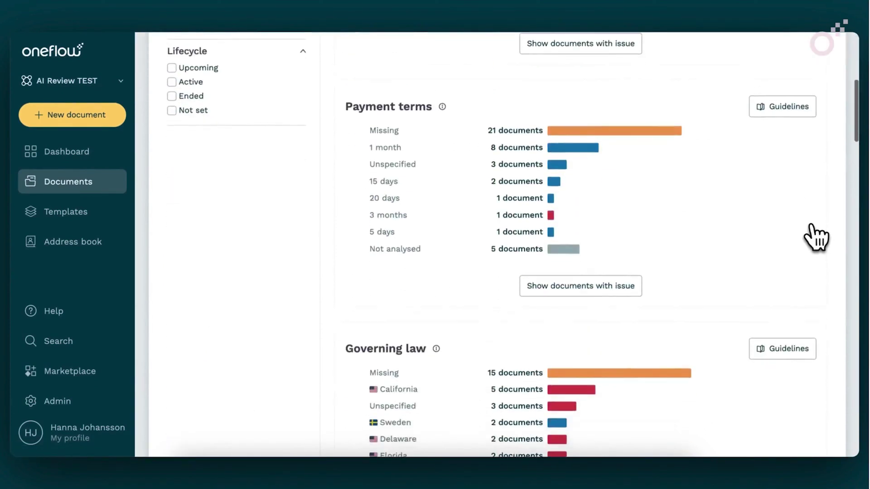
scroll(815, 236, "down", 5)
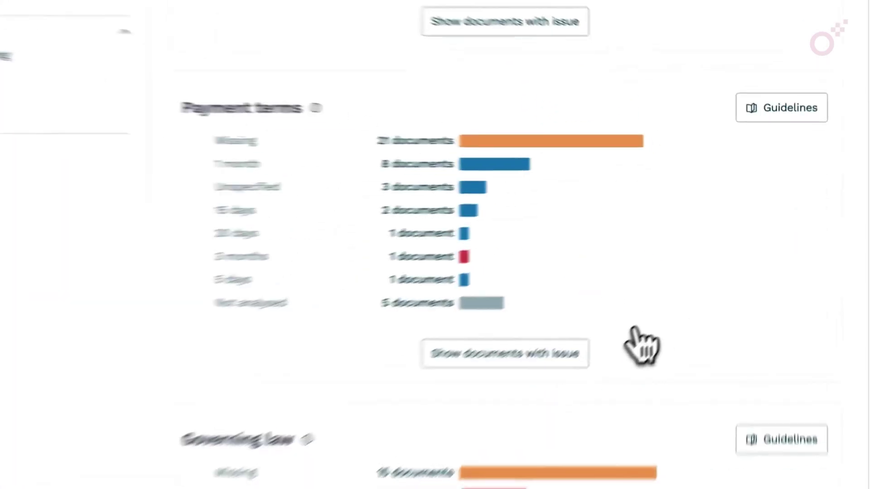
left_click(524, 398)
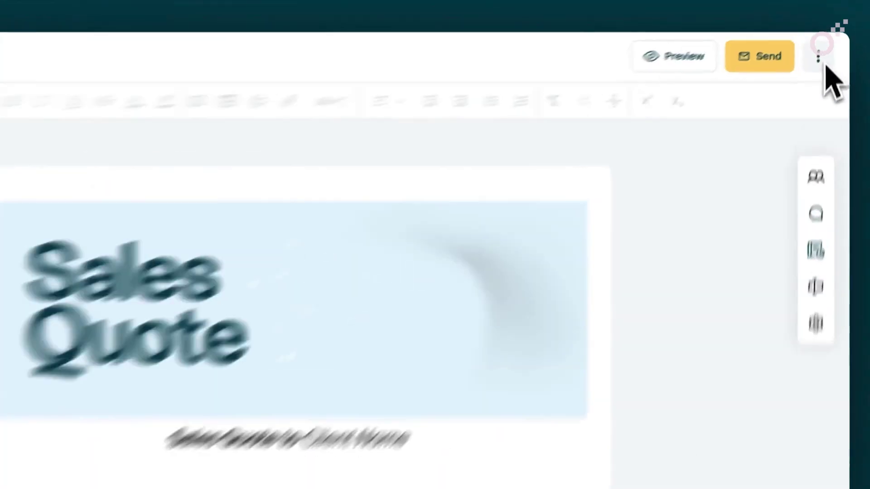
- Review Sales quote 2025 with AI and advance past the payment-terms finding
left_click(826, 56)
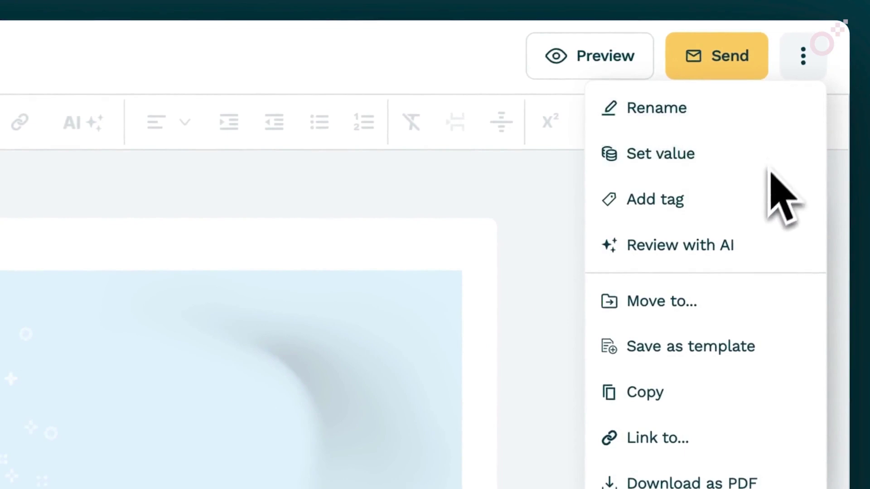
left_click(752, 245)
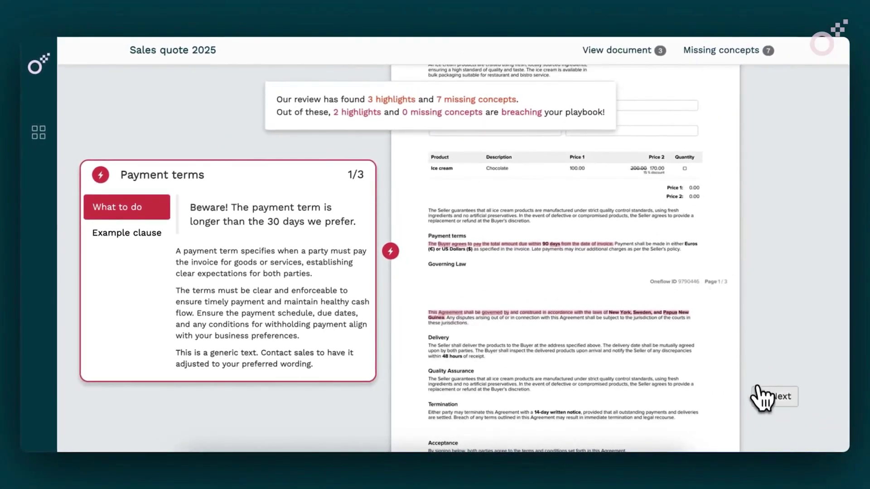
left_click(763, 398)
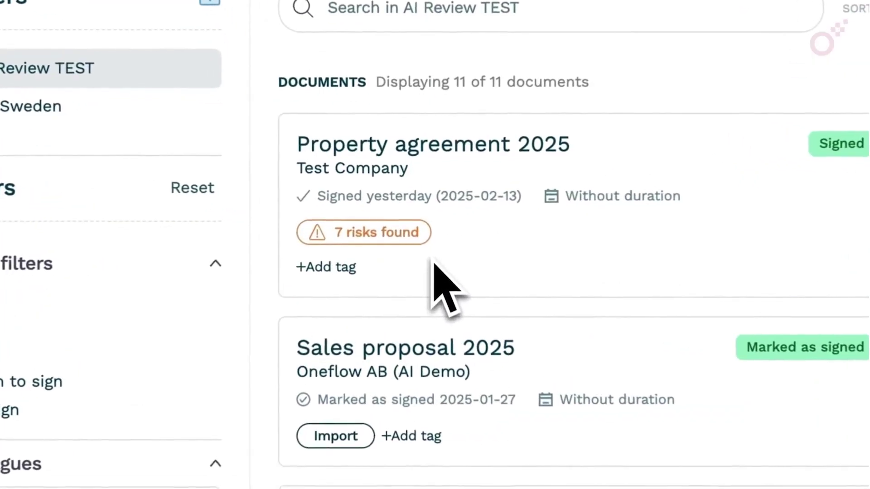
- In the NDA, select the opening words of Parties item 1 and start a suggested change
scroll(415, 274, "down", 4)
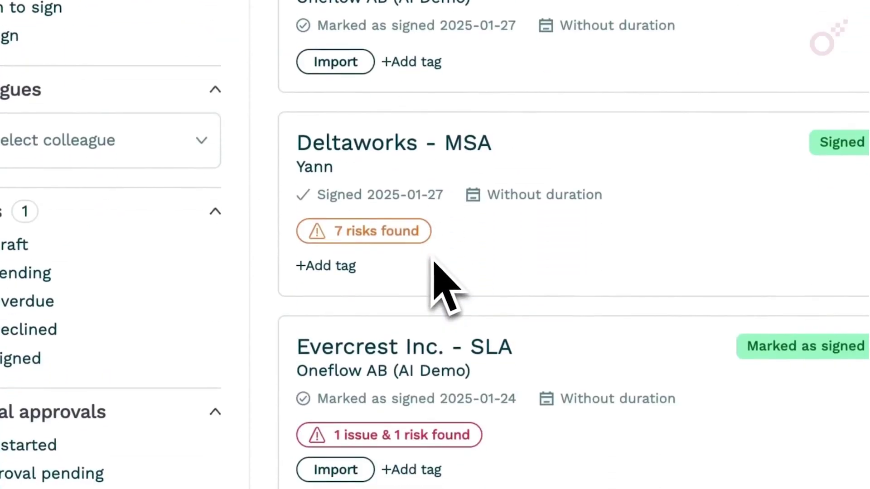
scroll(446, 286, "down", 8)
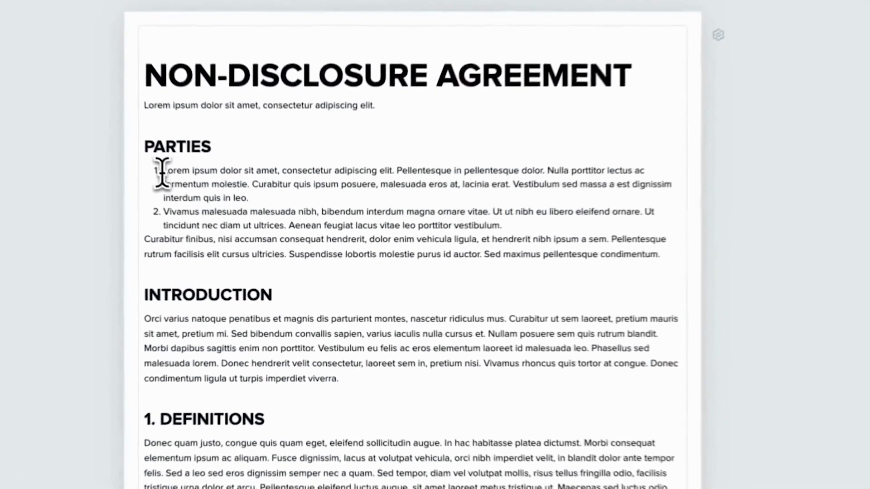
left_click_drag(224, 221, 294, 222)
left_click(284, 136)
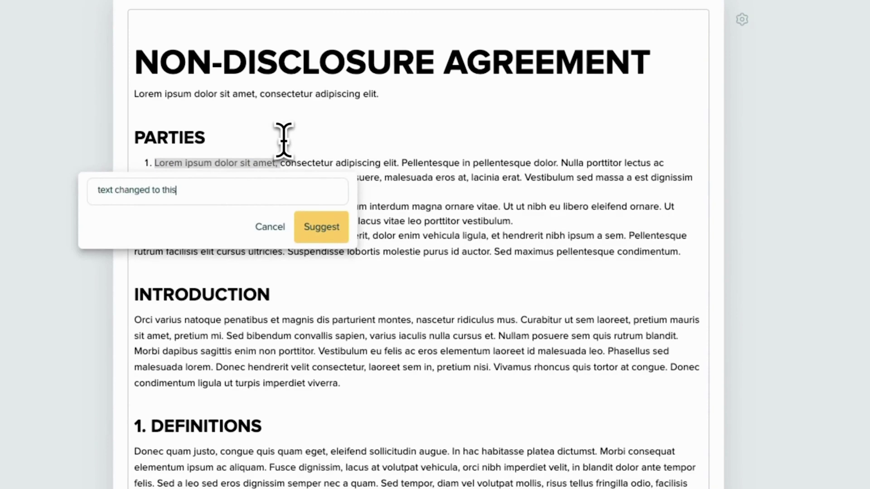
- Submit the replacement suggestion, suggest deleting an Introduction phrase, then reject that deletion
left_click(321, 227)
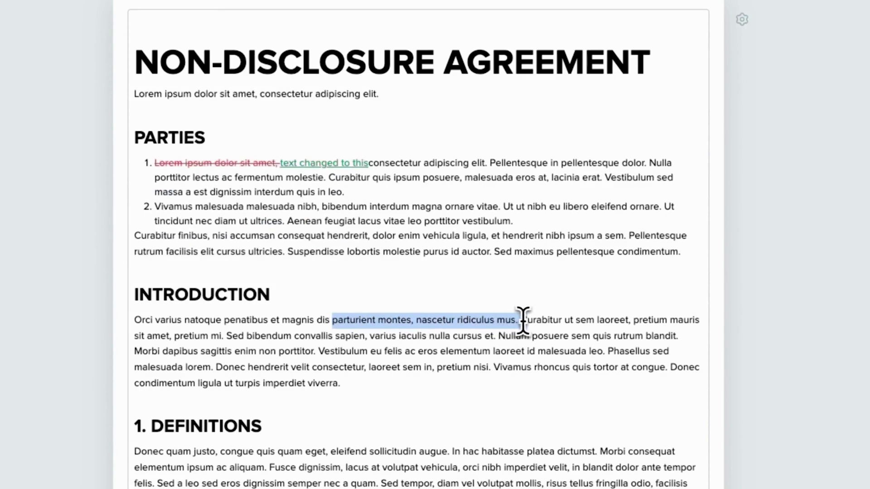
left_click(534, 293)
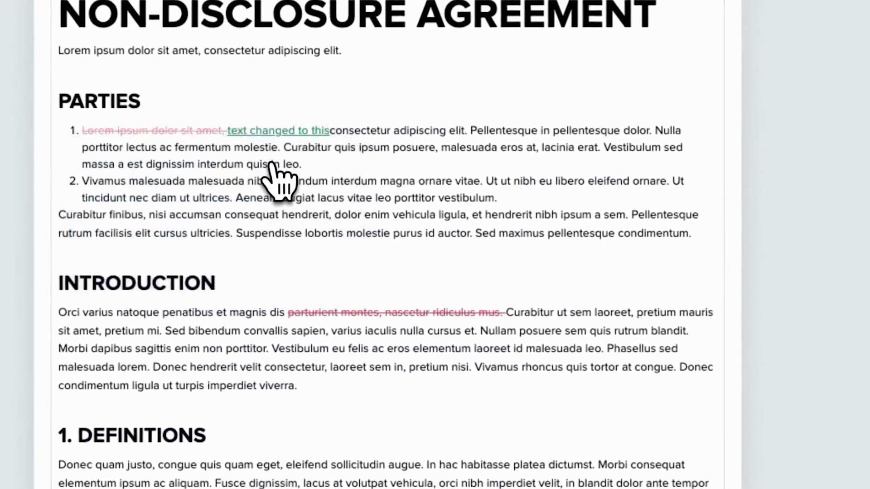
left_click(364, 312)
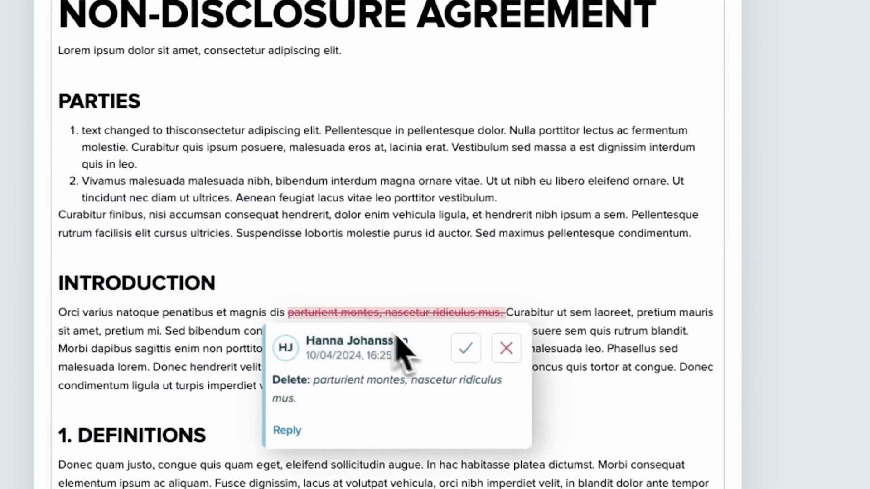
left_click(506, 348)
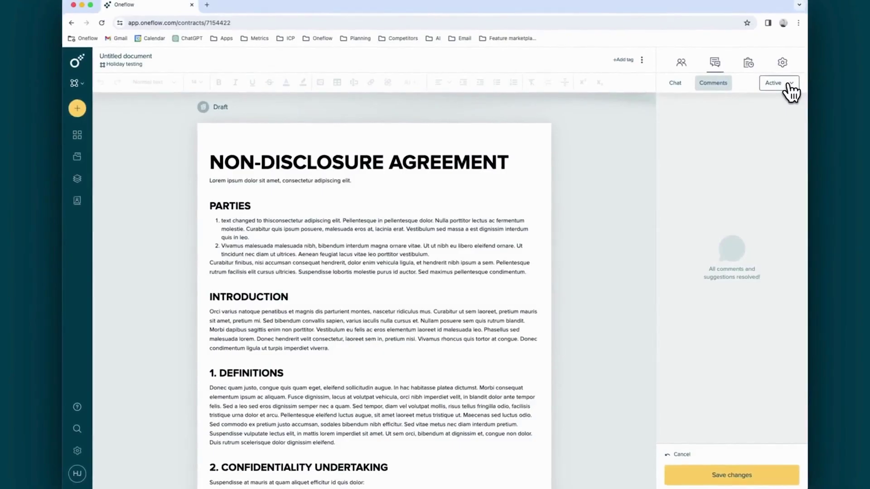
- Filter comments to Resolved and reply 'what do you think about this' to a pending suggestion
left_click(790, 86)
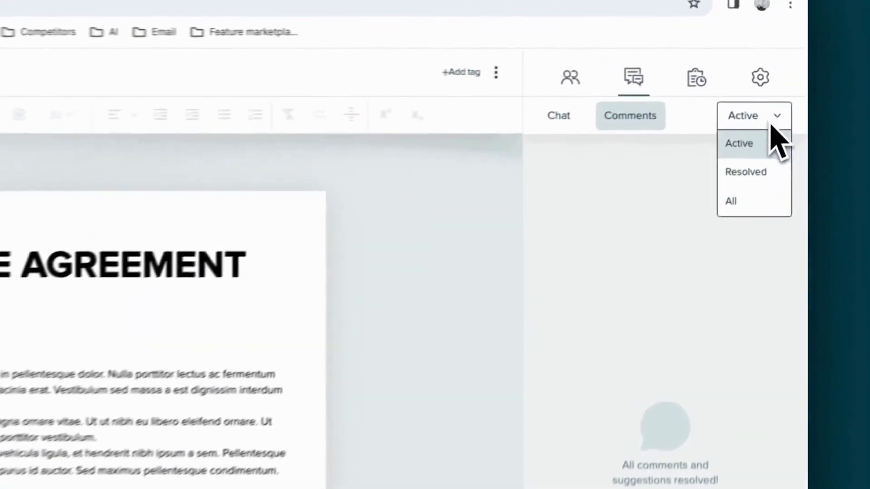
left_click(743, 180)
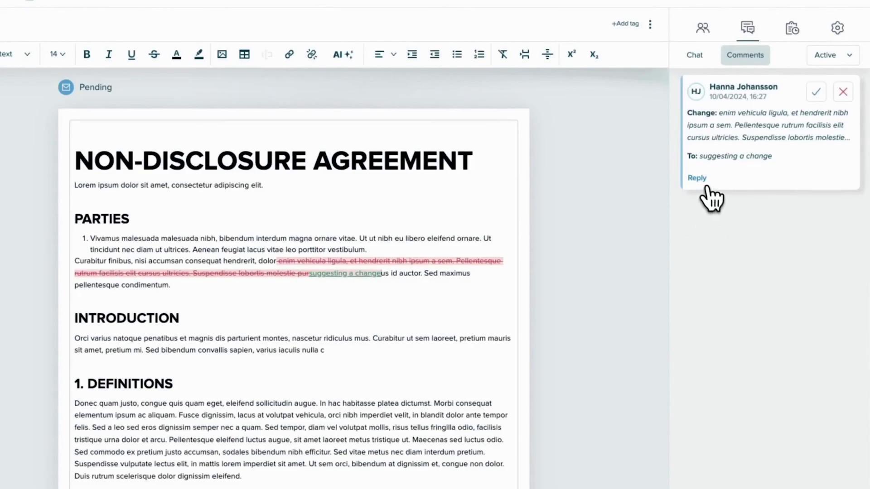
left_click(700, 181)
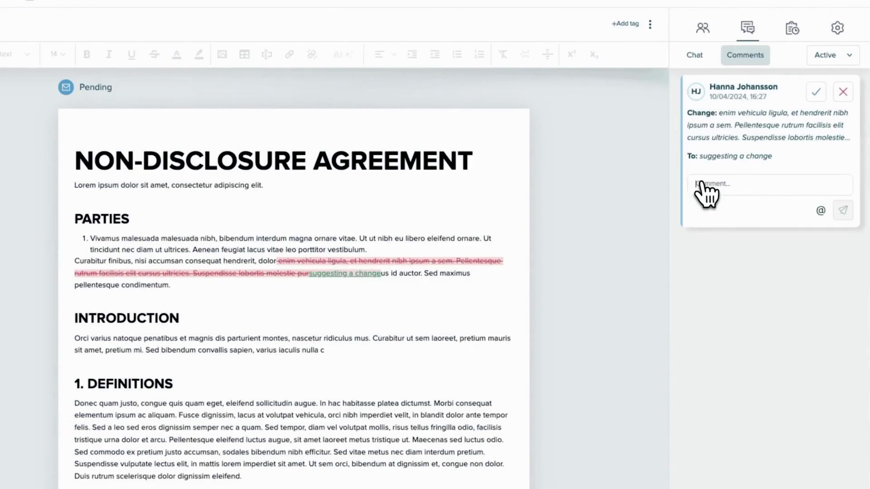
type("what do you think a")
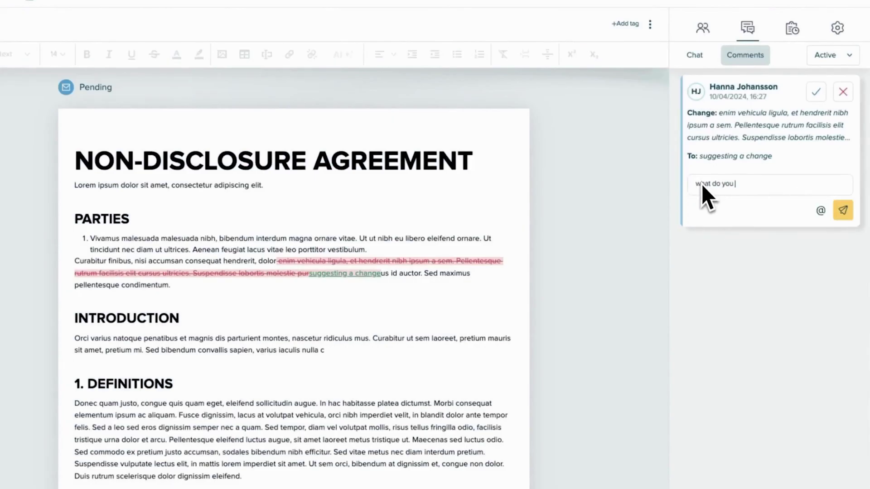
type("bout this")
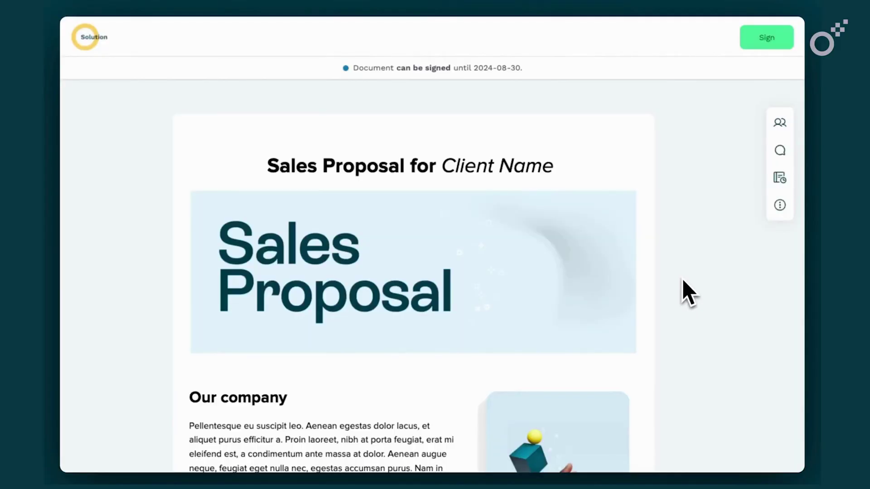
- Enter 'Company' as the company name in the proposal form
scroll(687, 293, "down", 15)
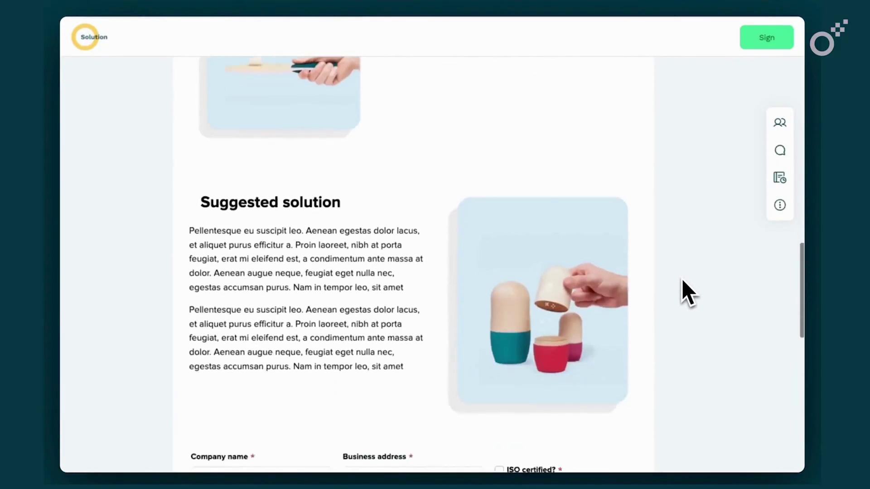
scroll(682, 280, "down", 8)
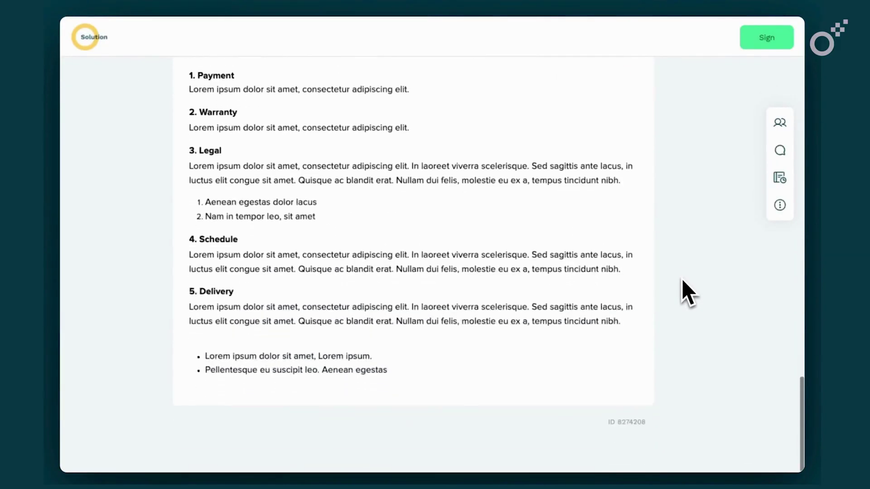
scroll(682, 280, "up", 15)
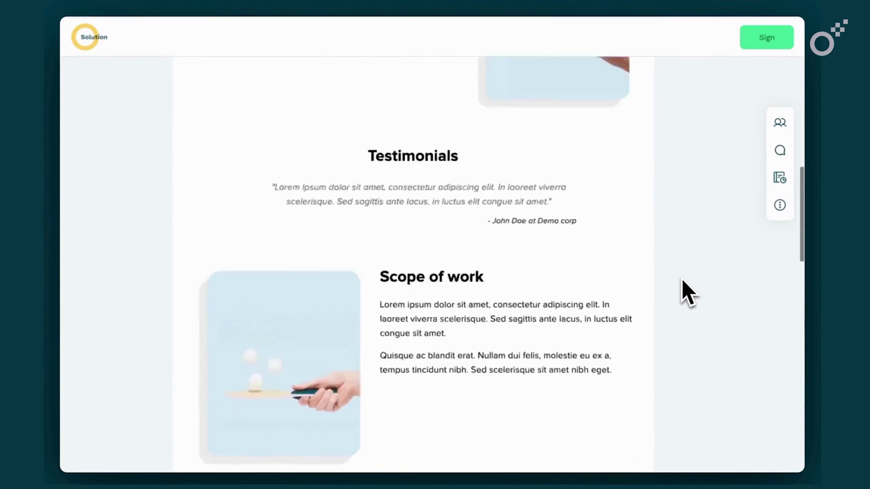
scroll(682, 279, "down", 10)
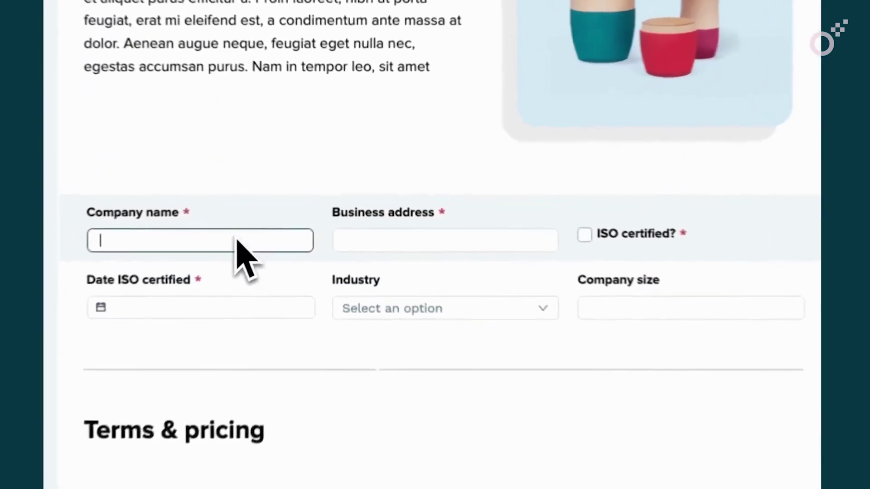
type("Company")
left_click(356, 250)
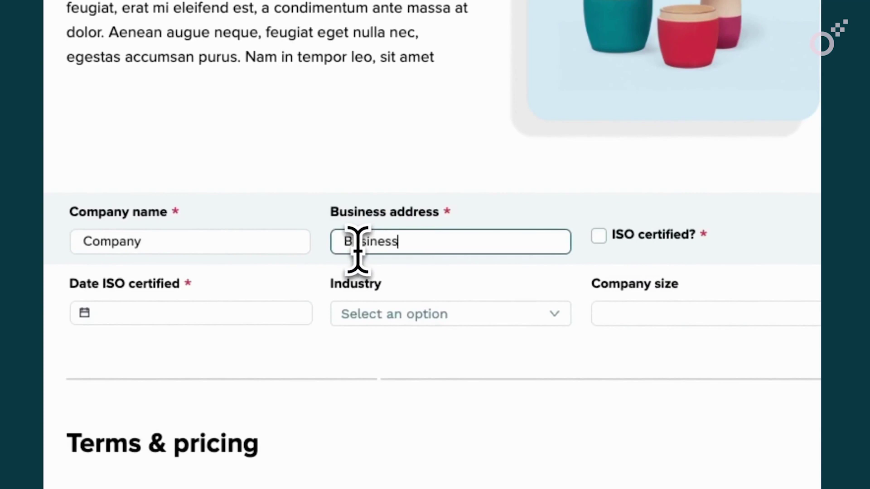
- Tick ISO certified, set the ISO date to 2024-08-17 and choose Tech as industry
left_click(598, 235)
left_click(269, 315)
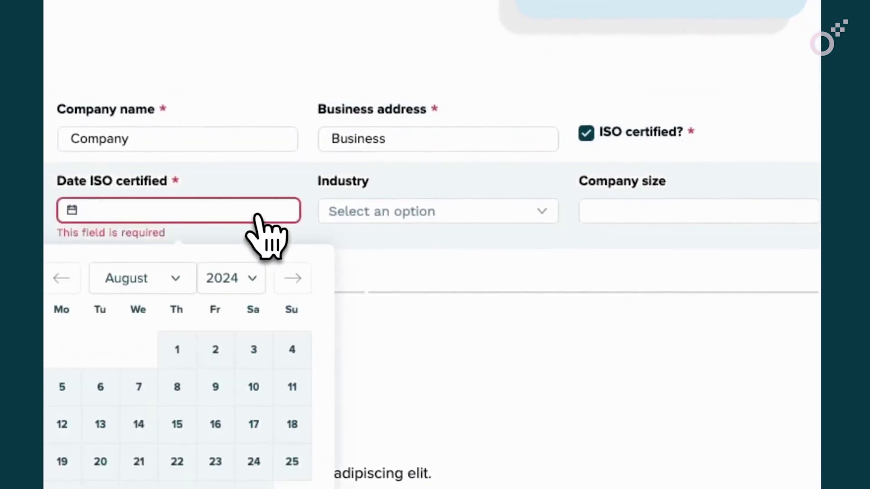
left_click(254, 424)
left_click(378, 212)
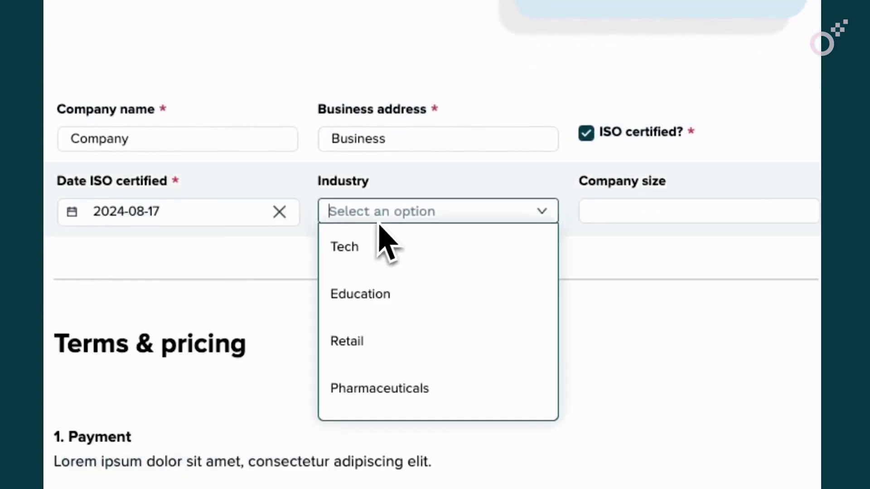
left_click(376, 246)
left_click(602, 211)
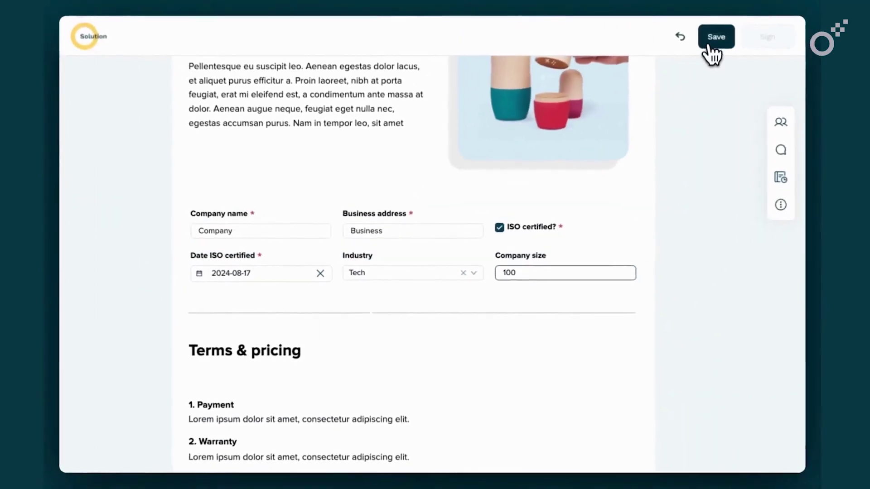
- Save the company details and post 'Hey I have a question' mentioning the contract's sender
left_click(714, 37)
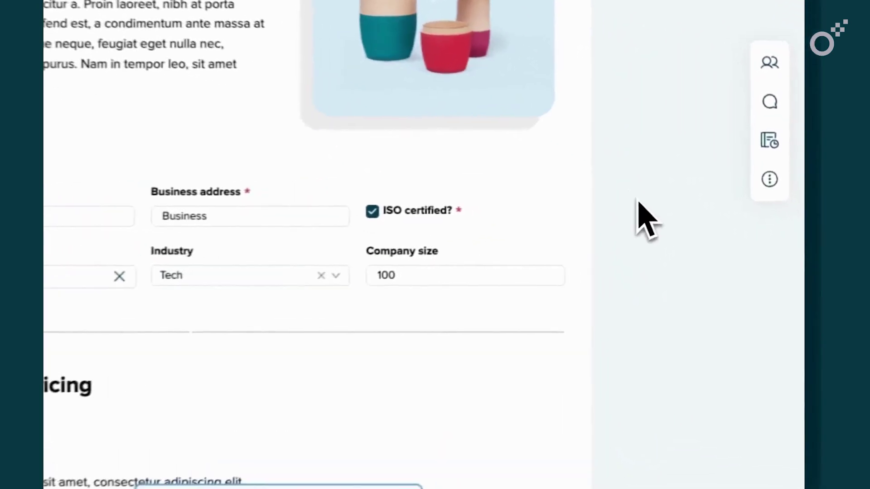
left_click(768, 97)
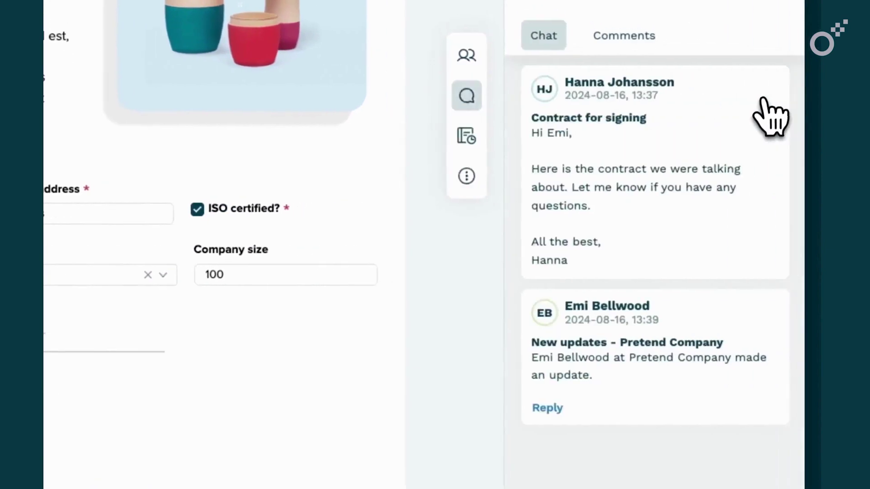
left_click(637, 458)
type("Hey I have a question")
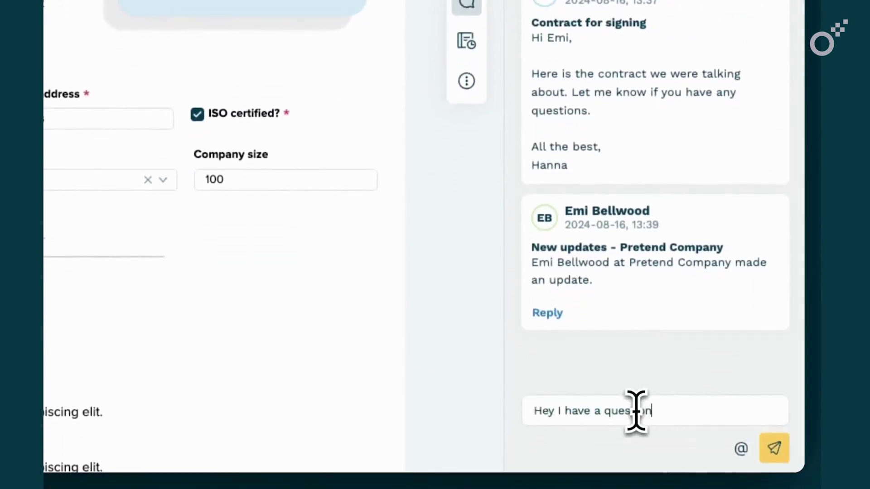
left_click(736, 446)
left_click(692, 414)
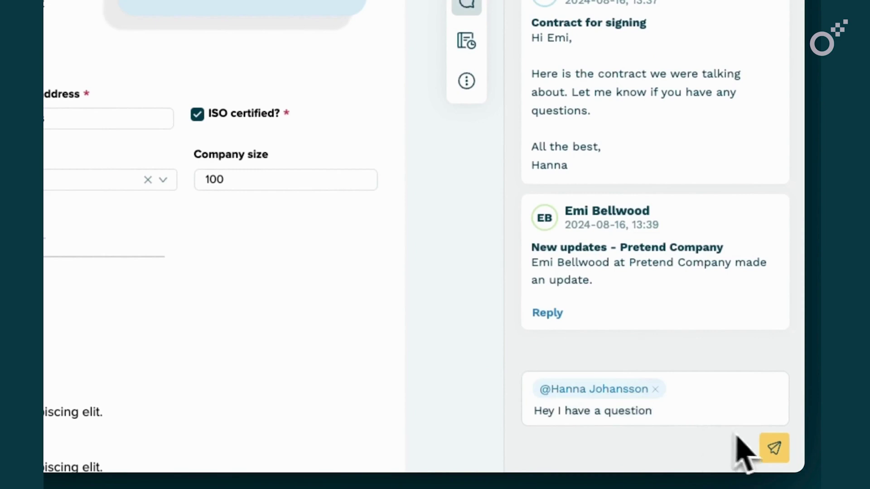
left_click(773, 449)
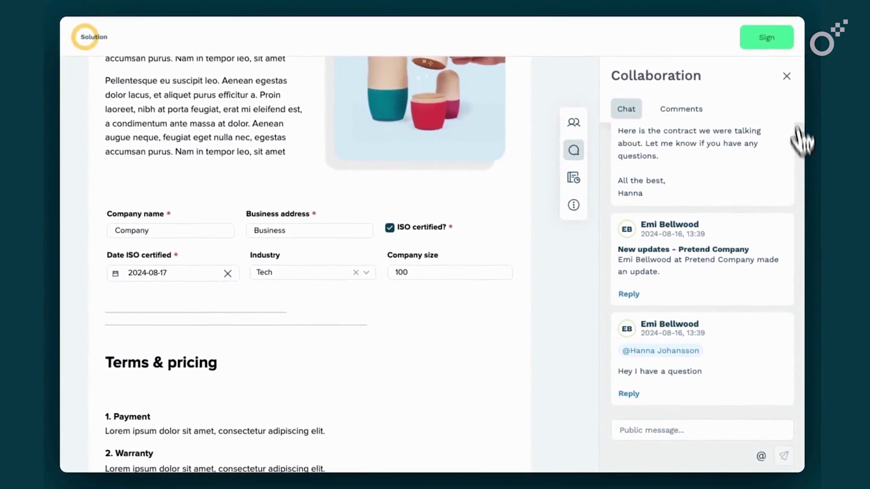
- Check the contract's participants, opening and cancelling the Add colleague form
left_click(786, 76)
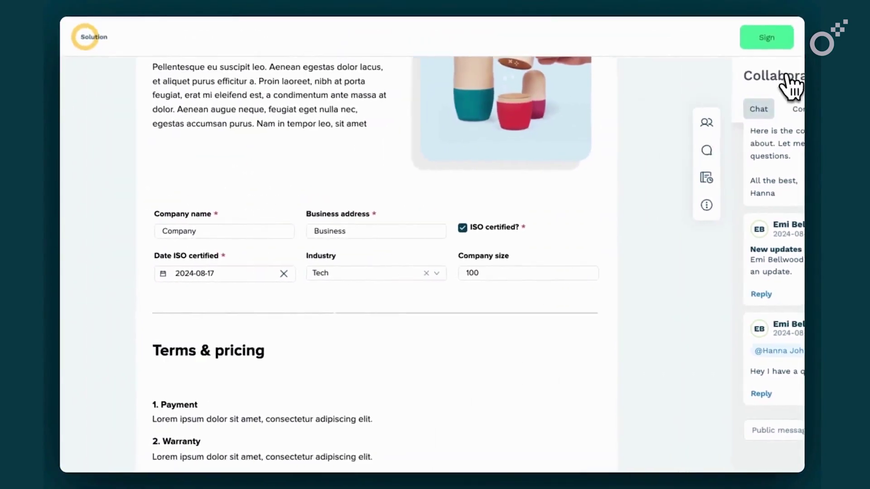
left_click(779, 123)
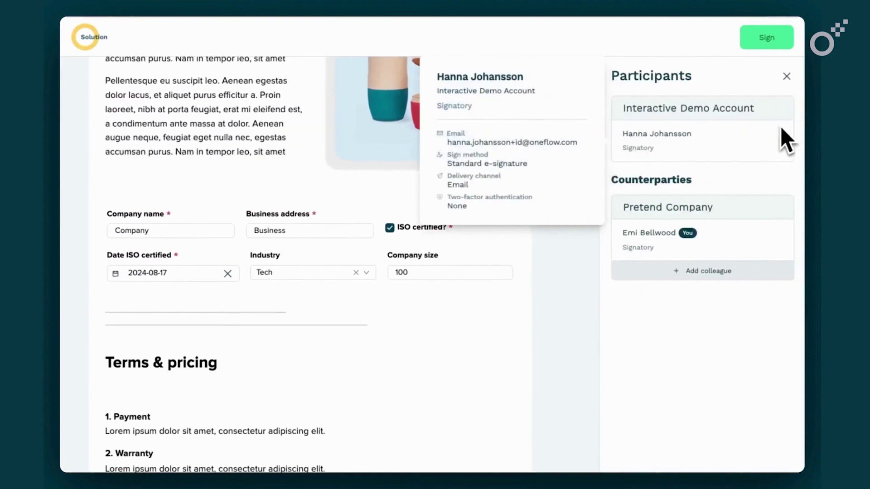
left_click(708, 271)
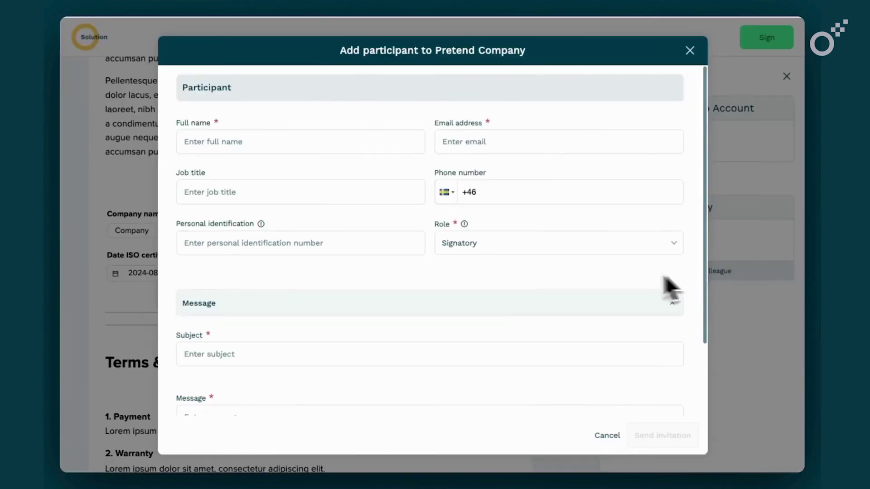
scroll(602, 272, "down", 2)
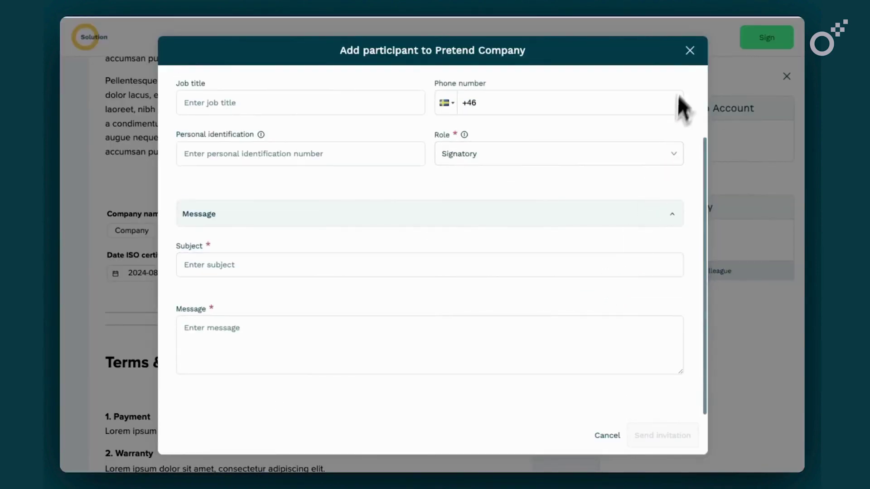
left_click(689, 50)
- Sign the contract for Pretend Company and dismiss the success confirmation
left_click(761, 50)
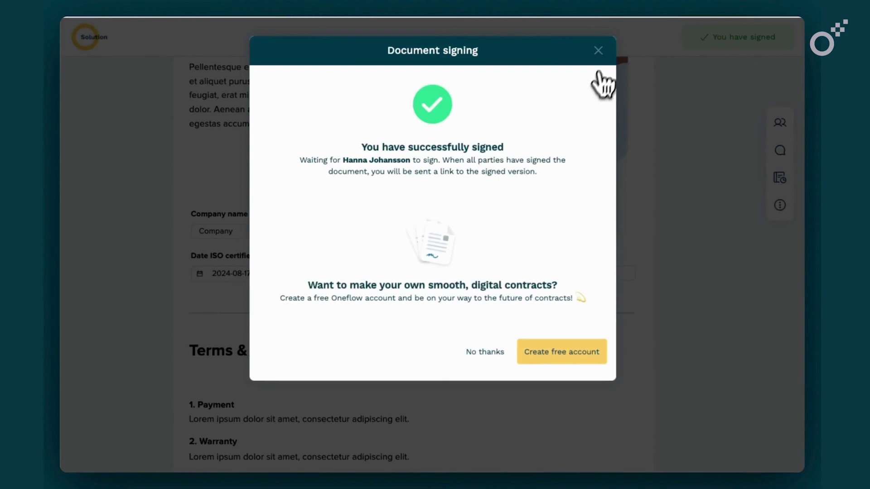
left_click(598, 50)
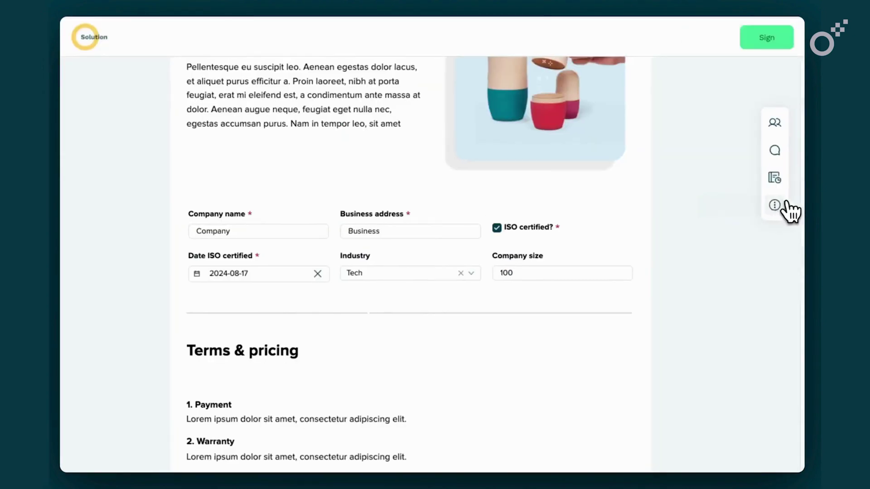
left_click(779, 205)
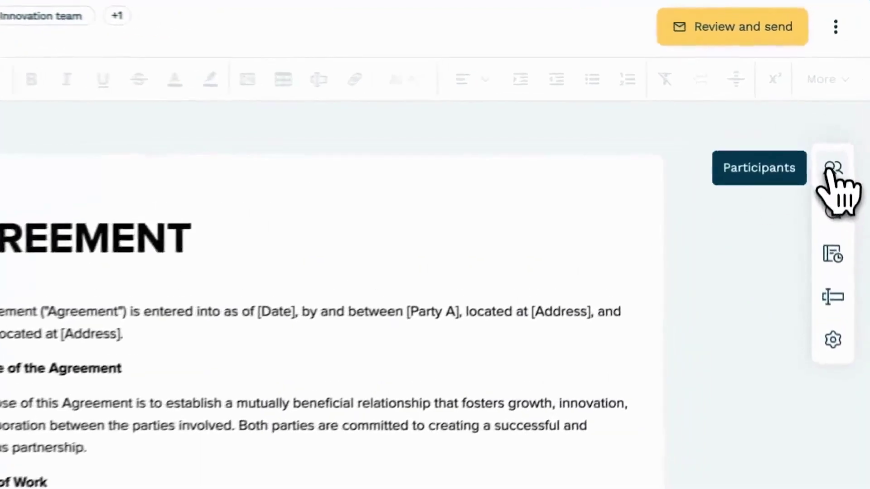
- Browse the draft's Participants, Collaboration, Audit Trail, Data Fields and Settings panels
left_click(827, 144)
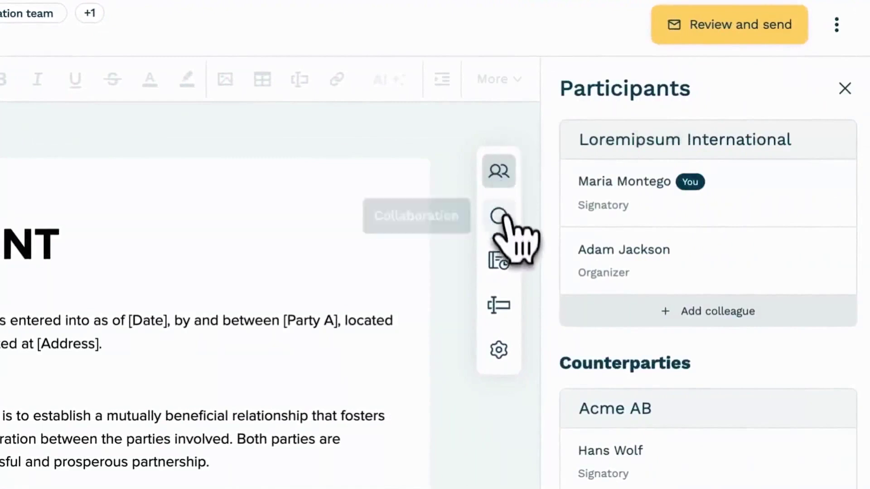
left_click(503, 219)
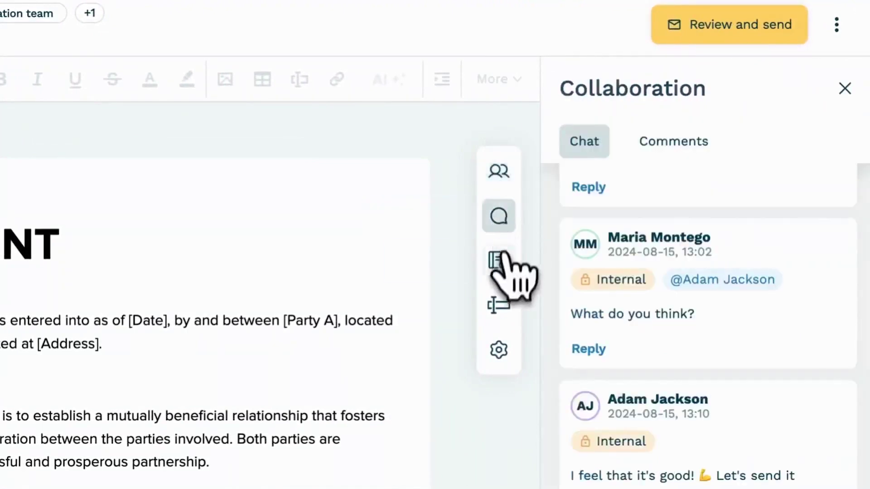
left_click(501, 261)
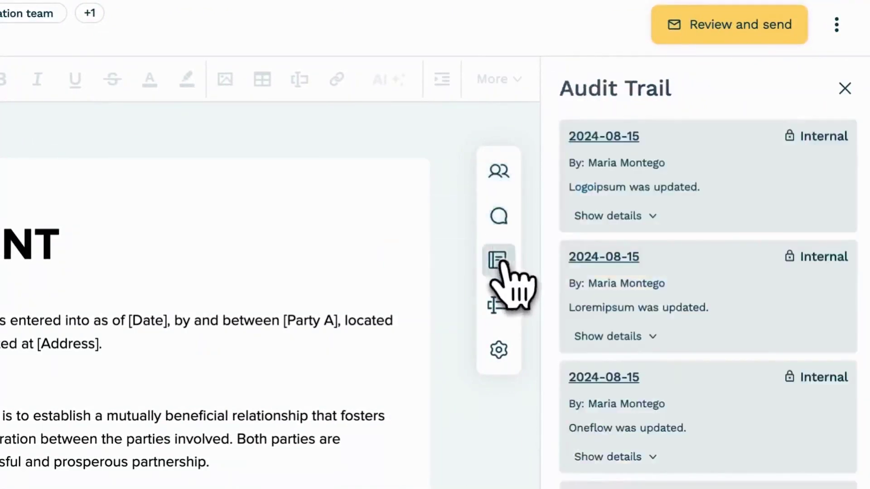
left_click(500, 306)
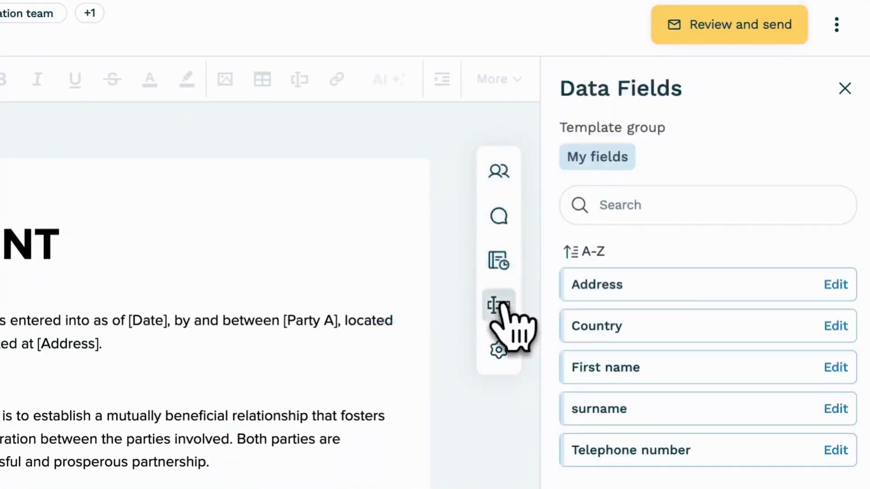
left_click(499, 349)
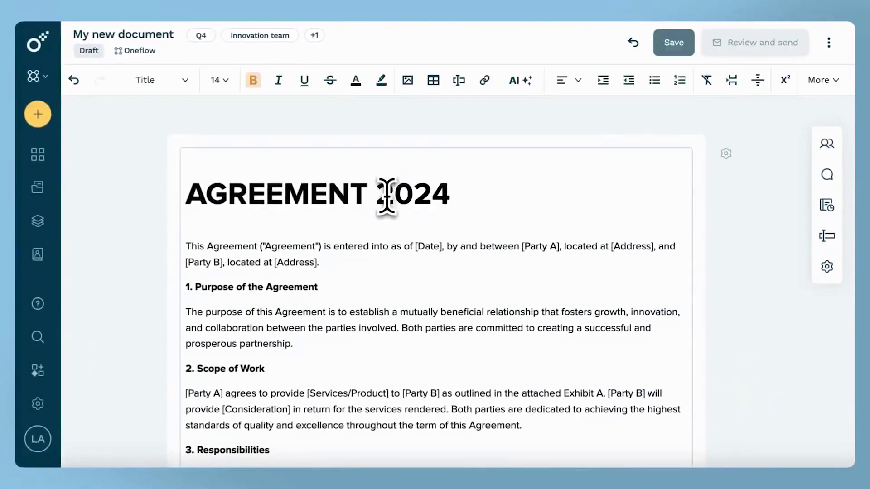
- Retitle the heading to 'AGREEMENT 2024-2026' and save it
type("2024")
left_click(674, 43)
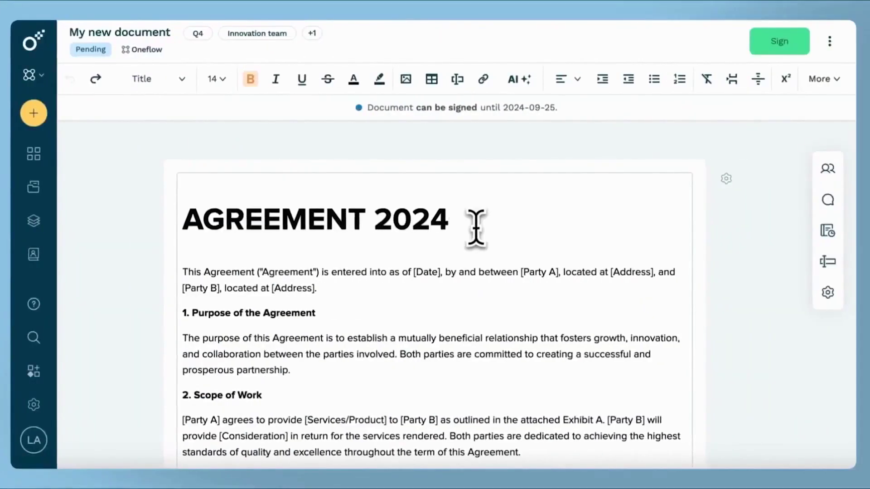
type("-2026")
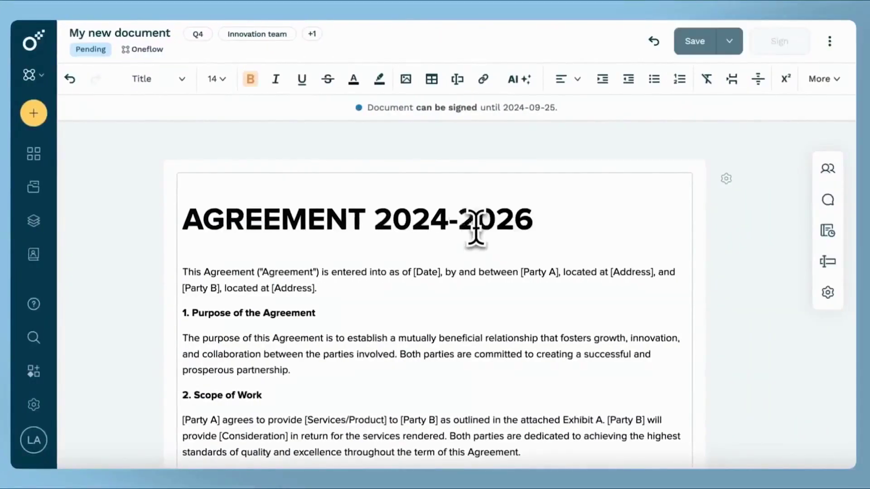
left_click(730, 41)
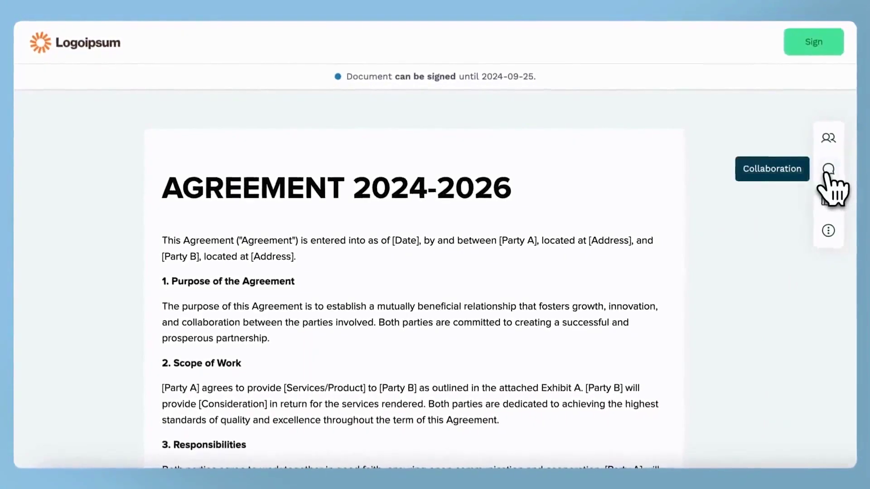
- Send 'I accept and will now sign!' as a public message in the contract's chat
left_click(836, 174)
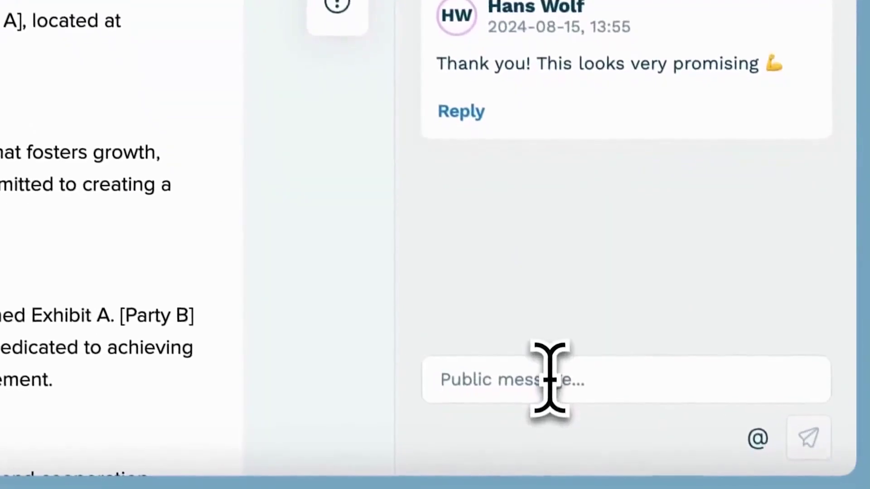
left_click(550, 378)
type("I accept and")
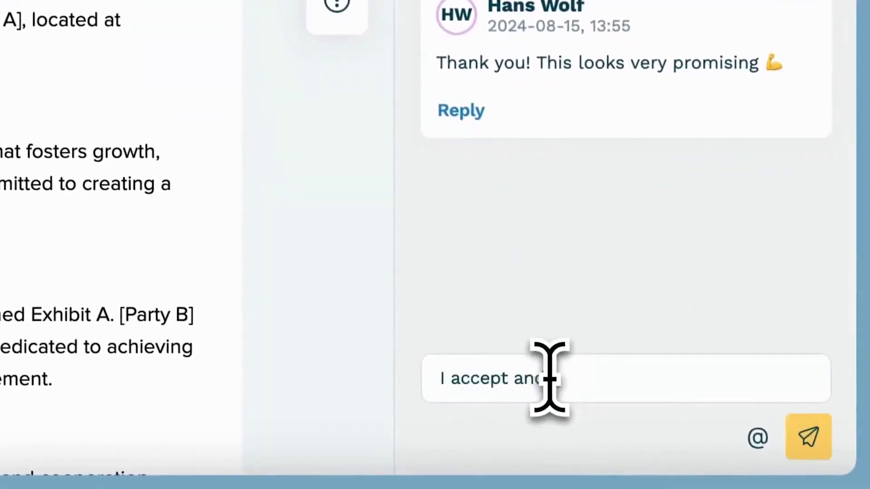
type(" will now sign!")
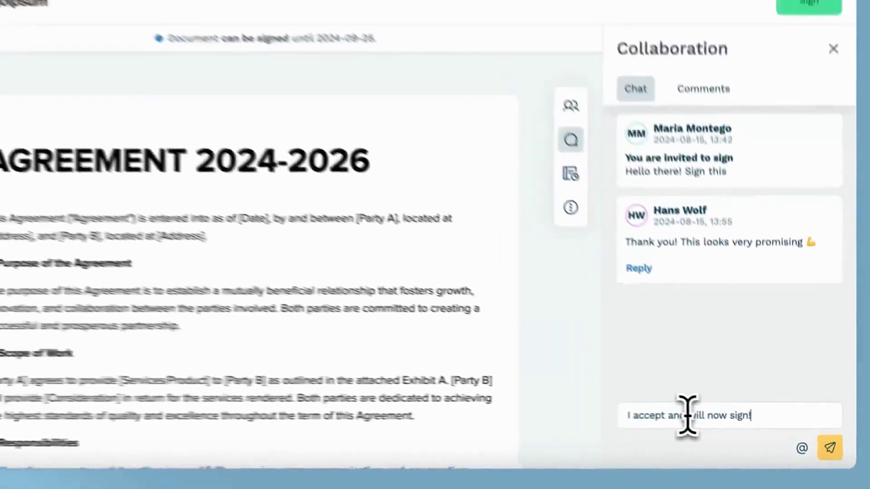
left_click(809, 437)
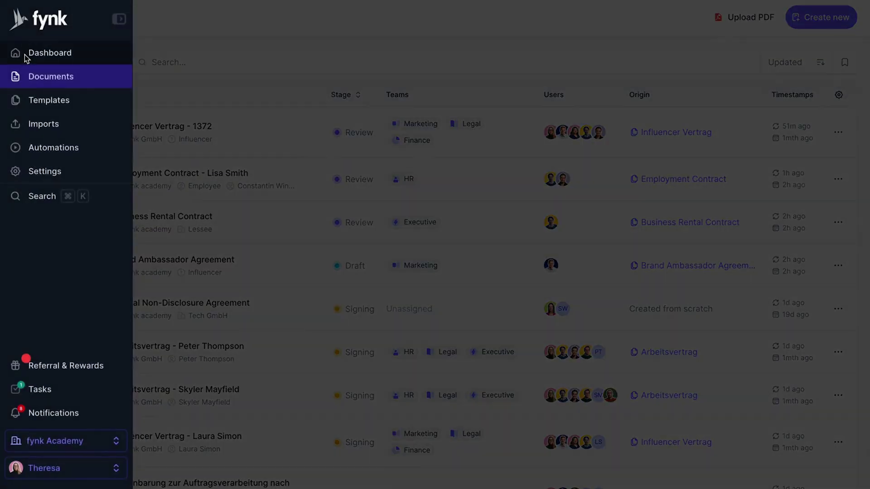
- From the dashboard's Documents by stage chart, list only the Signed documents
left_click(27, 54)
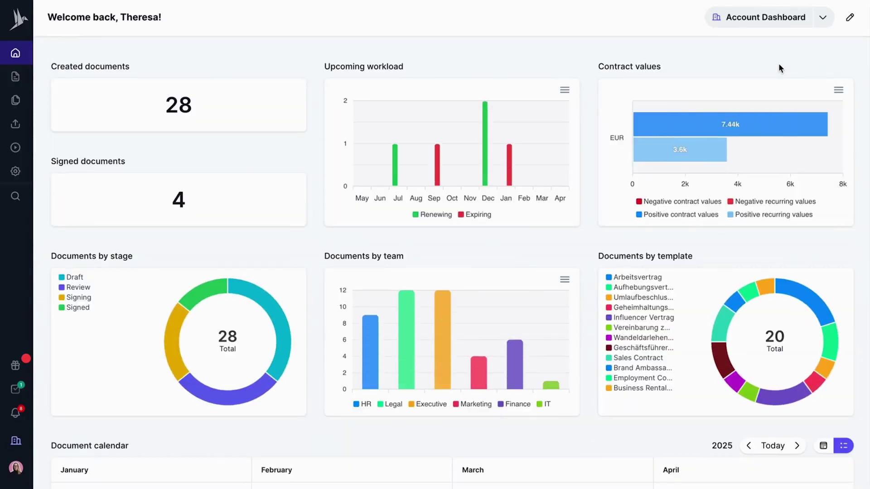
scroll(778, 68, "down", 4)
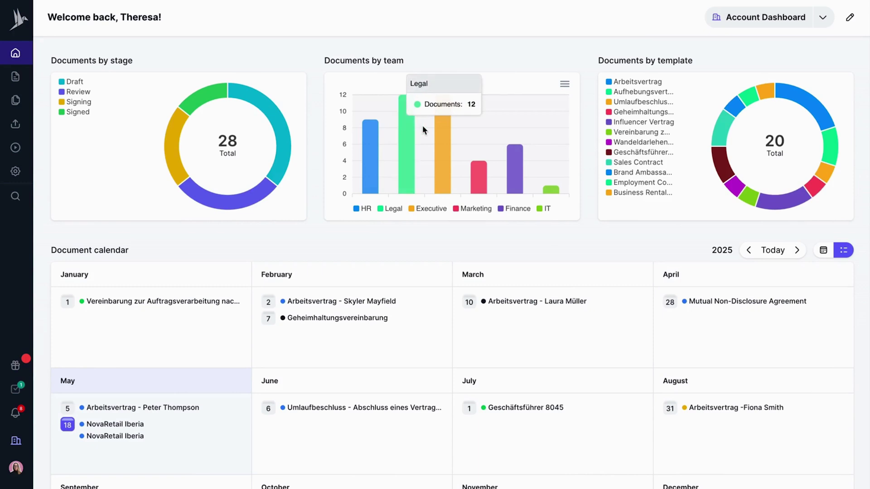
mouse_move(443, 127)
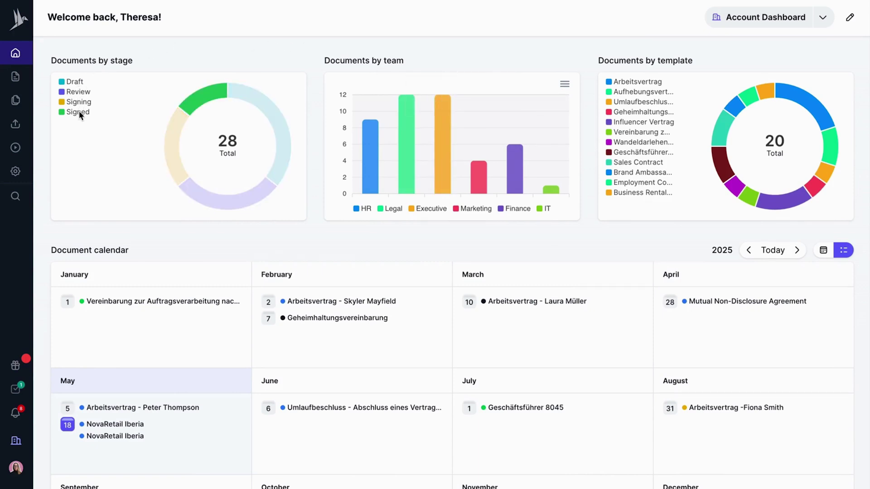
left_click(200, 98)
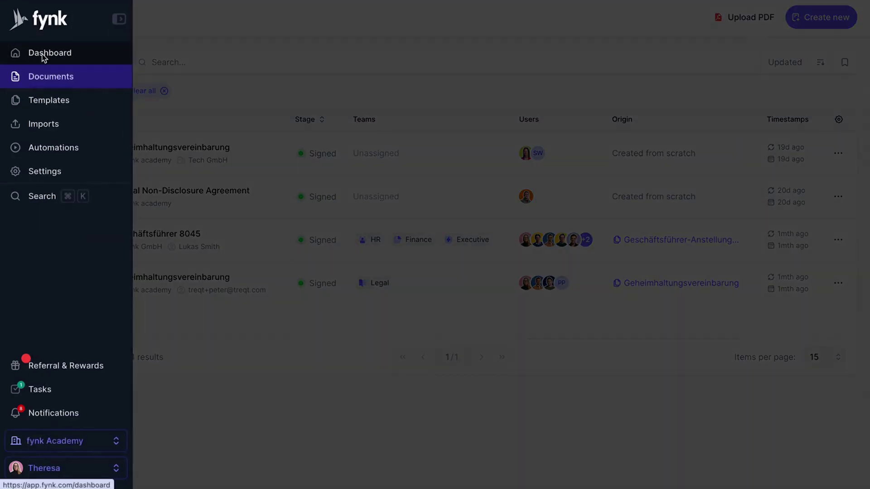
- Return to the dashboard and switch it to the Personal view
left_click(43, 54)
left_click(754, 16)
left_click(788, 40)
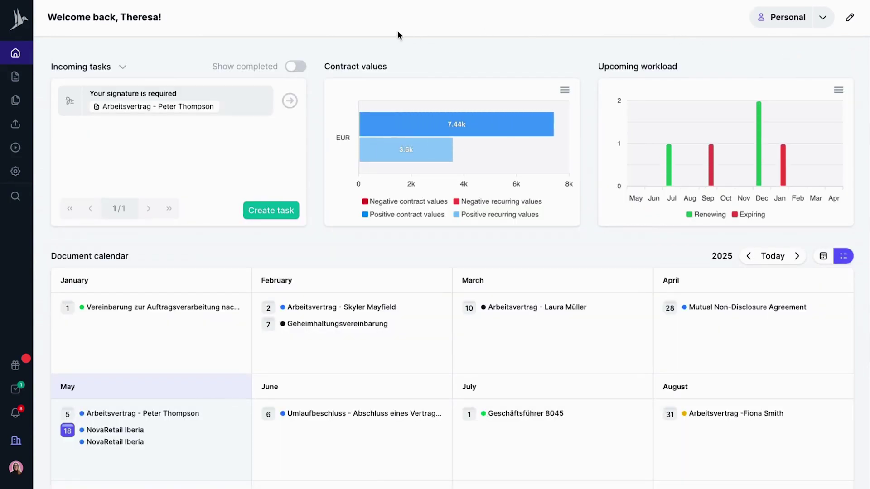
- Show then hide completed incoming tasks, and open the employment contract awaiting signature
left_click(296, 67)
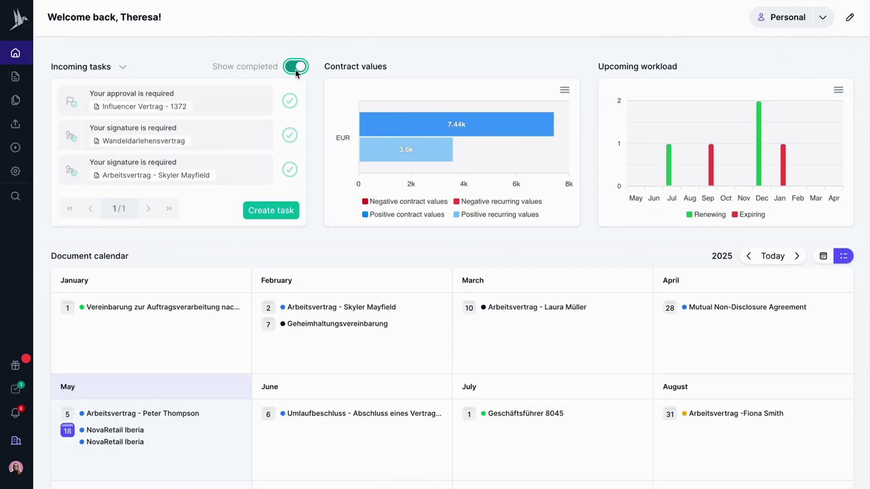
left_click(295, 68)
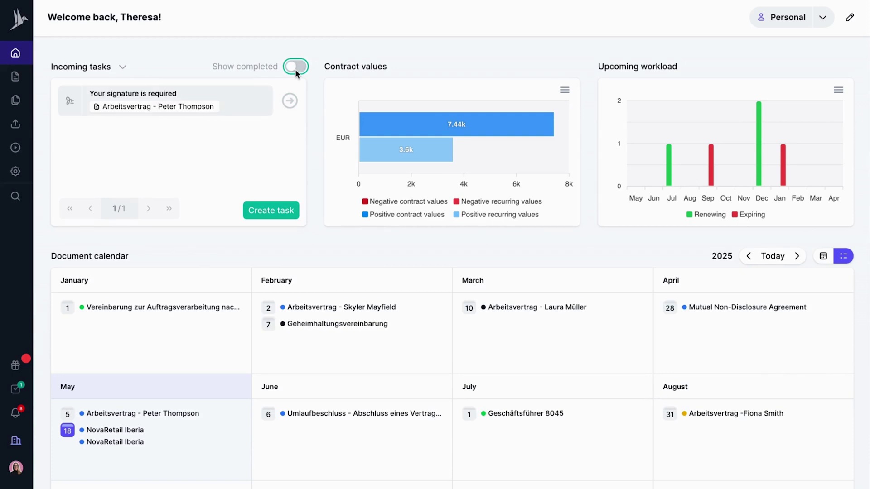
scroll(314, 91, "down", 1)
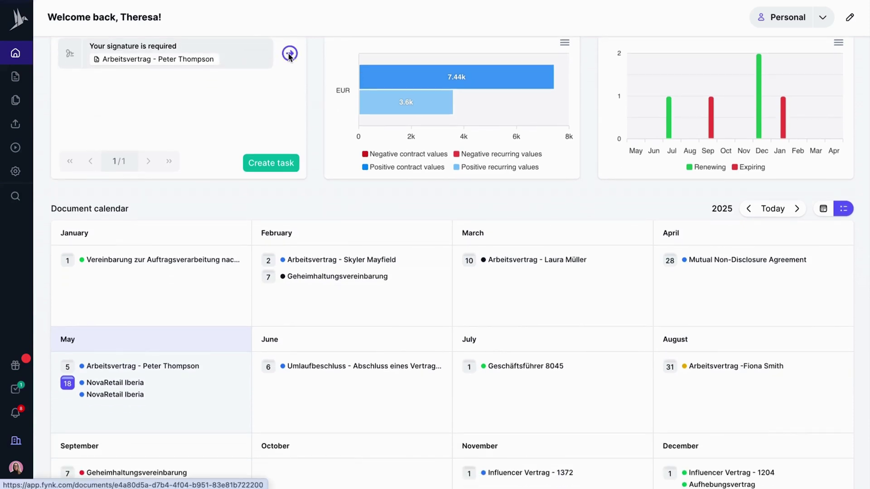
left_click(289, 53)
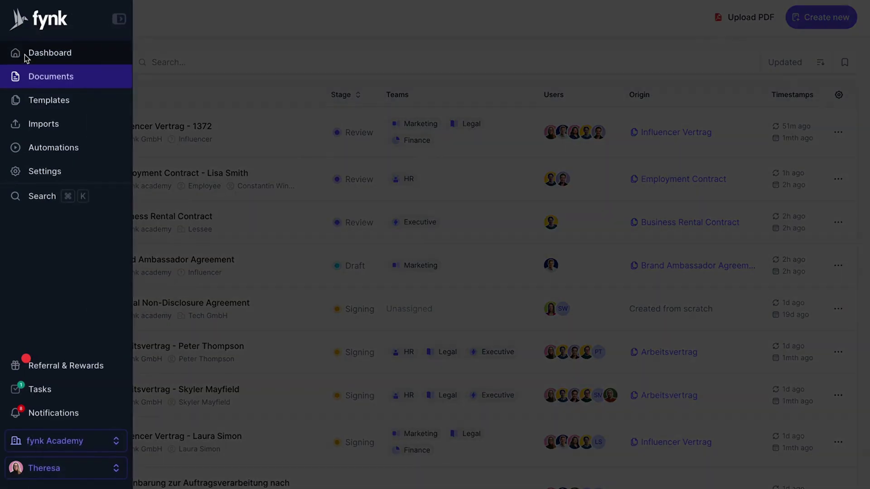
- Scroll through the dashboard charts and calendar, then list the 4 signed documents
left_click(23, 54)
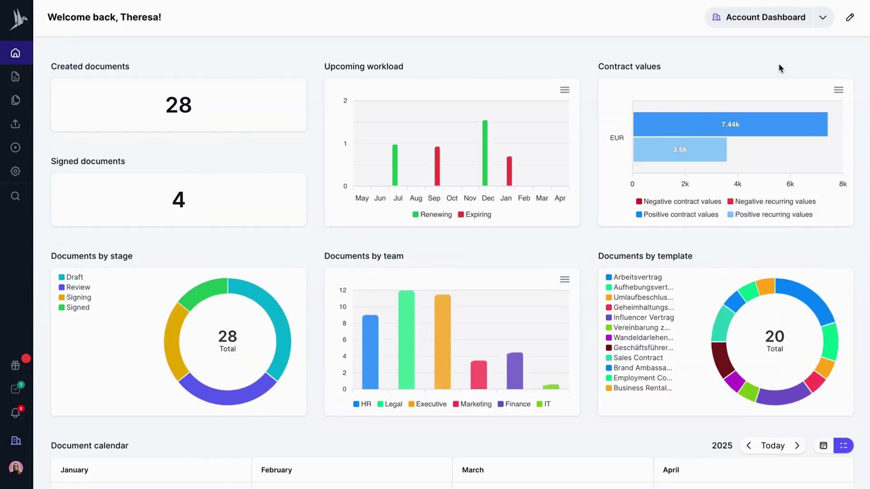
scroll(778, 65, "down", 3)
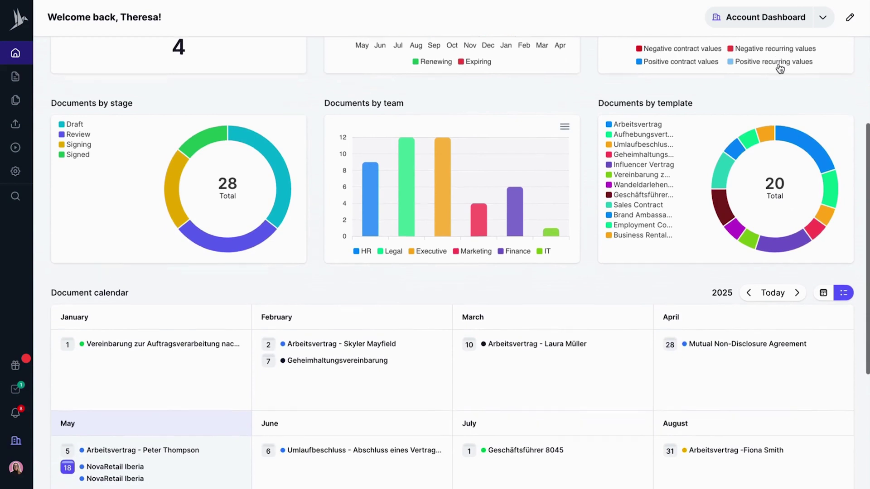
scroll(778, 68, "down", 1)
mouse_move(406, 131)
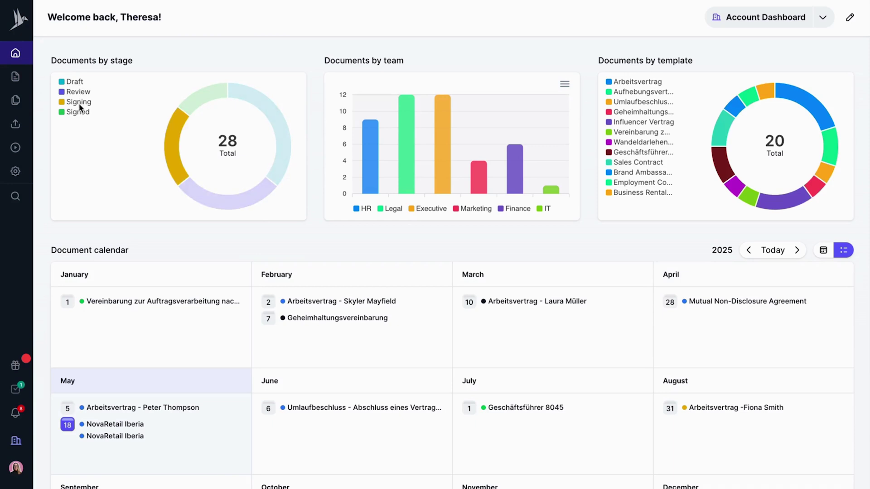
left_click(201, 98)
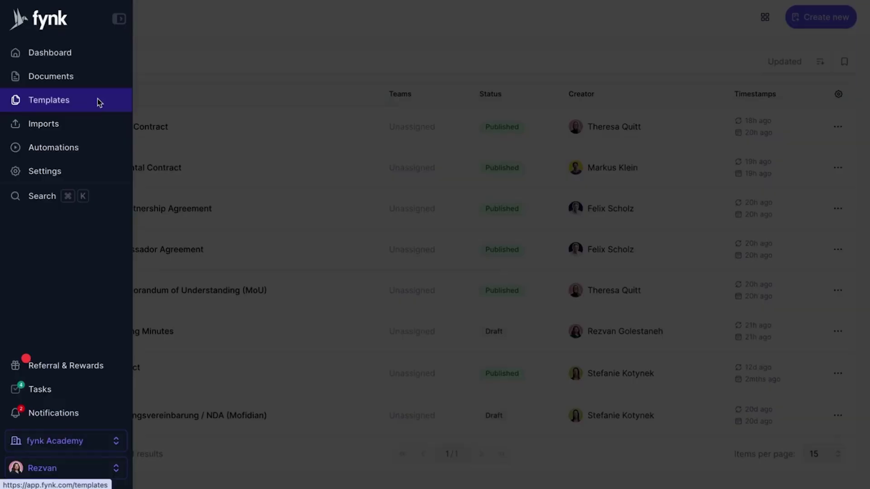
- Create a new Contract template named 'Executive employment contract'
left_click(99, 102)
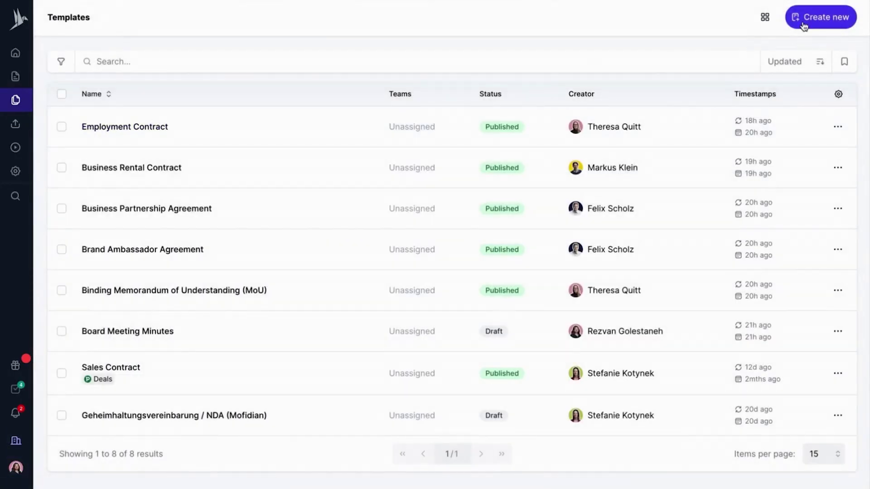
left_click(804, 25)
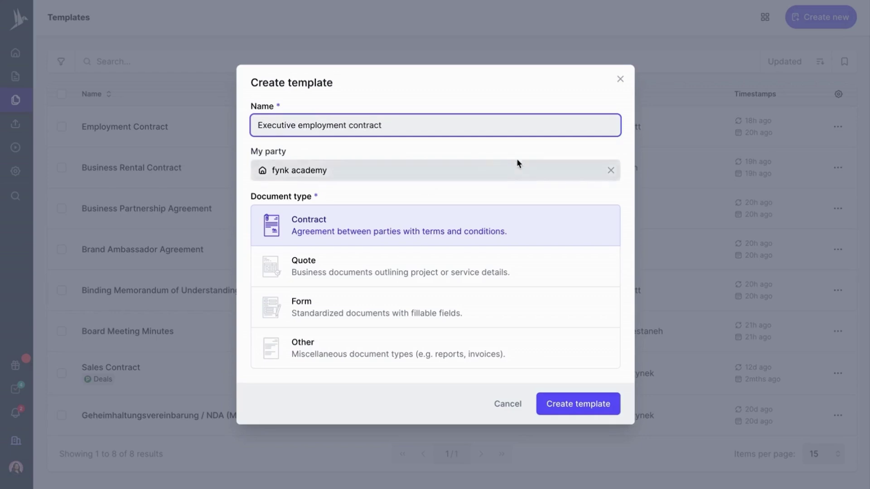
left_click(591, 404)
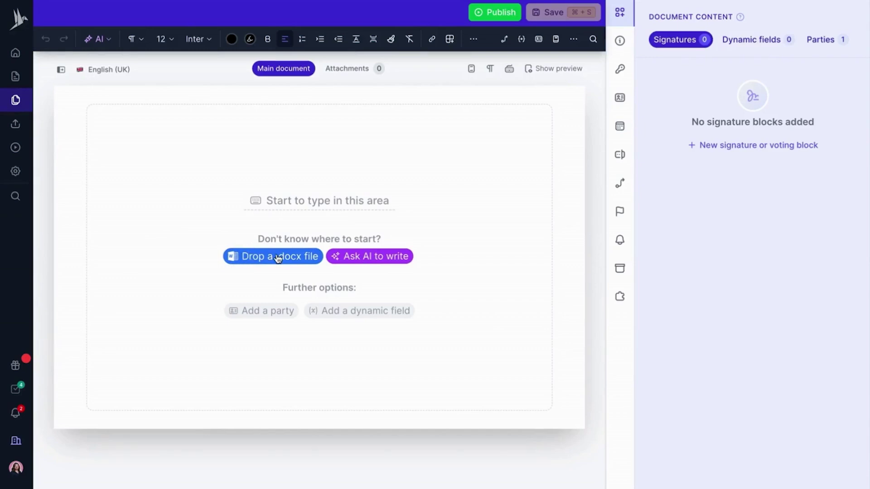
- Import Executive Employment Contract Template.docx into the template's editor
left_click(278, 258)
left_click(443, 245)
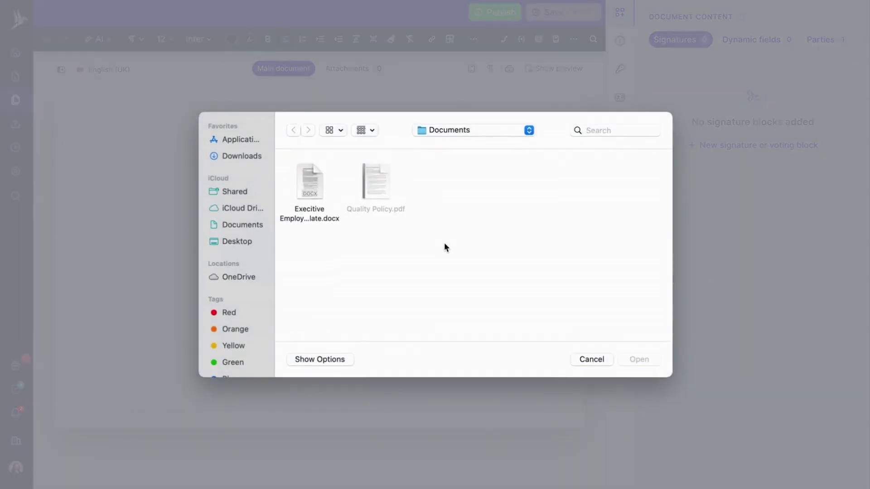
left_click(311, 190)
left_click(639, 359)
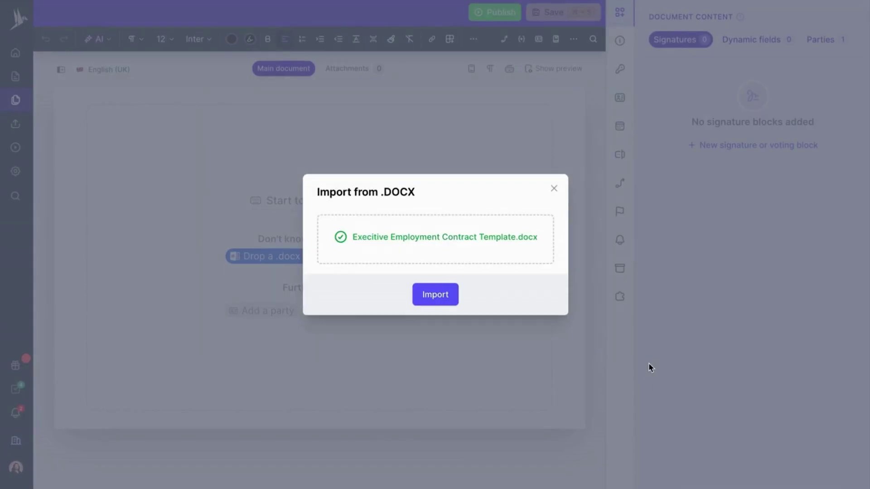
left_click(429, 297)
- Give the opening clauses of section 1 a line spacing of 1.5
scroll(424, 296, "up", 20)
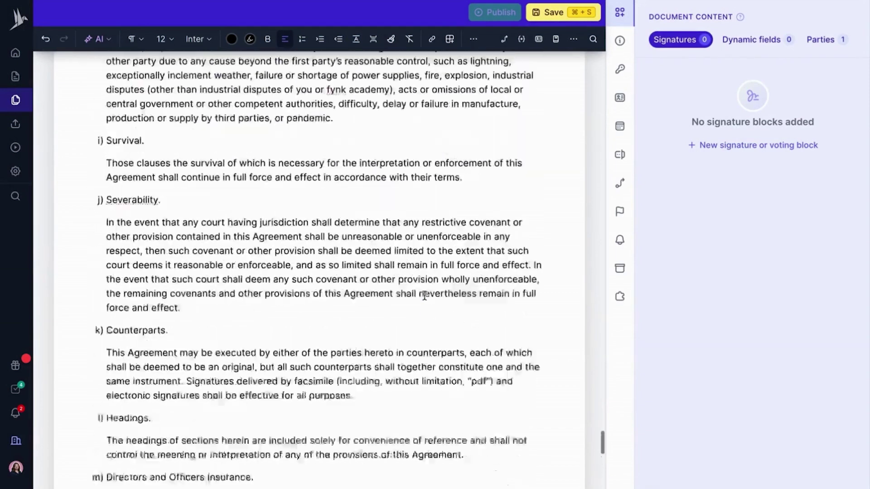
scroll(424, 296, "up", 20)
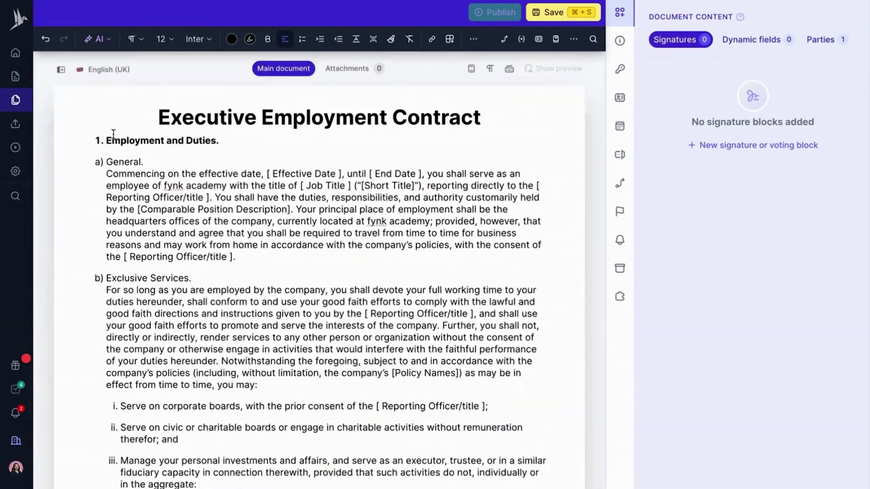
left_click_drag(108, 174, 280, 483)
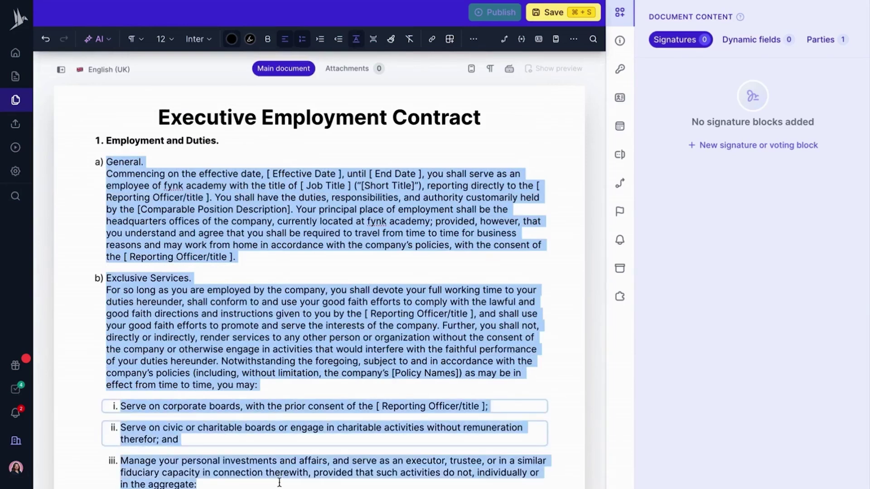
left_click(355, 39)
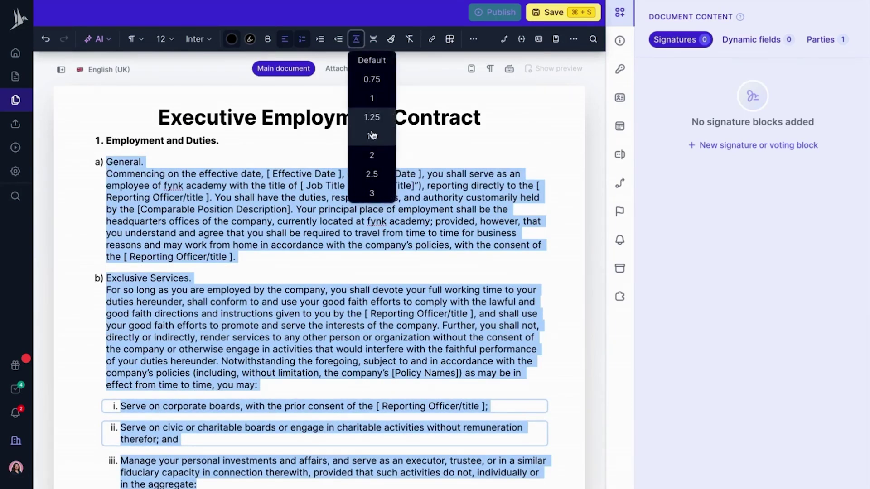
left_click(372, 135)
left_click(271, 276)
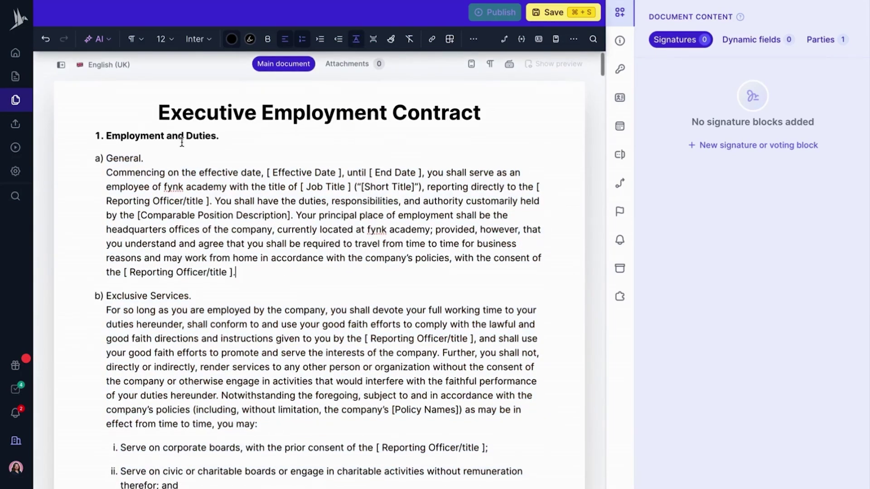
- Make 'Employment and Duties' a Heading 2 and the title a non-bold Heading 1
triple_click(182, 136)
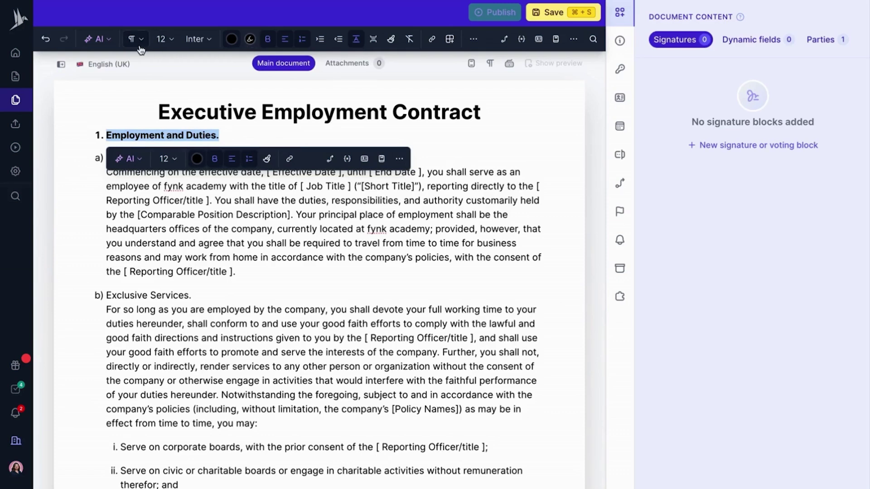
left_click(136, 39)
left_click(154, 103)
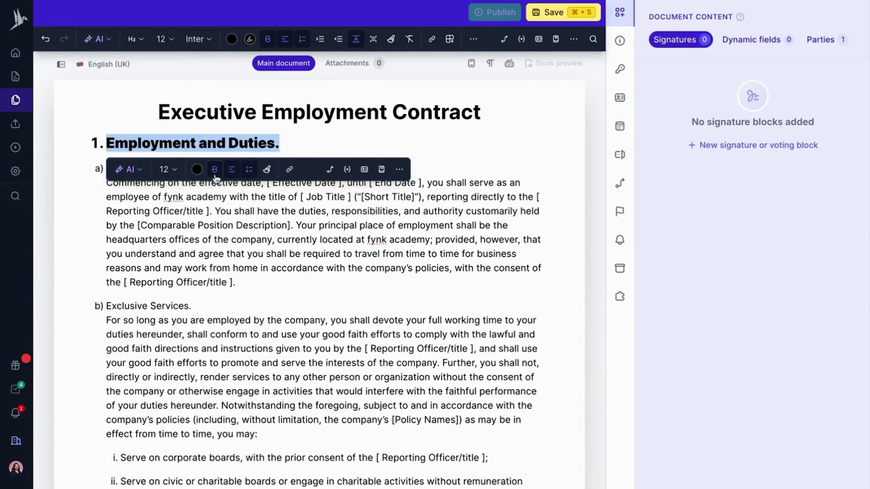
triple_click(311, 114)
left_click(312, 114)
triple_click(312, 114)
mouse_move(267, 42)
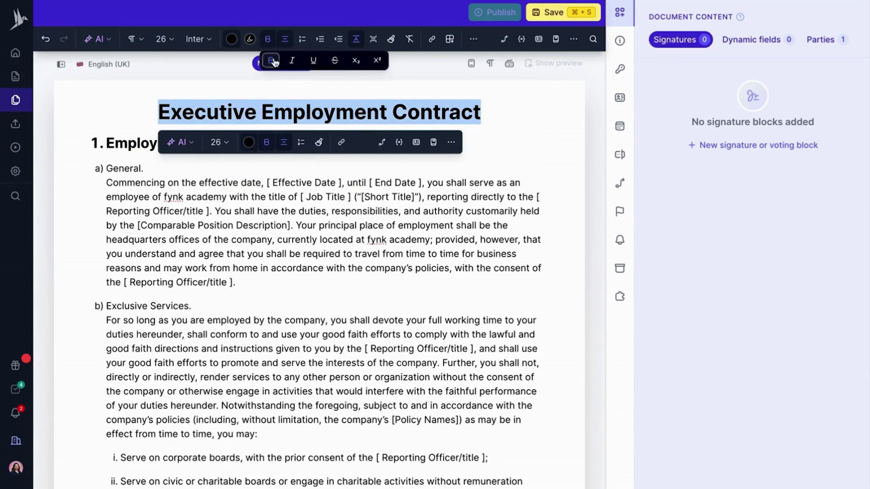
left_click(271, 60)
left_click(324, 113)
left_click_drag(495, 113, 163, 111)
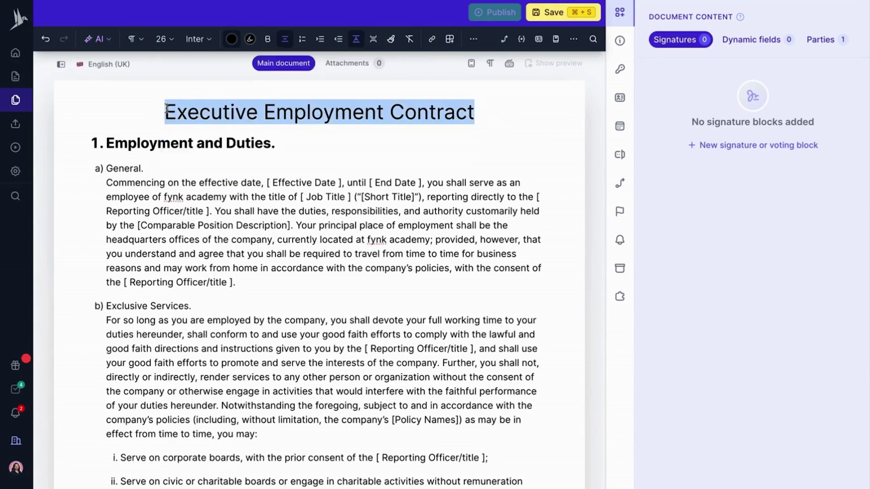
left_click(142, 42)
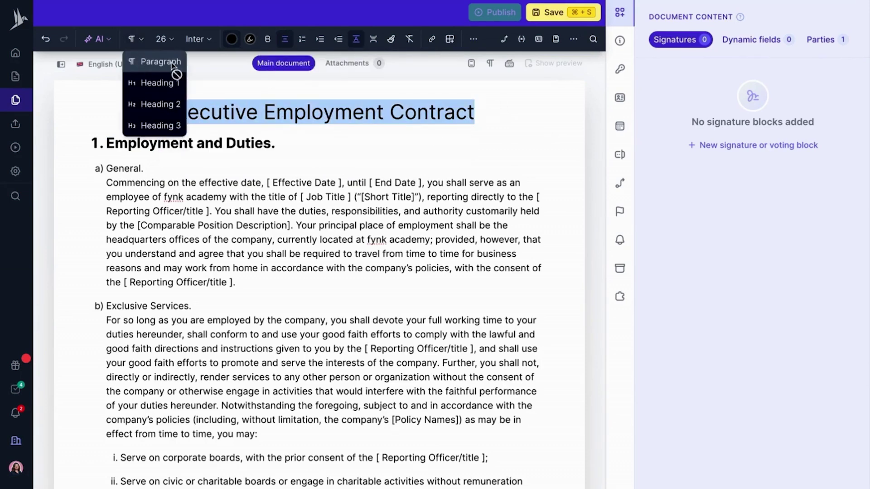
left_click(168, 81)
- Apply the 'fynk - EN' header and footer template to the document
left_click(352, 183)
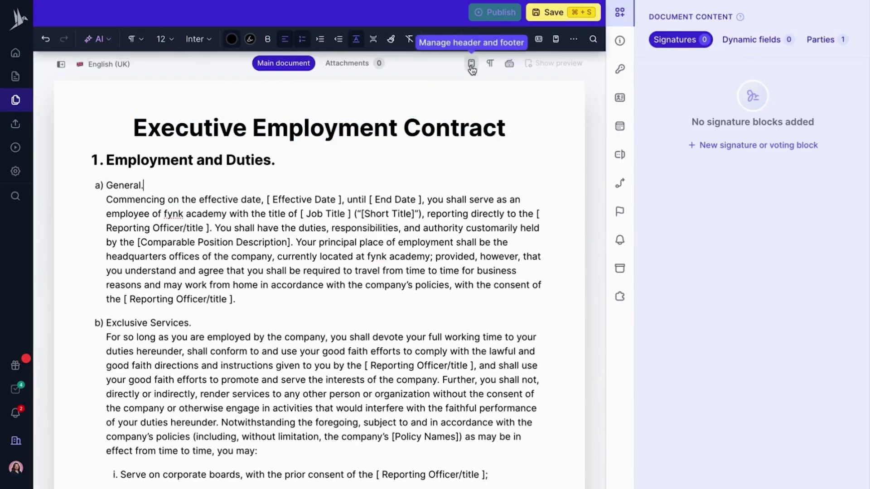
left_click(505, 40)
left_click(548, 200)
left_click(447, 378)
- Set the title's top and bottom spacing to 50 px and select the Effective Date placeholder
double_click(322, 176)
left_click(322, 176)
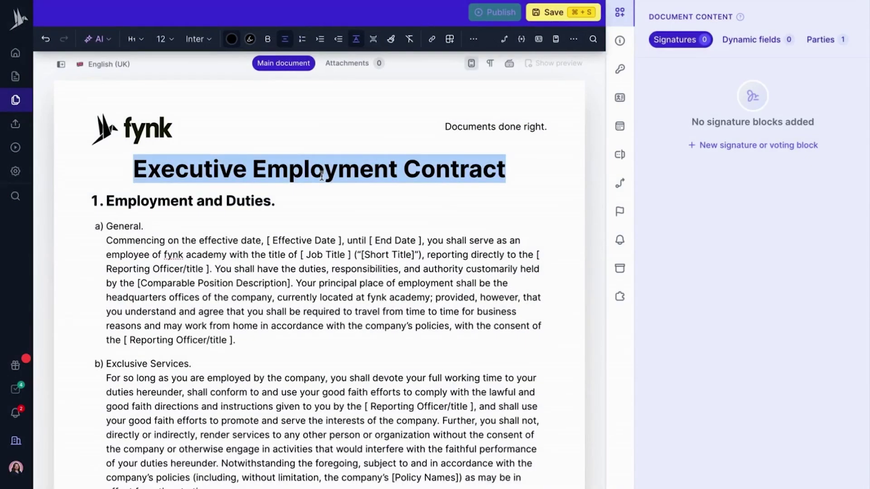
left_click(373, 40)
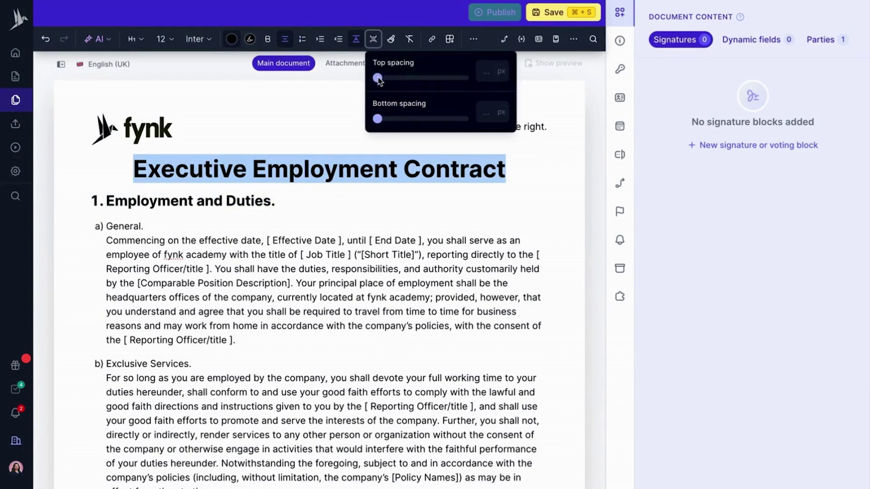
left_click_drag(377, 78, 464, 78)
left_click_drag(379, 118, 464, 118)
left_click(285, 286)
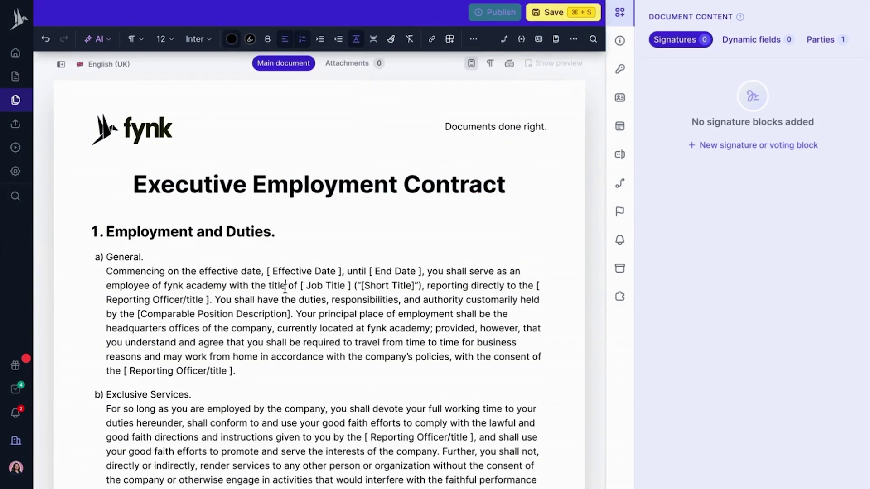
scroll(285, 288, "down", 1)
left_click_drag(271, 242, 416, 242)
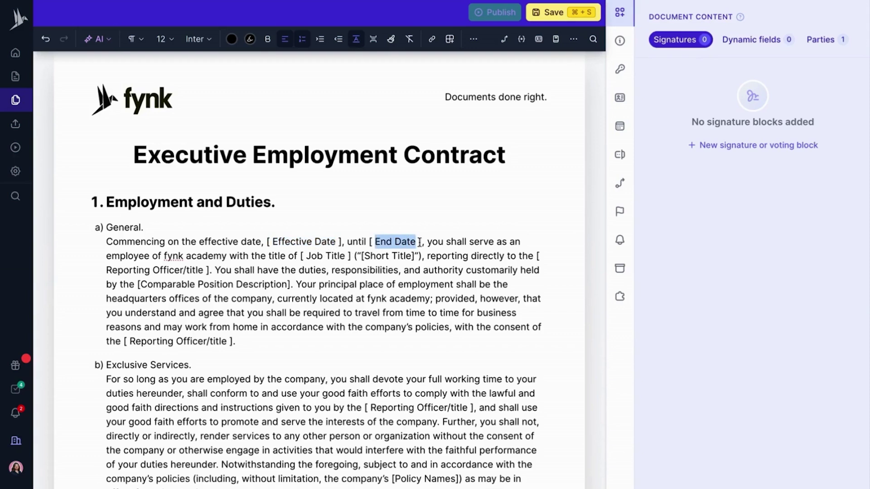
- Add a Date dynamic field named 'effective date' and type its question
left_click(752, 40)
left_click(745, 146)
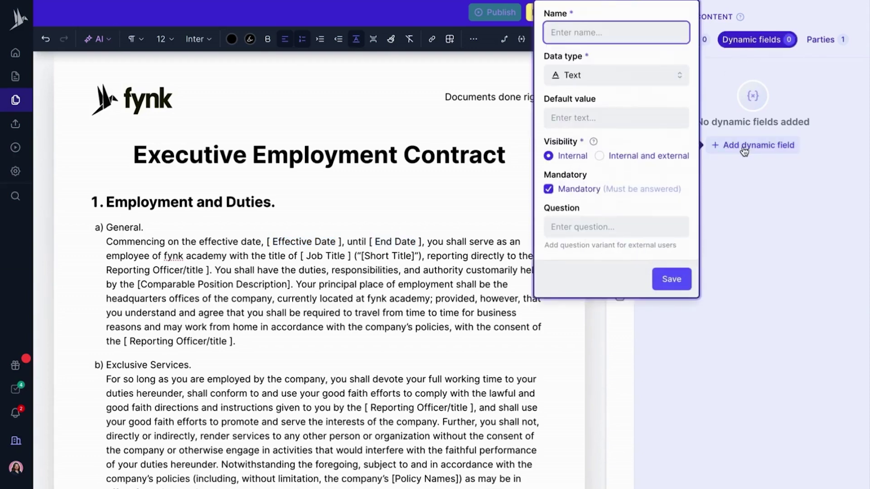
type("effe")
left_click(675, 77)
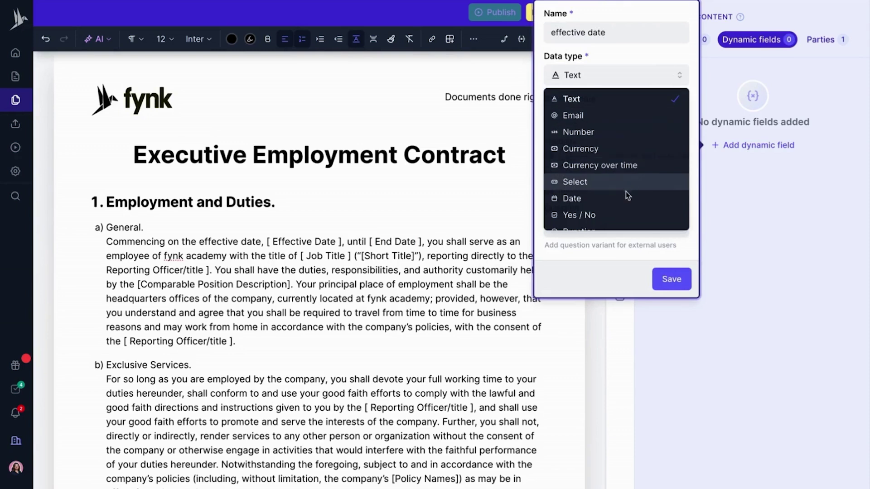
left_click(627, 197)
left_click(604, 226)
type("When is the effect")
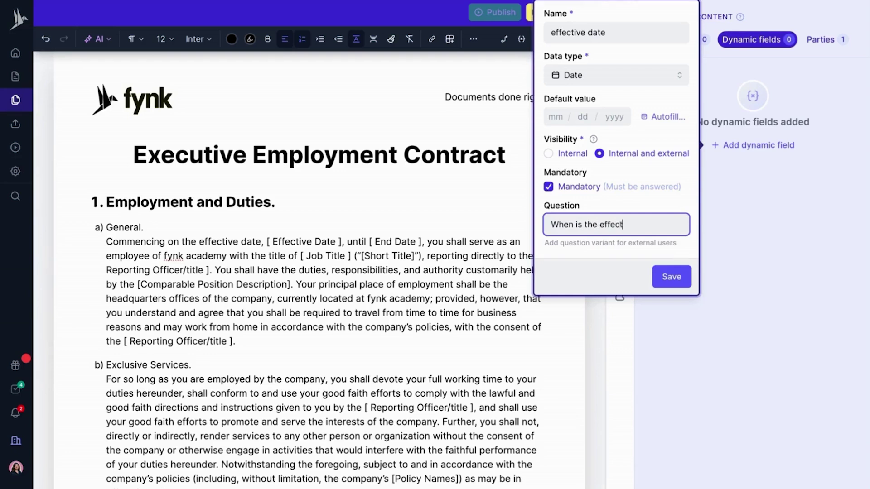
type("he documents")
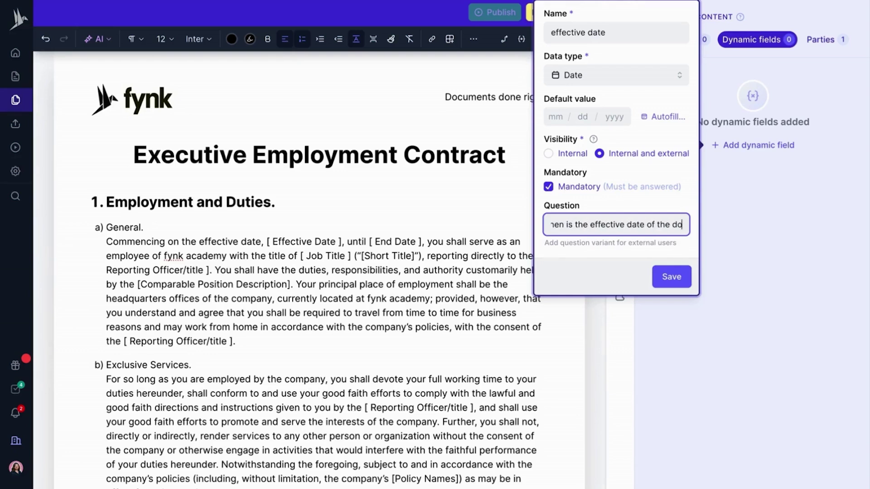
type("?")
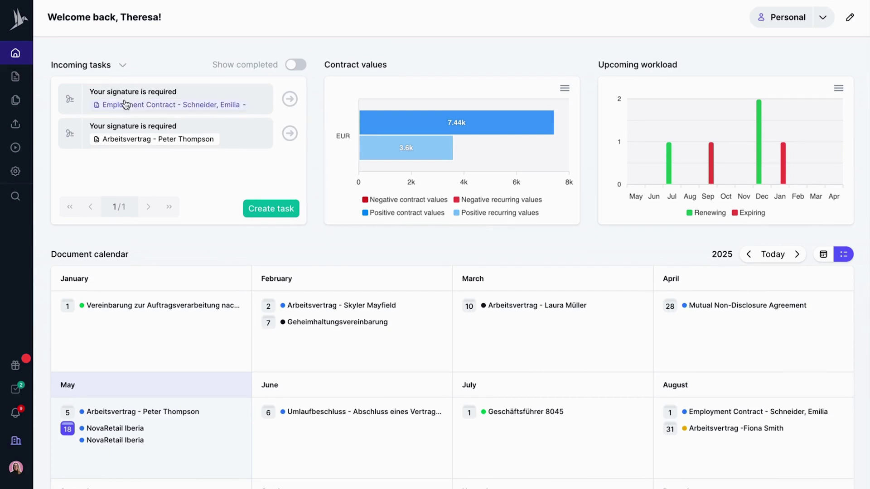
- Open the employment contract awaiting signature and start signing it
left_click(243, 108)
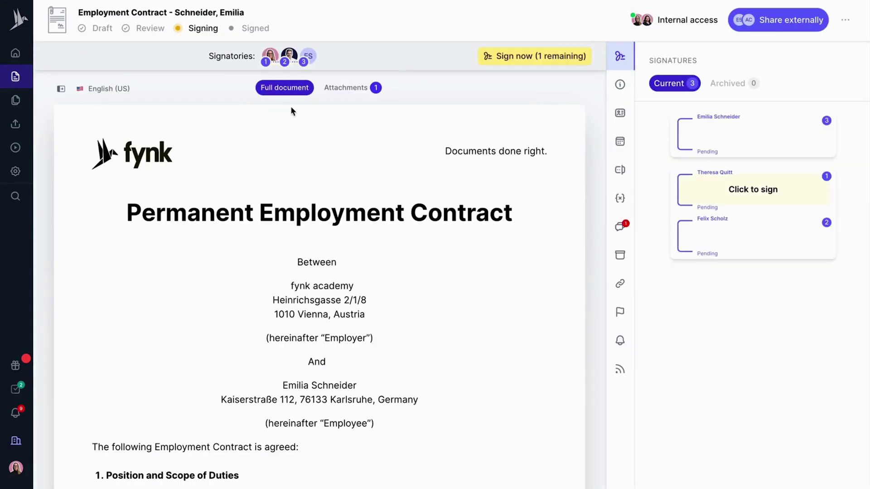
scroll(589, 222, "down", 8)
scroll(589, 222, "down", 20)
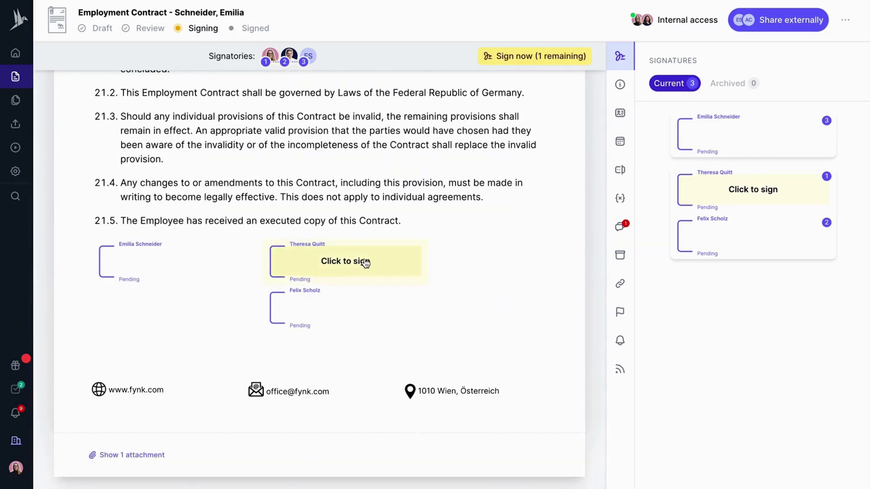
left_click(364, 260)
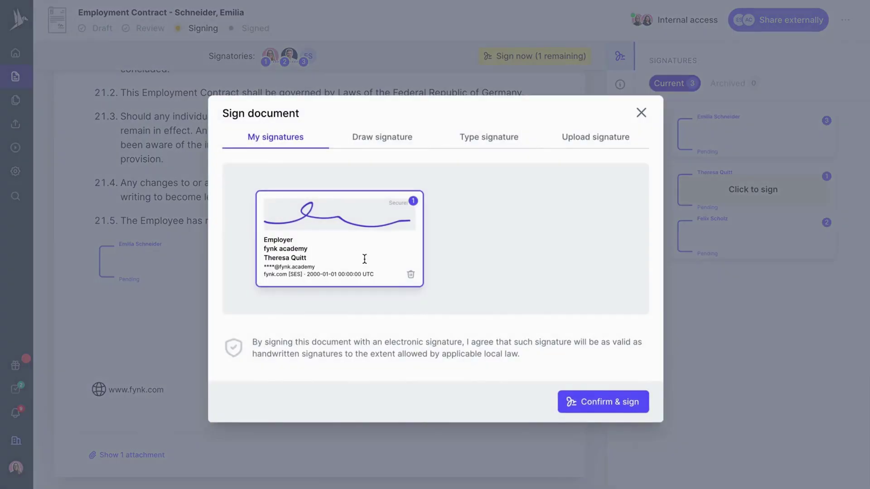
- Try drawn signatures in purple and black ink, then the Type and Upload options
left_click(385, 138)
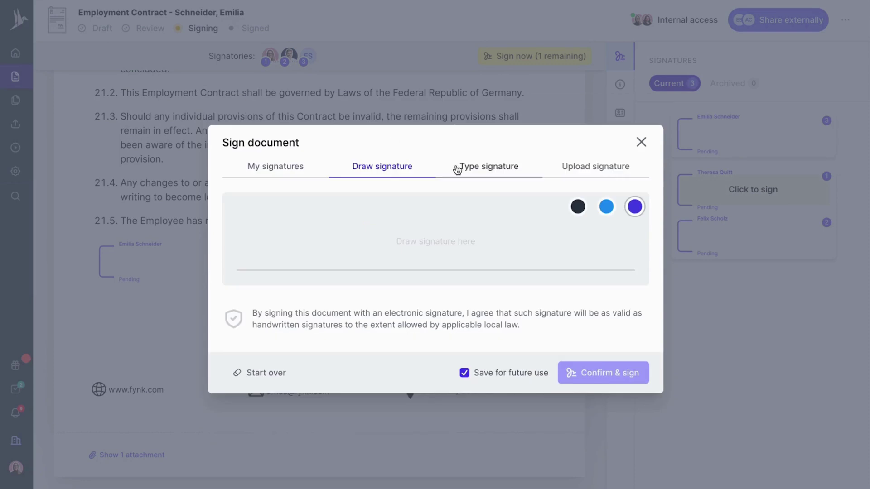
left_click_drag(289, 254, 458, 238)
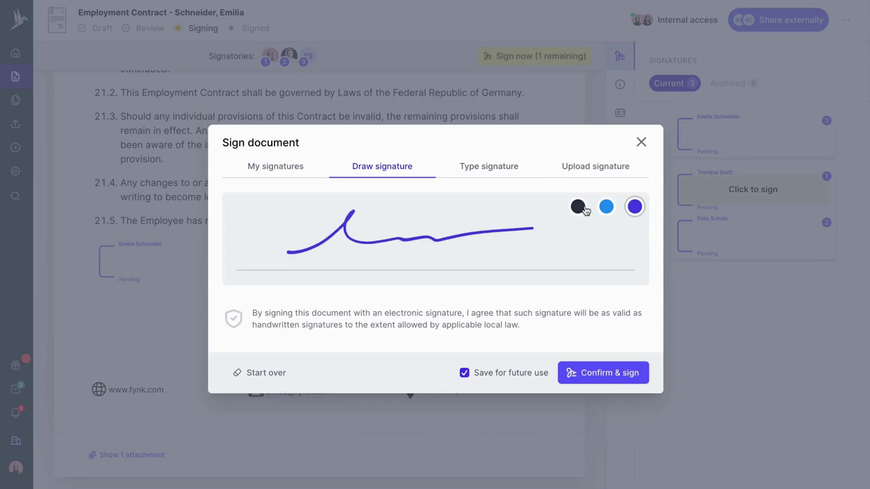
left_click(581, 208)
left_click_drag(374, 236, 534, 223)
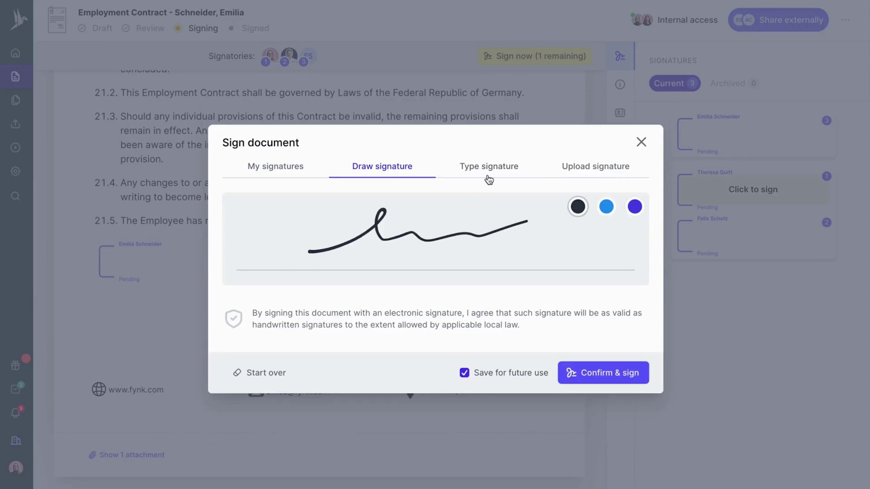
left_click(487, 173)
left_click(593, 170)
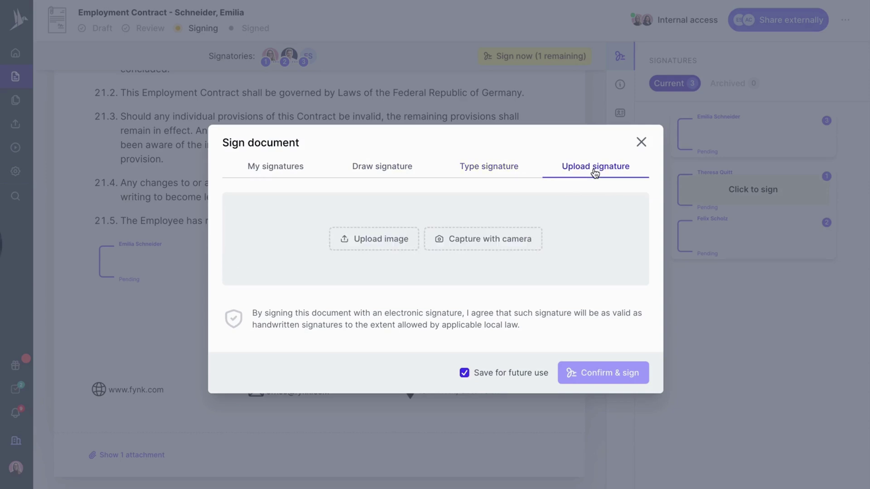
- Sign the contract with the saved signature from My signatures
left_click(281, 172)
left_click(349, 226)
left_click(349, 225)
left_click(619, 405)
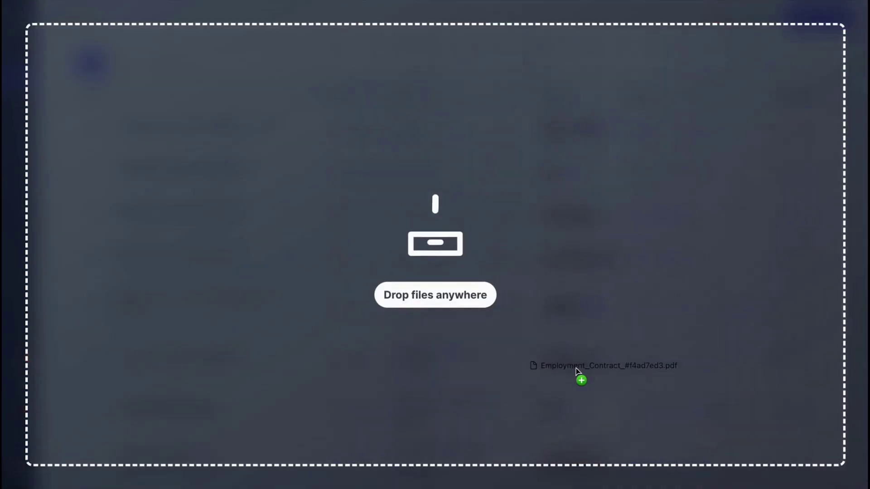
- Import Employment_Contract_#f4ad7ed3.pdf without signing and scroll through its AI analysis results
left_click_drag(579, 379, 425, 285)
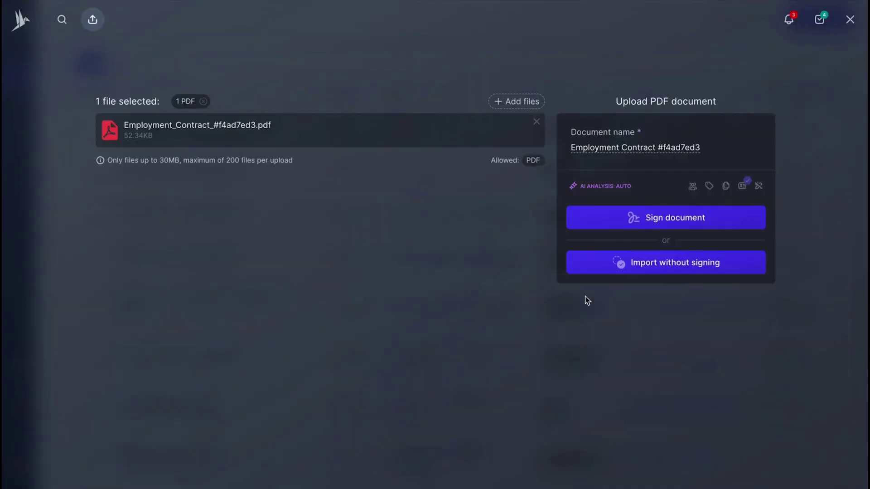
left_click(669, 268)
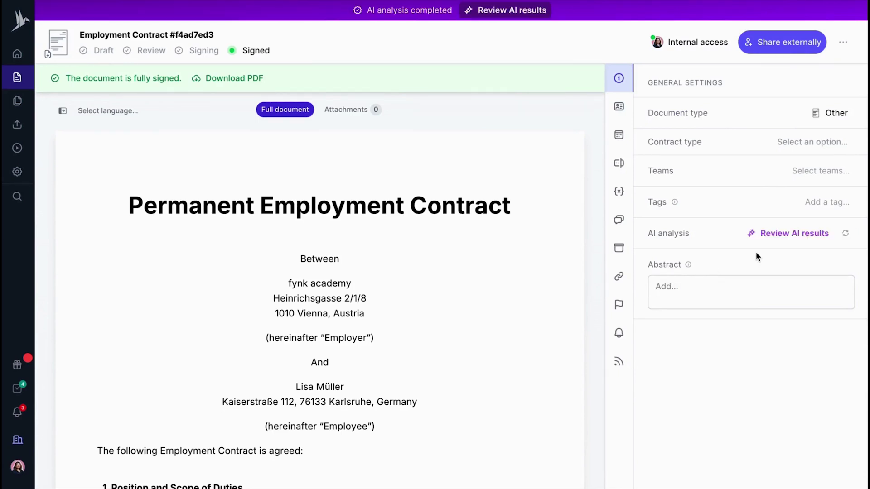
left_click(812, 233)
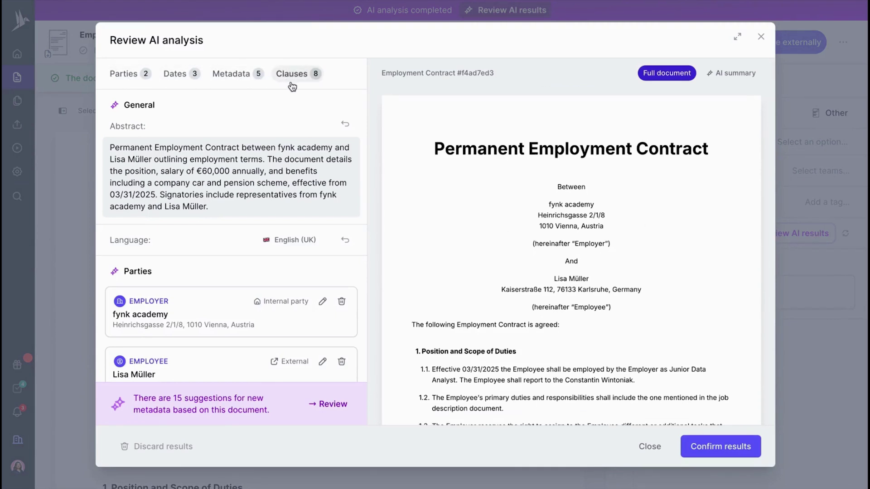
scroll(243, 155, "down", 1)
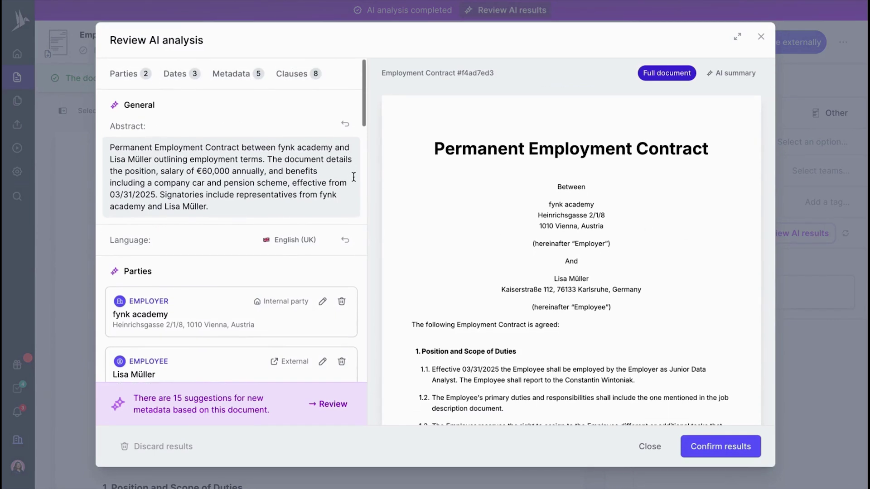
scroll(348, 163, "down", 3)
scroll(352, 177, "down", 3)
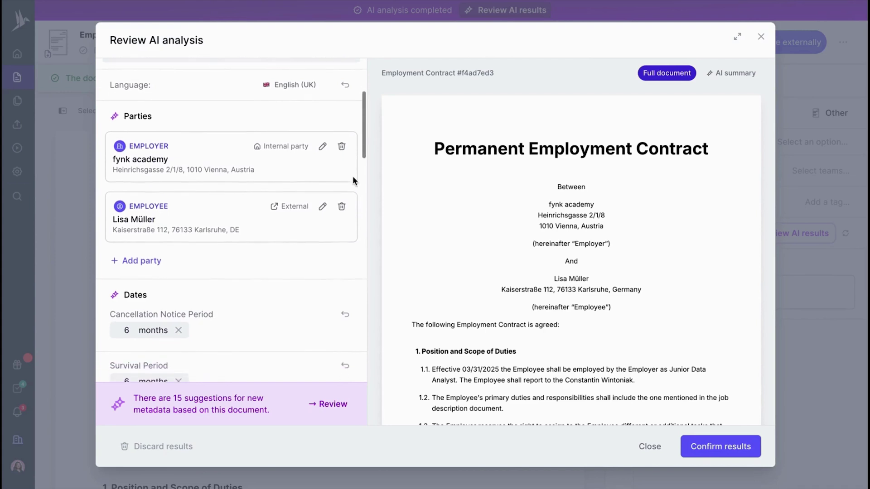
scroll(353, 181, "down", 5)
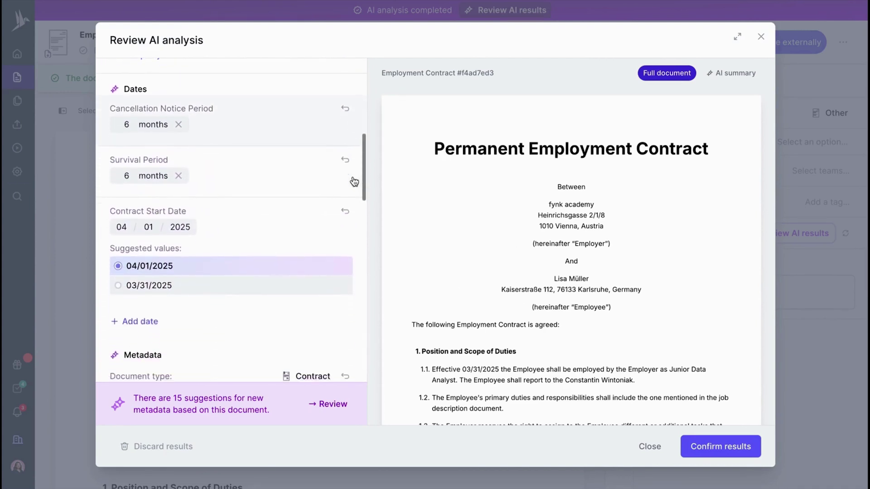
scroll(353, 181, "down", 5)
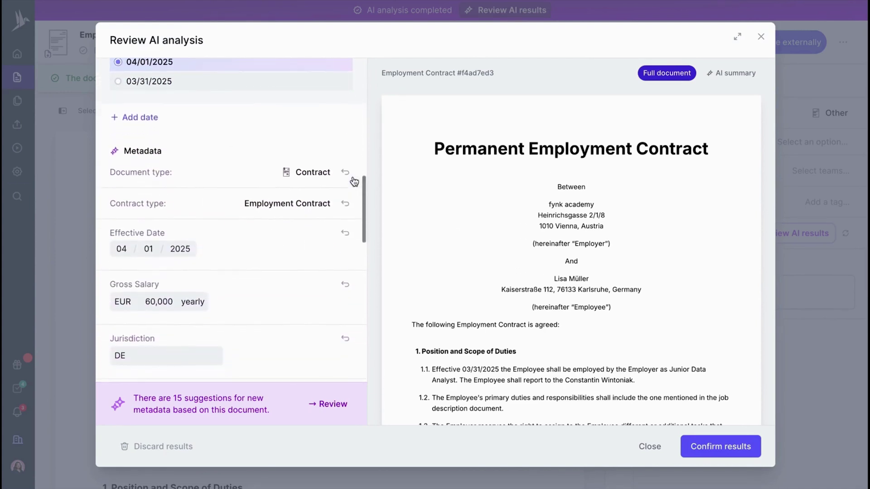
scroll(353, 181, "down", 4)
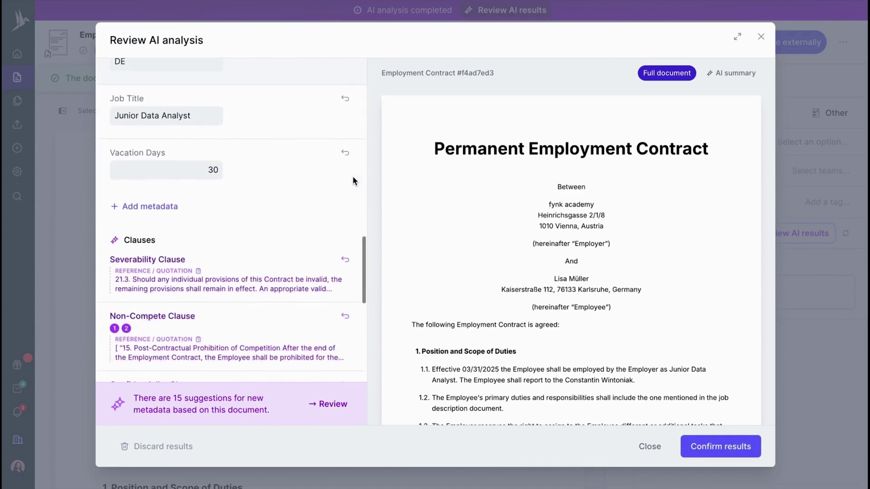
scroll(223, 365, "up", 1)
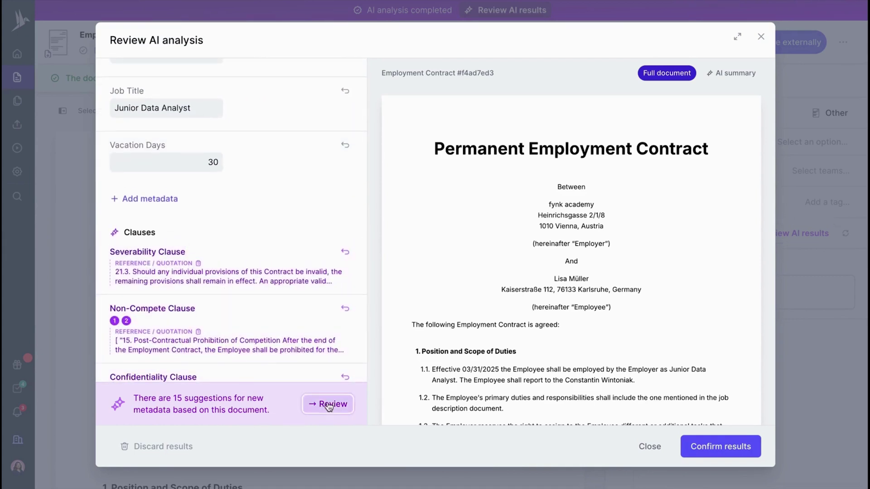
- Add the Company Pension Scheme and Quality Guideline clauses to the account
left_click(328, 404)
scroll(237, 196, "down", 1)
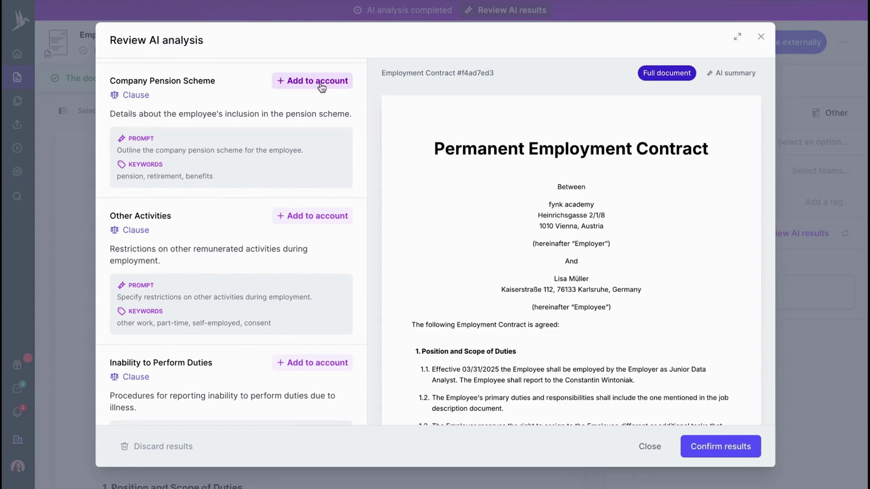
left_click(320, 82)
left_click(555, 299)
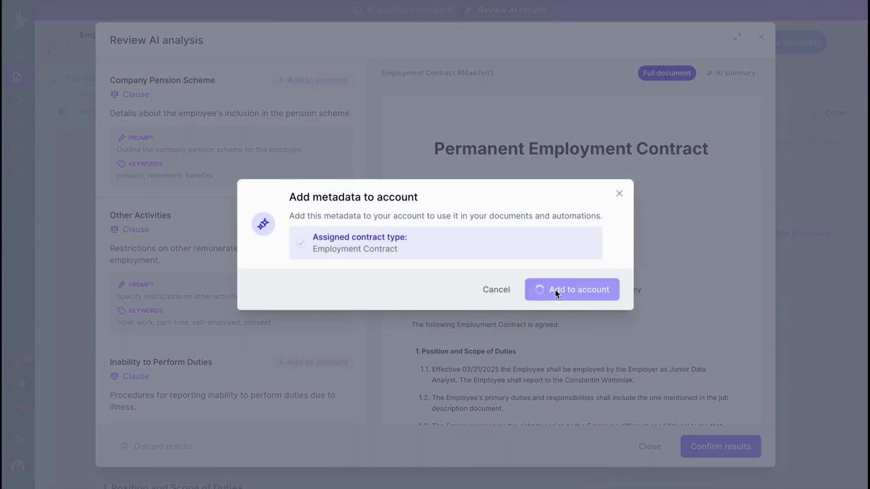
scroll(338, 262, "down", 4)
scroll(338, 263, "down", 3)
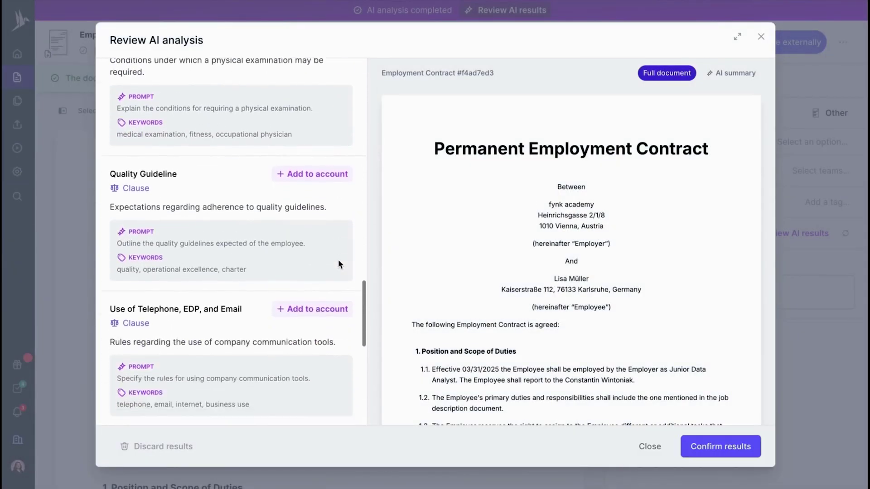
left_click(324, 168)
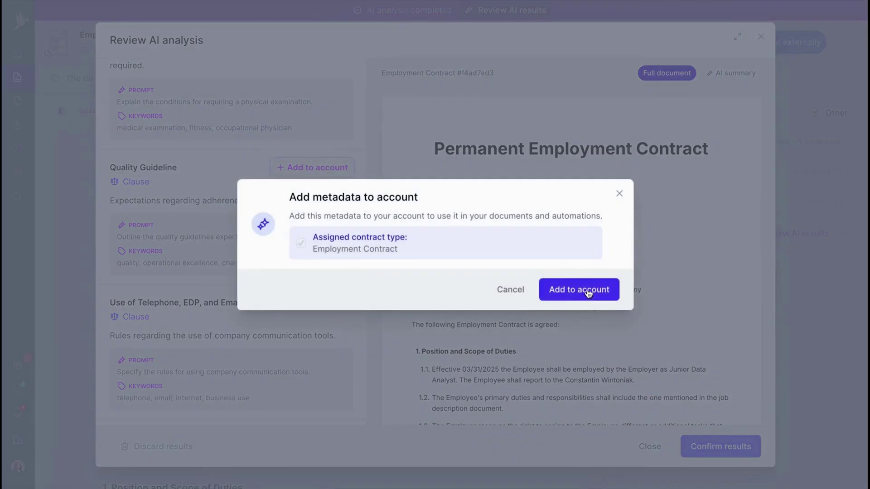
left_click(584, 289)
- Check the AI summary, then confirm the analysis results
scroll(328, 281, "down", 5)
scroll(421, 209, "down", 1)
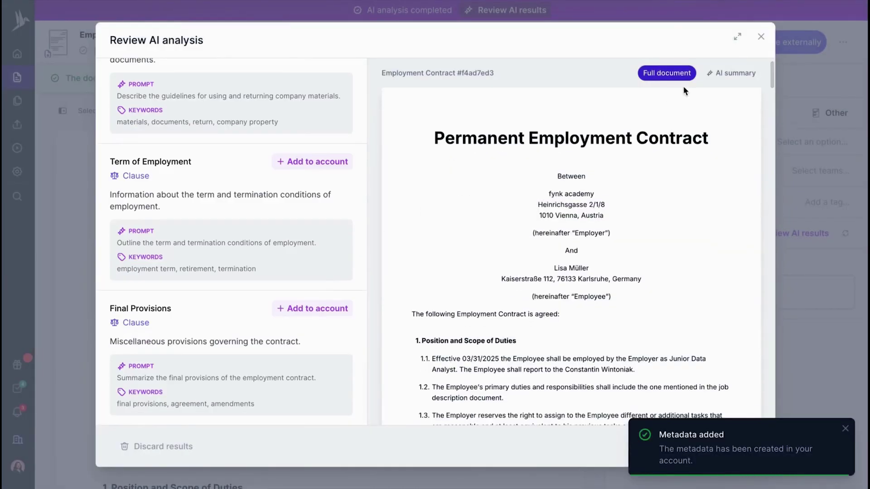
left_click(731, 73)
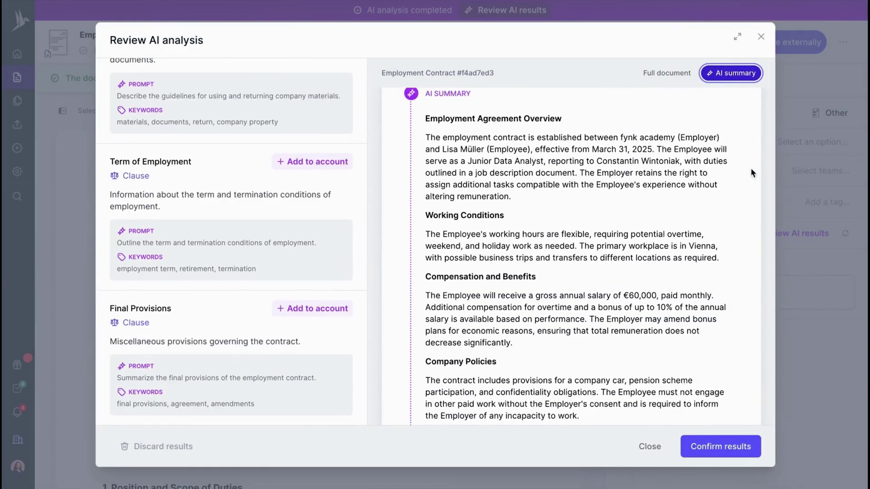
scroll(751, 173, "down", 5)
scroll(751, 173, "up", 5)
scroll(750, 264, "down", 5)
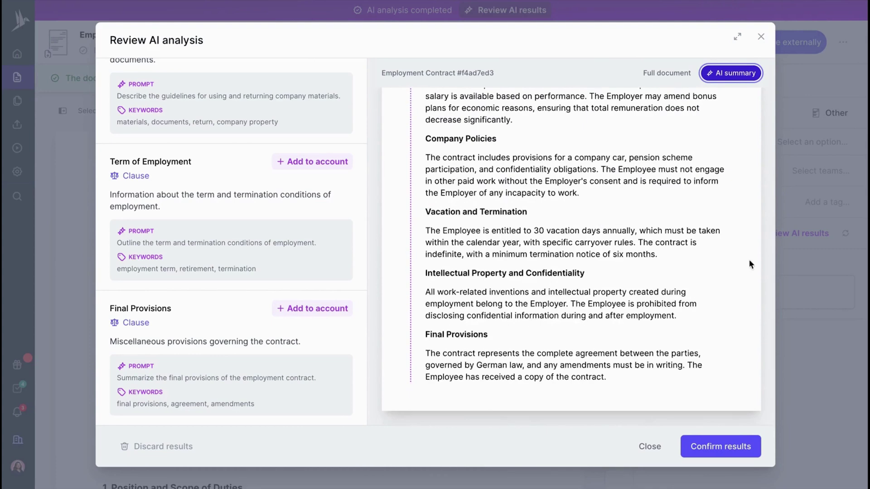
left_click(723, 449)
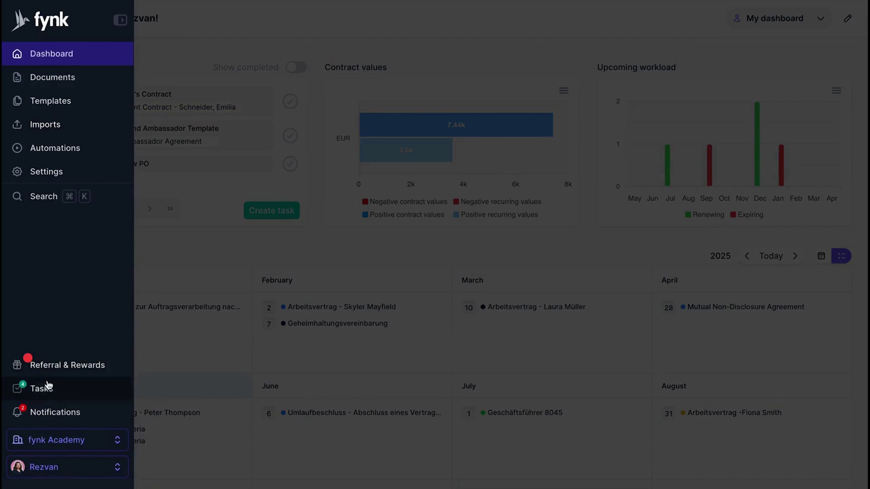
- Open the employment contract linked to the task and join it for editing
left_click(47, 390)
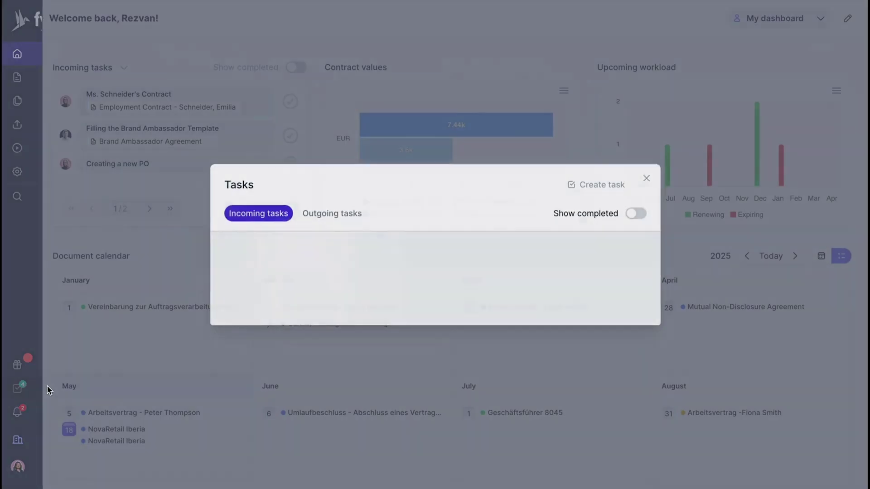
left_click(344, 165)
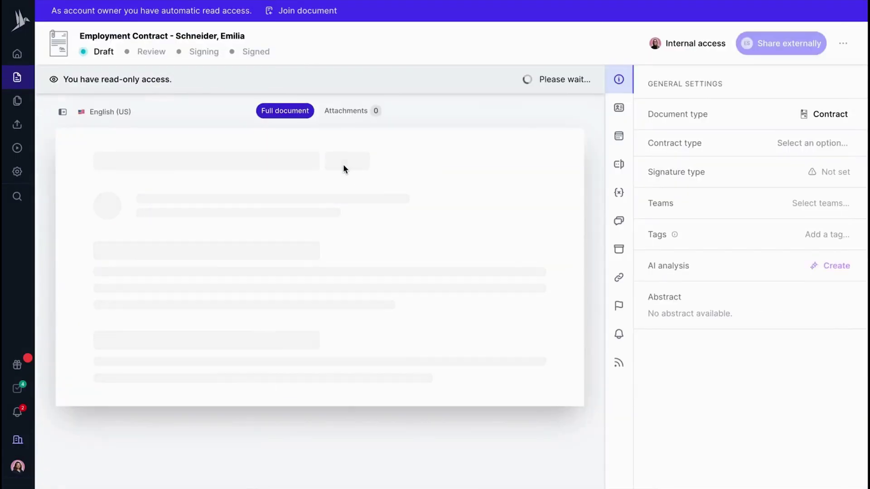
left_click(301, 11)
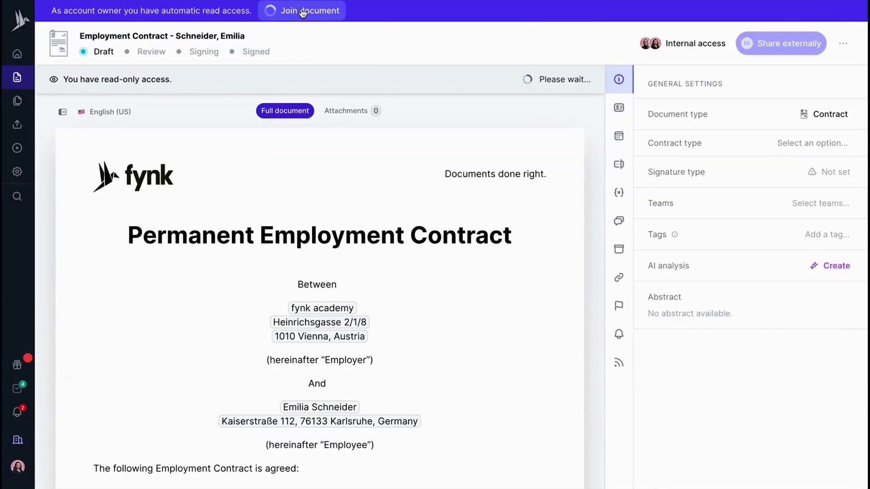
scroll(332, 135, "down", 8)
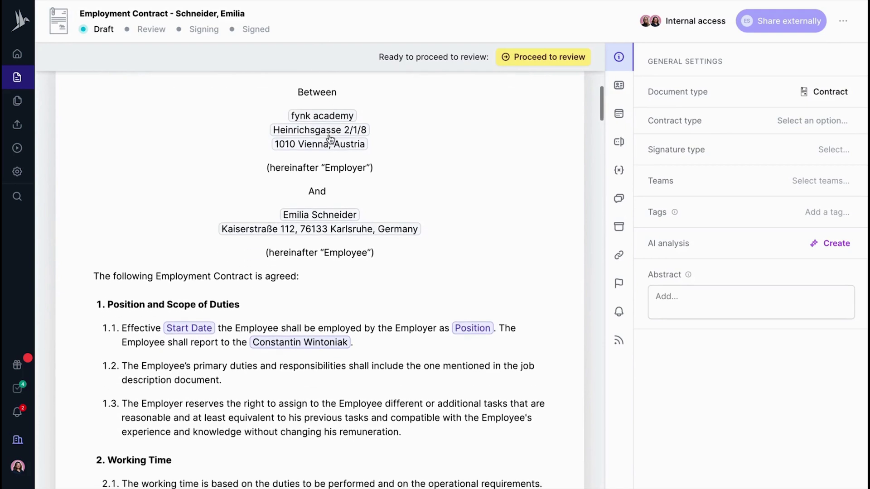
- Enter start date 08/01/2025 and position title Junior Data Analyst
left_click(190, 149)
type("0")
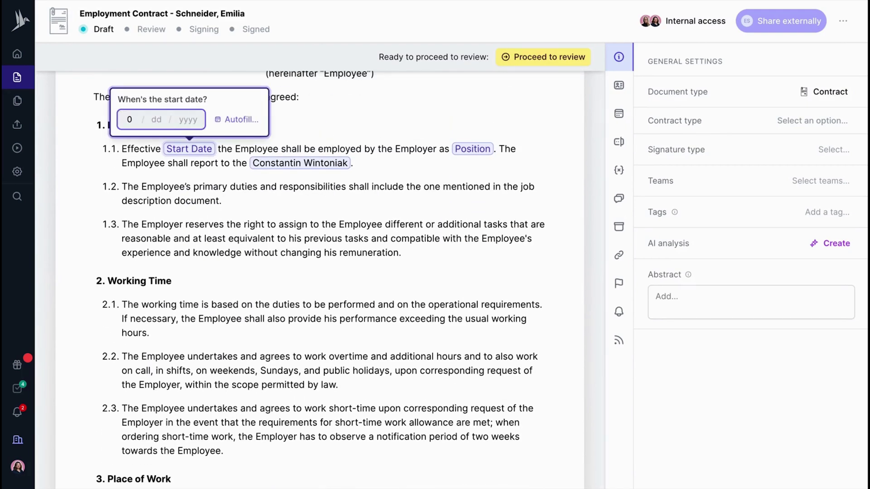
type("8/01/2025")
key("Tab")
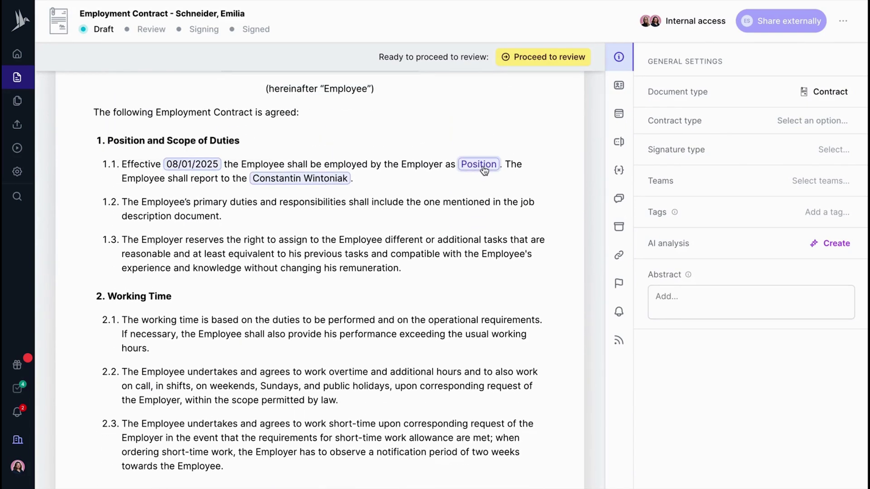
type("Junior Data Analyst")
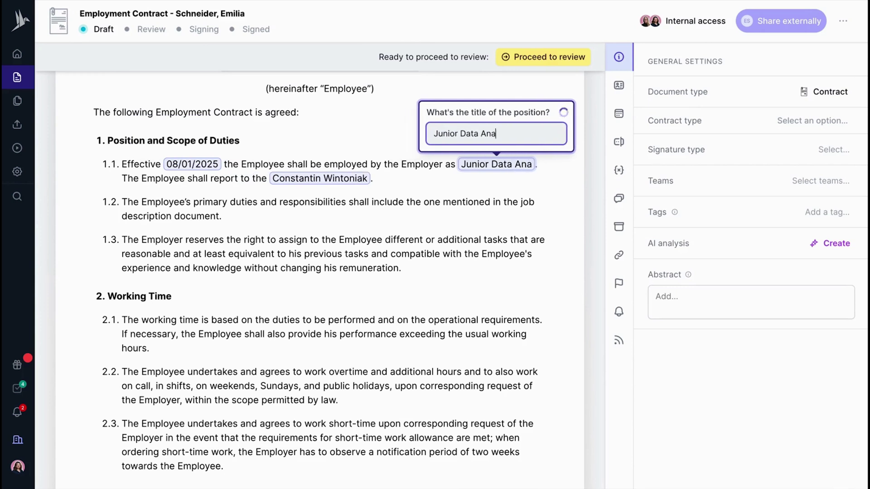
- Expand the parties, dates, content and dynamic fields panels and review the Position fields
left_click(617, 89)
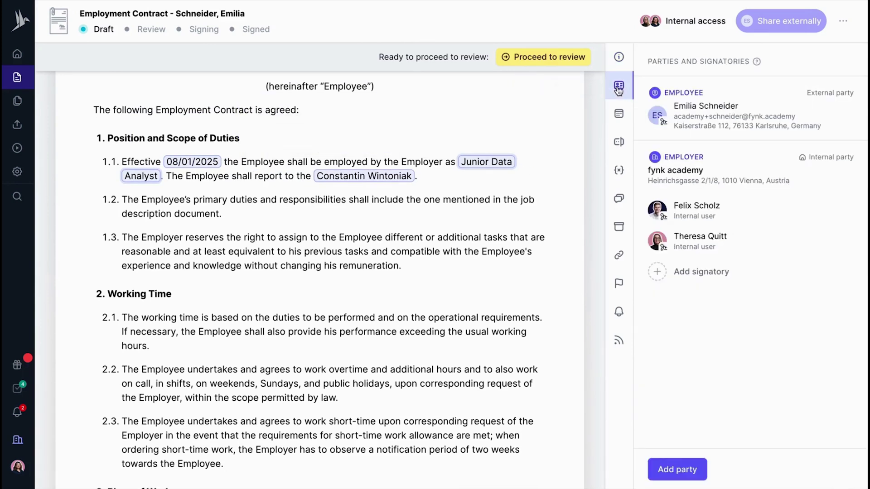
left_click(619, 115)
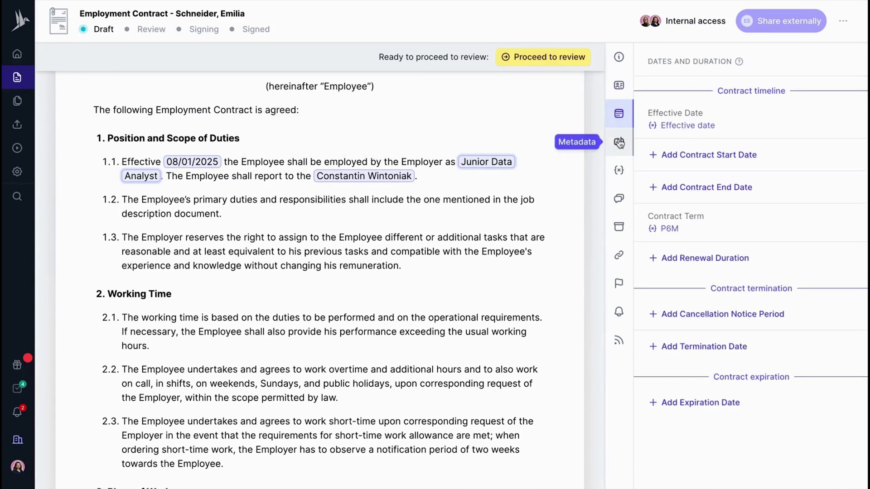
left_click(619, 141)
left_click(620, 171)
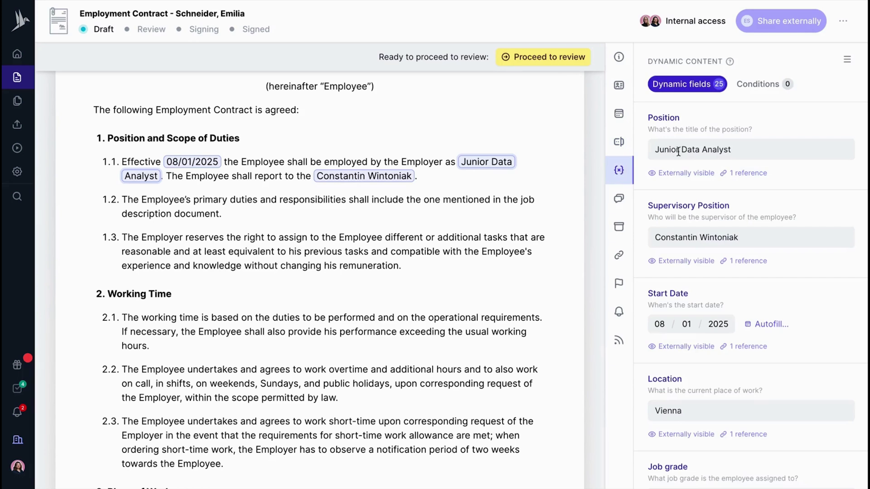
left_click(740, 149)
scroll(743, 147, "down", 2)
left_click(753, 135)
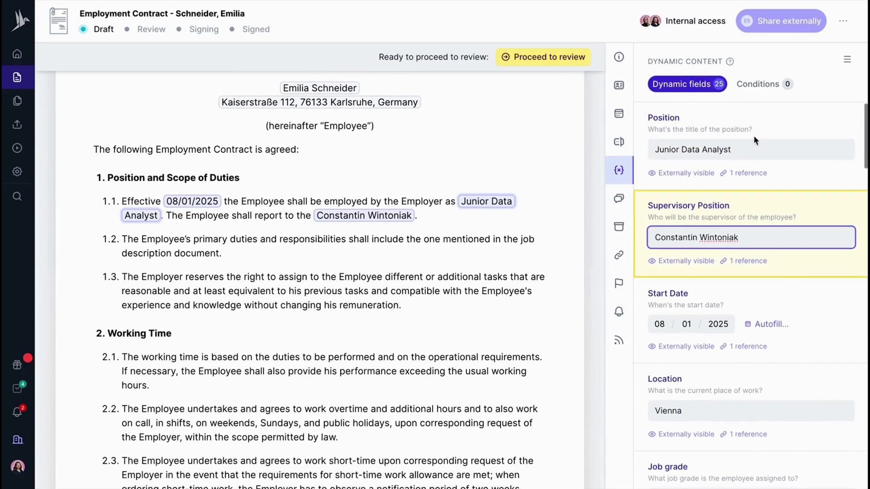
scroll(778, 267, "down", 3)
left_click(750, 229)
scroll(750, 234, "down", 4)
- Enter job grade B and base salary amount €60,000
type("B")
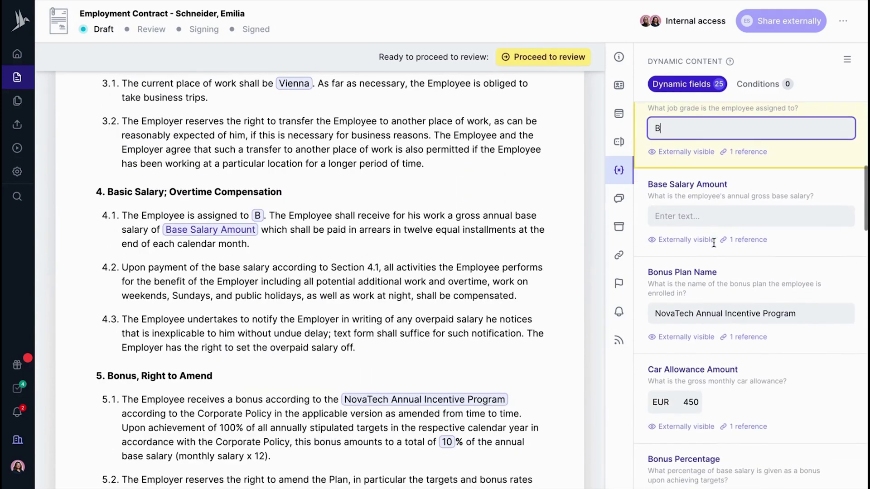
left_click(704, 192)
type("€60,000")
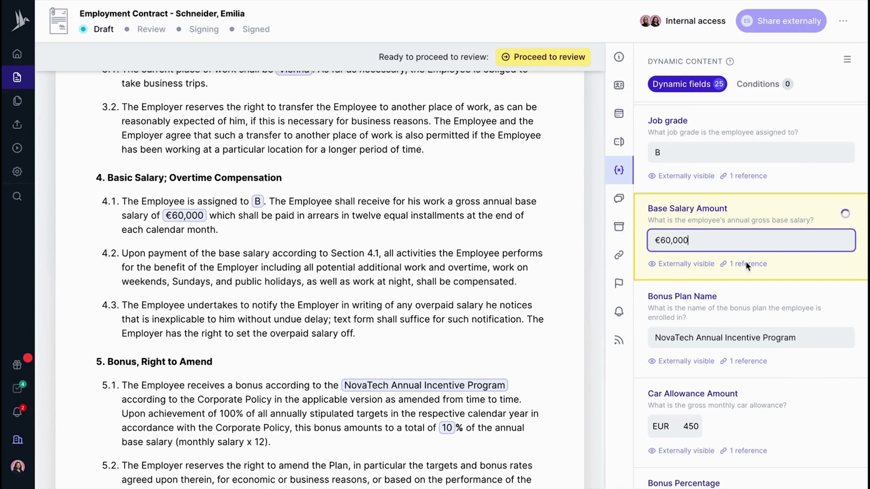
scroll(746, 265, "down", 8)
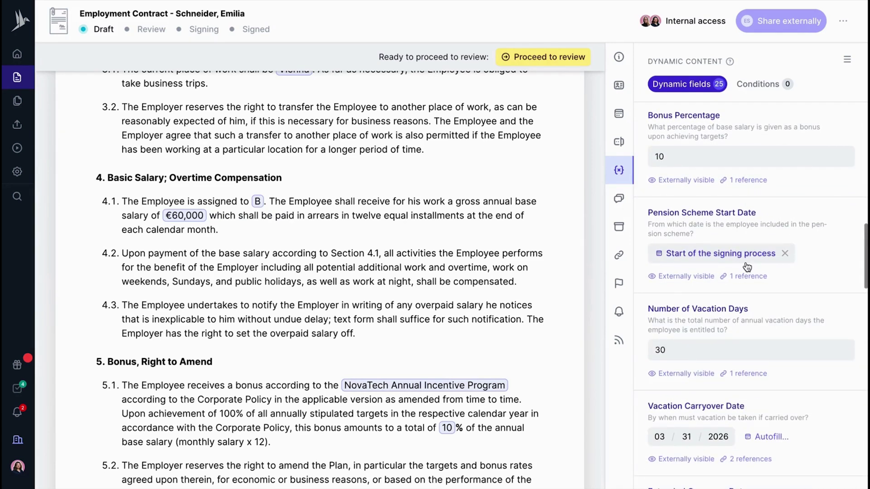
scroll(747, 266, "down", 7)
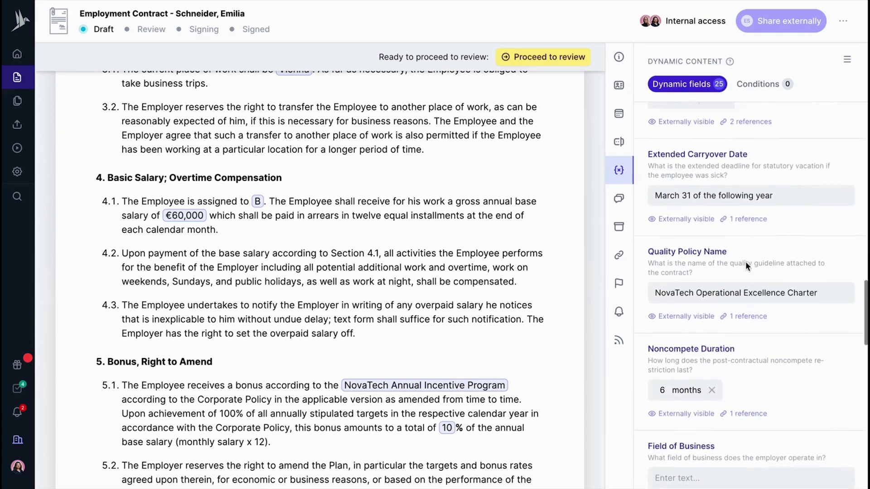
scroll(746, 262, "down", 3)
- Change the noncompete duration to 3 months
left_click(662, 251)
double_click(661, 251)
type("3")
scroll(685, 289, "down", 8)
scroll(686, 290, "down", 2)
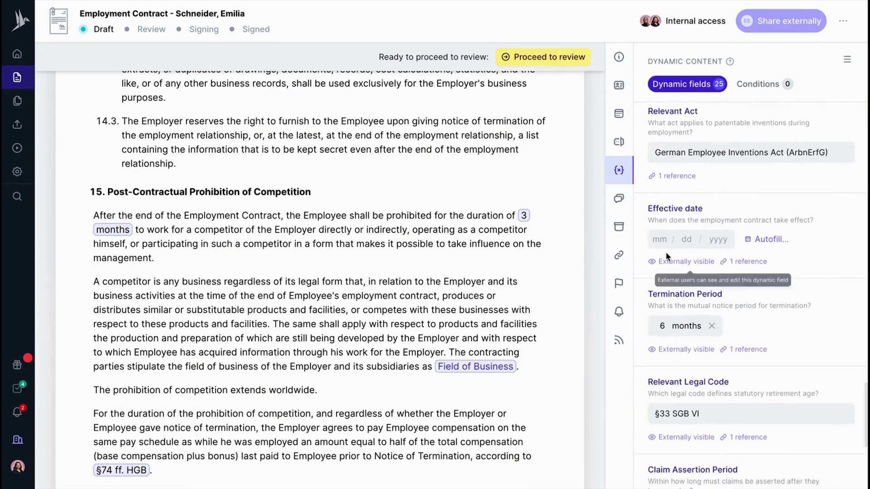
- Set the contract's effective date to 08/01/2025
left_click(663, 243)
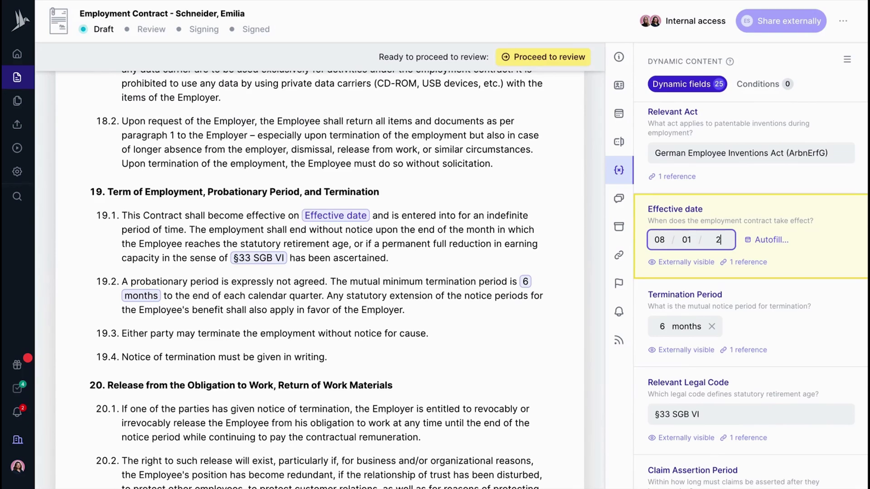
scroll(730, 300, "down", 5)
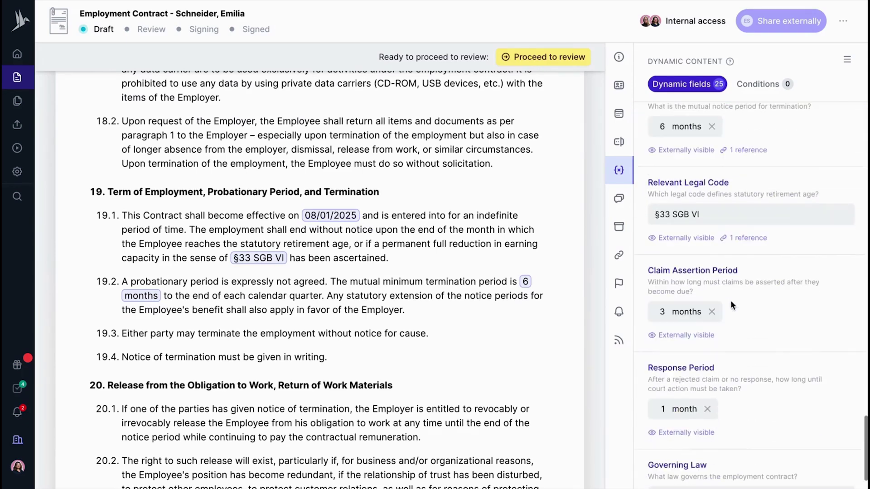
scroll(434, 299, "down", 10)
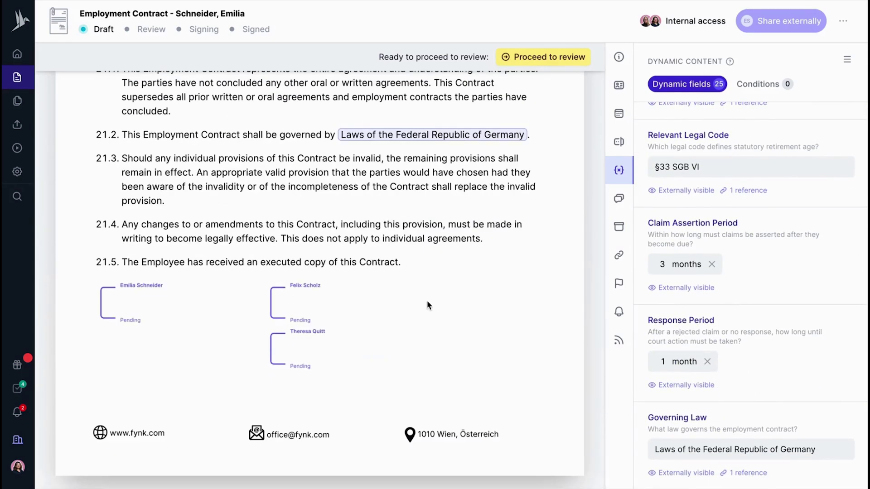
scroll(401, 310, "up", 20)
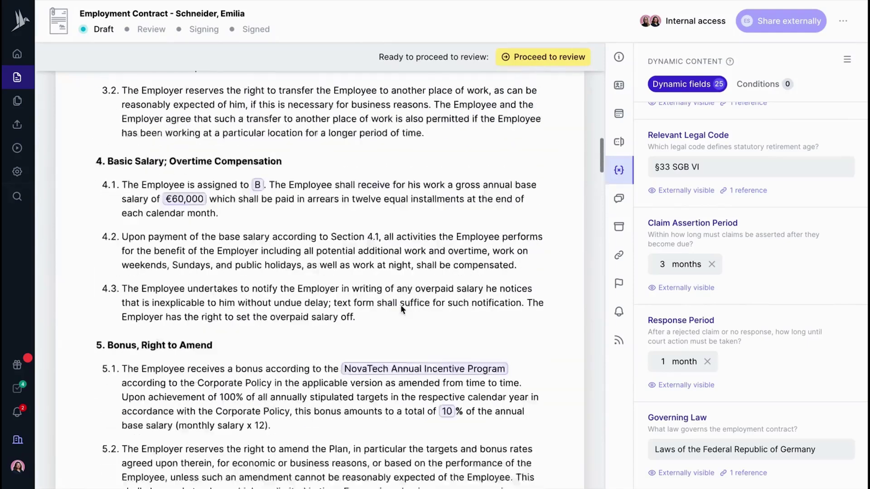
scroll(401, 305, "up", 4)
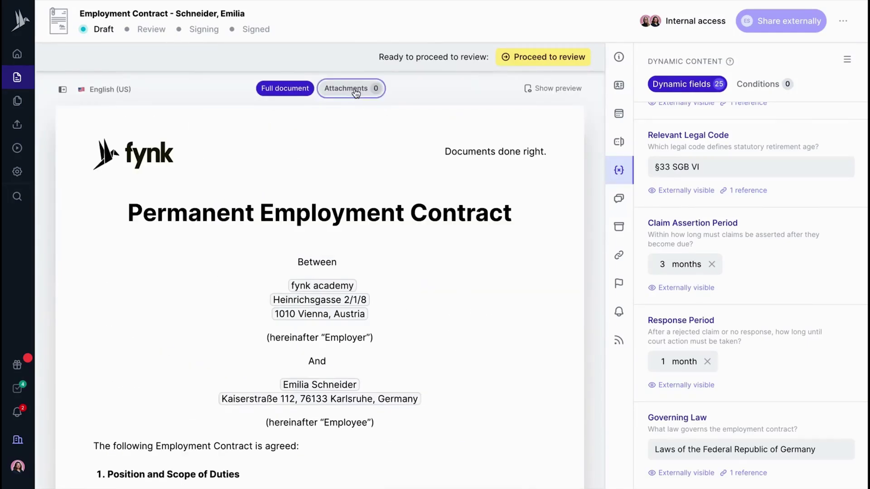
- Attach Quality Policy.pdf, view it, then return to the full document
left_click(356, 92)
left_click(351, 135)
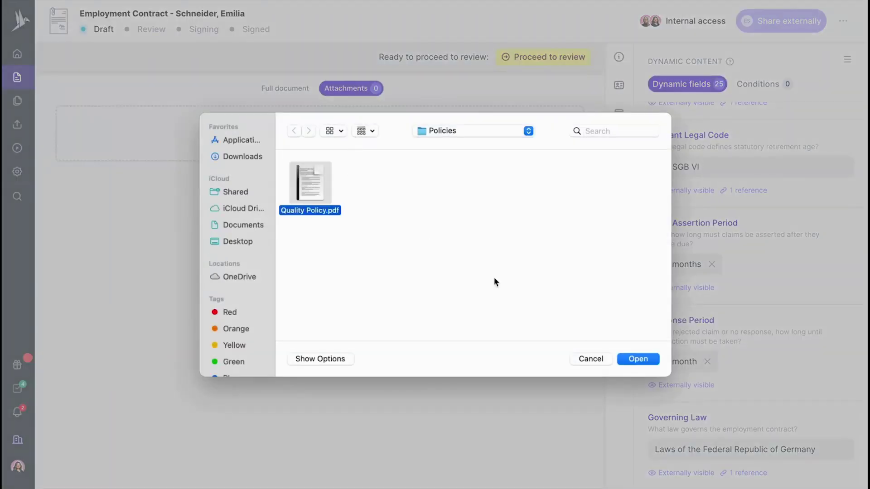
left_click(656, 362)
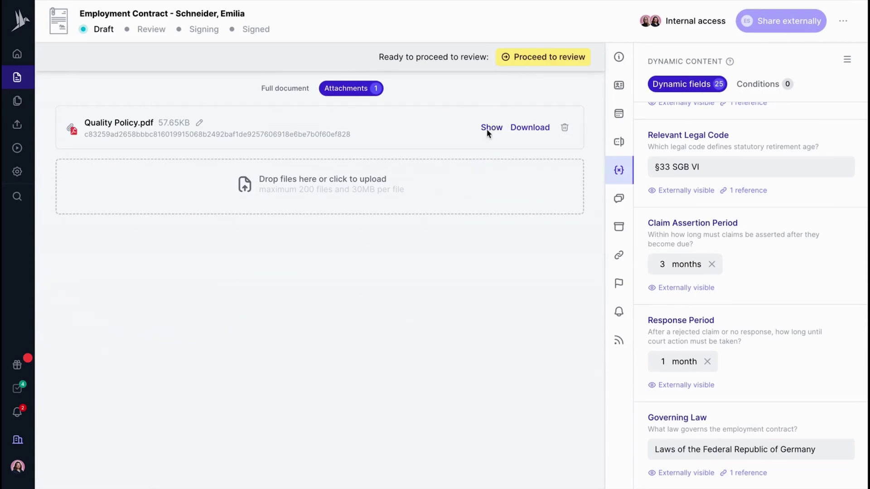
left_click(491, 128)
scroll(480, 223, "down", 10)
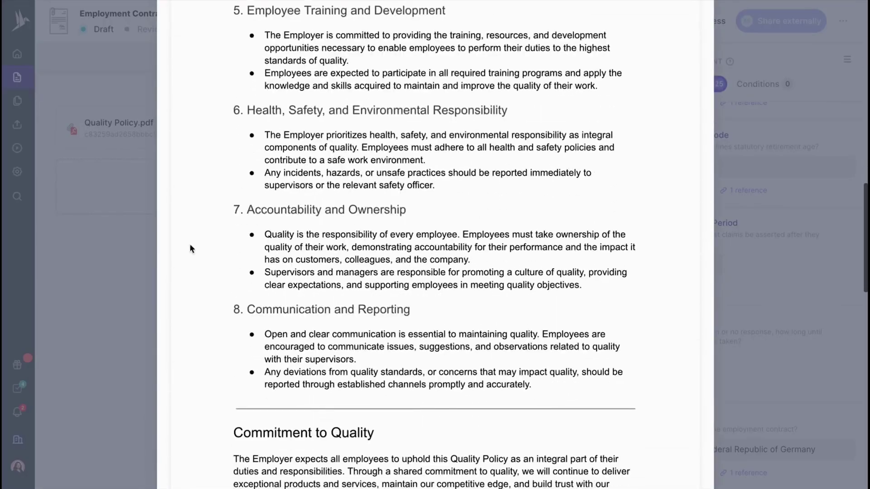
left_click(143, 245)
left_click(275, 88)
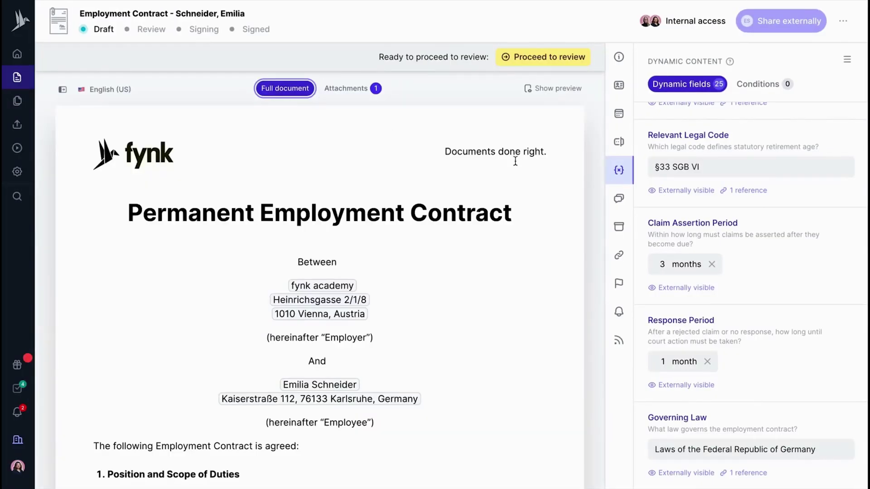
- Preview the contract as recipients will see it, then close the preview
left_click(560, 93)
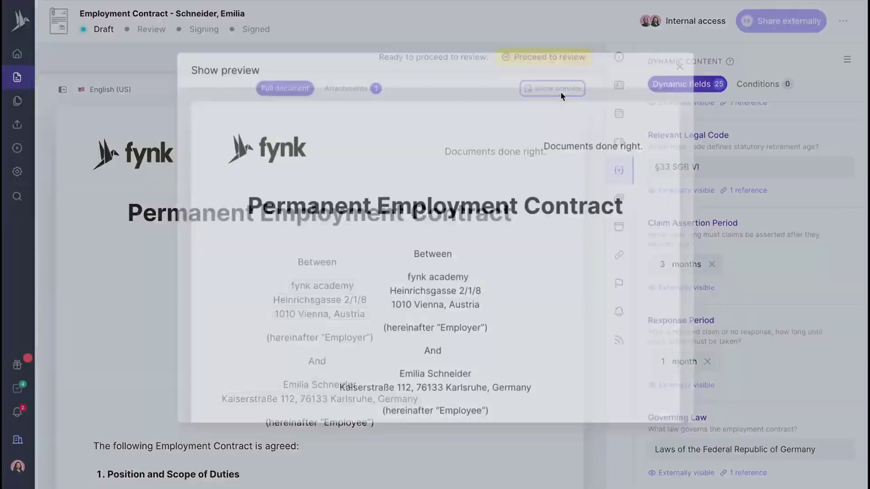
scroll(576, 252, "down", 15)
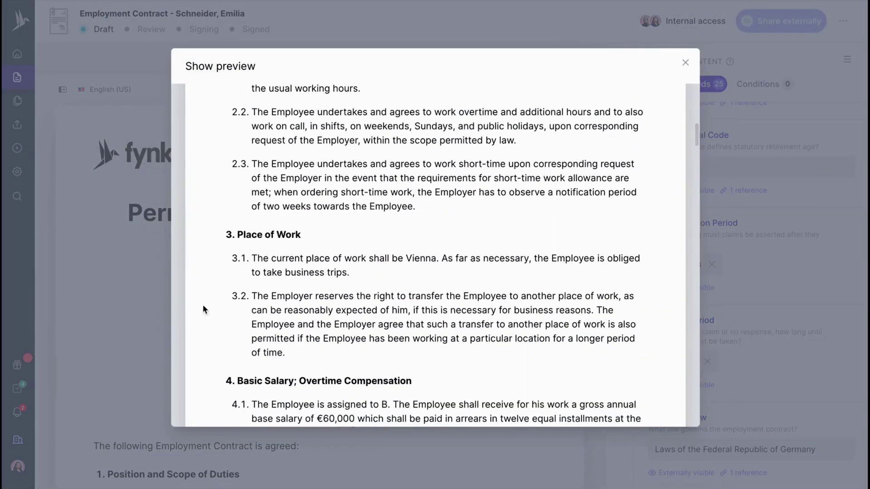
left_click(101, 272)
scroll(412, 279, "down", 2)
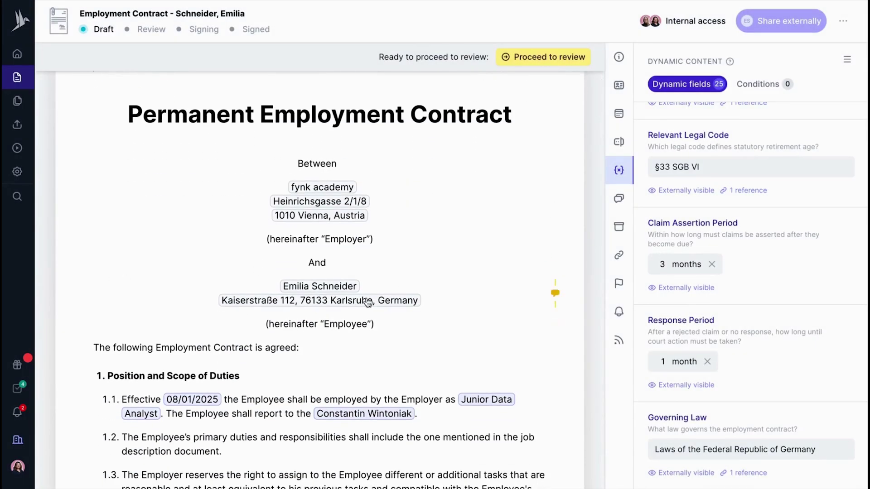
left_click(617, 58)
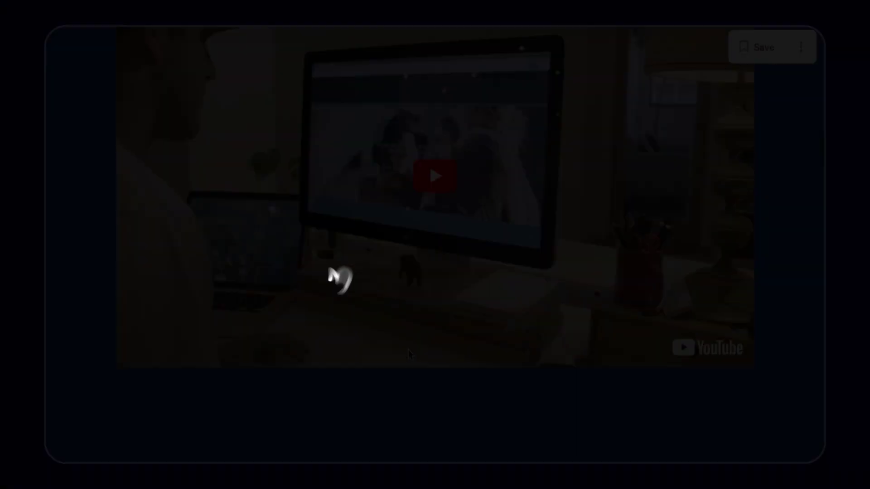
- Scroll the proposal from Summary through Project Investment to Accept & Sign, then return to Pages
scroll(408, 351, "down", 10)
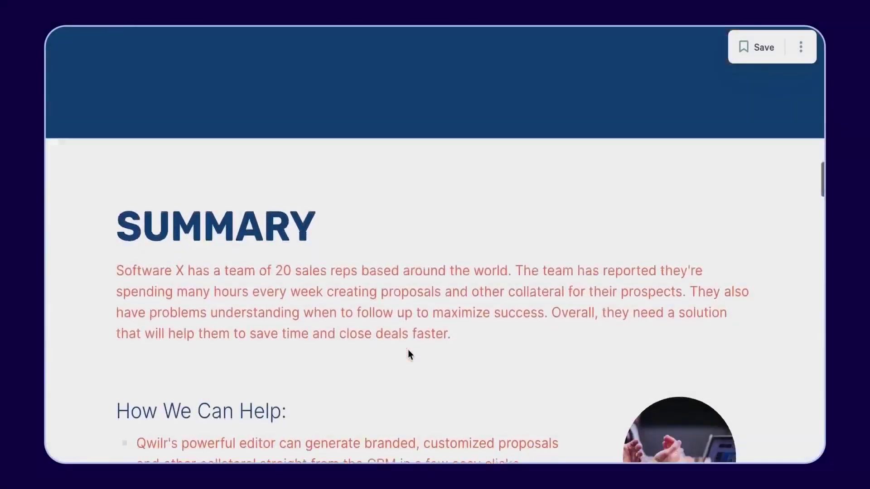
scroll(408, 350, "down", 12)
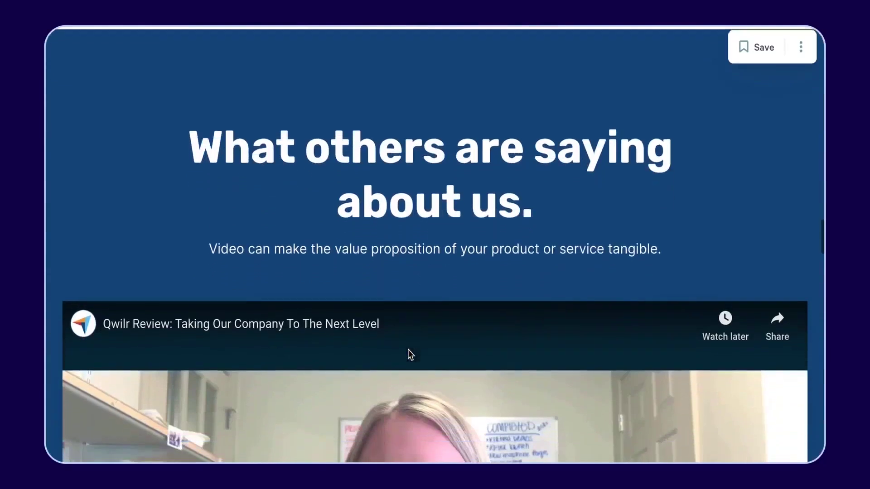
scroll(408, 350, "down", 15)
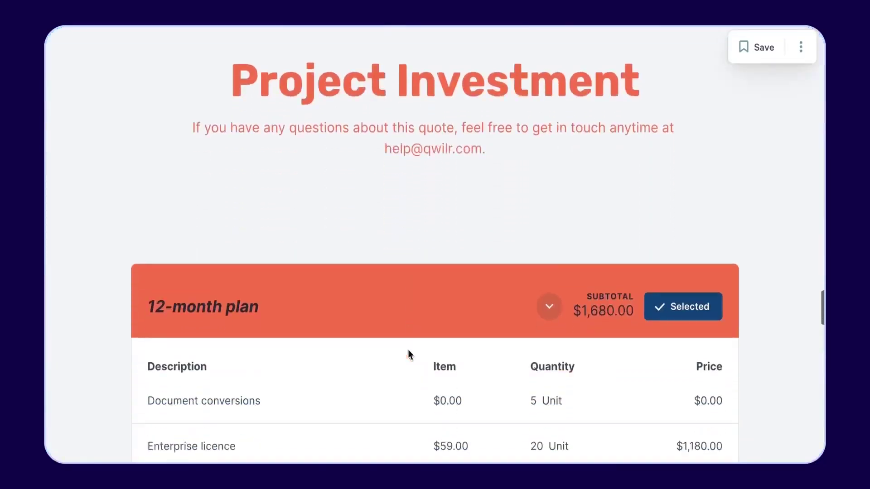
scroll(408, 351, "down", 10)
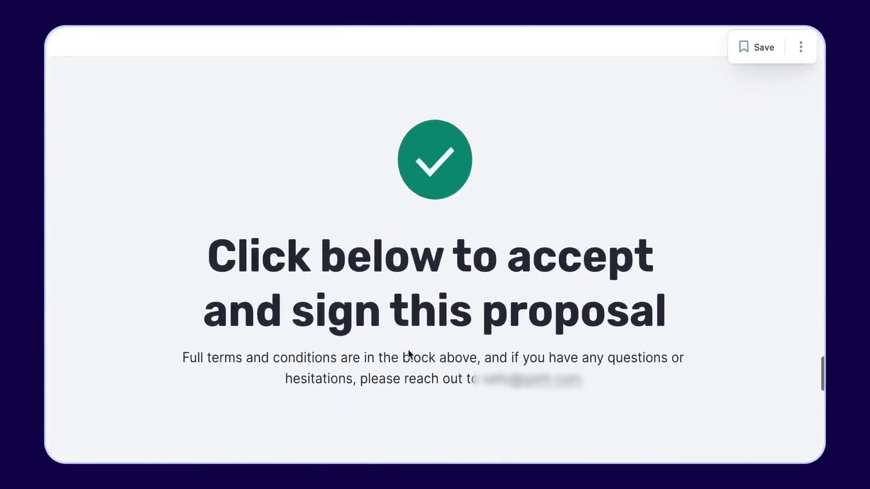
scroll(408, 354, "down", 2)
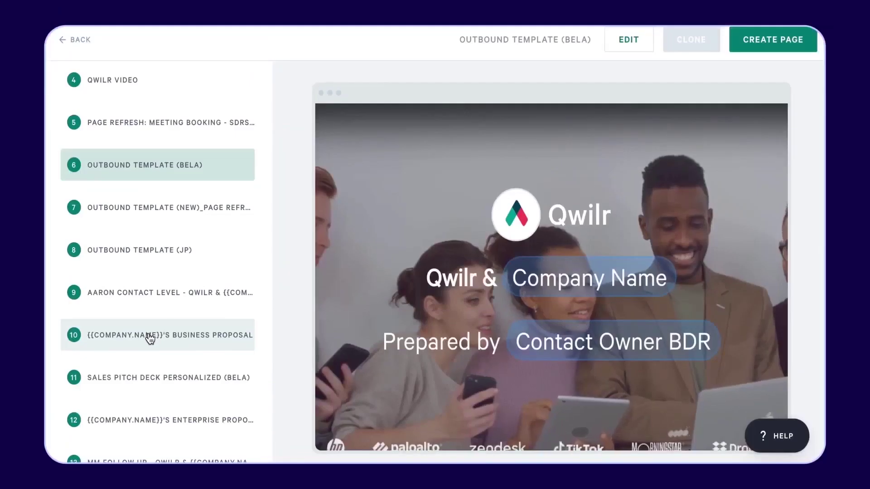
left_click(150, 336)
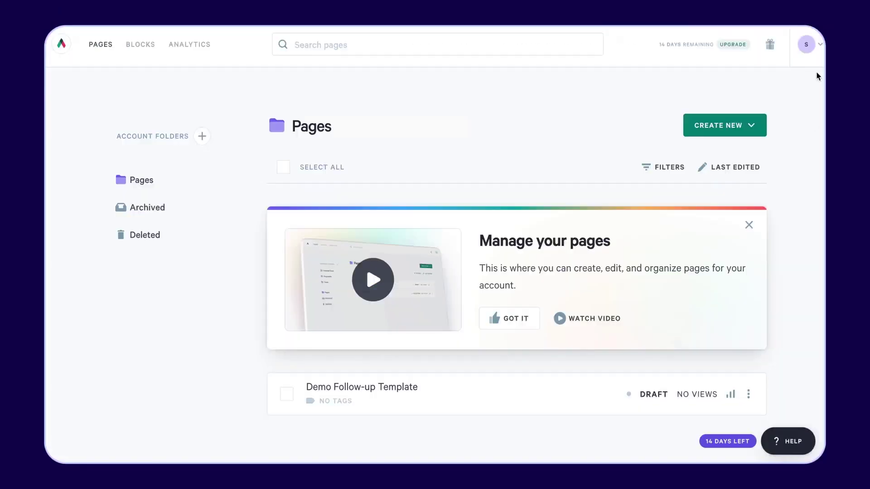
- Add a new crimson colour to the brand in Brand Setup
left_click(821, 48)
left_click(752, 125)
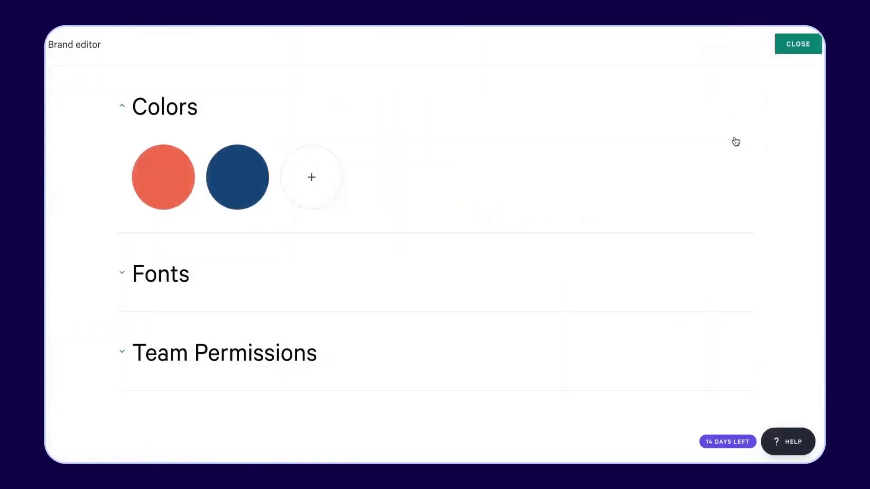
left_click(313, 179)
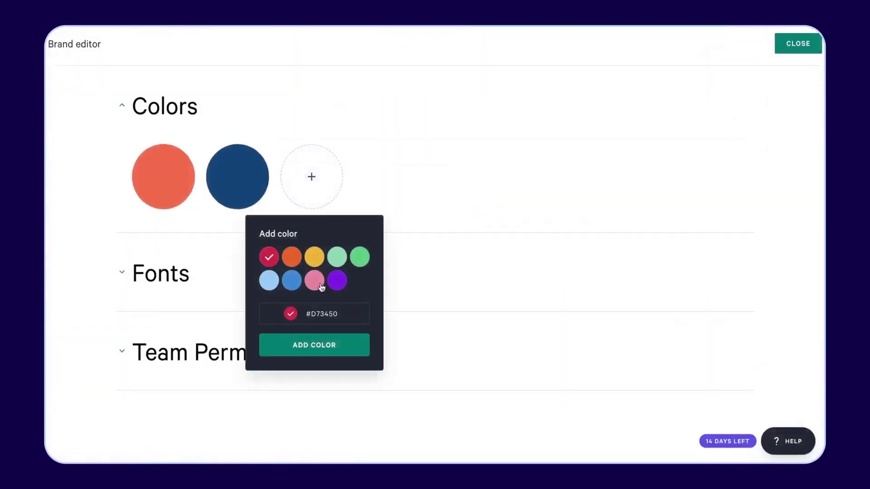
left_click(315, 344)
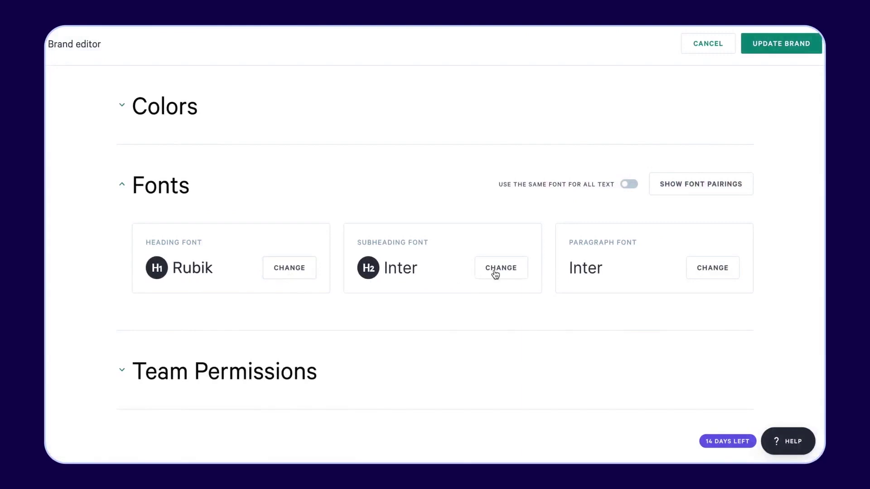
- Preview the Our Team saved block, then expand the eight Proposal templates
left_click(357, 208)
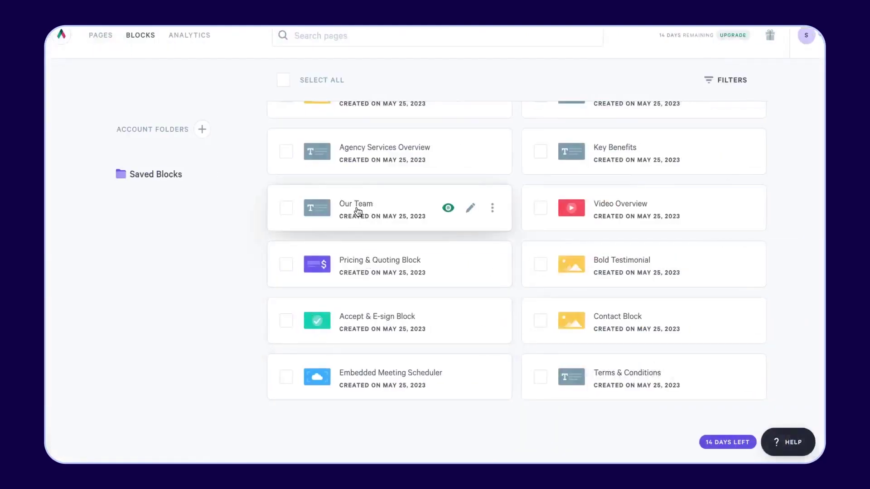
left_click(447, 209)
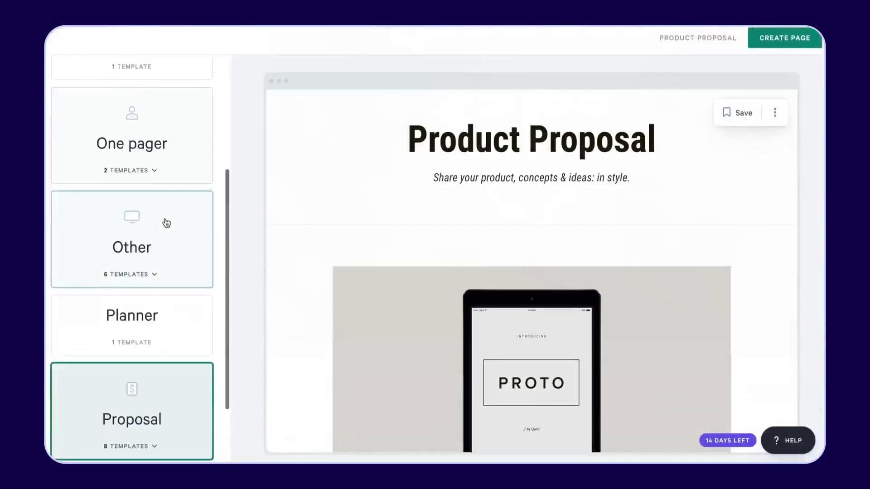
scroll(168, 219, "down", 3)
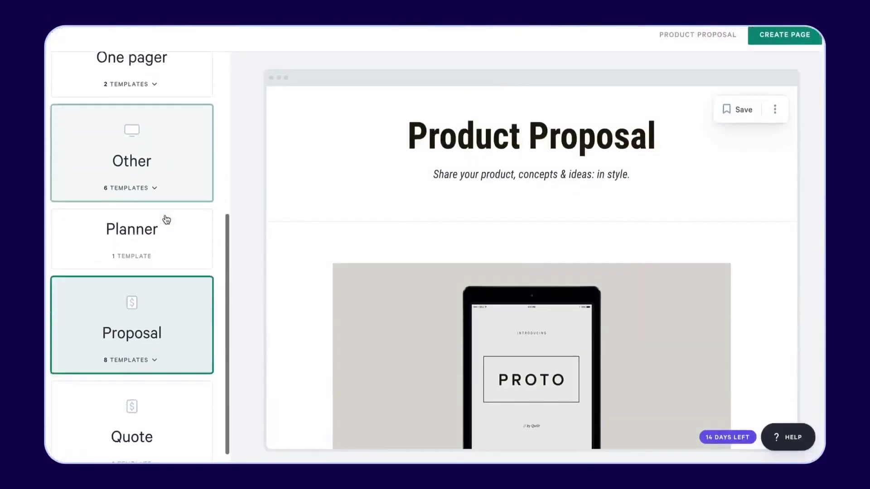
left_click(151, 337)
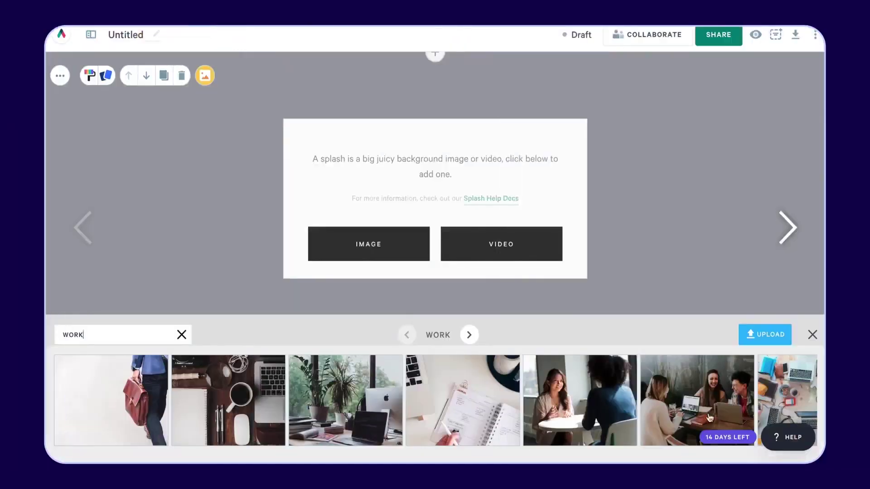
- Use the team work photo for the splash, add Our Team, and set a code-screen video background
left_click(709, 418)
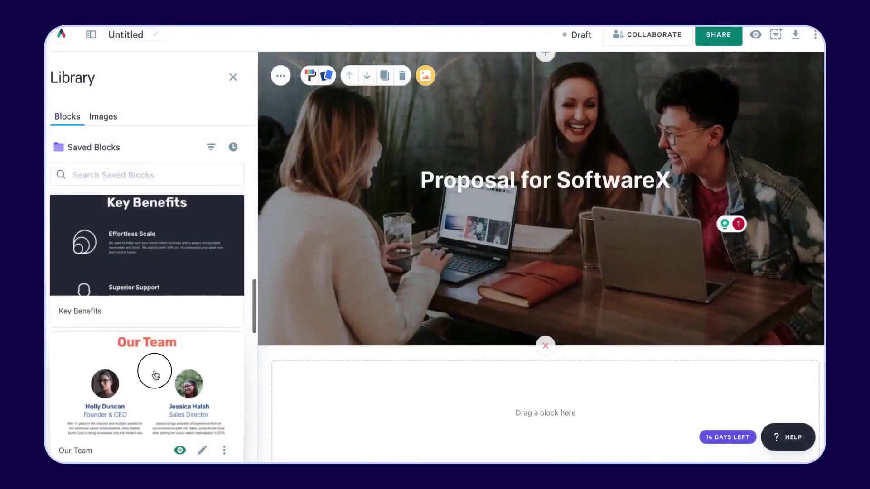
left_click_drag(156, 375, 374, 395)
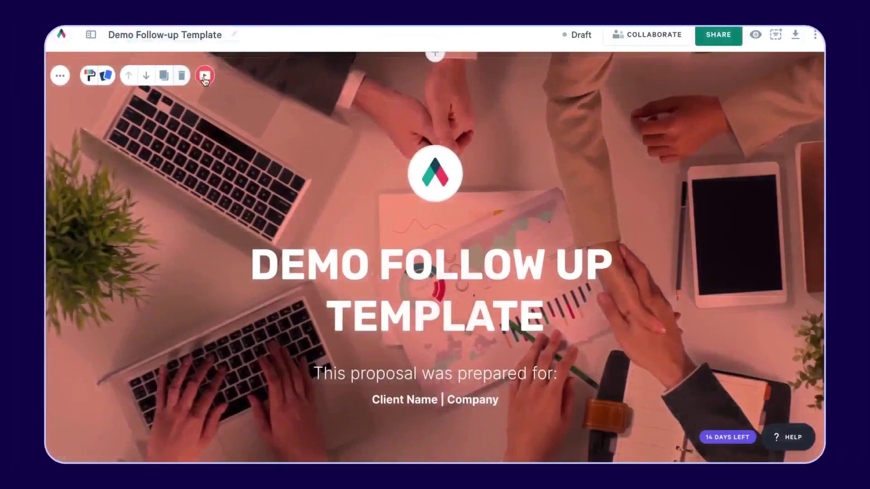
left_click(205, 76)
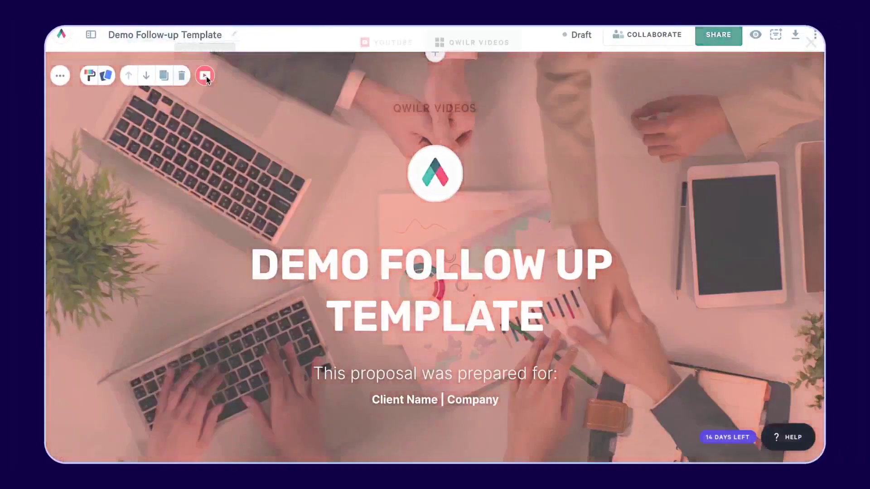
scroll(215, 322, "down", 15)
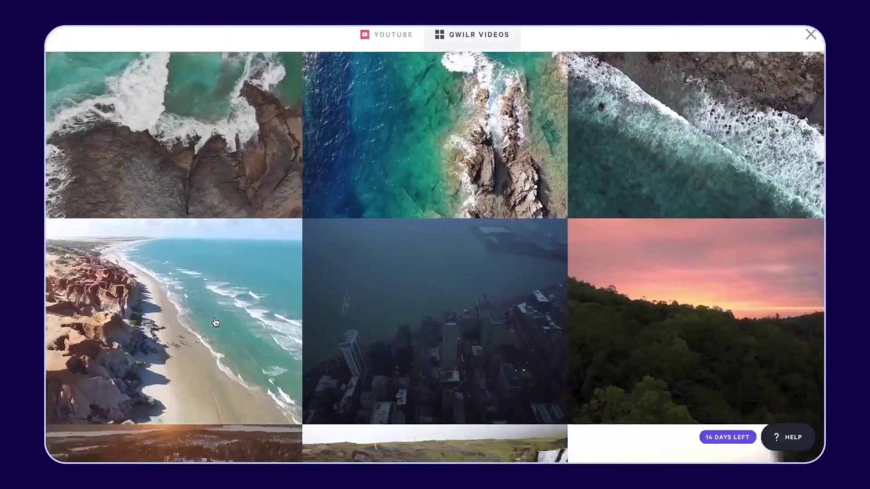
scroll(216, 322, "down", 5)
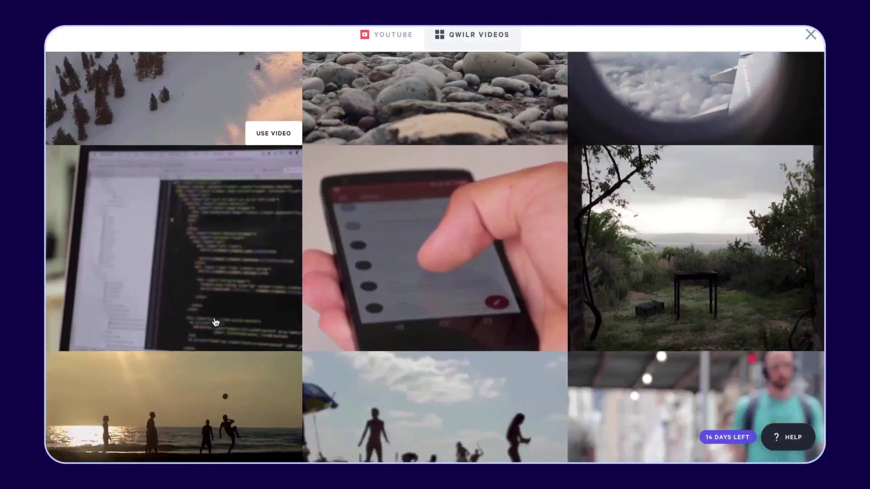
left_click(273, 343)
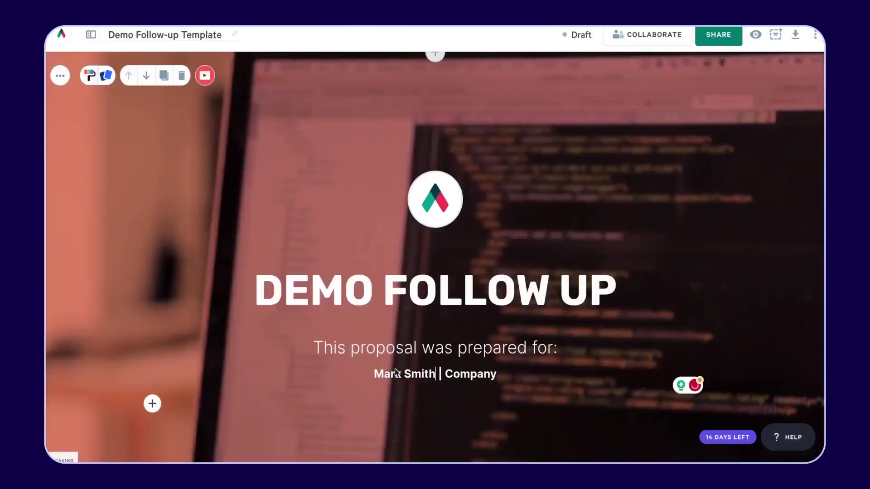
- Replace 'Company' with the client's name and widen the How We Can Help text column
left_click_drag(496, 375, 449, 375)
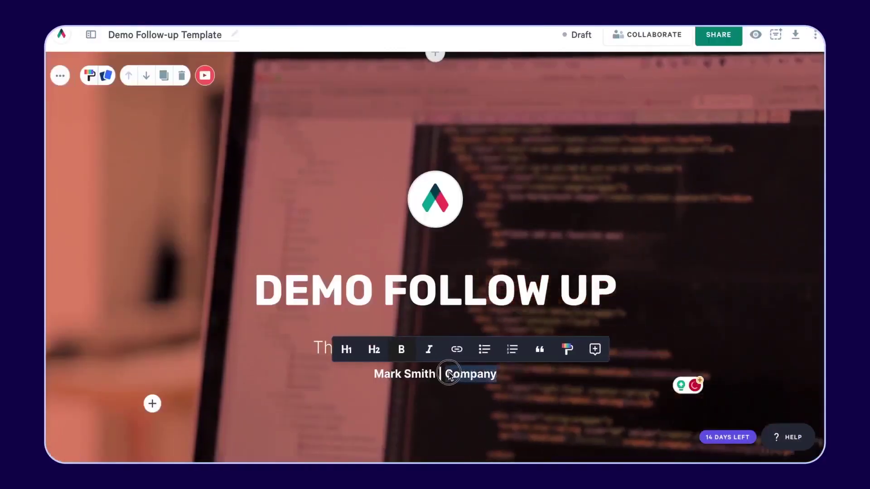
type("Softw")
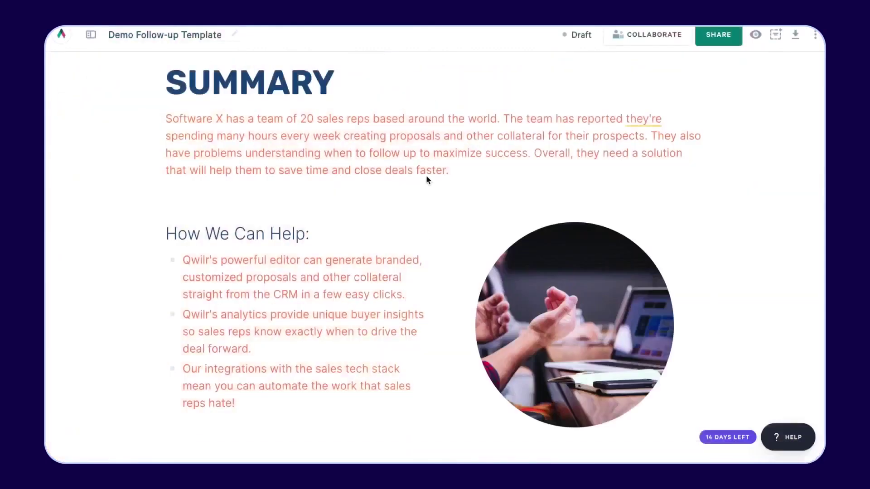
left_click_drag(436, 234, 507, 239)
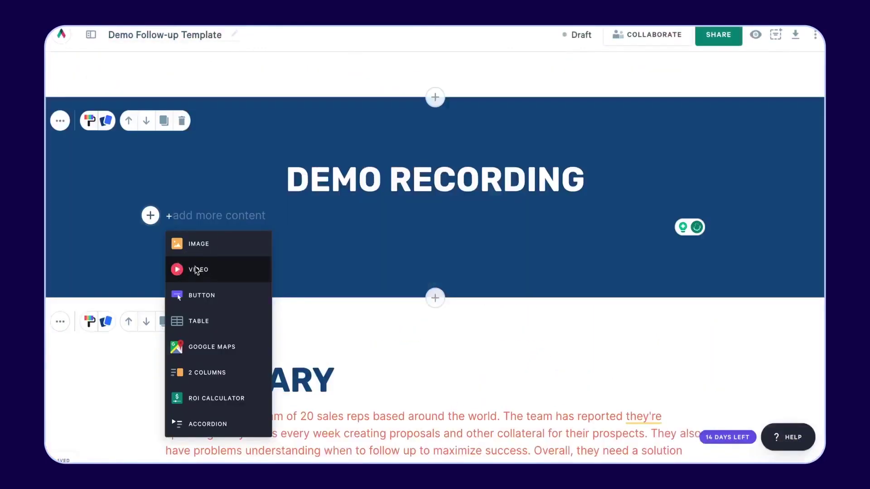
- Add a video block under Demo Recording, show the ROI calculator, and select plan Option A ($270.00)
left_click(195, 269)
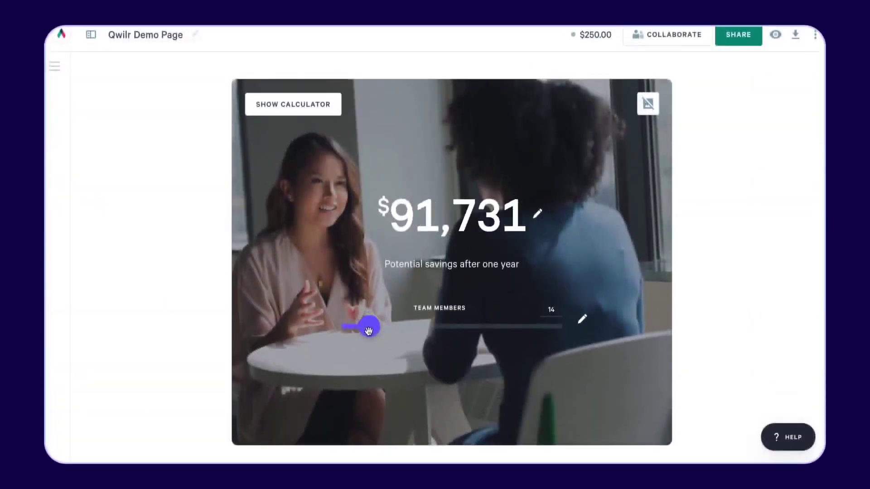
left_click(297, 111)
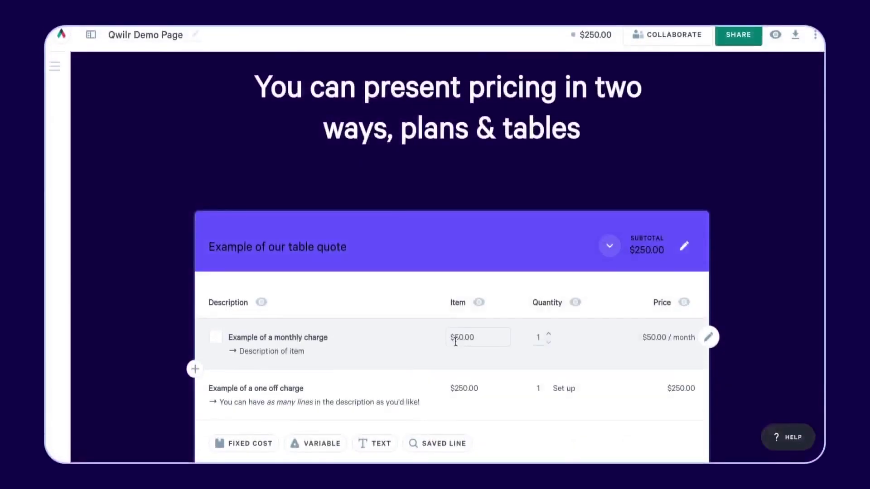
scroll(457, 340, "down", 5)
scroll(457, 347, "down", 5)
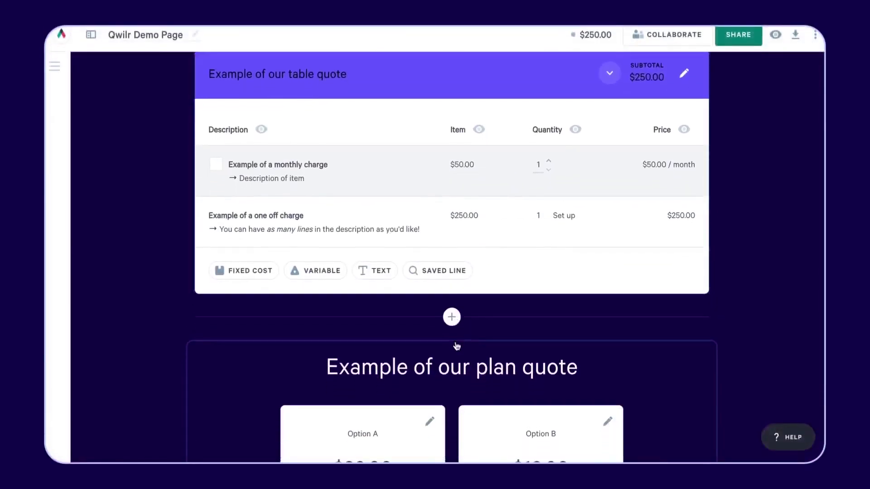
left_click(375, 337)
scroll(375, 343, "down", 4)
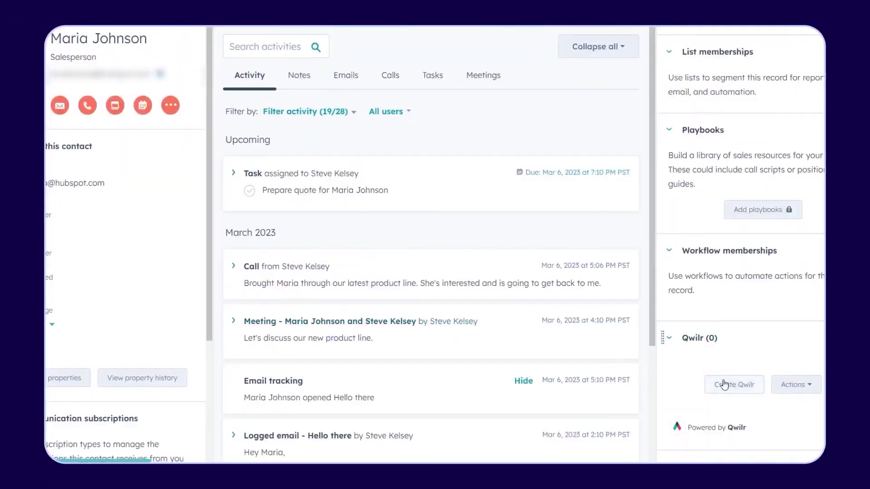
- Start a new Qwilr page from the contact record and scroll the Stellar services proposal preview
left_click(725, 384)
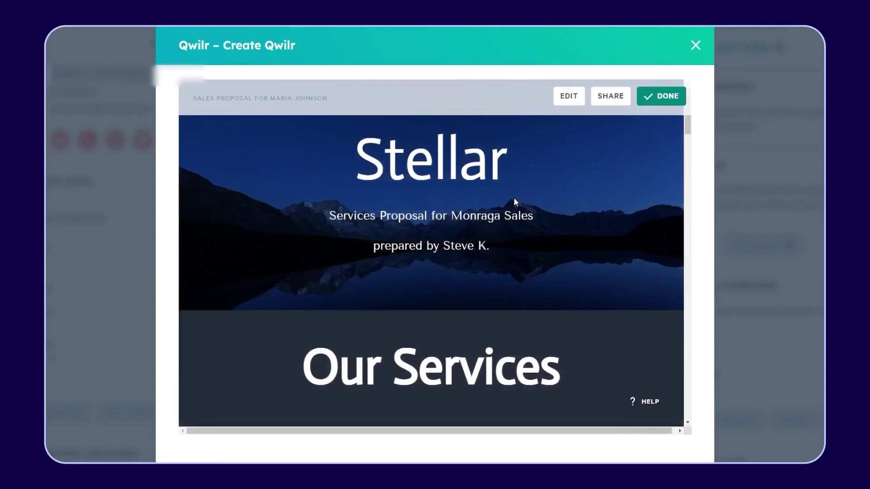
scroll(514, 201, "down", 10)
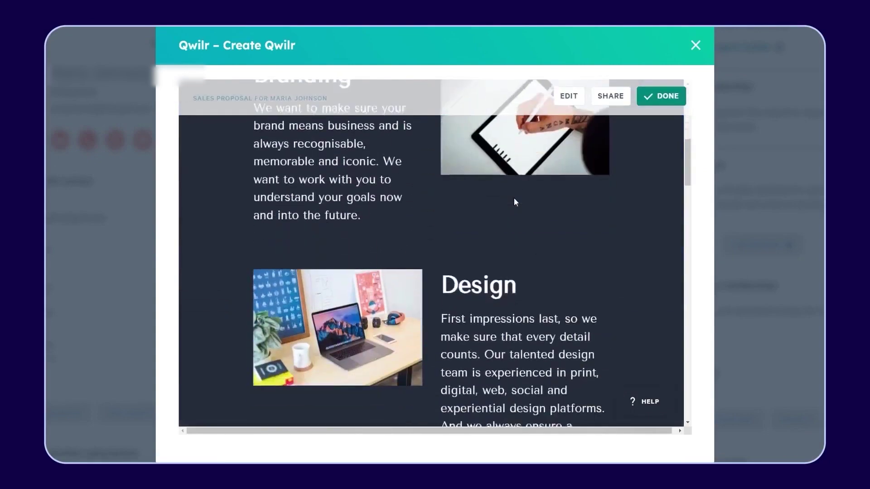
scroll(514, 197, "down", 1)
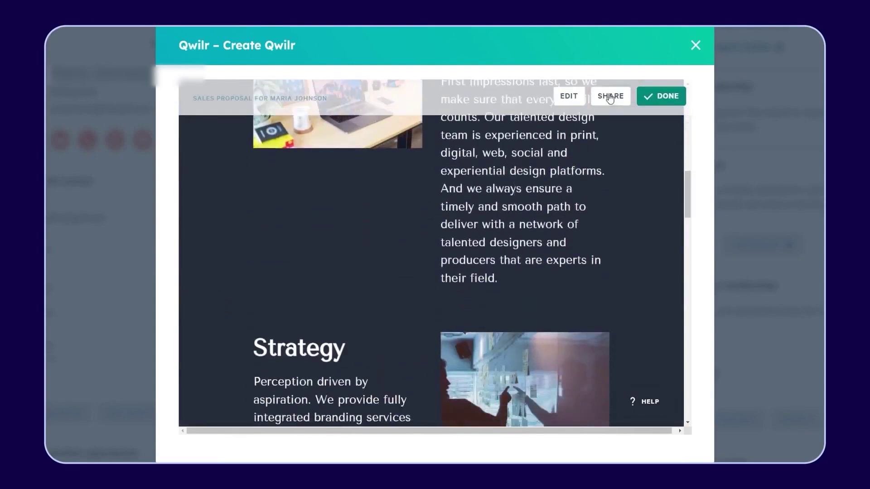
- Save 'services' as the page subdomain from the sharing options
left_click(610, 98)
scroll(536, 352, "down", 1)
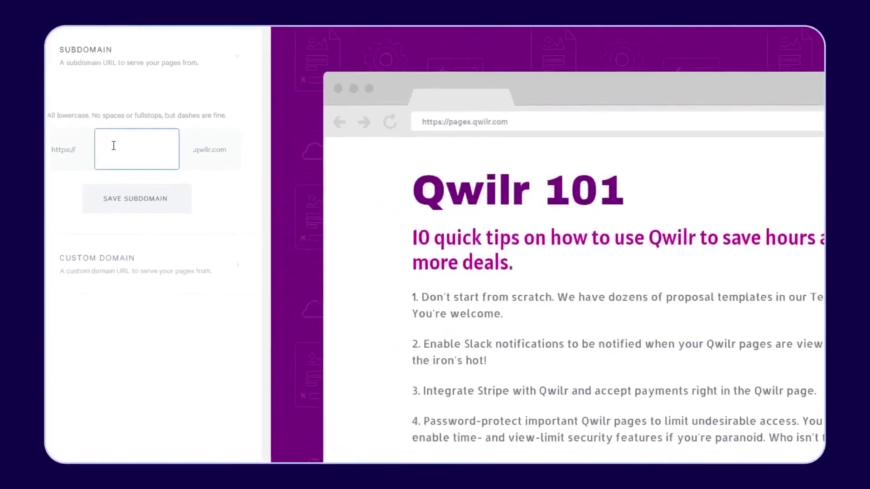
type("services")
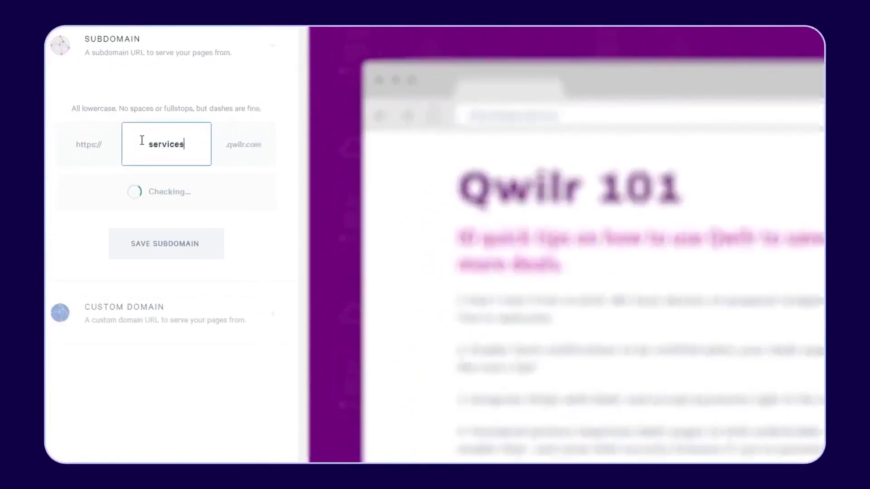
left_click(133, 245)
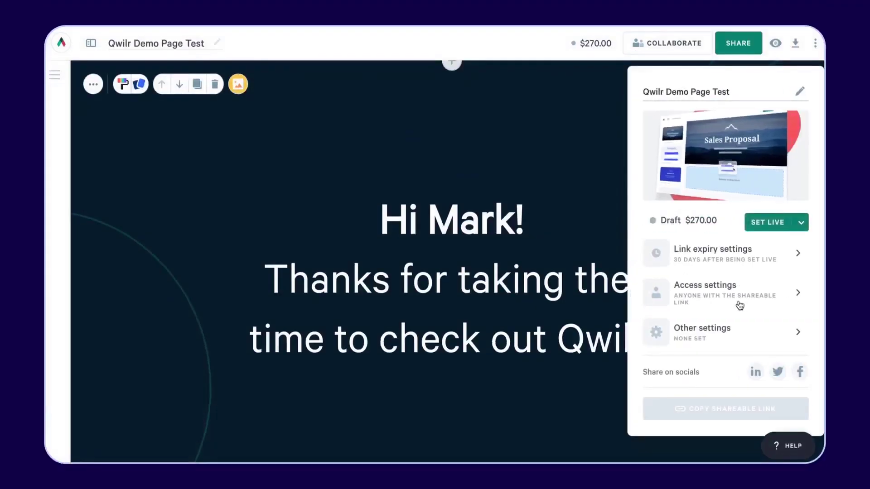
- Enable password protection on the Qwilr Demo Page Test link and check its expiry settings
left_click(741, 303)
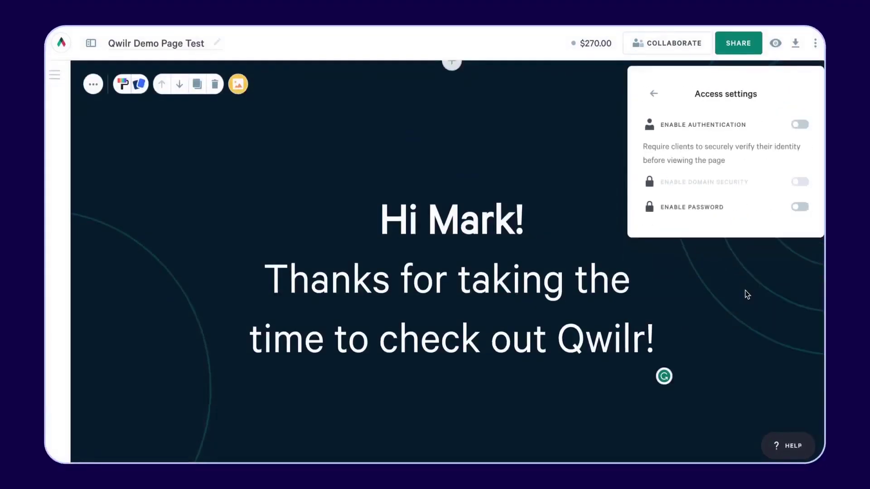
left_click(799, 207)
left_click(739, 44)
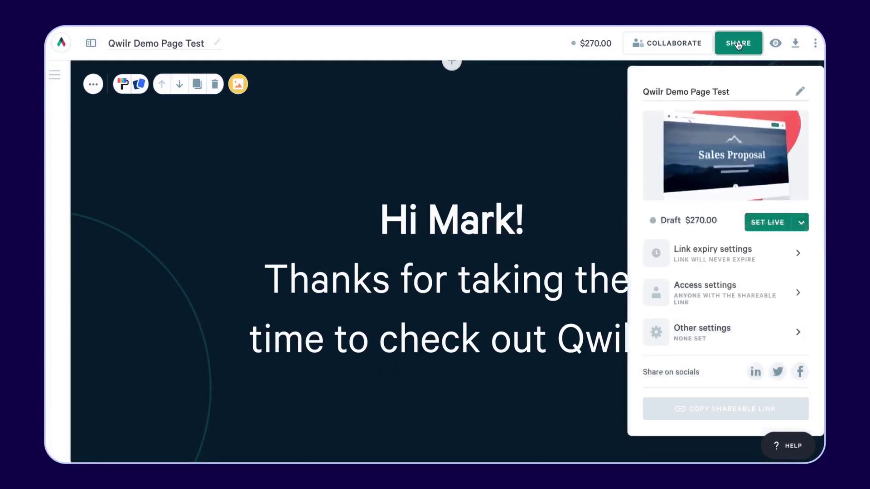
left_click(755, 254)
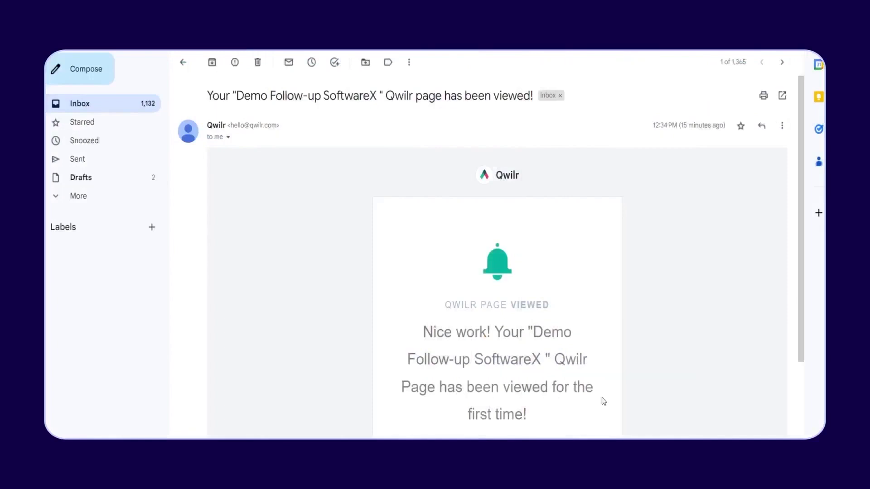
- Open the Analytics report and chart average page value instead of time live
scroll(602, 398, "down", 3)
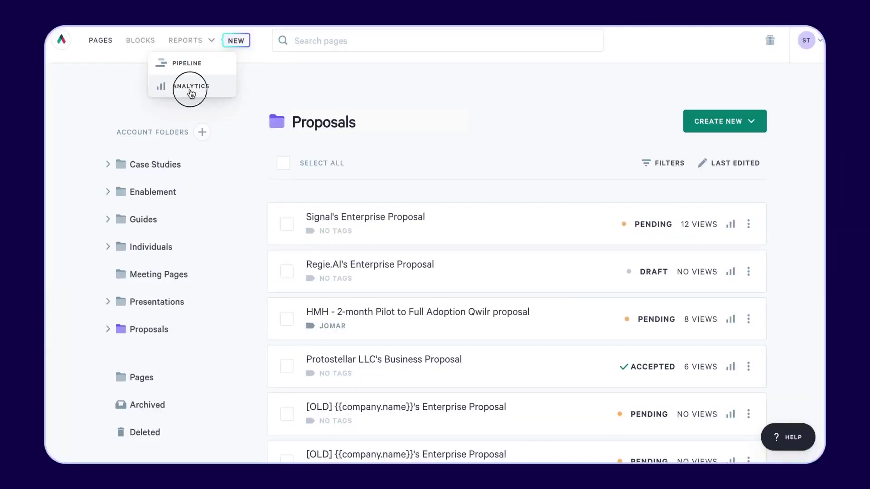
left_click(190, 89)
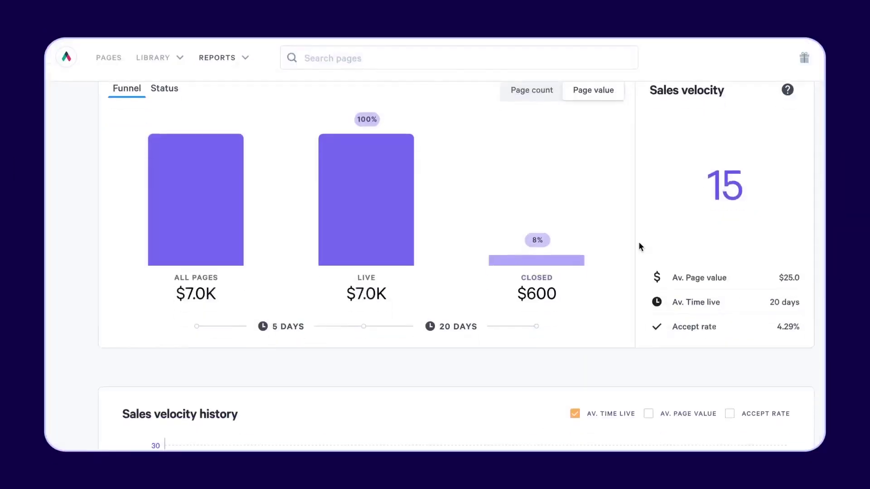
scroll(640, 245, "down", 5)
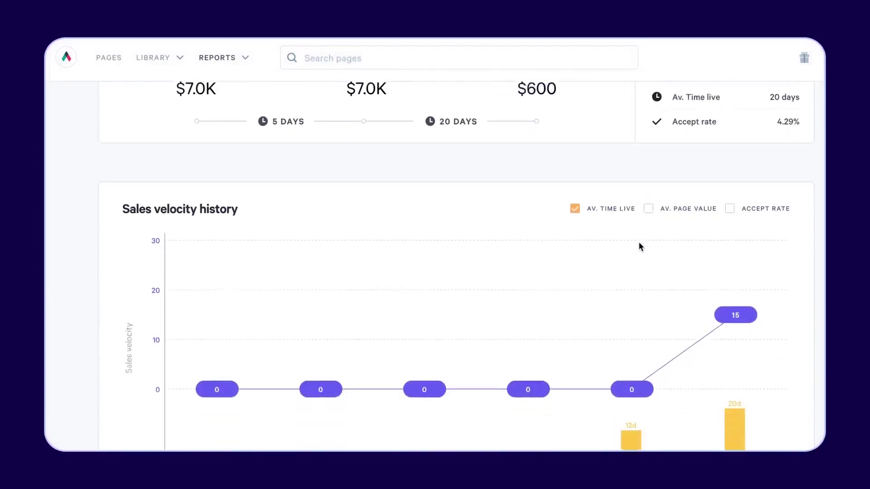
left_click(652, 191)
- Read each block's share of average time, led by Proposal for Strategy Insights at 31.4%
scroll(762, 278, "down", 5)
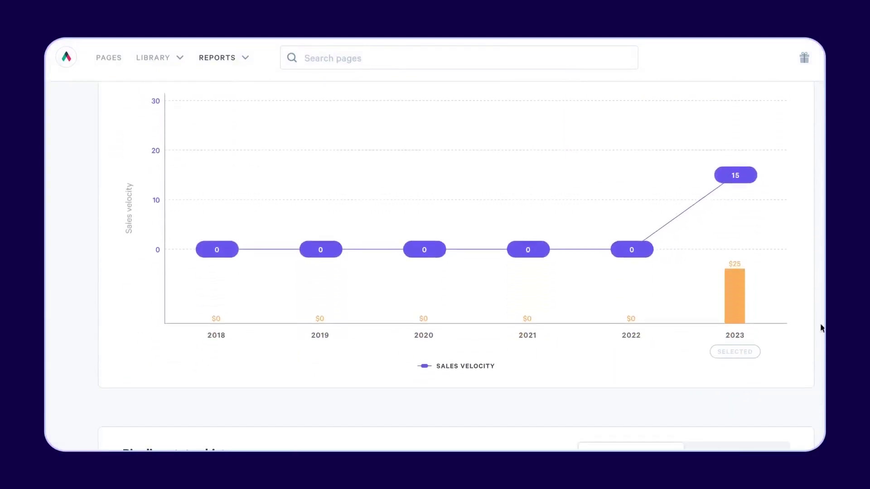
scroll(821, 328, "down", 4)
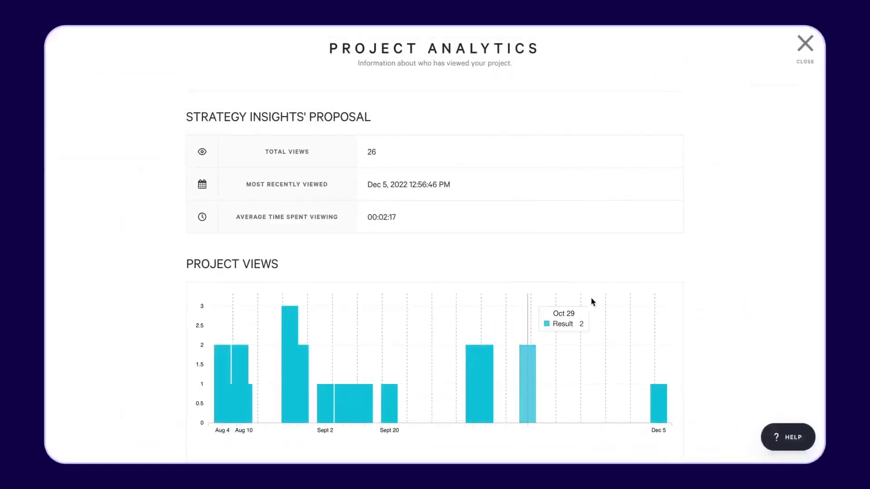
scroll(591, 298, "down", 8)
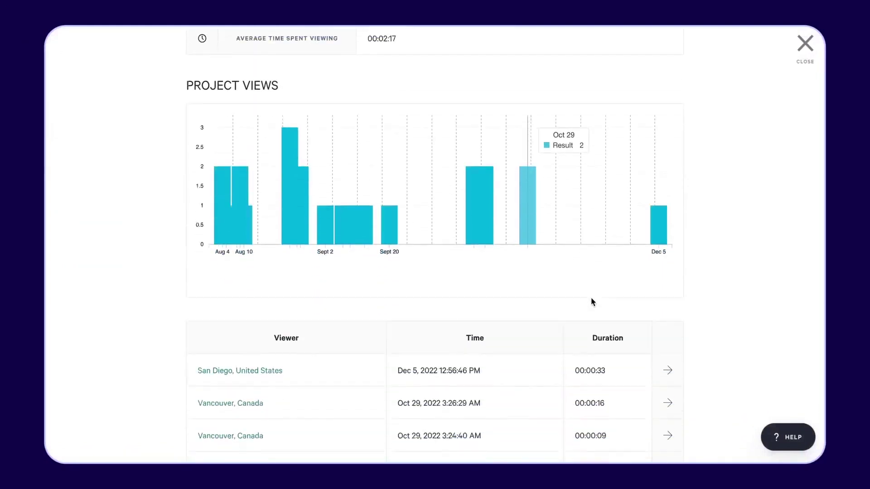
scroll(591, 297, "down", 8)
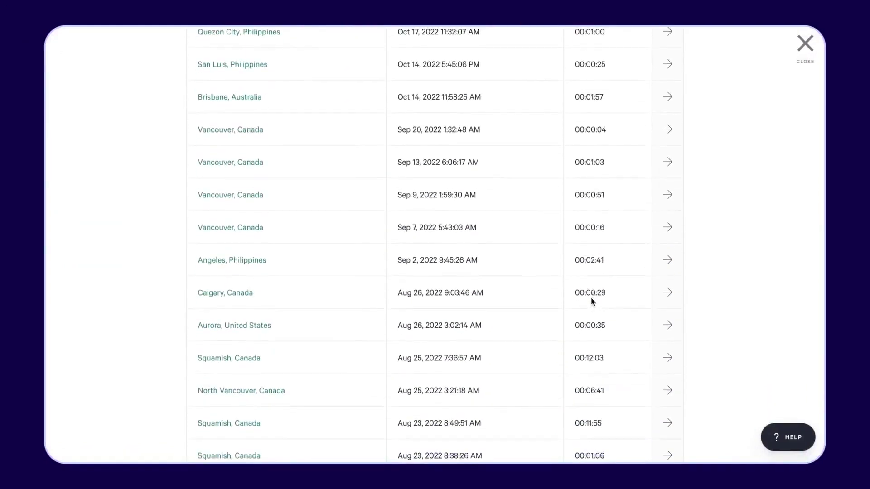
scroll(591, 300, "down", 10)
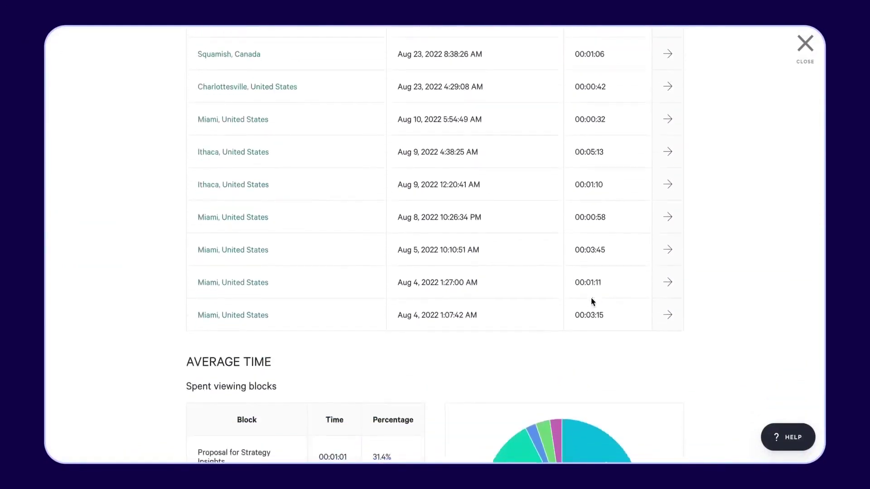
scroll(592, 300, "down", 3)
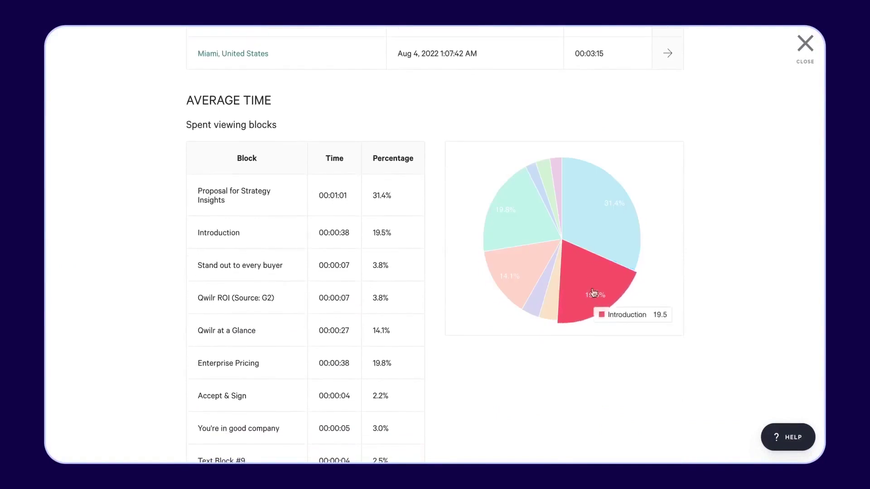
mouse_move(544, 221)
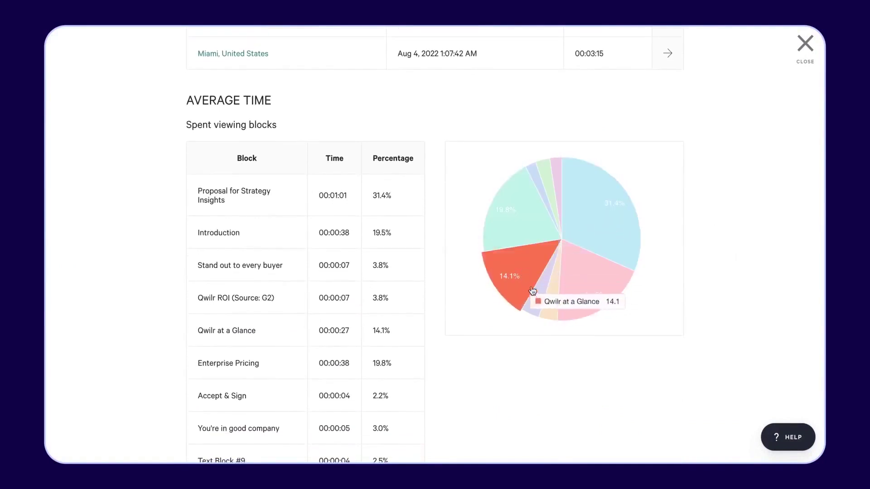
mouse_move(576, 297)
mouse_move(605, 258)
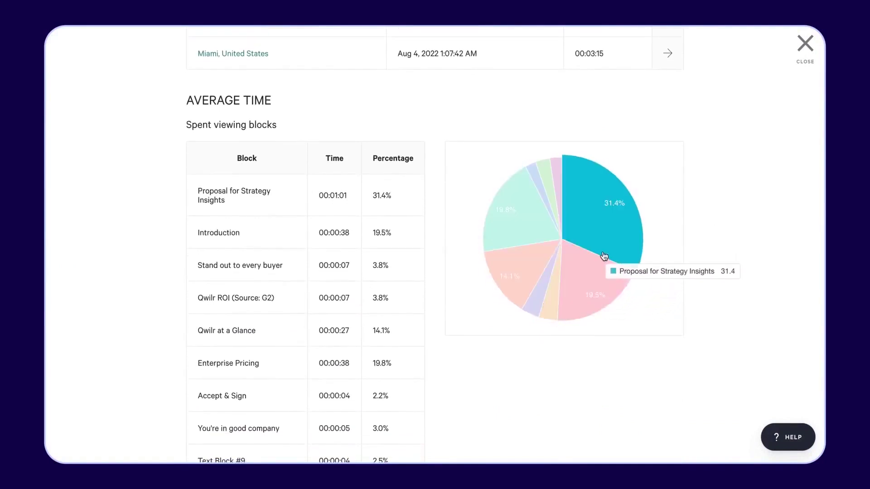
scroll(605, 256, "up", 8)
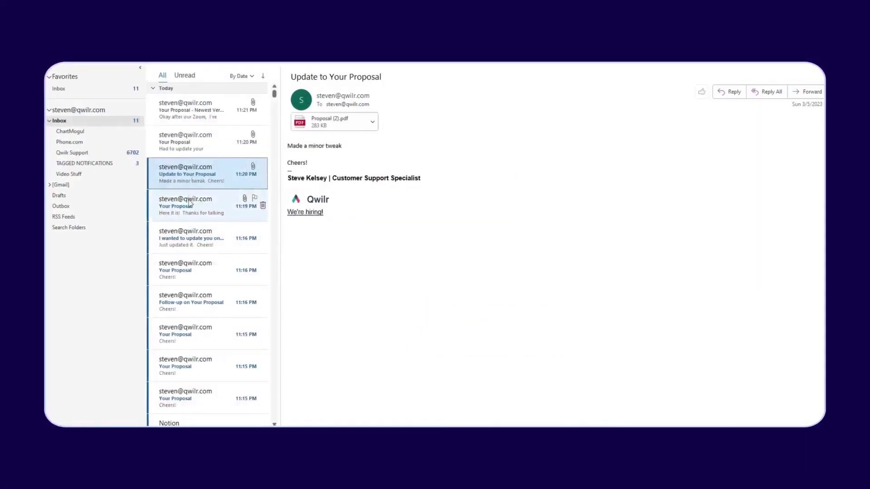
- Open the Your Proposal e-mail and start entering the signer's details in the acceptance form
left_click(189, 203)
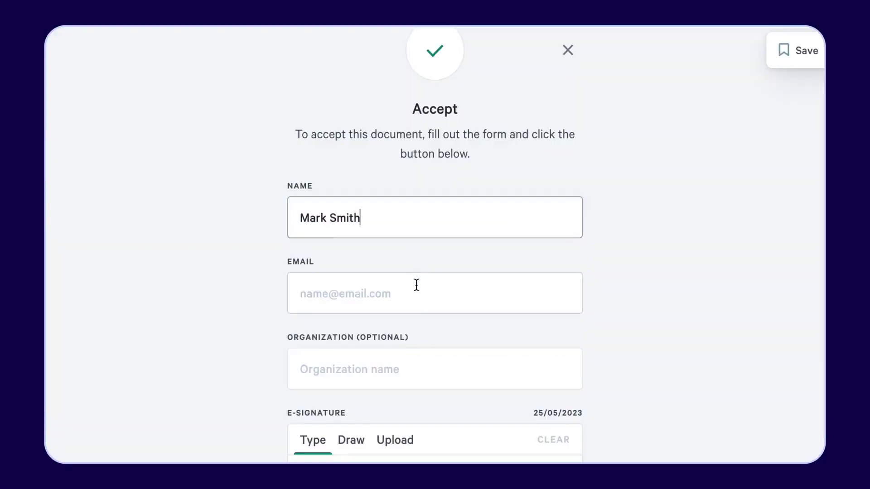
left_click(416, 285)
type("mith")
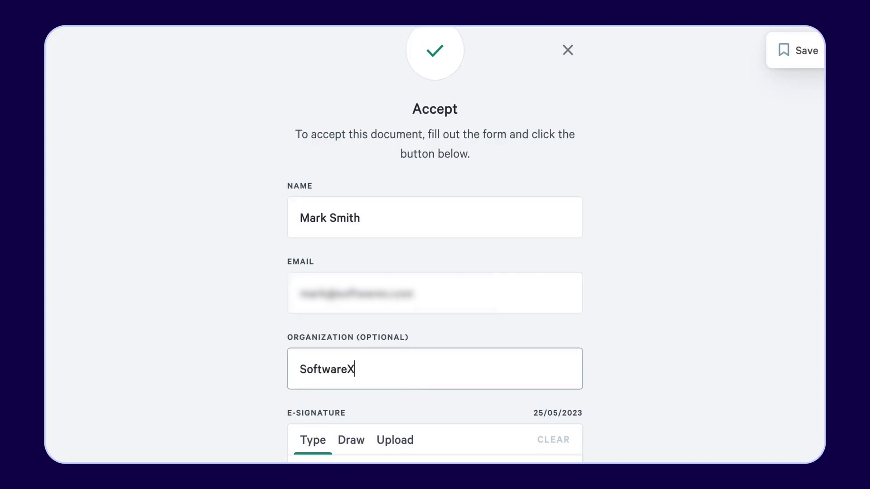
scroll(382, 222, "down", 6)
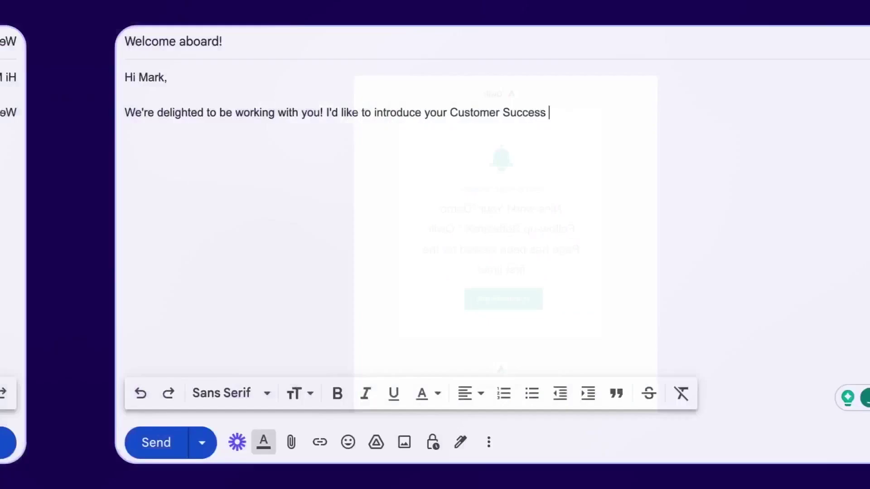
type("man")
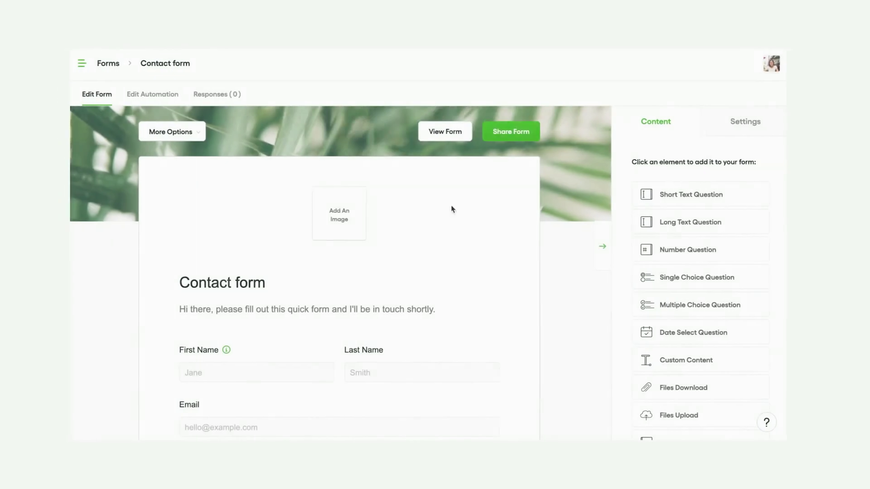
- Book a half-hour discovery call on Wednesday 17 May, entering the booker's name and e-mail
left_click(515, 136)
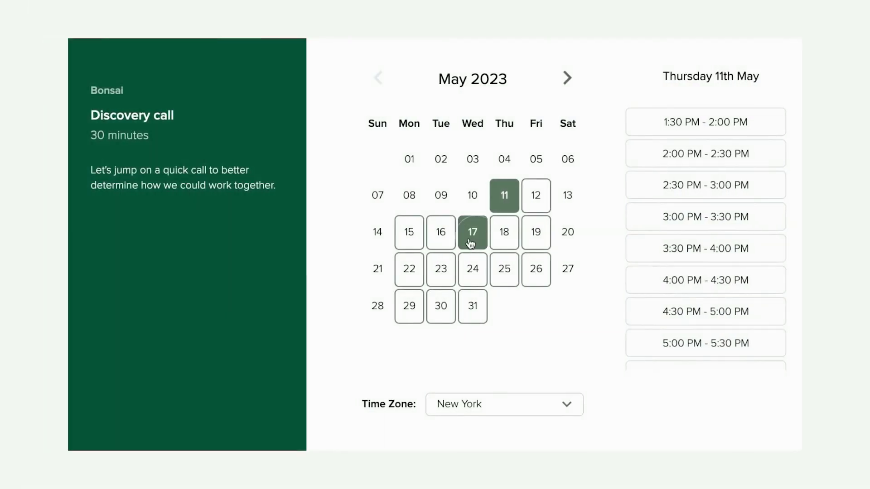
left_click(471, 243)
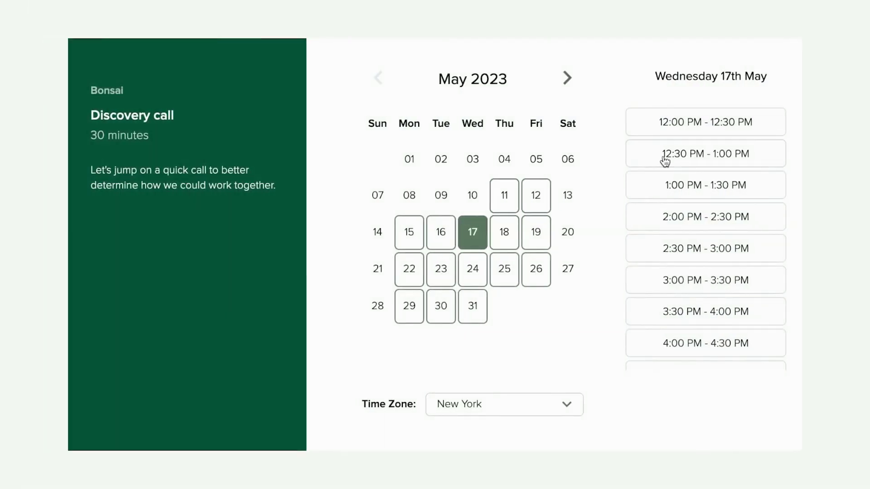
left_click(671, 188)
left_click(681, 141)
left_click(448, 135)
type("J")
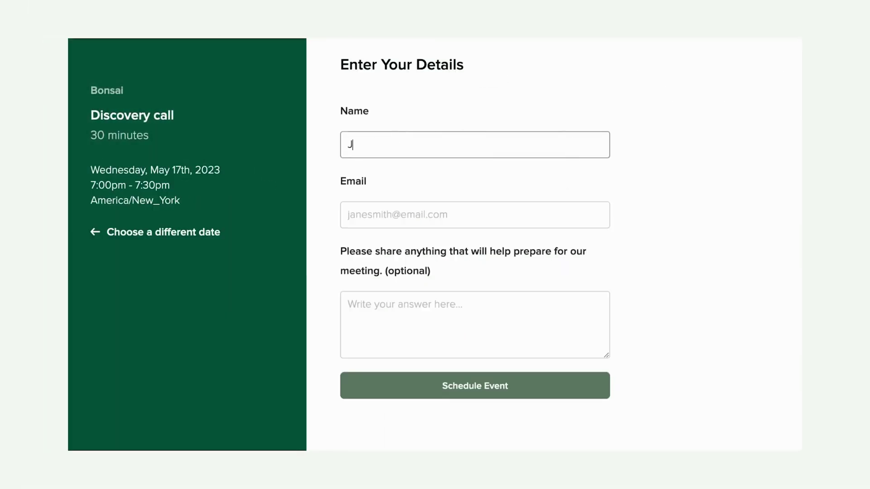
type("ane Smith")
key("Tab")
type("janesmi")
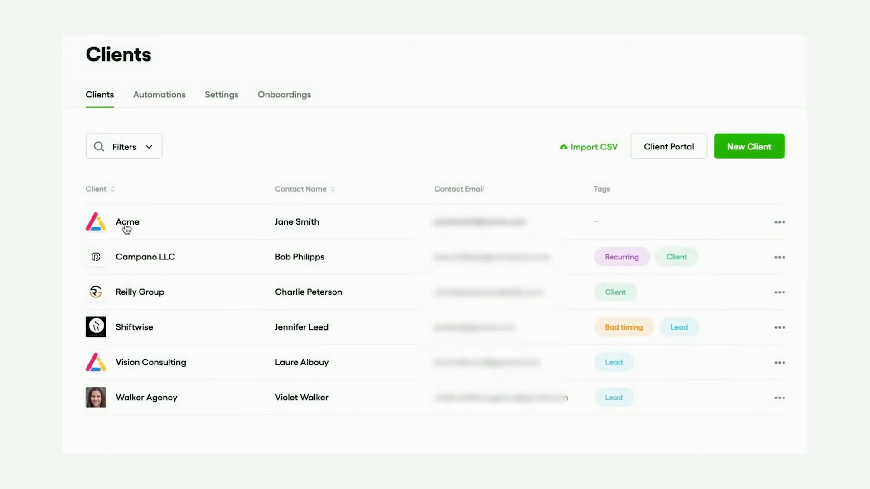
- Tag the client Acme as a Lead
left_click(127, 225)
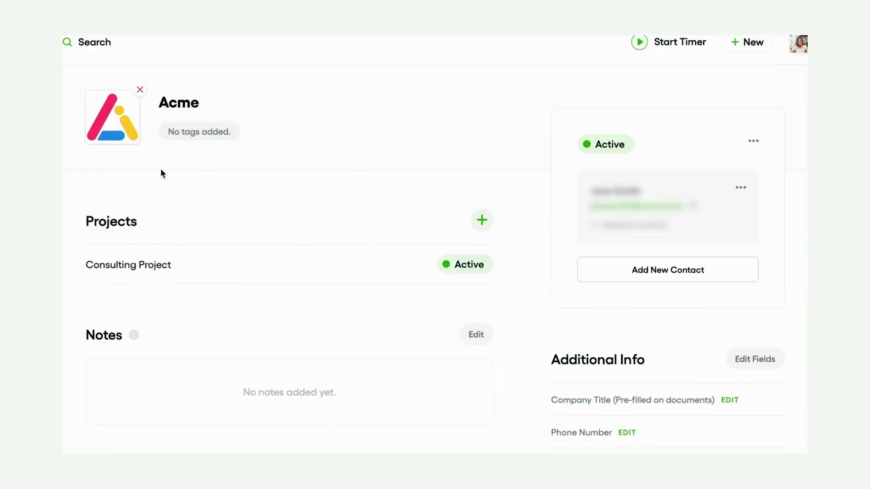
left_click(197, 137)
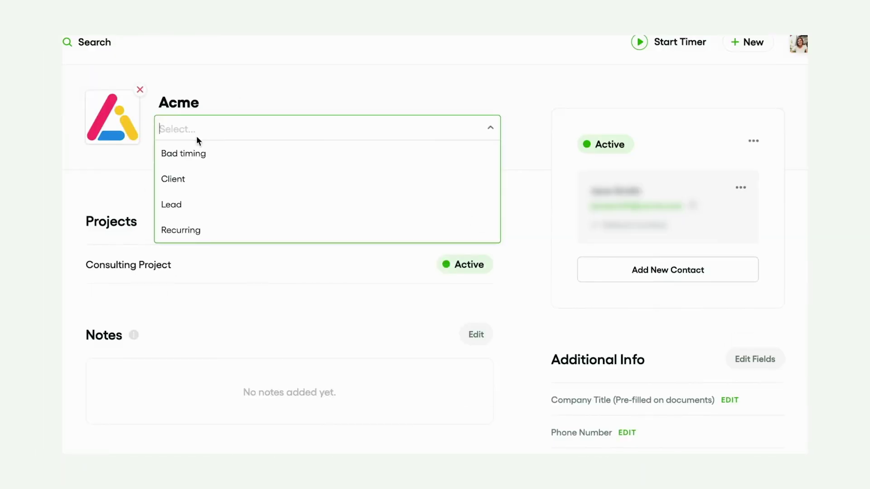
left_click(190, 202)
- Create the project 'Brand Project' for Acme and move its card into Discovery Call
left_click(481, 225)
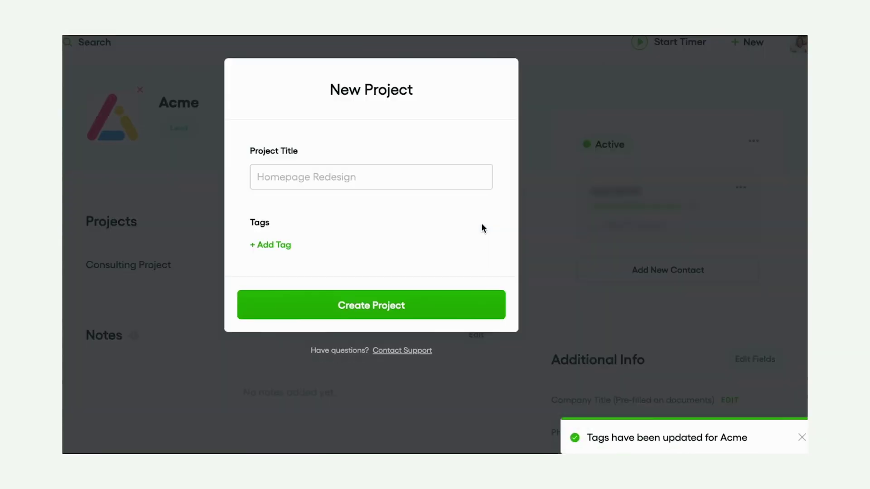
left_click(383, 185)
type("Brand Project")
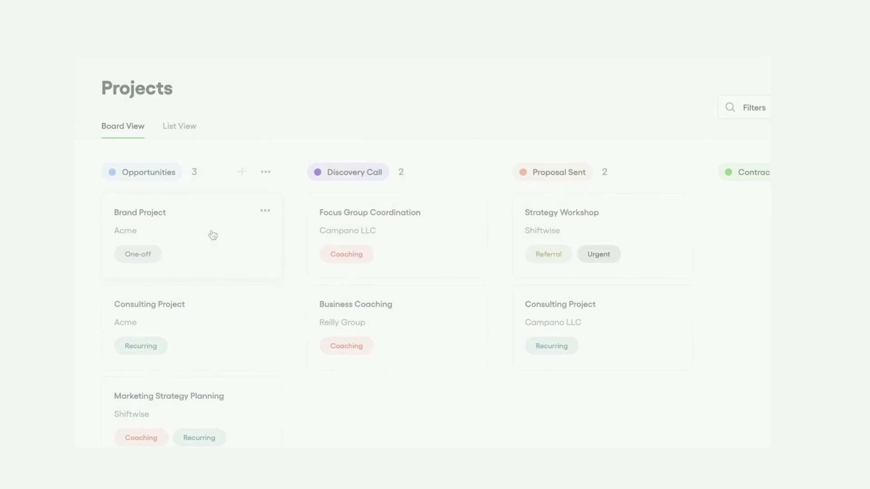
left_click_drag(237, 239, 458, 231)
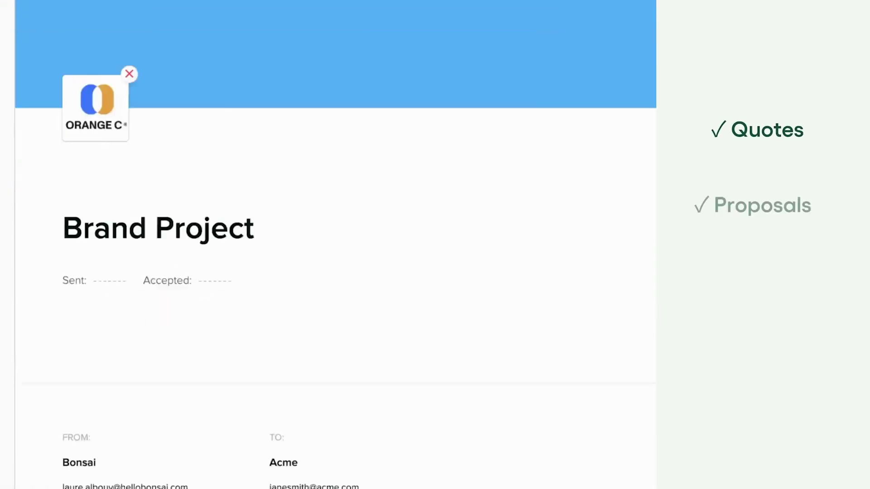
scroll(335, 244, "down", 15)
- Add a Brand Guidelines row with quantity 4 to the Light Package
scroll(336, 245, "down", 20)
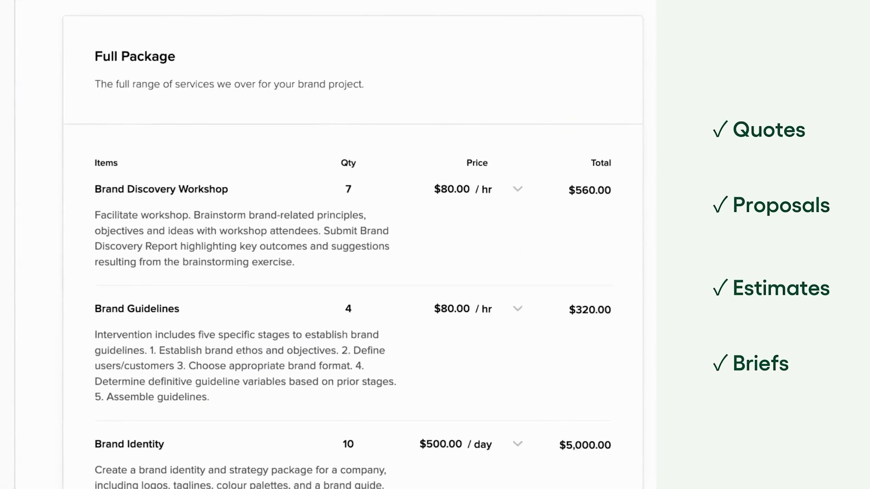
left_click(173, 366)
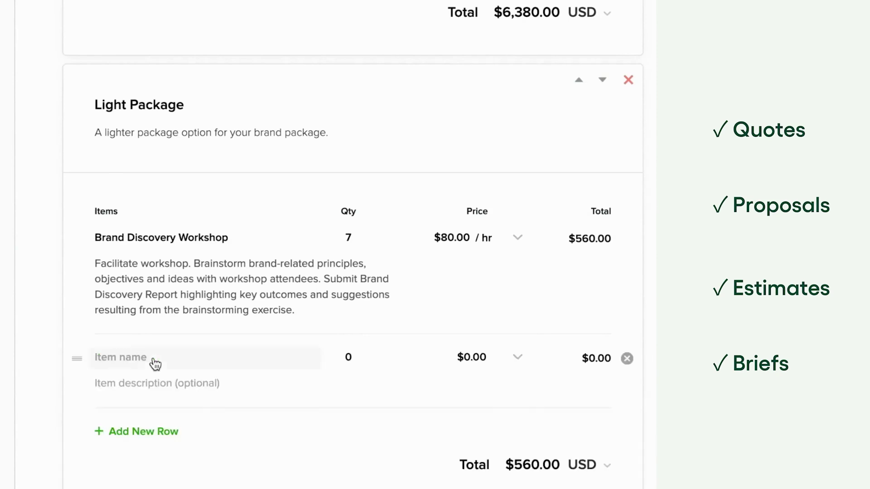
left_click(155, 362)
type("brand")
left_click(302, 462)
left_click(356, 354)
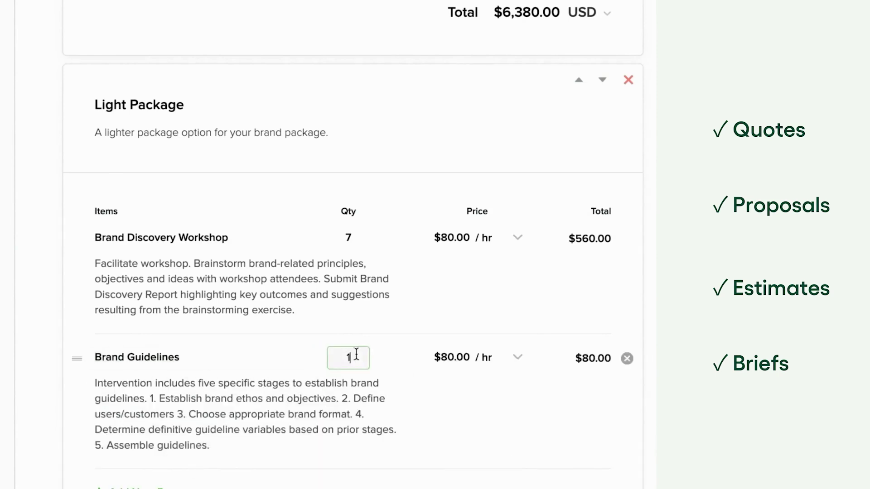
- Add a Brand Identity row with quantity 5 to the Light Package
scroll(179, 458, "down", 1)
left_click(140, 470)
scroll(163, 438, "down", 4)
type("bran")
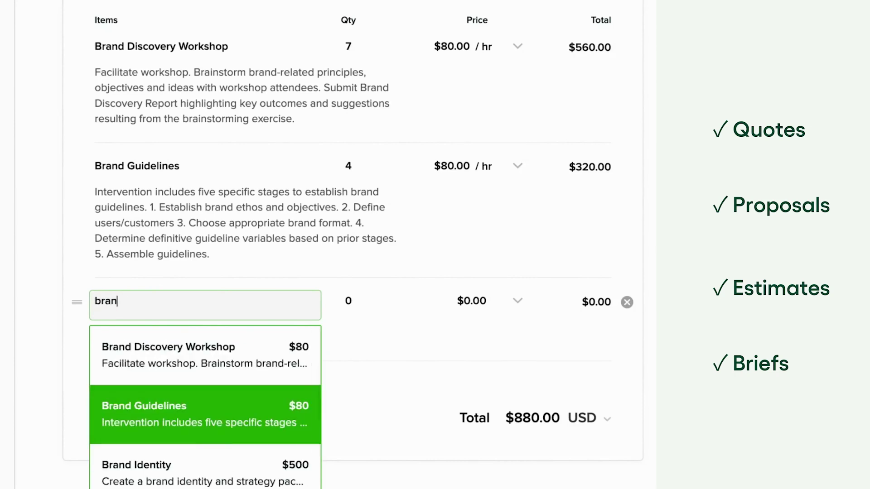
left_click(190, 468)
left_click(367, 306)
type("5")
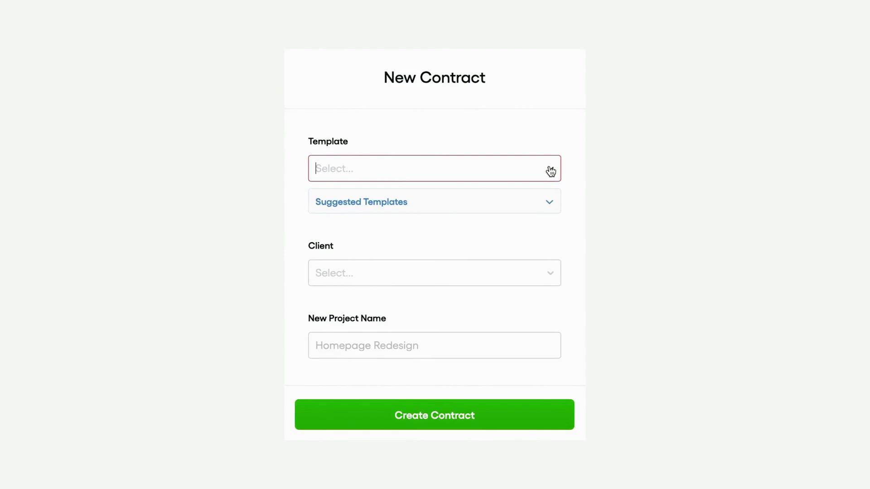
- Choose a contract template and complete the client's name
left_click(550, 171)
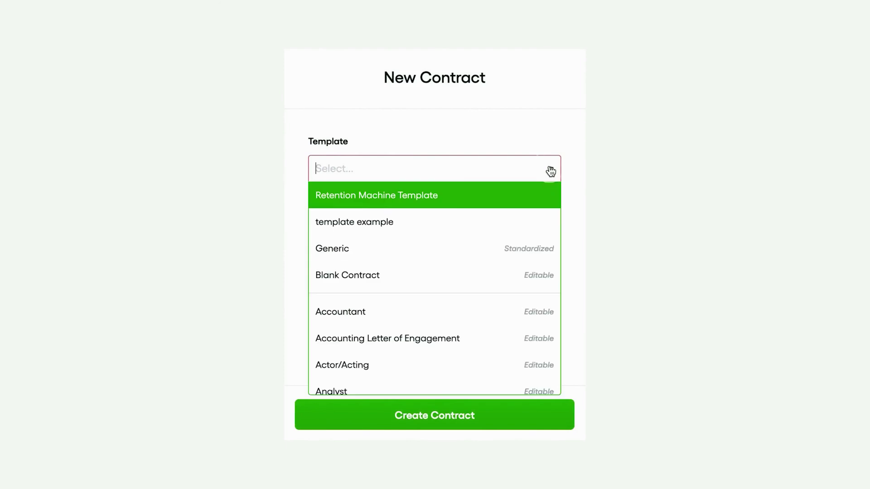
scroll(509, 288, "down", 5)
scroll(509, 287, "down", 10)
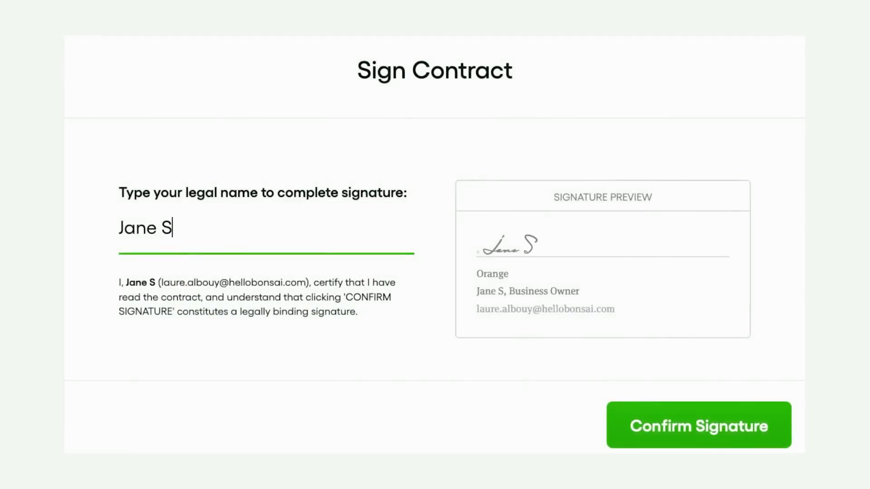
type("mith")
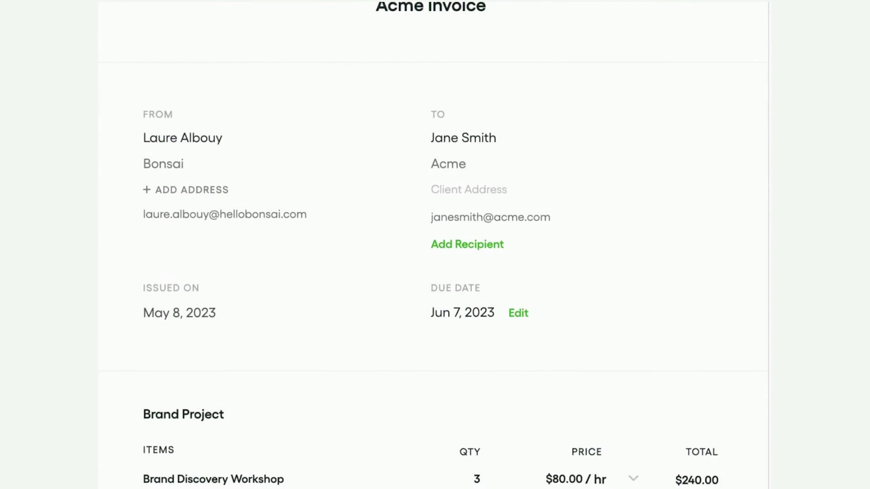
scroll(431, 245, "down", 10)
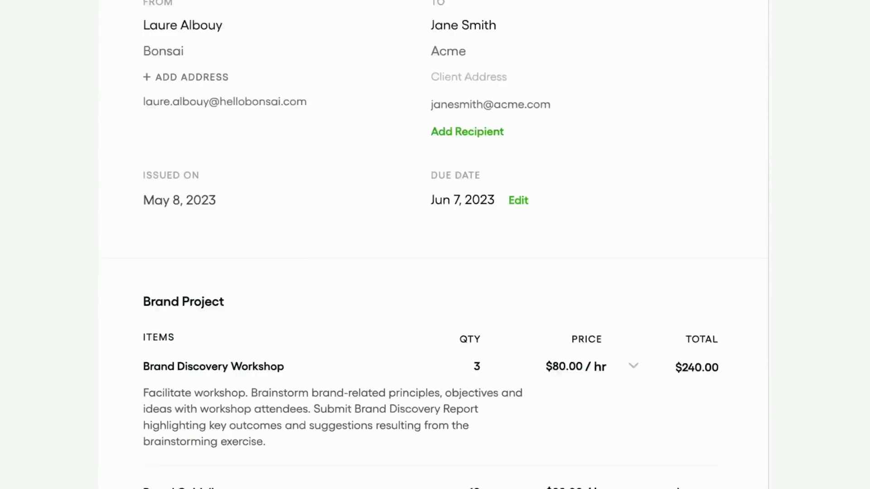
- Add a Brand Identity line to the Acme invoice and set its late fee to 2
left_click(218, 300)
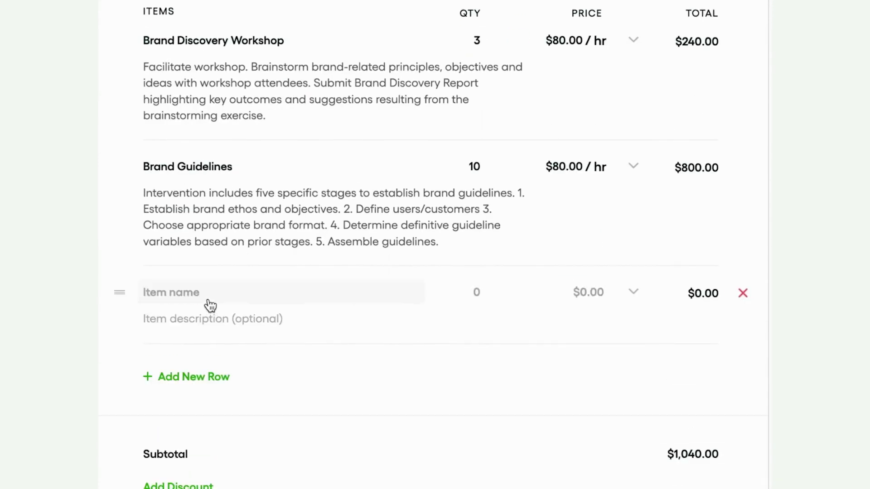
left_click(208, 295)
type("brand ide")
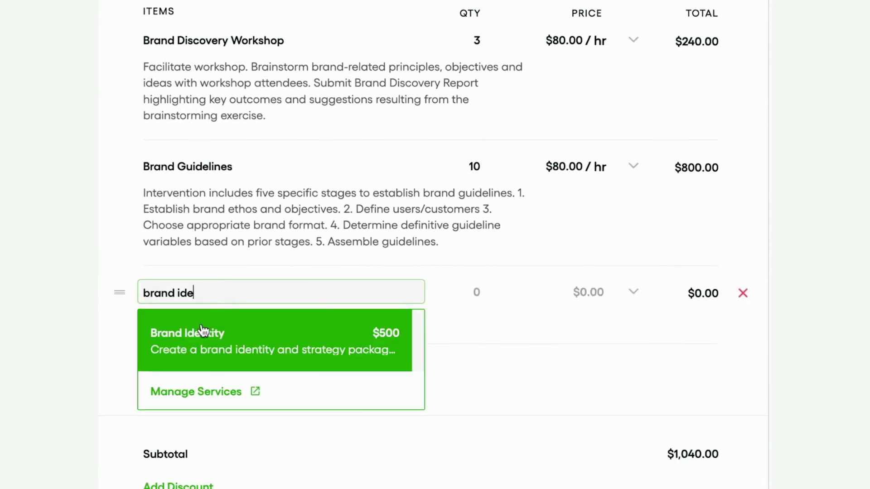
left_click(202, 330)
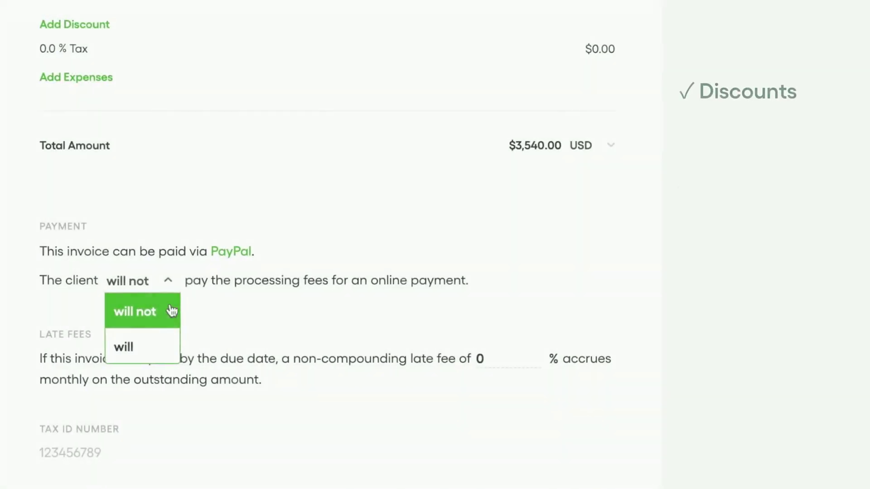
left_click(169, 345)
left_click(486, 363)
type("2")
scroll(482, 398, "down", 3)
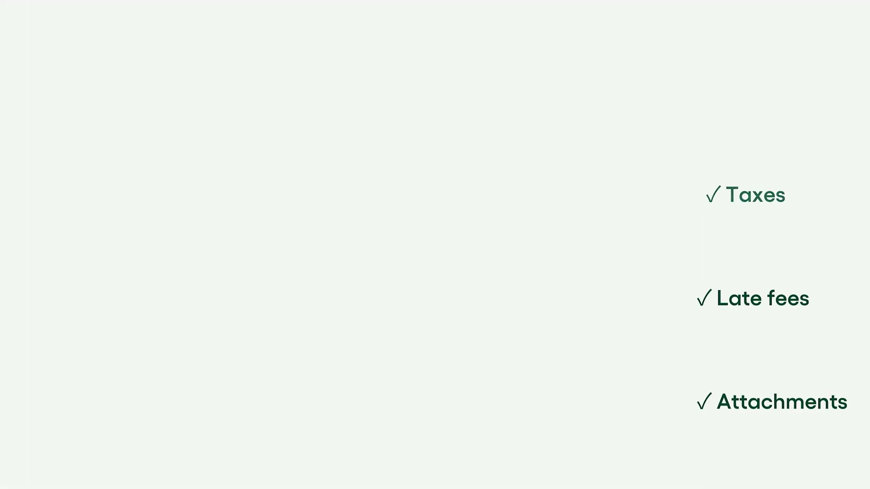
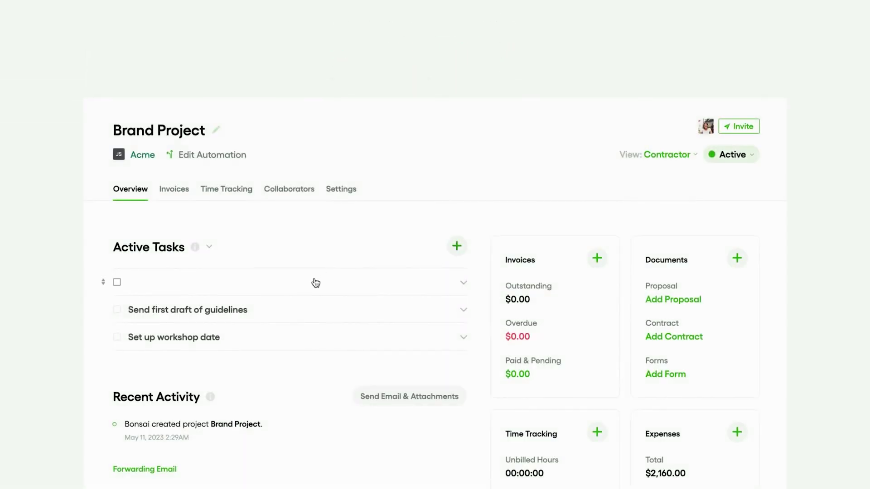
- Start a new Brand Project task and enter a Travel to NY expense with amount 2
left_click(316, 282)
left_click(300, 193)
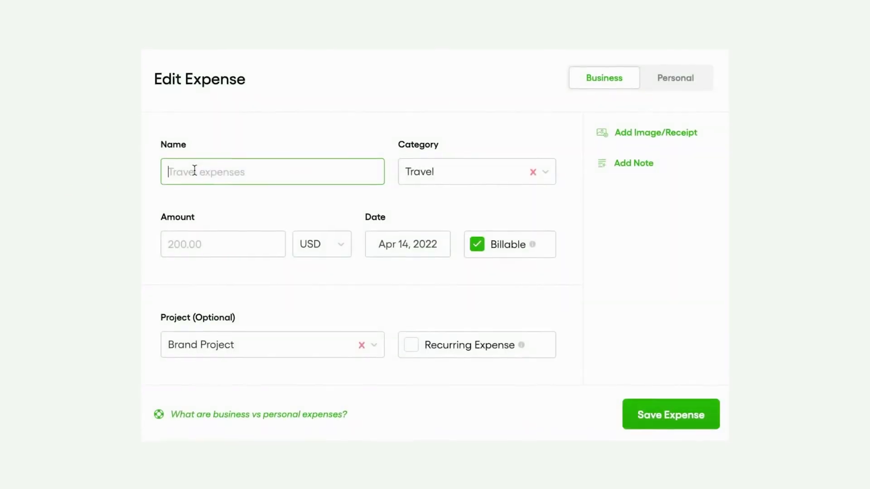
type("Travel to NY")
left_click(197, 250)
type("2")
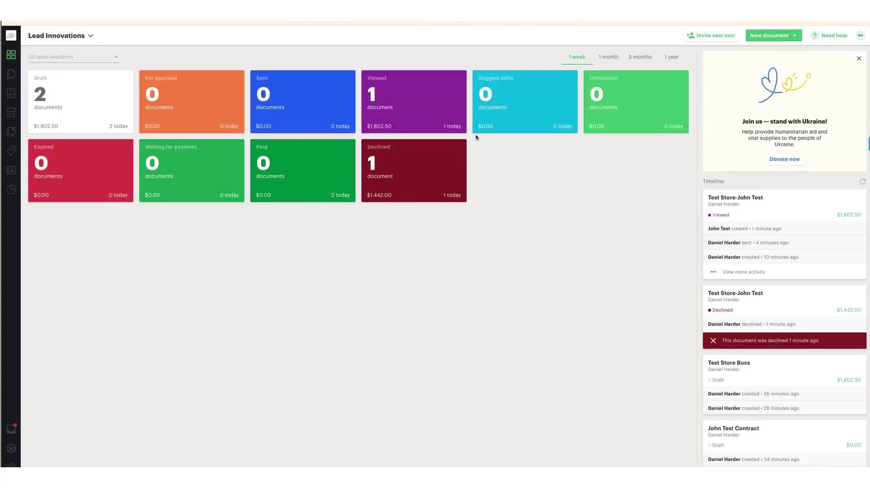
- Create a document from the Local Market Advertising Contract-Tampa template with a suggested saved contact as Client
left_click(14, 95)
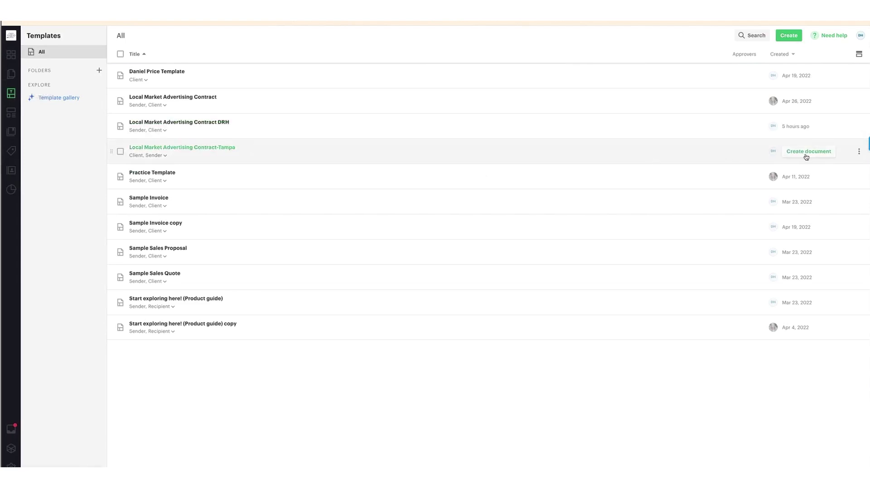
left_click(806, 153)
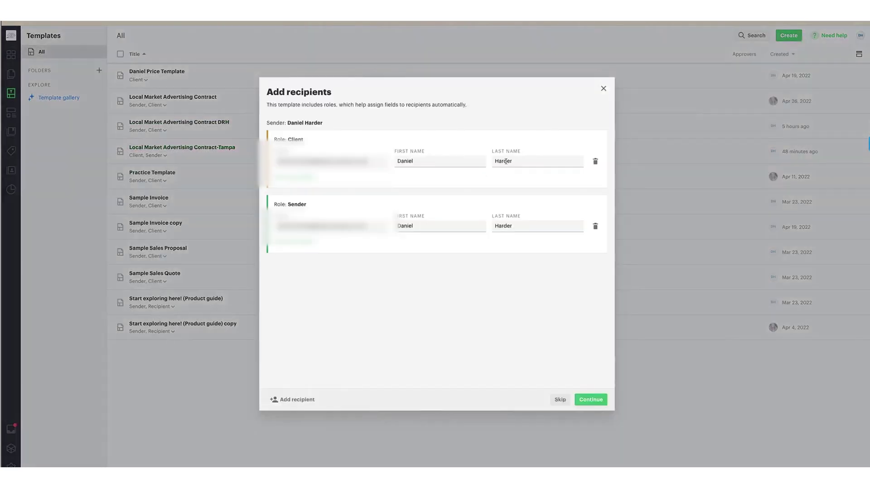
double_click(334, 162)
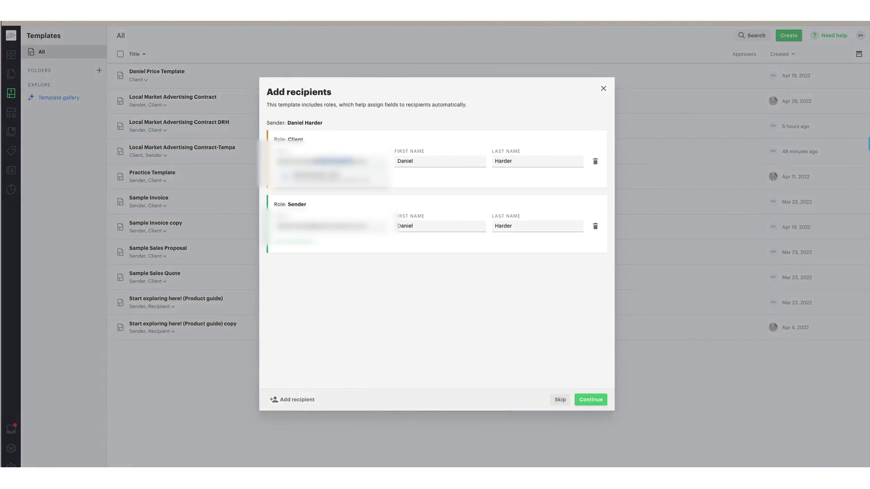
triple_click(334, 161)
type("john")
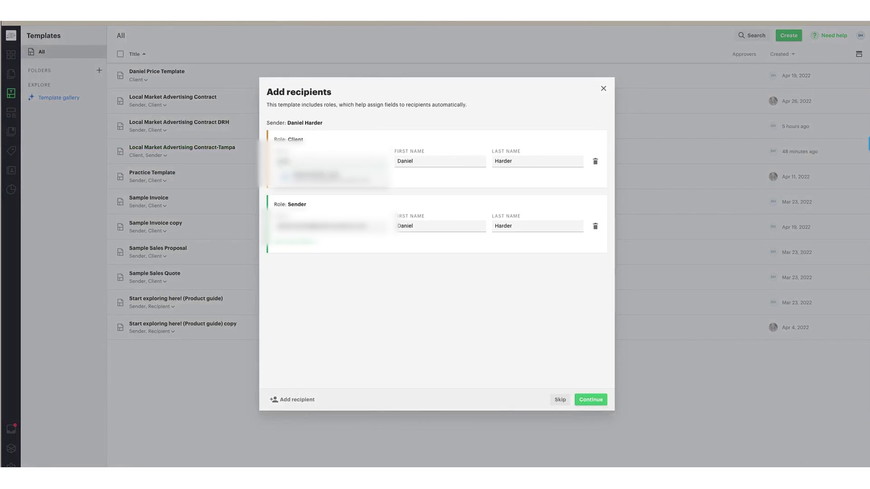
left_click(350, 179)
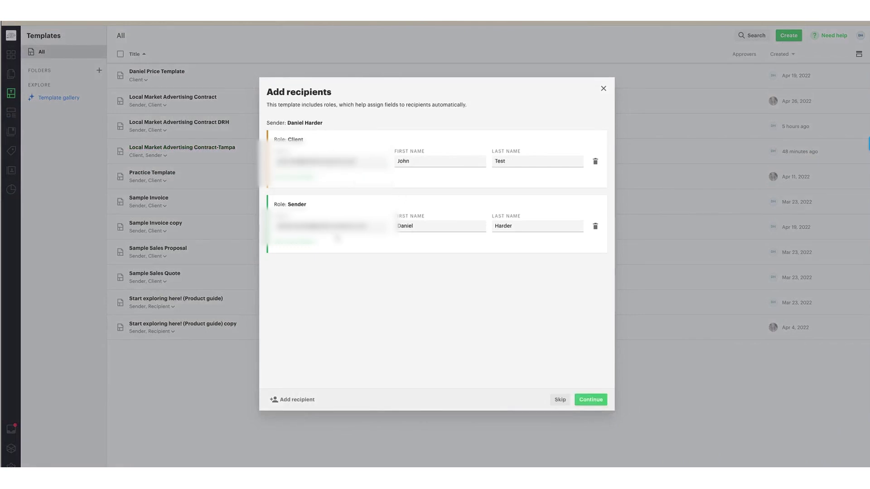
left_click(589, 402)
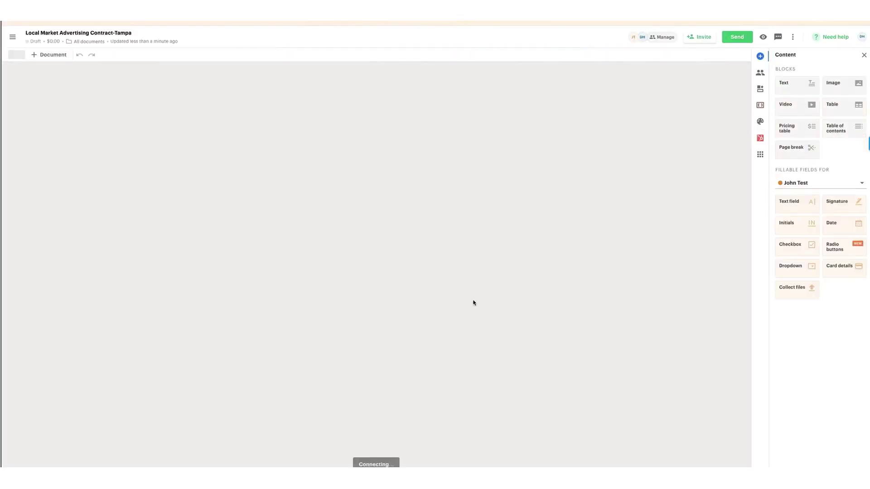
- Retitle the document for Test Store and its client contact
left_click(77, 33)
key("ctrl+a")
type("S")
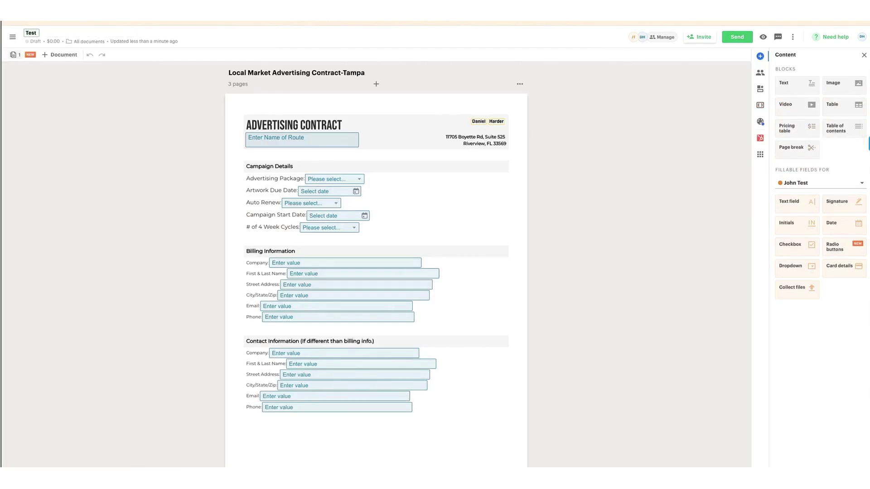
type("est Store-John Test")
key("Return")
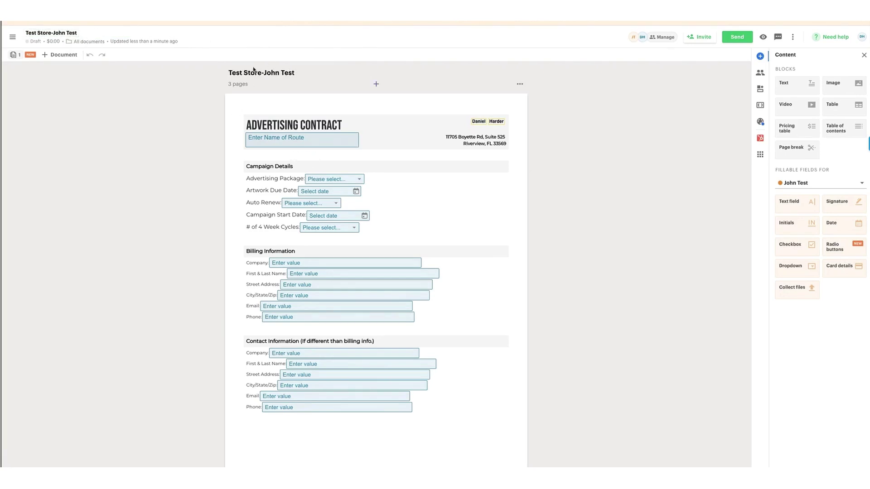
scroll(376, 232, "down", 15)
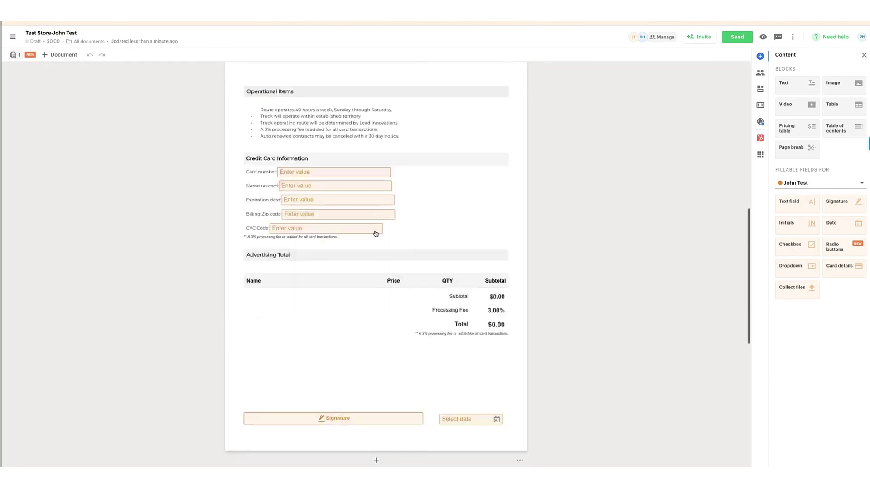
scroll(375, 233, "up", 11)
scroll(376, 234, "up", 5)
- Fill in Bucs Route, Essential Package, artwork due 2022-05-05, no auto-renew, start 2022-05-26, 2 cycles
left_click(301, 140)
type("Bucs Route")
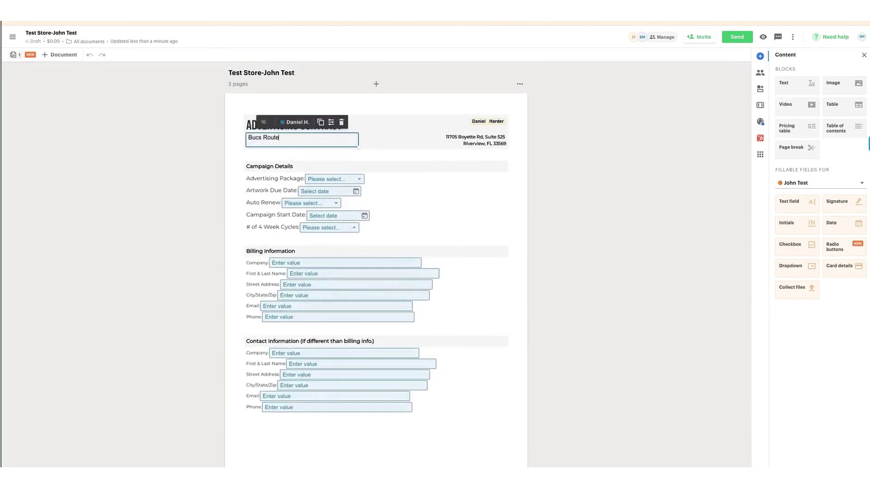
left_click(316, 178)
left_click(324, 191)
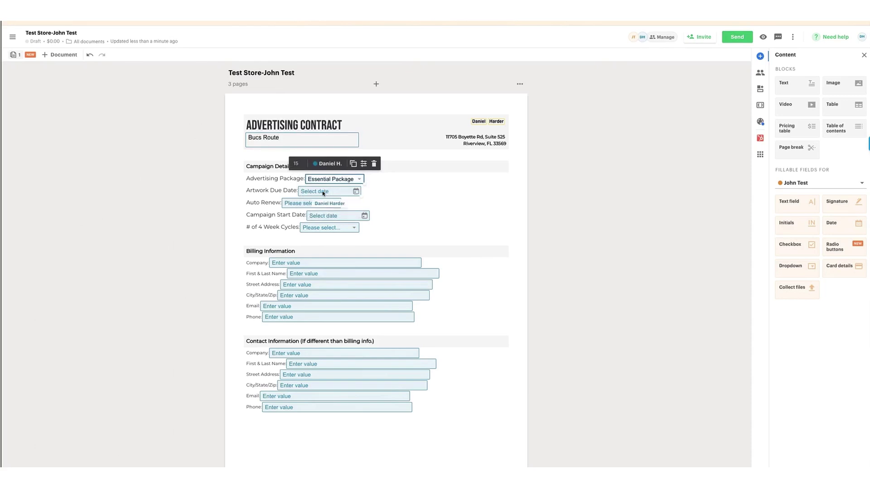
left_click(324, 191)
left_click(373, 243)
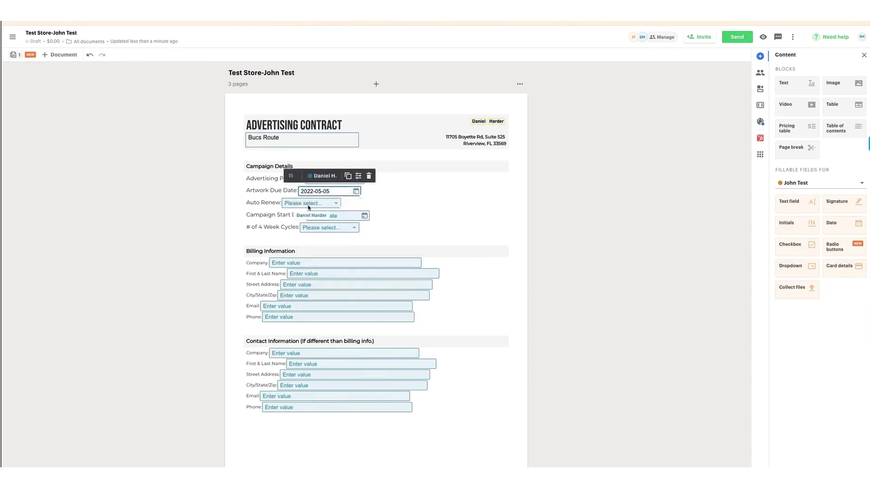
left_click(309, 208)
left_click(297, 216)
left_click(329, 216)
left_click(386, 310)
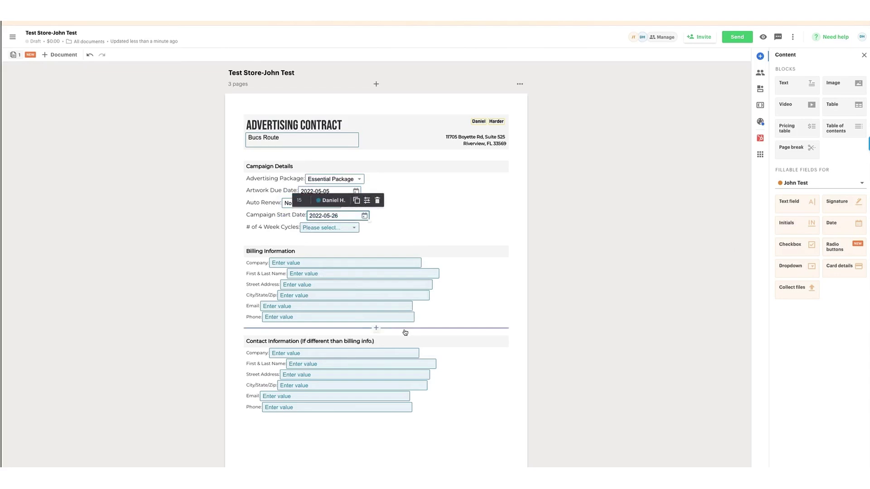
left_click(334, 227)
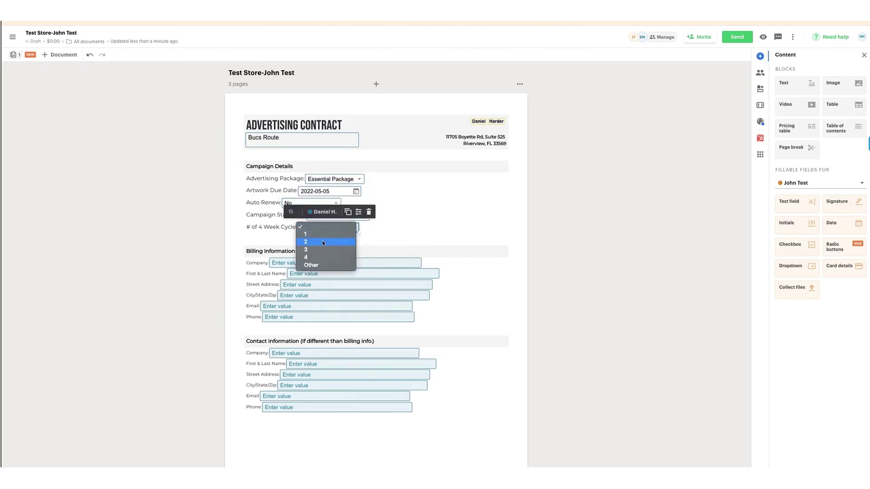
left_click(323, 242)
scroll(394, 283, "down", 3)
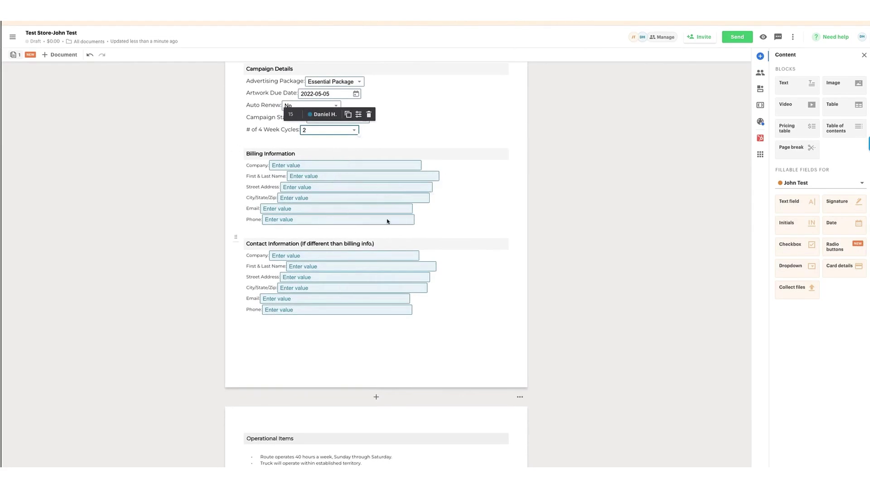
- Fill Test Store's billing company, contact name, street, city/state/zip, email and phone
left_click(298, 165)
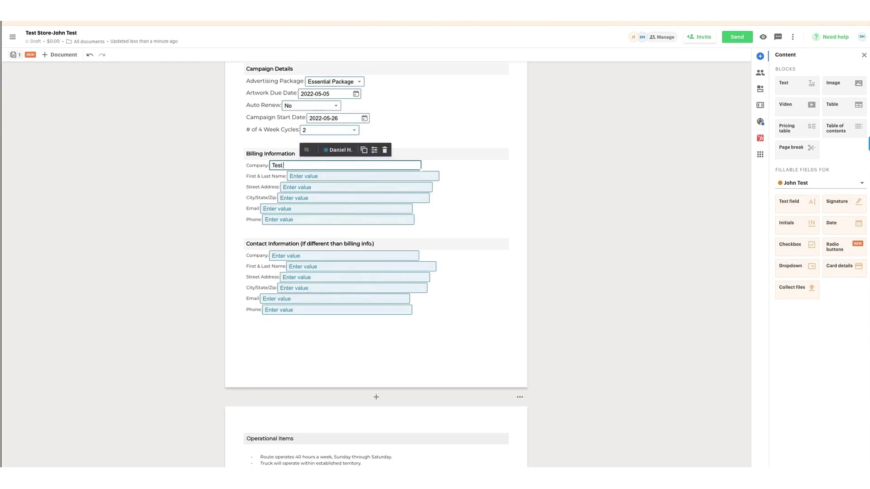
key("Tab")
type("Joh")
left_click(297, 187)
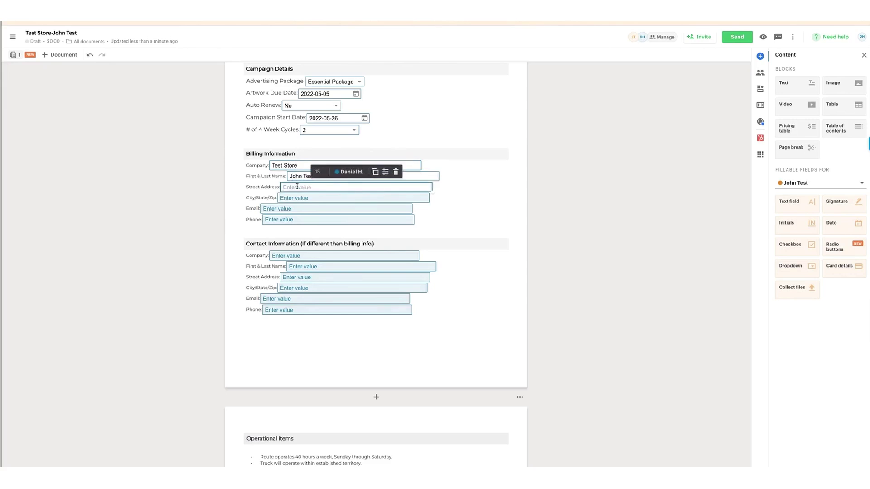
left_click(308, 200)
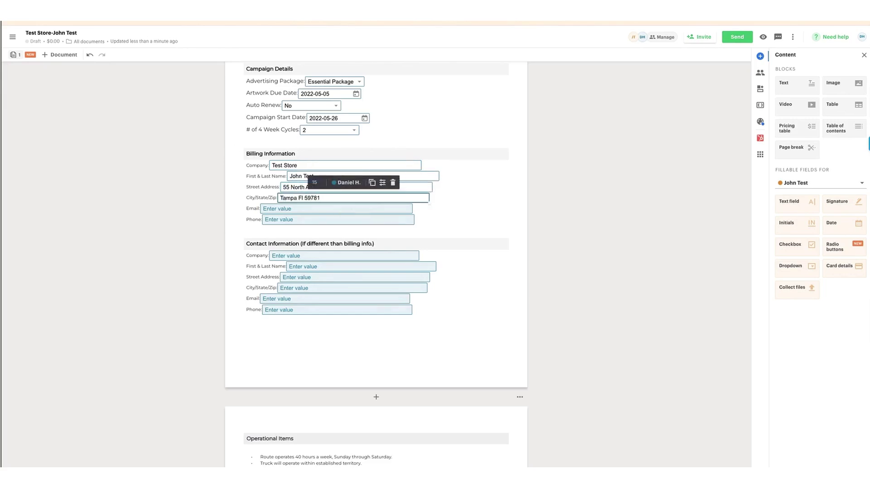
left_click(301, 208)
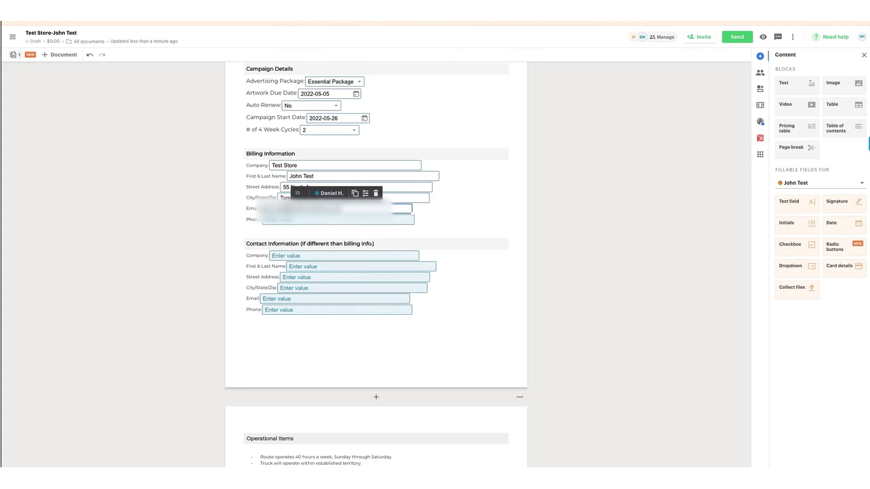
left_click(300, 223)
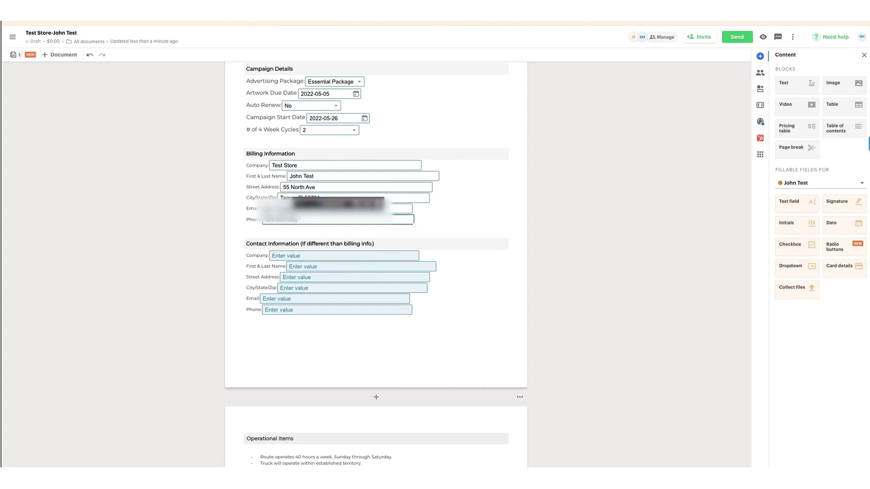
scroll(294, 280, "down", 5)
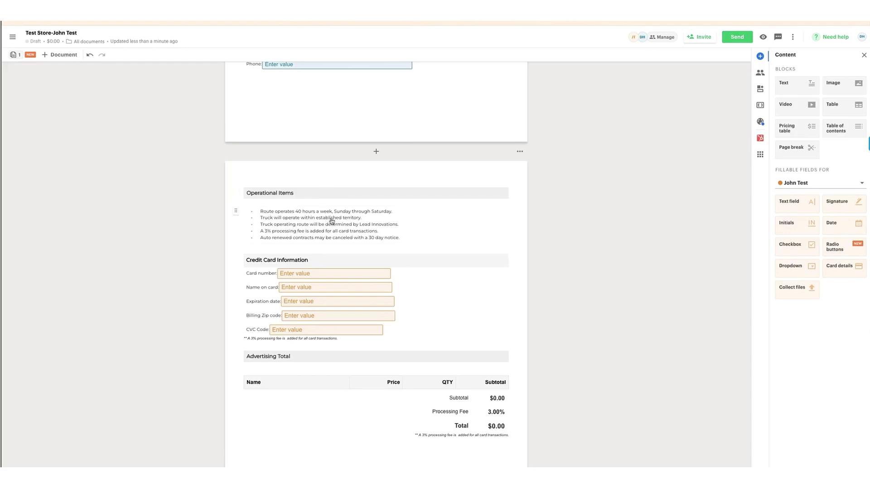
scroll(335, 215, "down", 1)
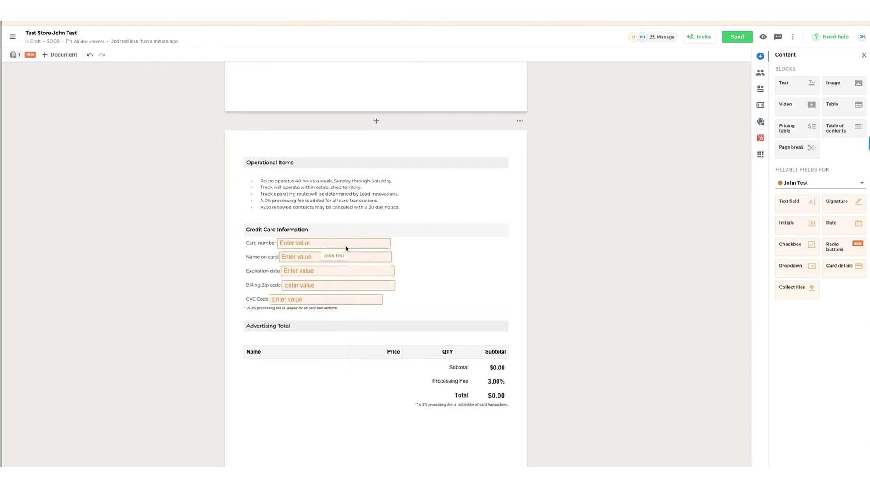
scroll(346, 248, "down", 2)
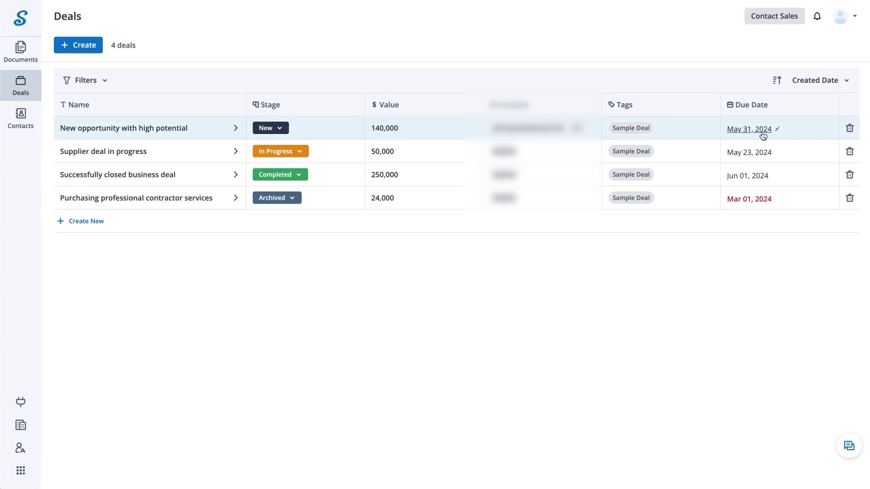
- Create a new deal named Software Supplier Deal
left_click(95, 50)
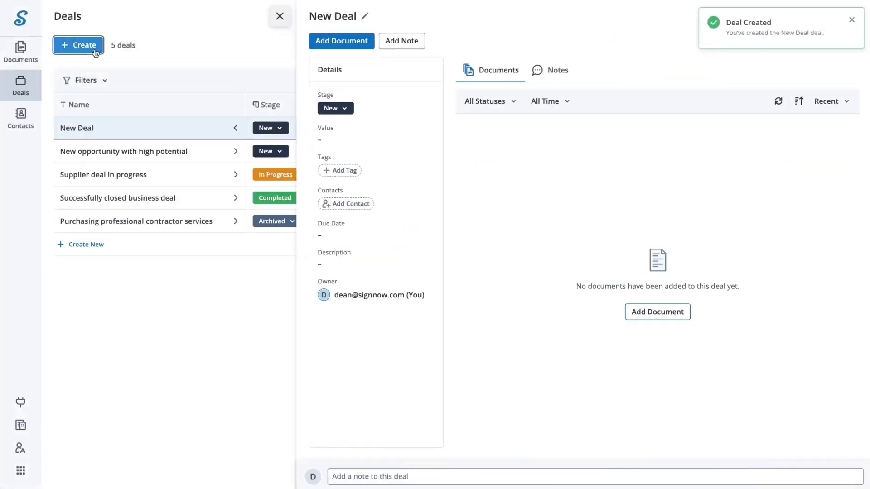
left_click(363, 16)
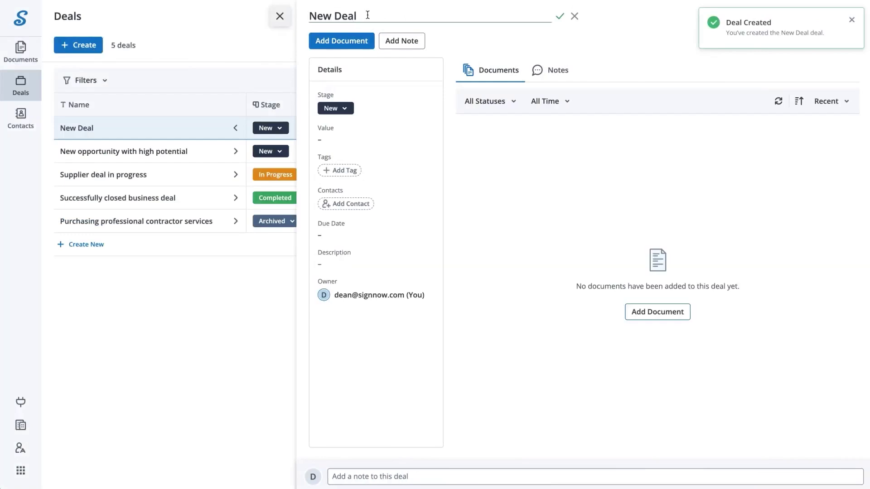
type("Software Supplier Deal")
left_click(560, 16)
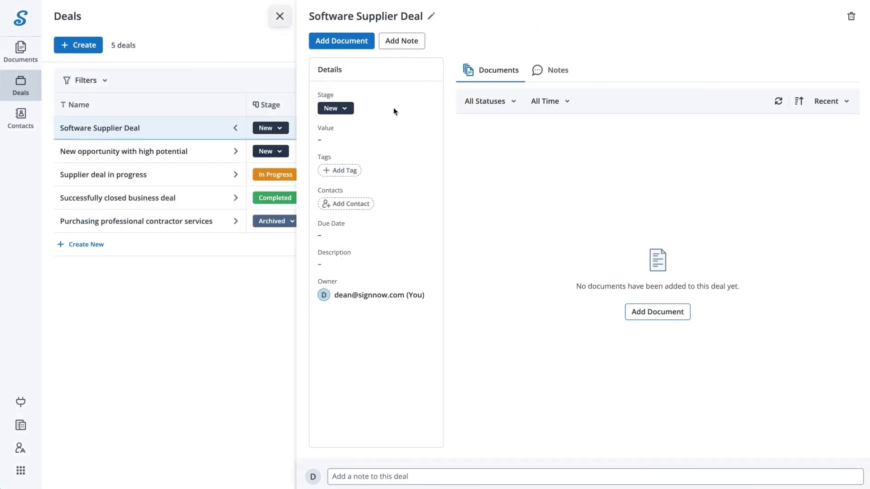
- Move the deal to the In Progress stage
left_click(351, 110)
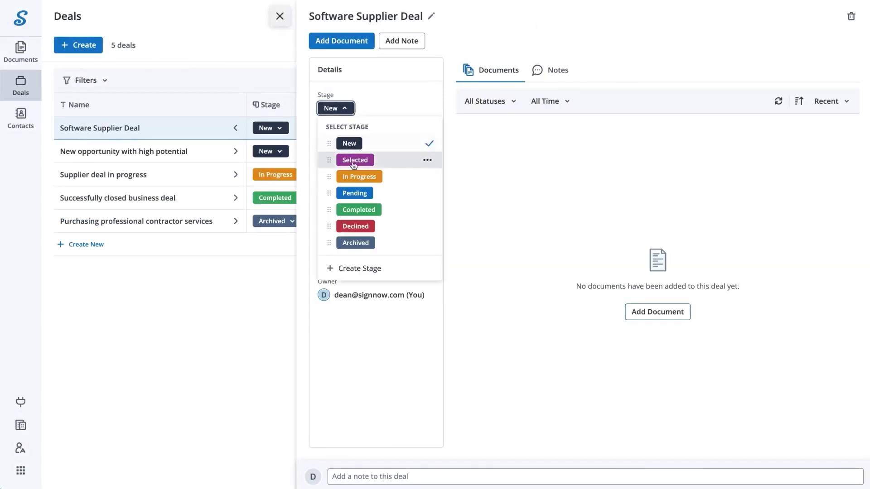
left_click(355, 268)
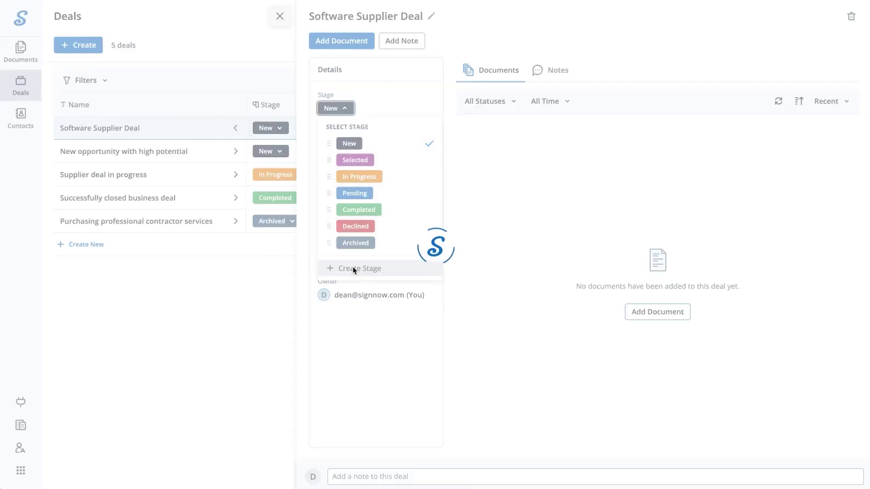
left_click(427, 259)
left_click(454, 303)
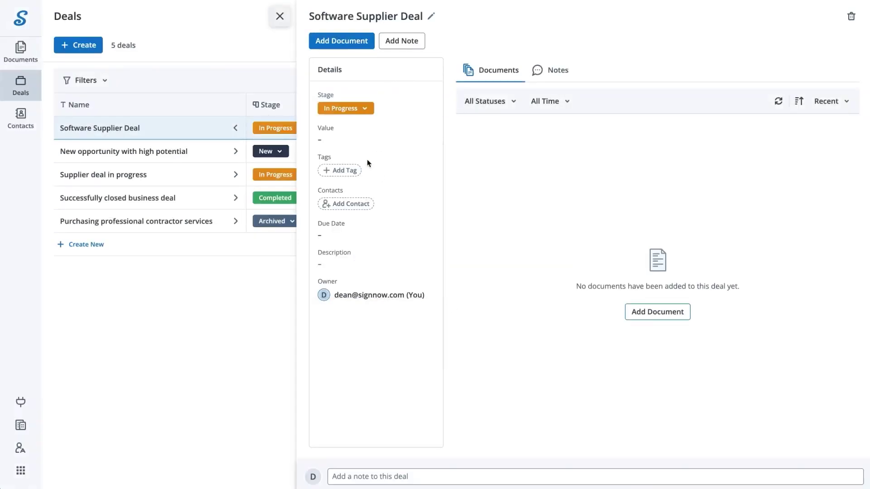
left_click(324, 140)
- Give the deal a value of 23,000 and the tags Sample Deal, Sale and Supplier
type("23,000")
key("Return")
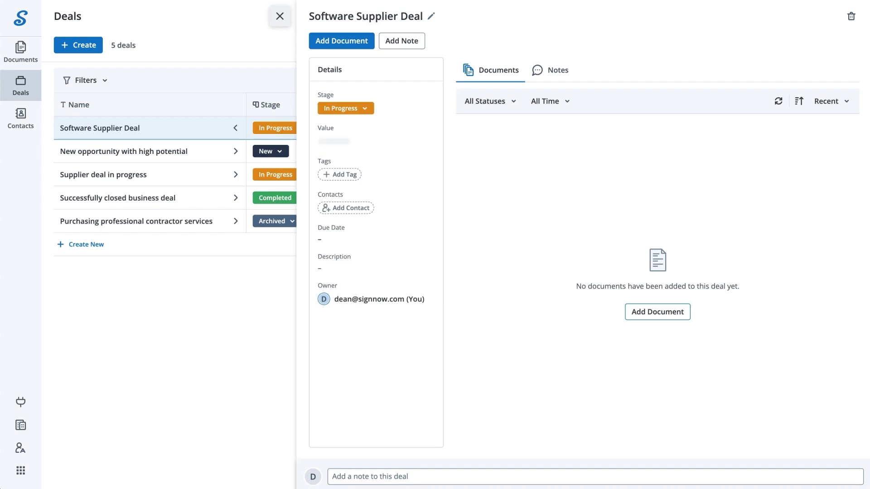
left_click(352, 171)
left_click(352, 207)
type("Sale")
key("Return")
type("Supplier")
left_click(350, 224)
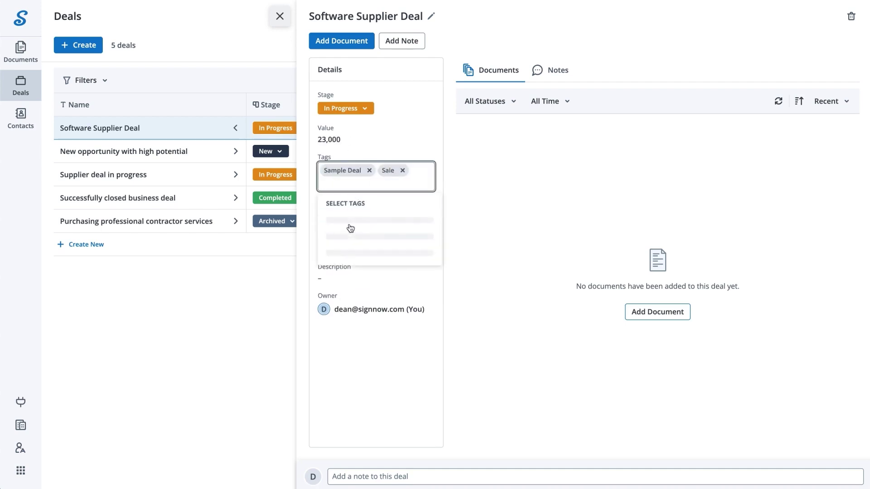
left_click(458, 234)
- Add a contact, set the due date to June 19, and paste the deal description
left_click(364, 203)
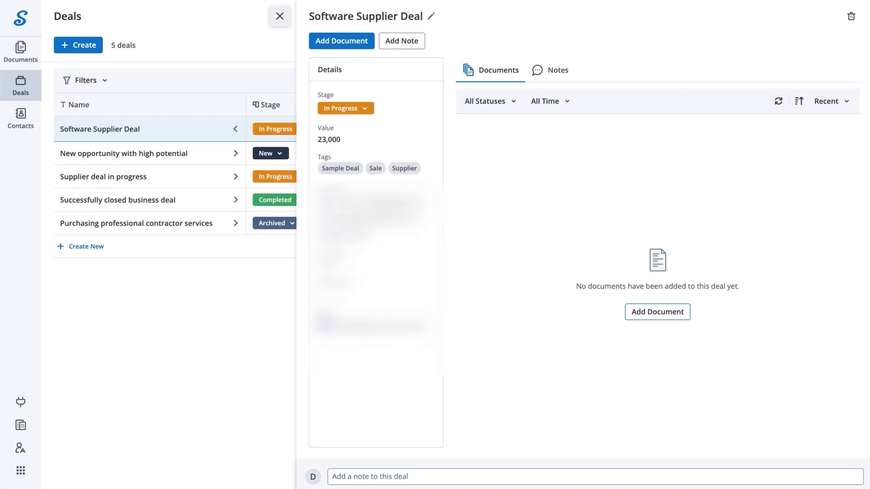
left_click(337, 268)
left_click(441, 293)
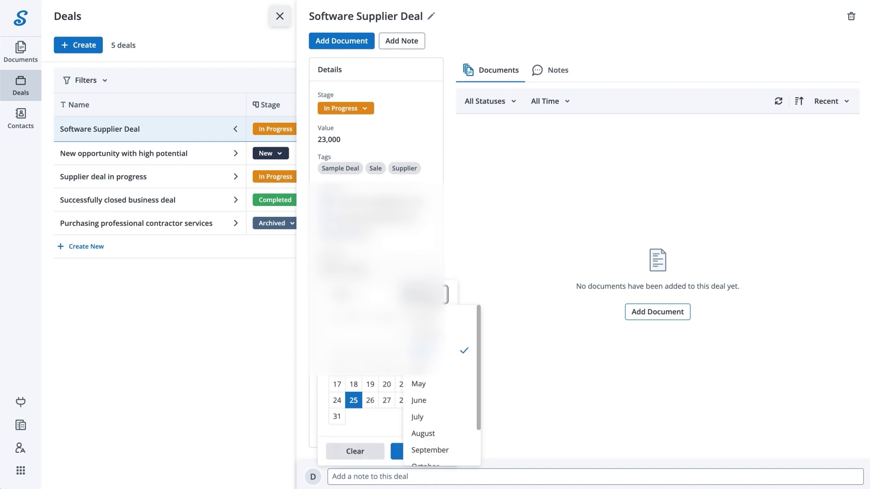
left_click(419, 399)
left_click(387, 385)
left_click(408, 446)
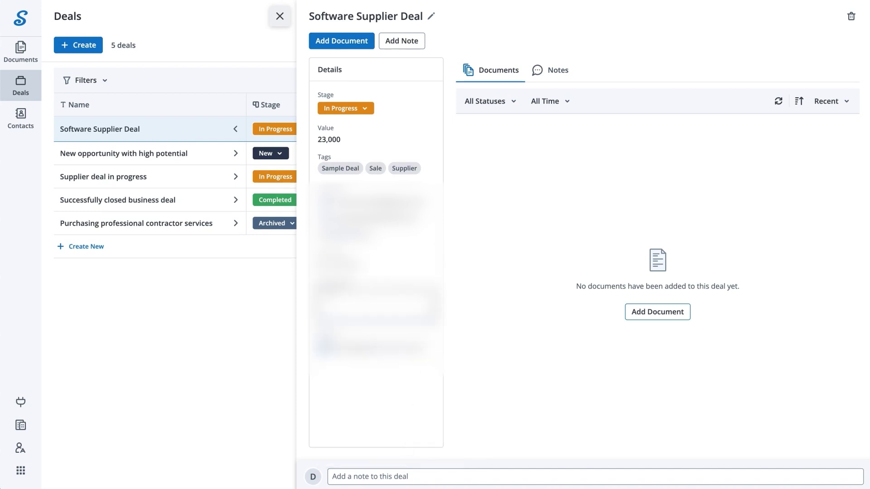
key("ctrl+v")
left_click(456, 305)
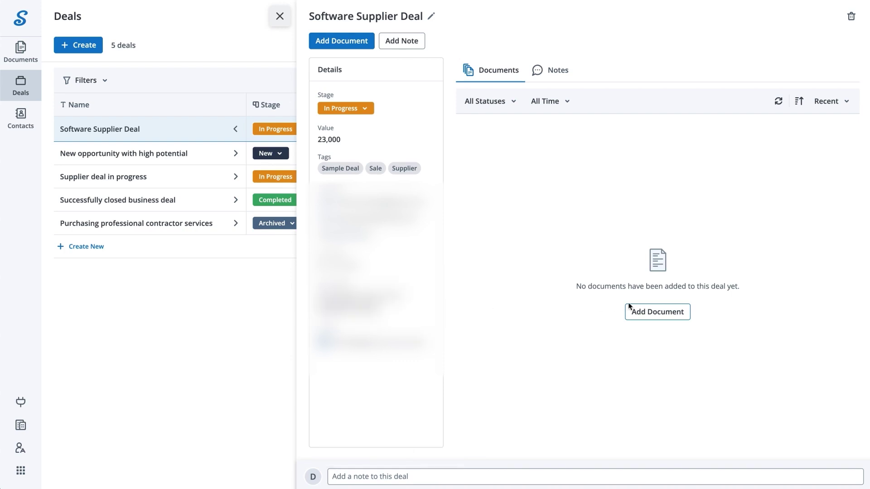
- Attach the Non Disclosure Agreement and upload a PDF file to the deal
left_click(651, 312)
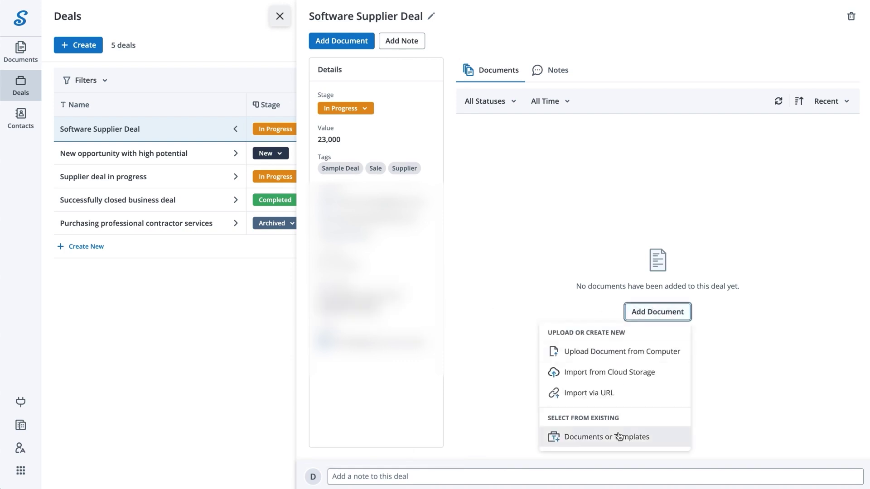
left_click(618, 432)
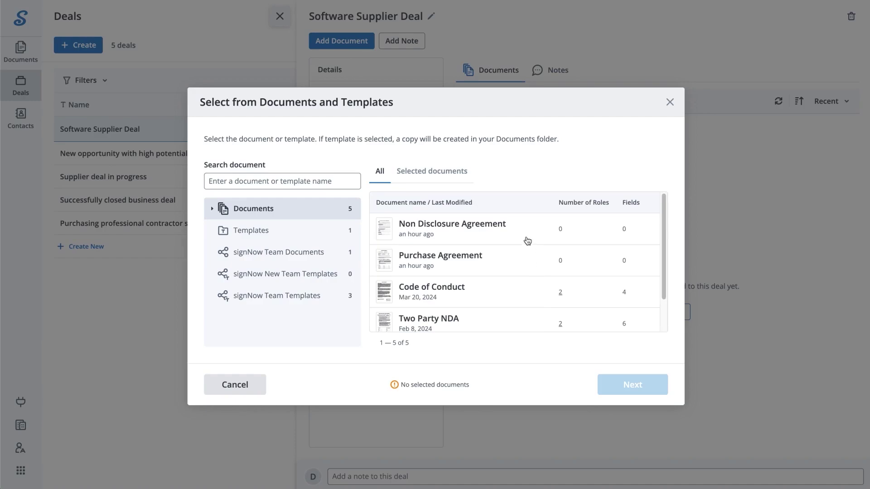
left_click(527, 240)
left_click(644, 393)
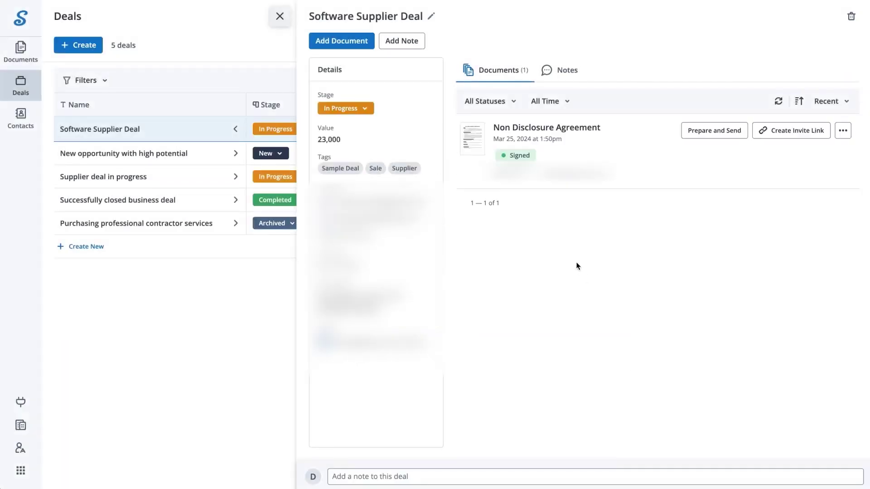
left_click(360, 44)
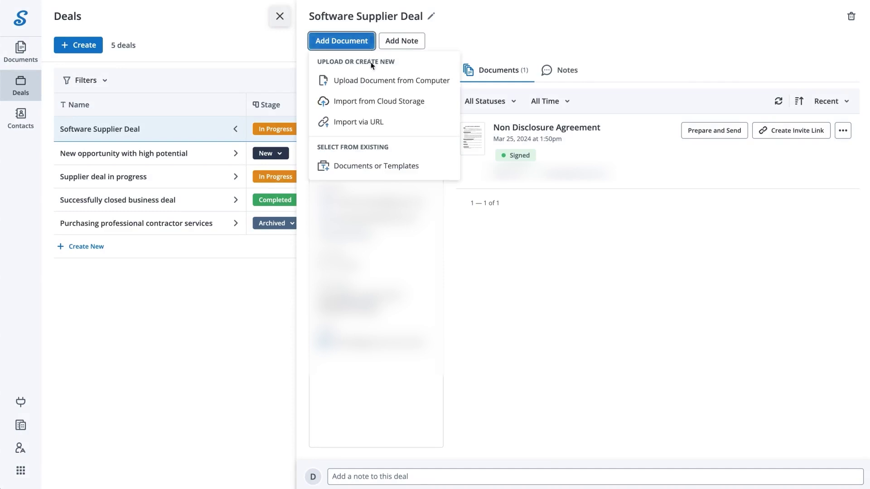
left_click(374, 81)
left_click(396, 167)
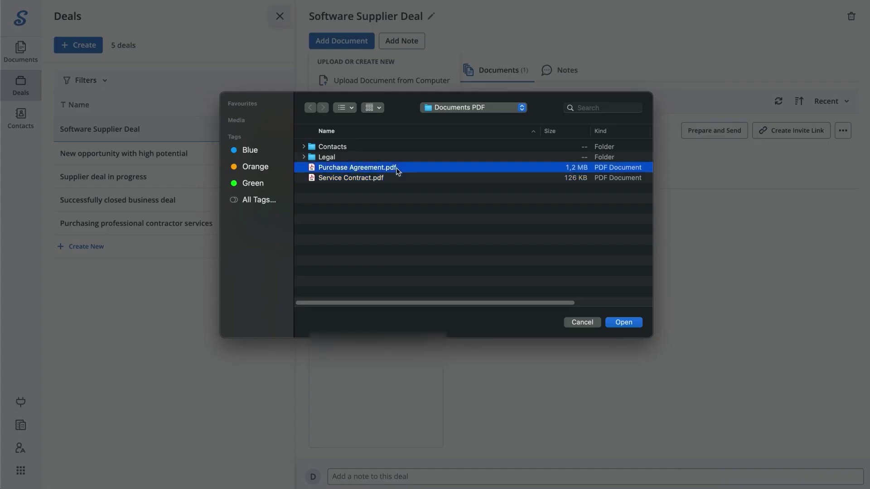
key("Return")
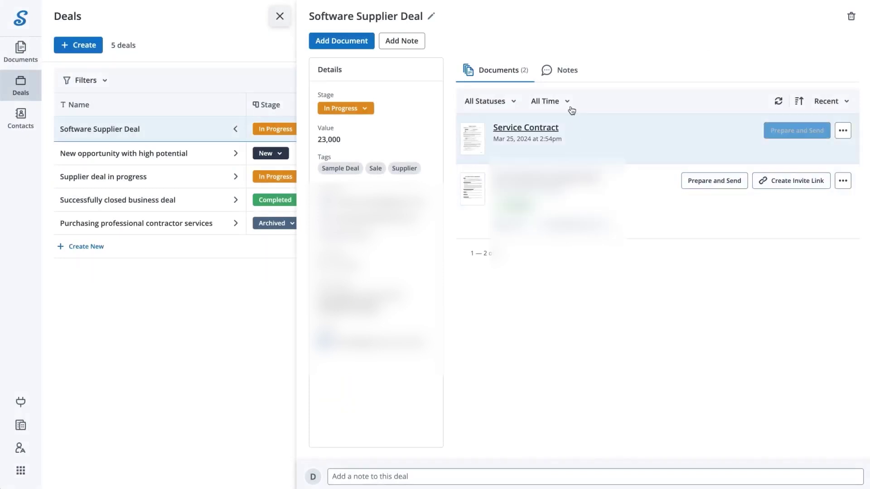
left_click(566, 81)
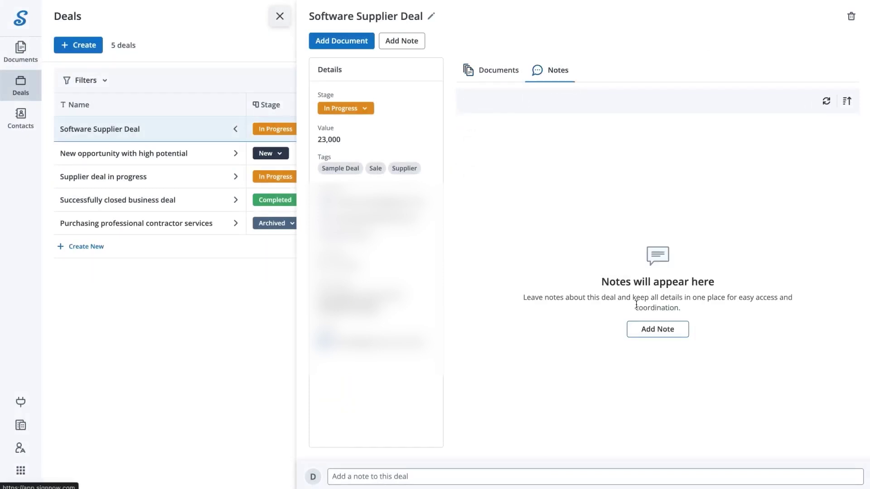
left_click(647, 330)
type("Supplier web site https://www.airslate.com/")
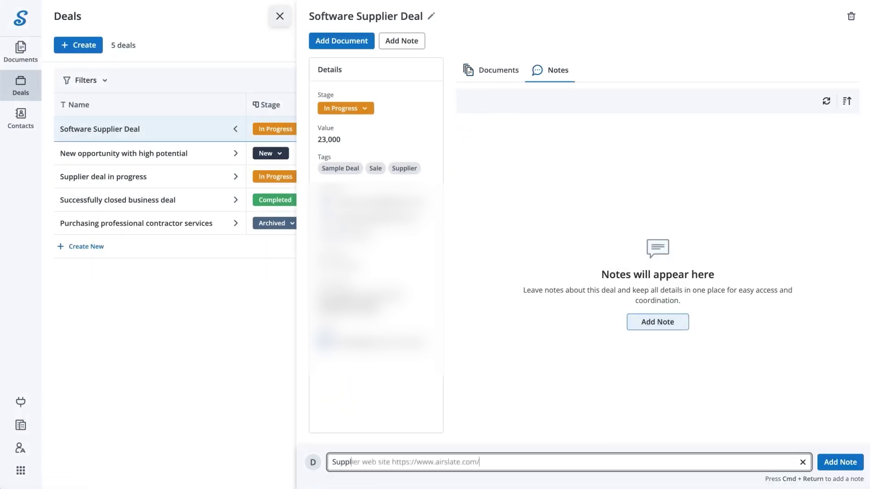
left_click(848, 462)
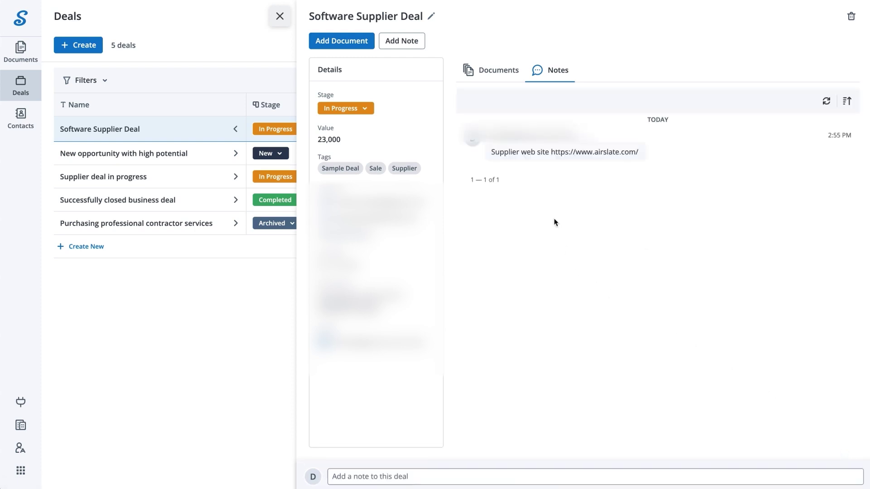
left_click(495, 75)
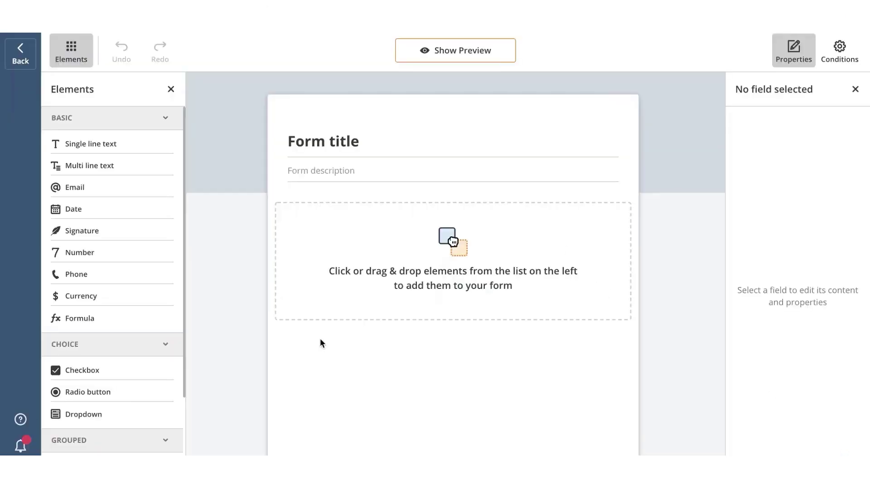
- Title the form Travel request
left_click(371, 136)
type("Travel request")
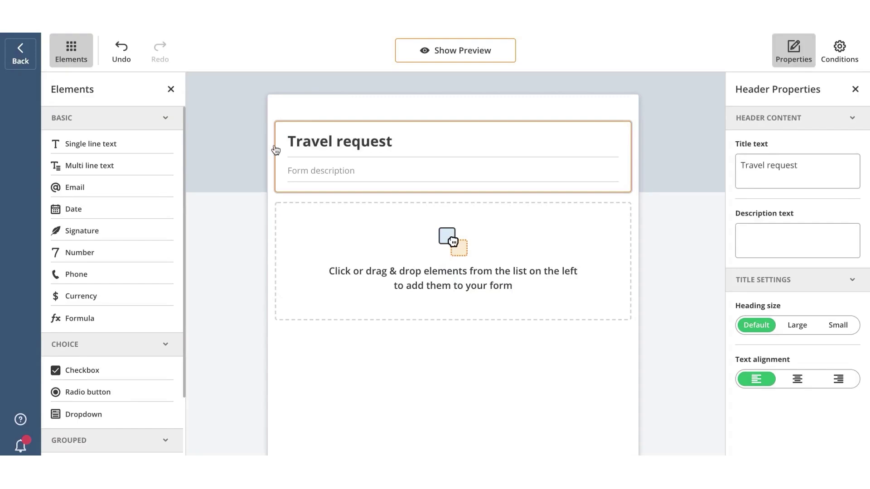
left_click(233, 230)
- Add a required single-line text field titled and named Employee name
left_click(130, 145)
left_click_drag(394, 211, 266, 211)
type("Employee name")
double_click(793, 163)
type("Employee name")
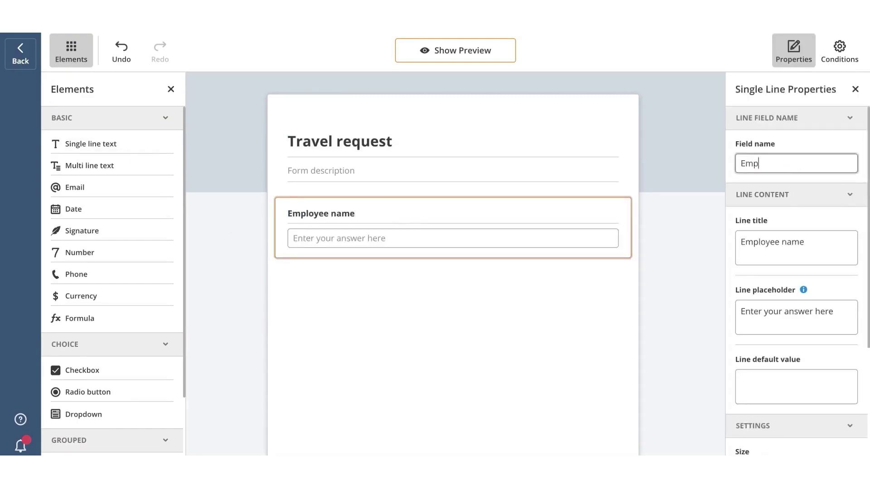
scroll(781, 221, "down", 5)
left_click(756, 406)
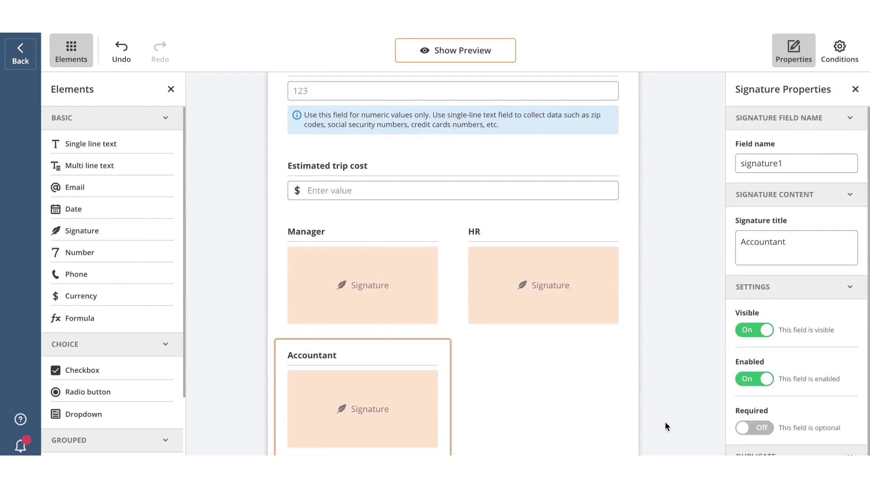
left_click(665, 426)
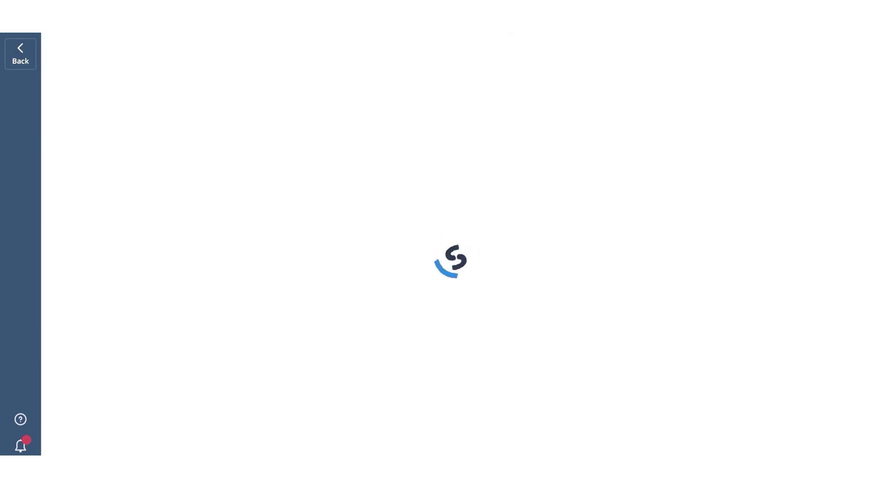
- Describe the flow as Travel request, then replace Step 2 with a two-way branch after Step 1
left_click(292, 312)
type("Travel request")
left_click(455, 56)
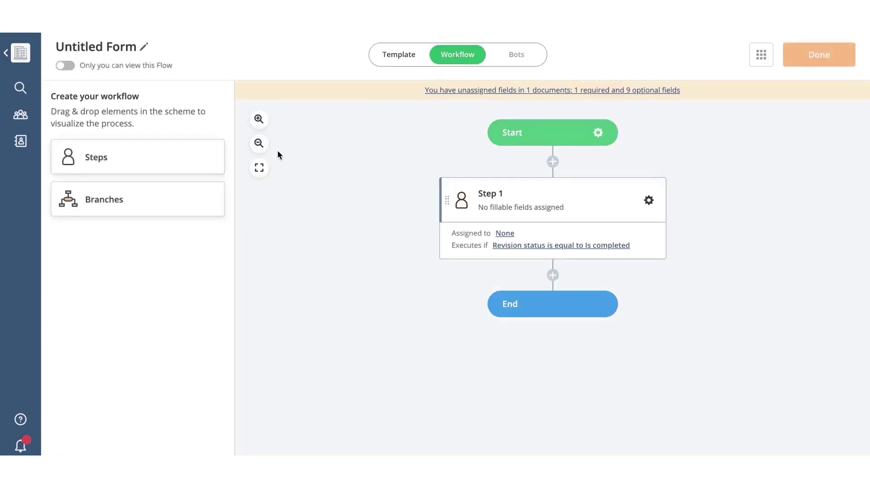
left_click(259, 143)
left_click_drag(159, 159, 563, 282)
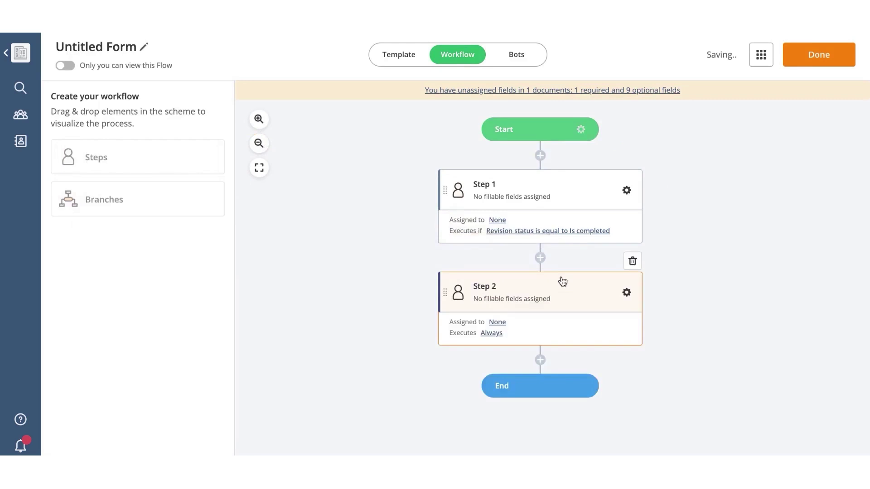
mouse_move(555, 136)
left_mouse_down()
mouse_move(470, 165)
mouse_move(586, 154)
mouse_move(544, 140)
left_mouse_up()
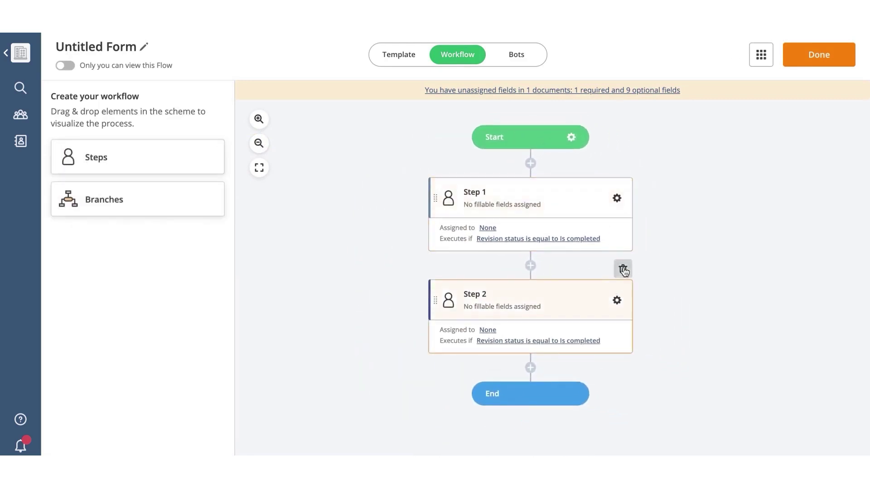
left_click(623, 270)
left_click(469, 317)
left_click_drag(132, 216, 492, 277)
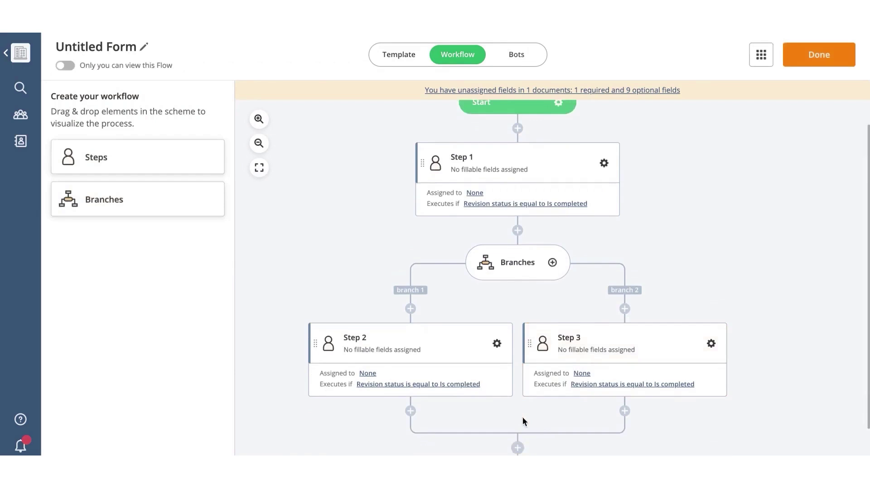
- Rename Step 1 to Employee and assign Employee email, department, date1, Destination, Number of days, Trip cost
left_click(604, 163)
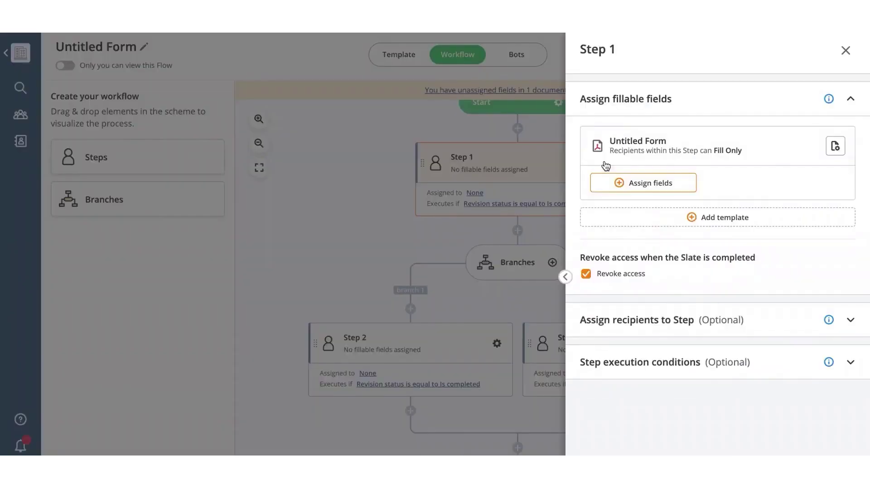
left_click(617, 51)
type("Employ")
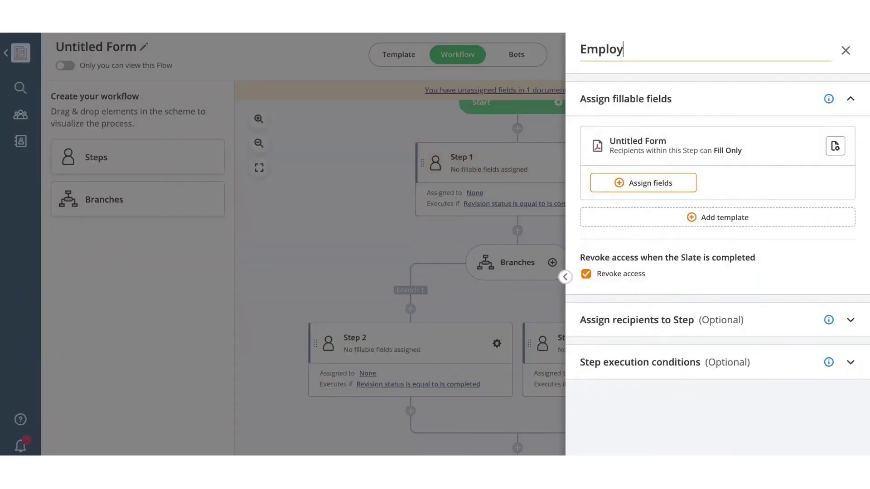
type("ee")
left_click(644, 181)
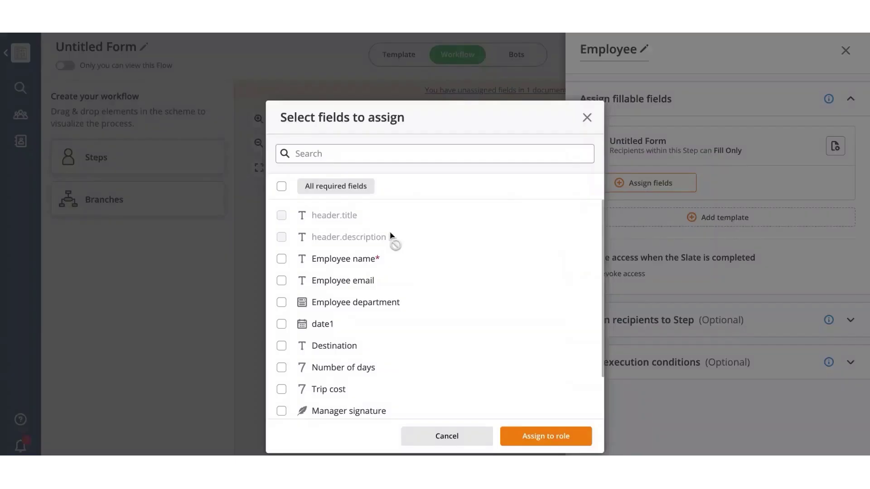
left_click(281, 281)
left_click(282, 302)
left_click(282, 324)
left_click(281, 346)
left_click(281, 368)
left_click(281, 389)
left_click(547, 437)
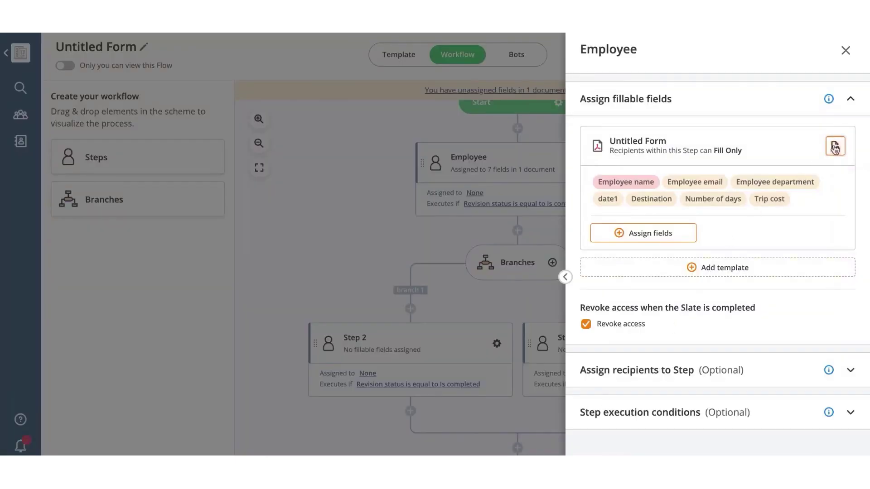
- Review the step's access and recipient settings, and name Travel request in its message
left_click(835, 145)
left_click(558, 166)
left_click(850, 371)
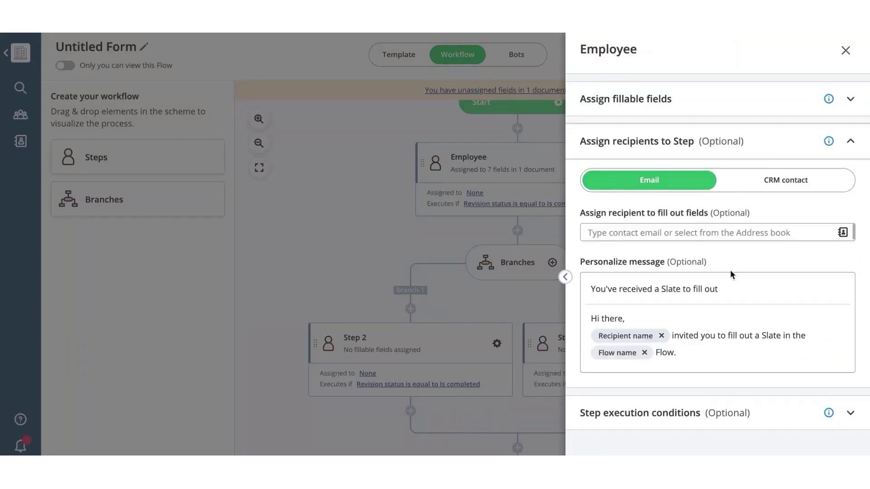
left_click(696, 231)
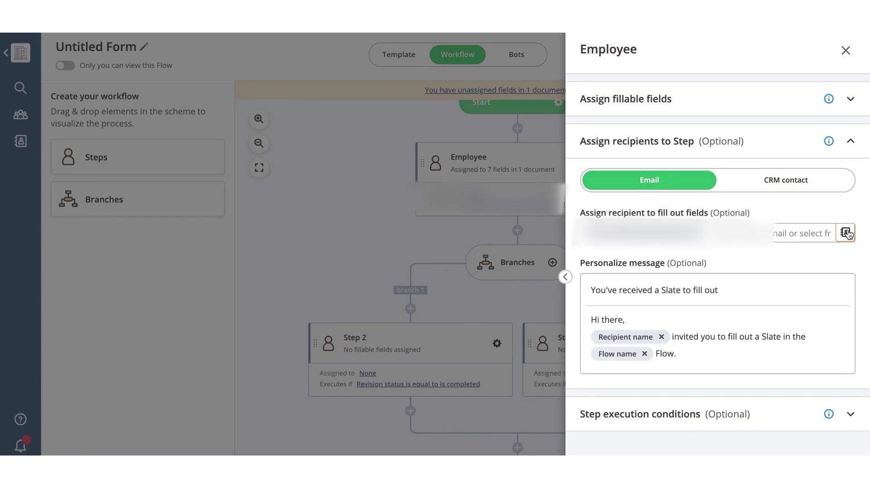
left_click(766, 182)
left_click(841, 235)
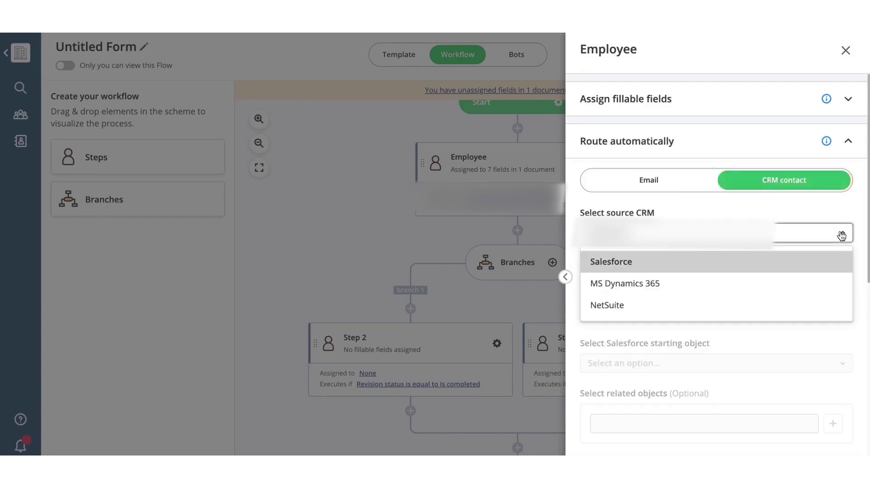
left_click(860, 252)
left_click(648, 181)
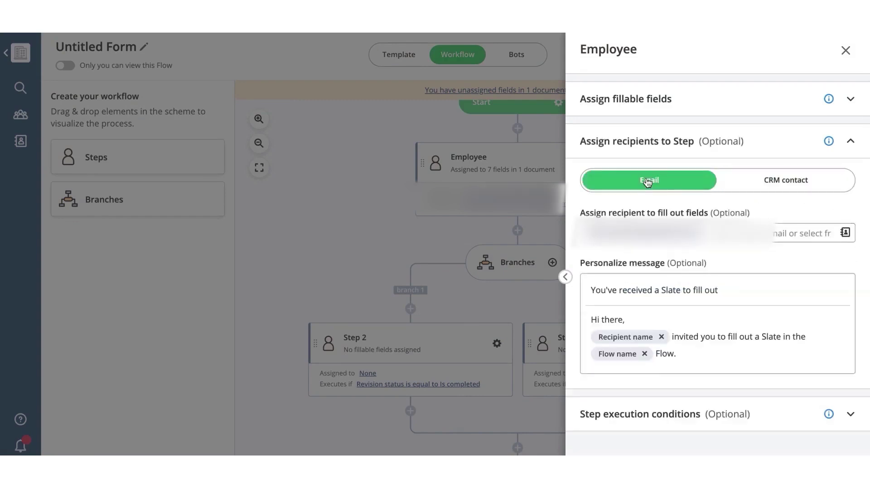
left_click(643, 354)
type("Travel request")
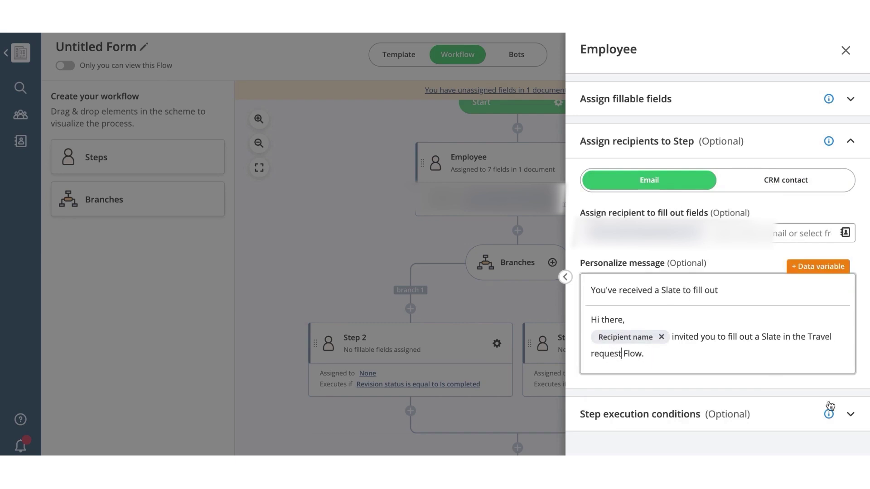
- Add a condition requiring the recipient's Email to equal the Employee email field
left_click(850, 414)
left_click(810, 247)
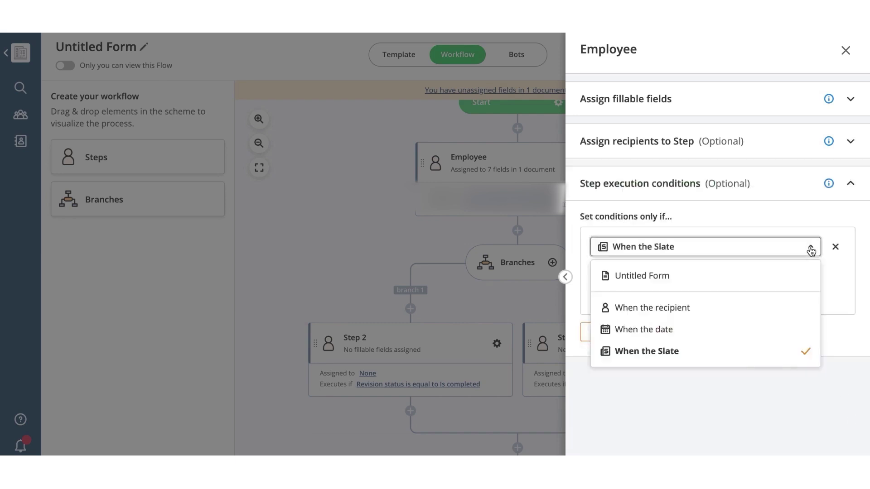
left_click(749, 312)
left_click(806, 271)
left_click(761, 313)
left_click(774, 295)
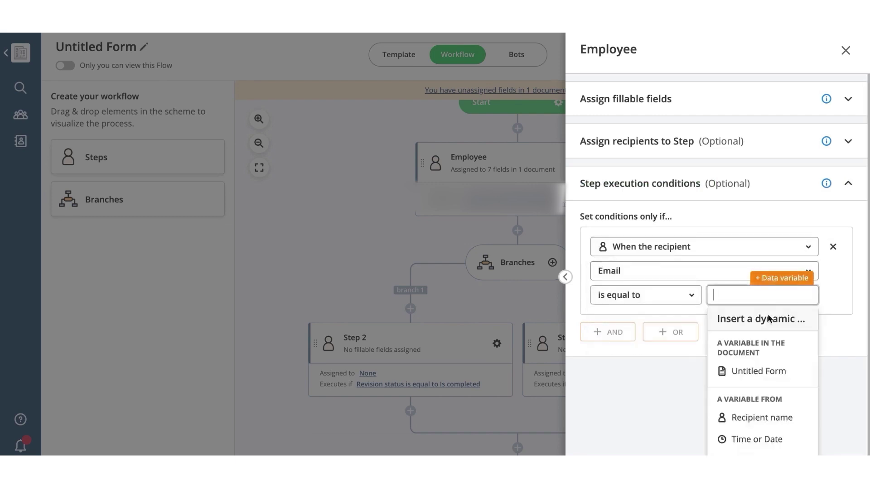
left_click(771, 355)
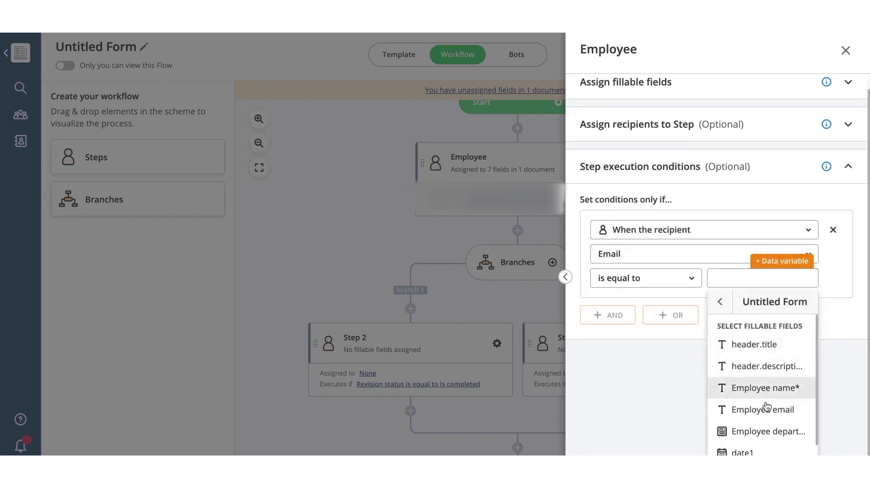
left_click(770, 410)
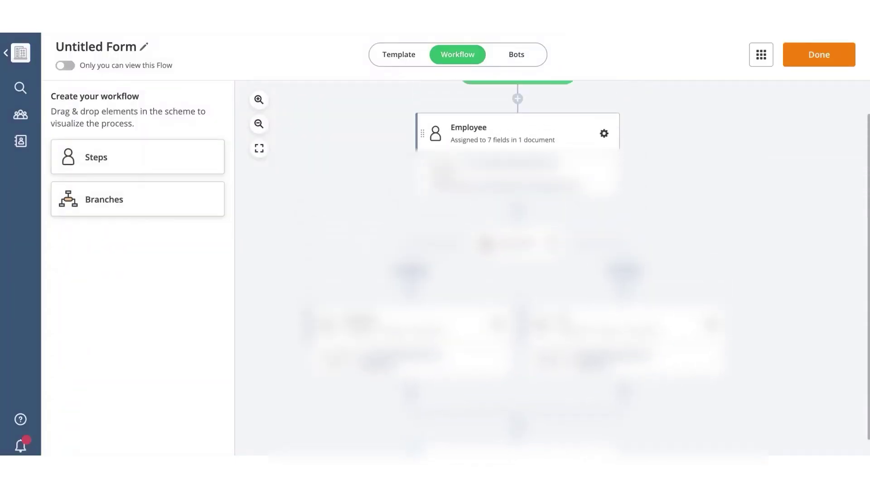
- Enable the email notification bot on Slate completion, review its settings, and finish the flow
left_click(518, 56)
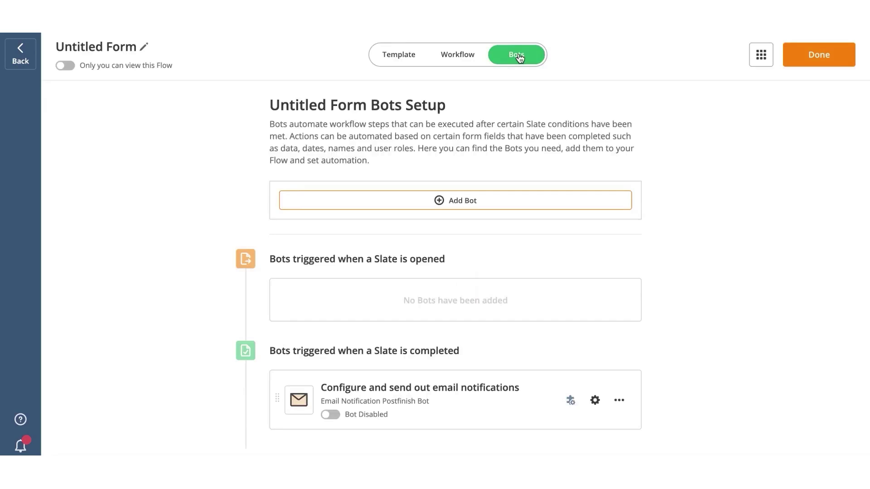
left_click(331, 415)
left_click(476, 201)
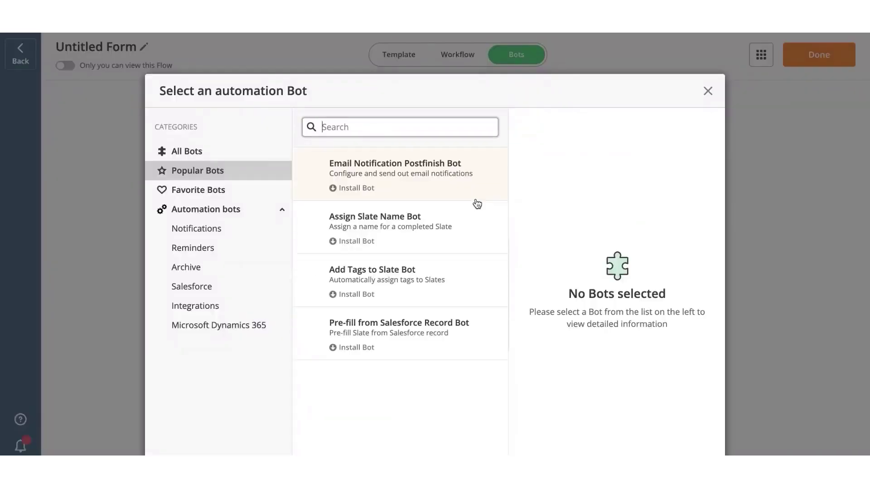
left_click(707, 91)
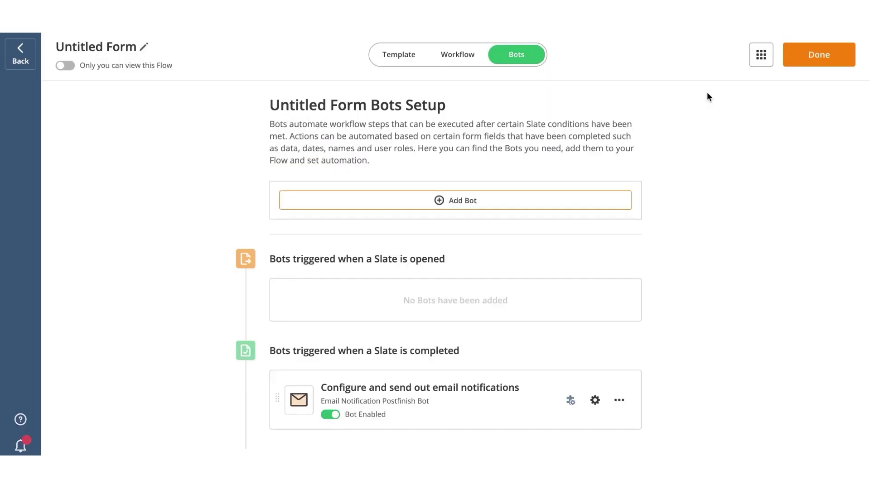
left_click(595, 399)
scroll(804, 319, "down", 3)
left_click(793, 467)
left_click(816, 54)
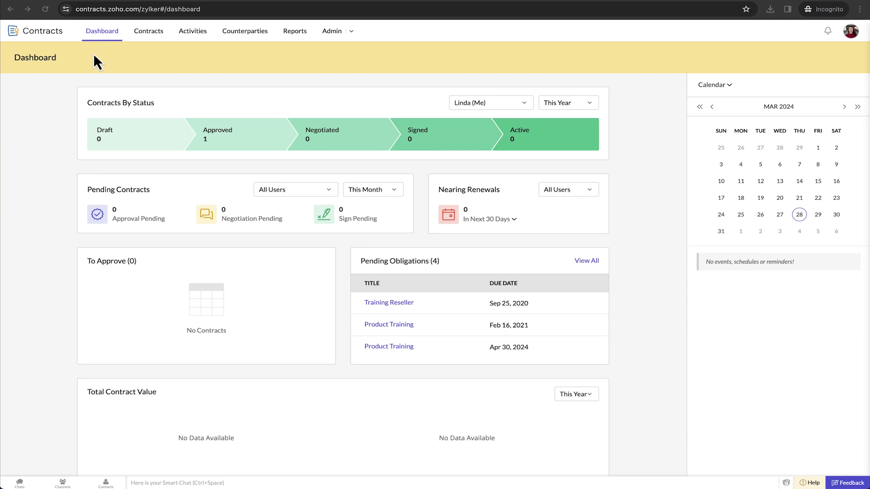
- From the Contracts list, create a new contract of type Statement of Work
left_click(159, 41)
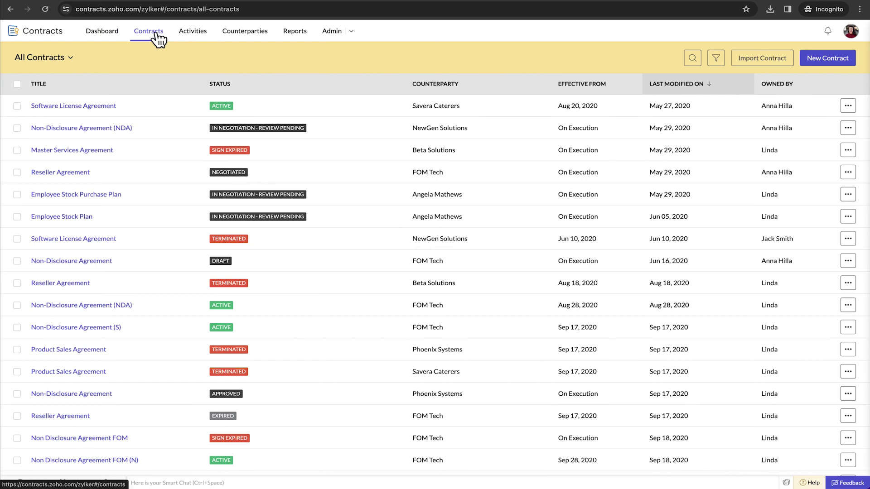
left_click(825, 61)
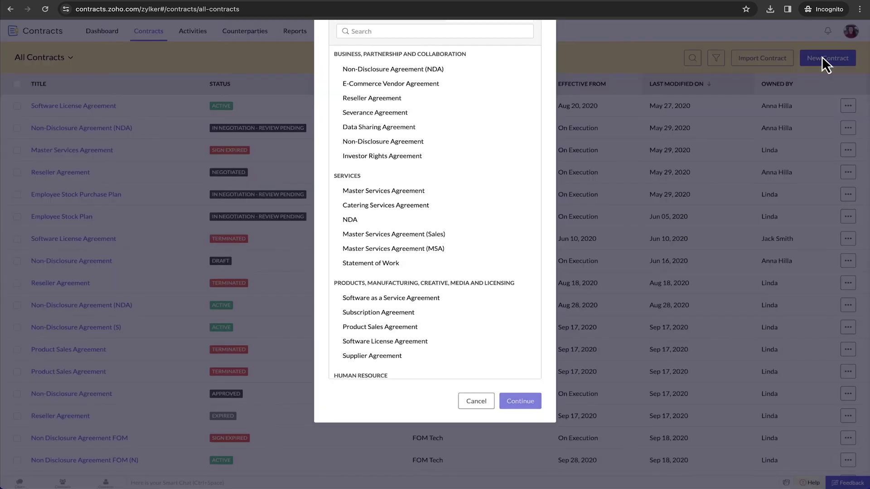
scroll(471, 190, "down", 4)
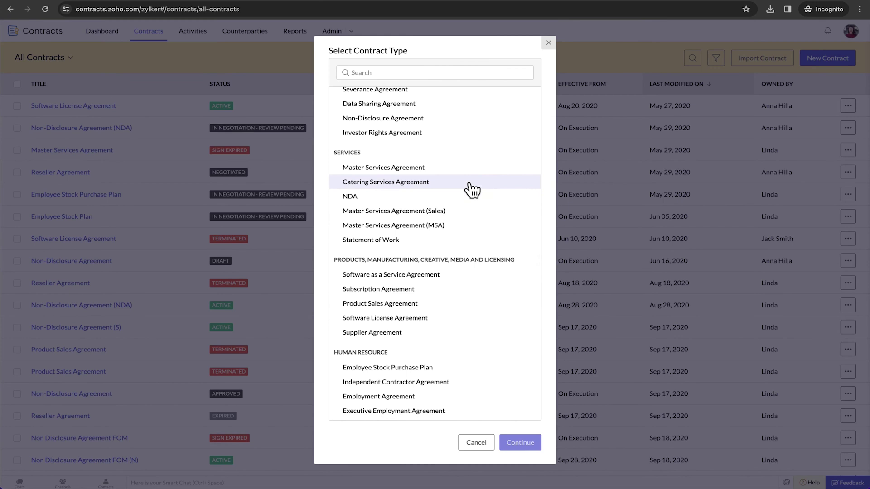
left_click(404, 238)
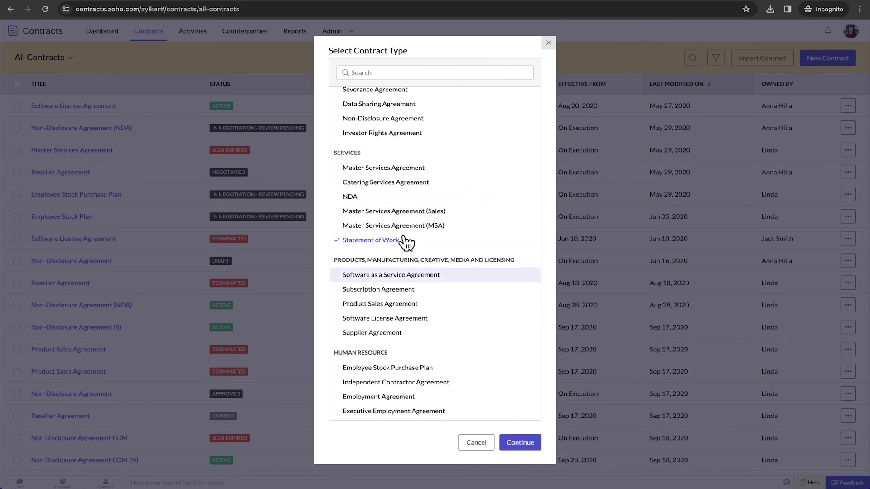
left_click(516, 443)
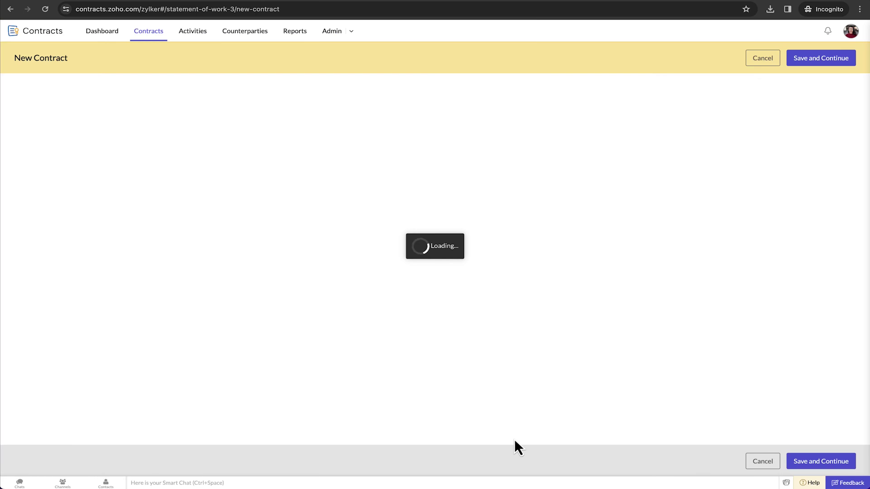
- Paste the contract title and choose Zenith Dynamics as the counterparty
left_click(347, 159)
type("SOW with Zenith Dynamics")
left_click(395, 277)
scroll(327, 238, "down", 1)
left_click(327, 237)
- Make the contract effective On Execution, running for a term of 2 years
left_click(417, 352)
left_click(332, 399)
left_click(587, 352)
left_click(504, 383)
left_click(580, 372)
left_click(584, 416)
left_click(524, 368)
type("2")
- Set 20-day termination and expiration notices, Manual renewal, and the expiration reminder days
scroll(480, 390, "down", 1)
left_click(365, 350)
type("20")
left_click(269, 412)
left_click(476, 411)
left_click(474, 444)
scroll(342, 355, "down", 2)
left_click(342, 354)
type("20")
left_click(464, 348)
- Enter an amount of 100000 with All Taxes Included and save the contract
left_click(388, 410)
type("10")
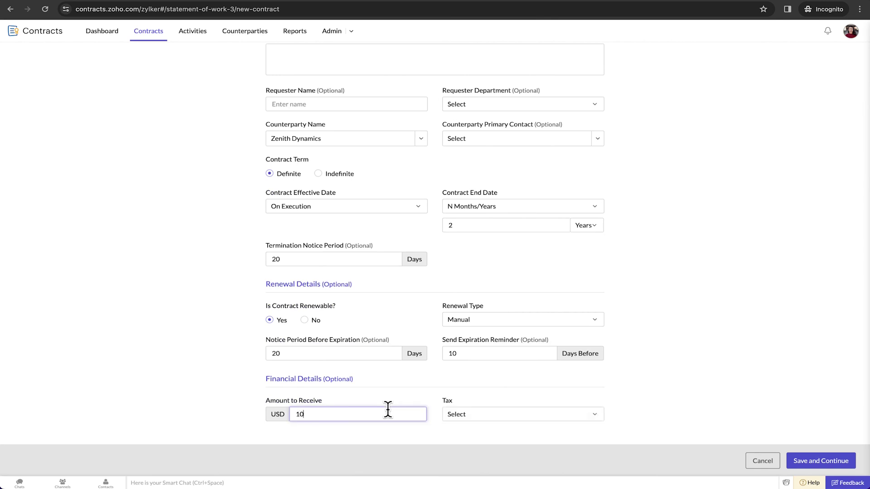
type("0000")
left_click(593, 413)
left_click(496, 432)
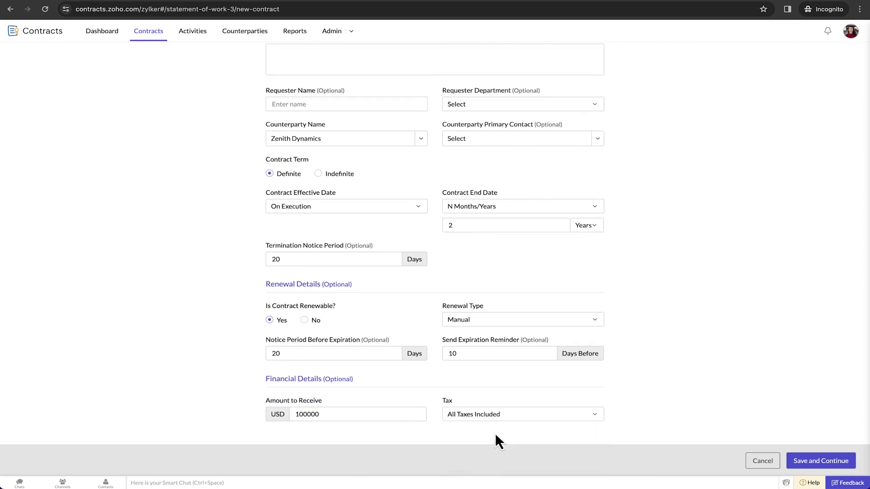
left_click(821, 462)
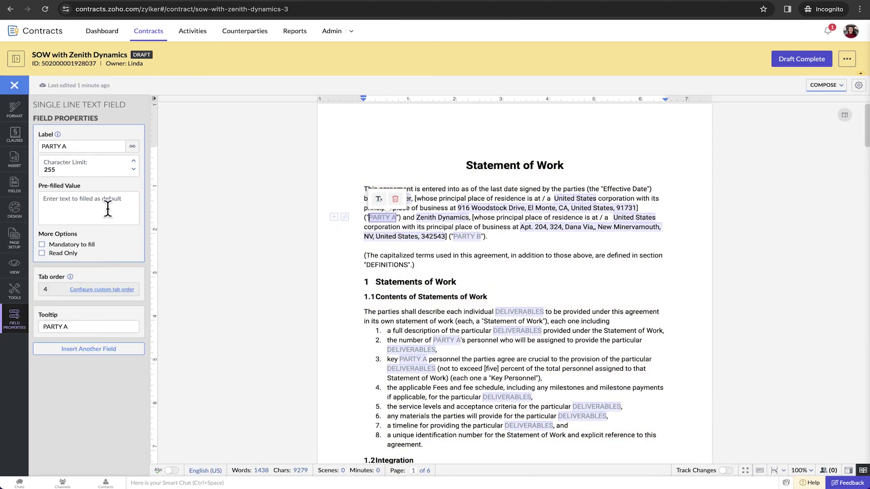
- Pre-fill PARTY A with Zylker and PARTY B with Zenith Dynamics
left_click(107, 207)
type("Zylker")
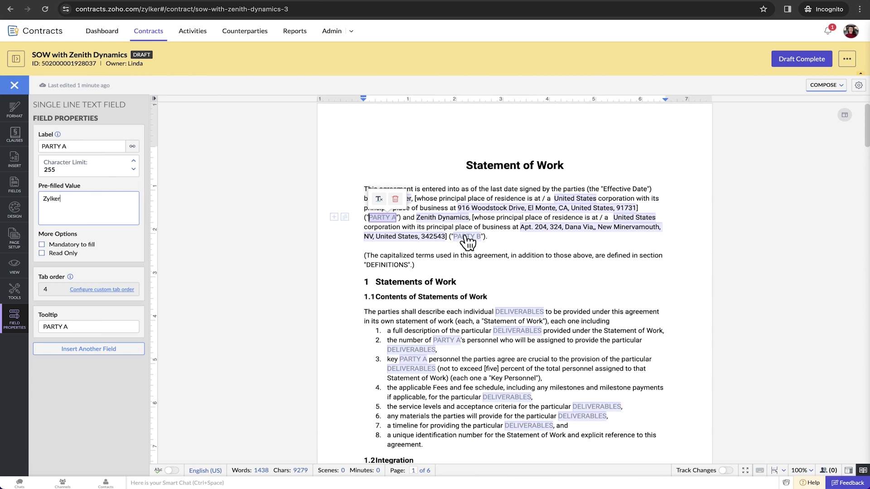
left_click(467, 236)
left_click(72, 199)
type("Zenith Dyna")
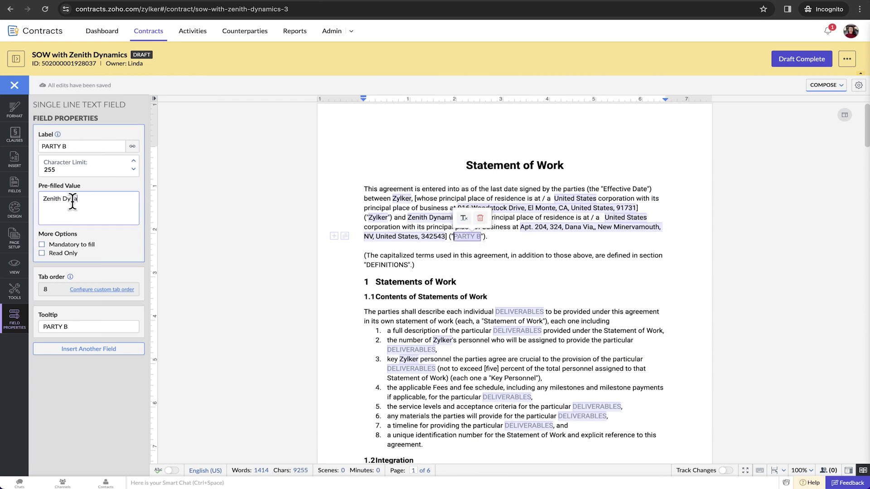
type("mics")
left_click(501, 255)
- Look over the font and font size formatting options and scroll through the agreement
left_click(81, 201)
left_click(86, 203)
left_click(86, 203)
left_click(113, 202)
left_click(112, 202)
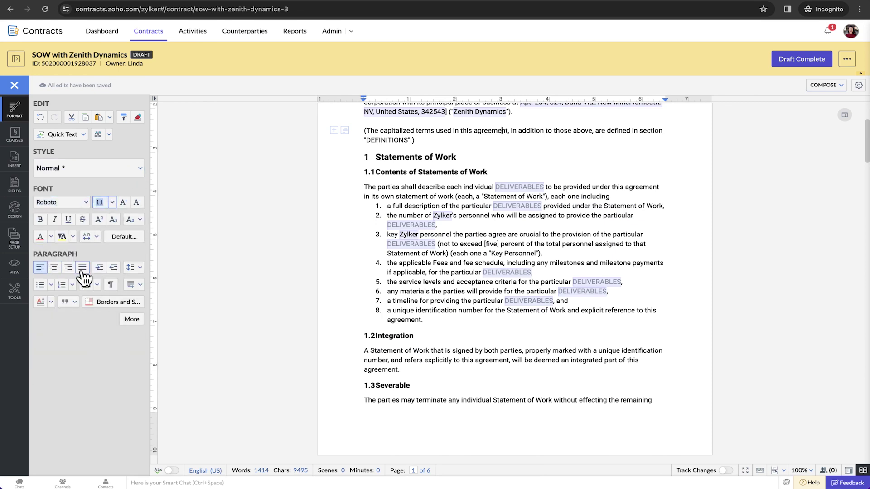
scroll(412, 258, "down", 5)
scroll(414, 257, "down", 14)
scroll(413, 252, "down", 3)
scroll(412, 253, "up", 20)
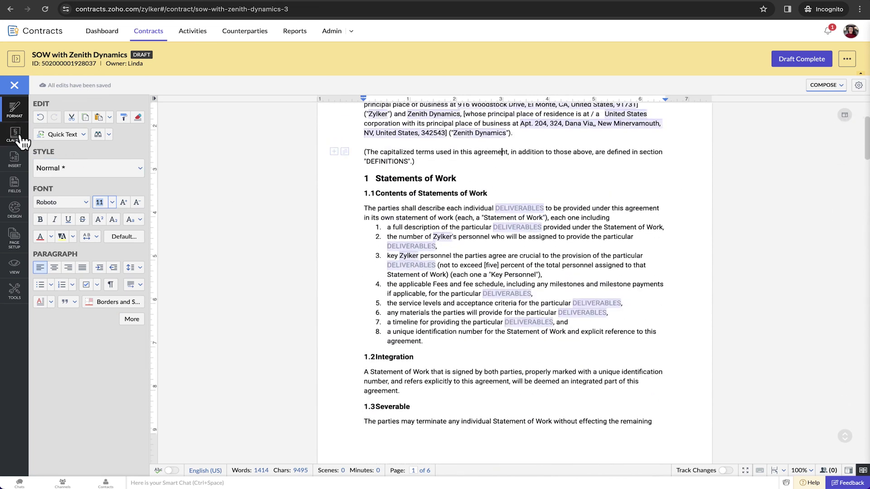
- In Clauses, toggle Statements of Work and switch Payment of Fees to Product Sales Agreement
left_click(18, 136)
left_click(37, 120)
left_click(37, 121)
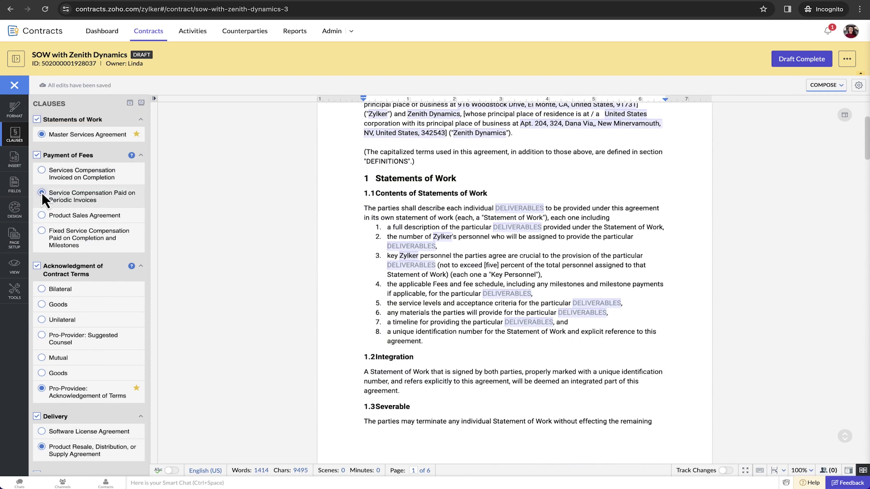
left_click(42, 216)
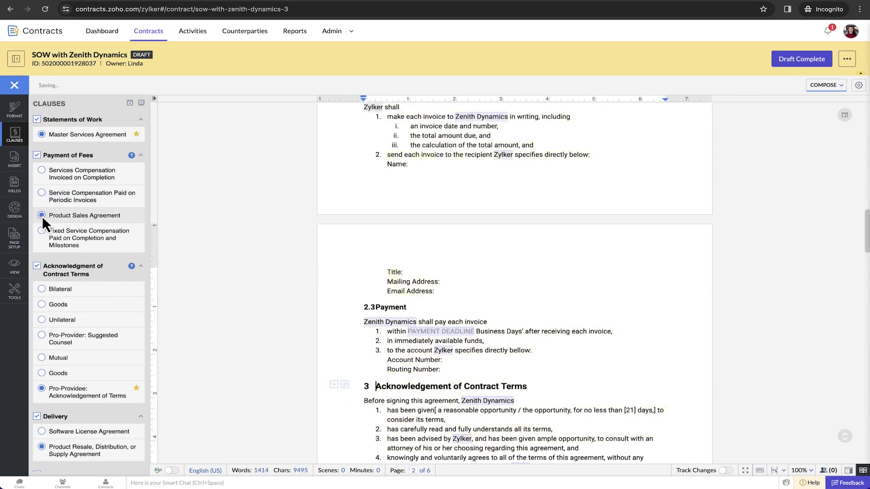
scroll(328, 248, "down", 3)
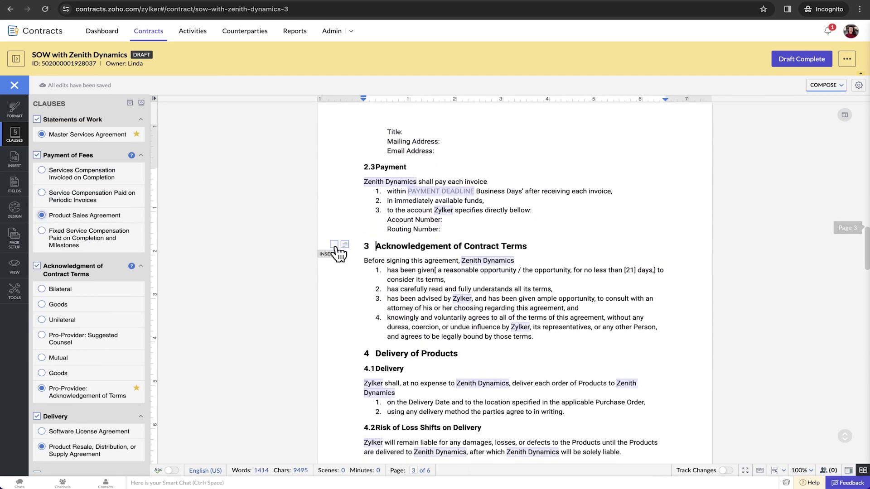
scroll(335, 252, "up", 3)
left_click(16, 59)
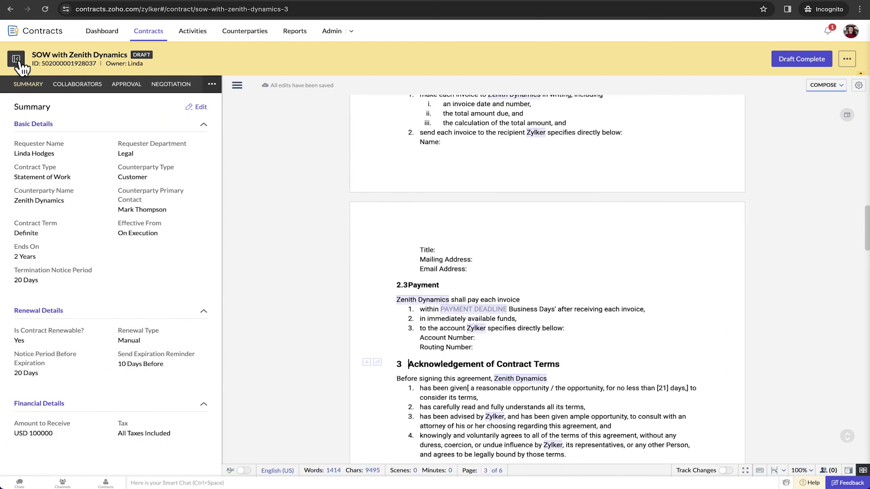
- Share the SOW with a colleague as a collaborator with Comment Only permission
left_click(80, 86)
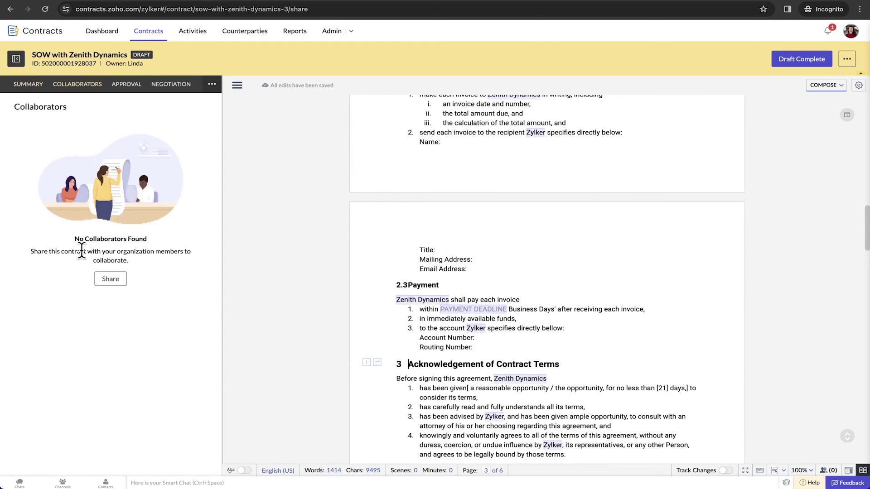
left_click(110, 278)
type("Anna")
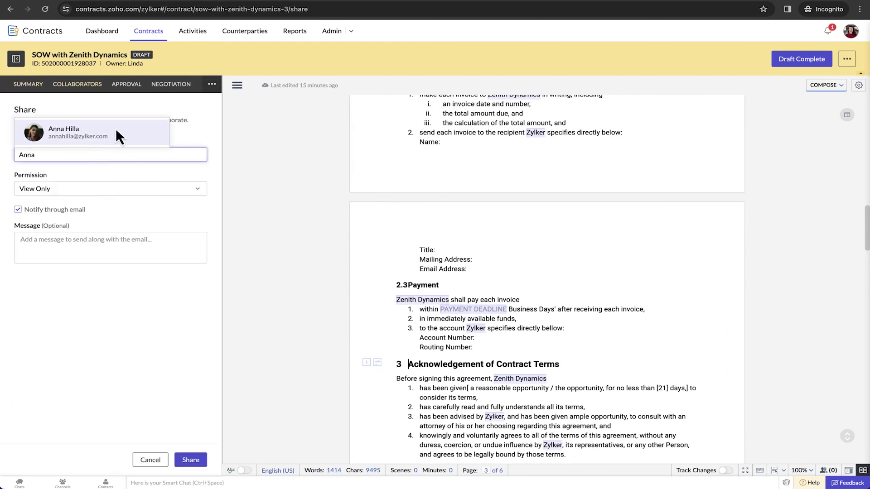
left_click(115, 130)
left_click(83, 188)
left_click(60, 222)
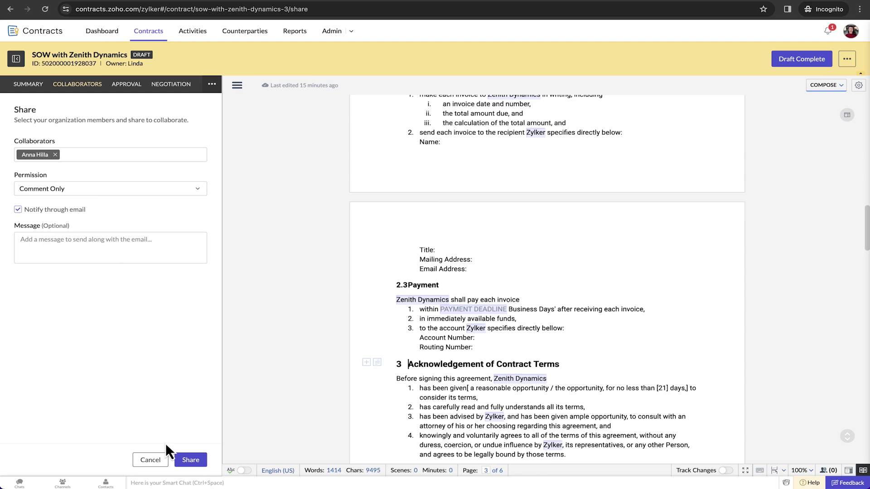
left_click(191, 460)
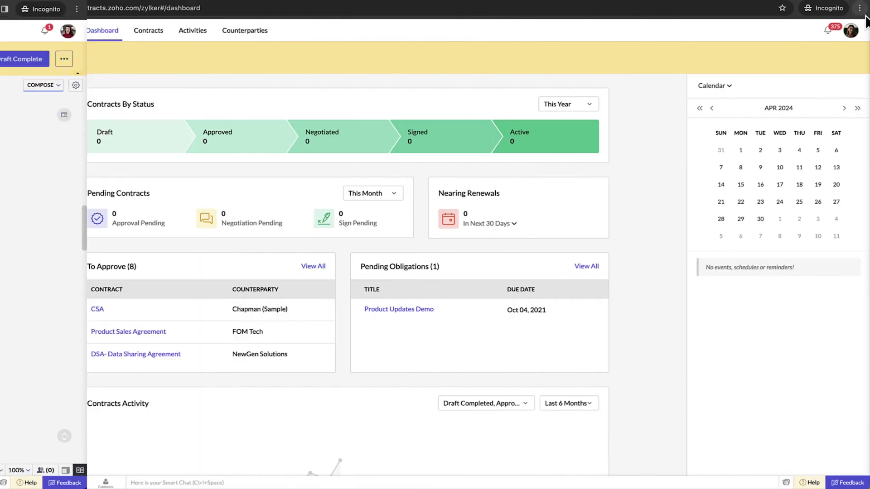
- Open the shared SOW with Zenith Dynamics from the collaborator's notifications
left_click(832, 32)
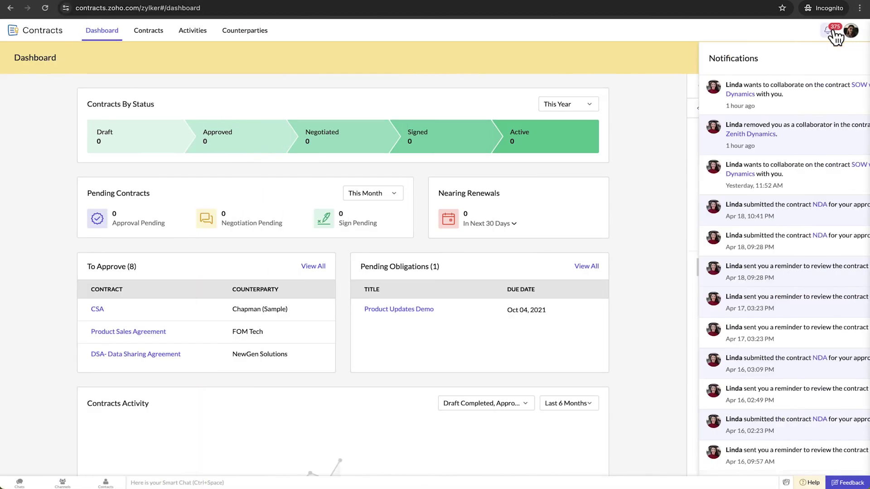
left_click(816, 86)
scroll(498, 190, "down", 5)
scroll(469, 248, "down", 5)
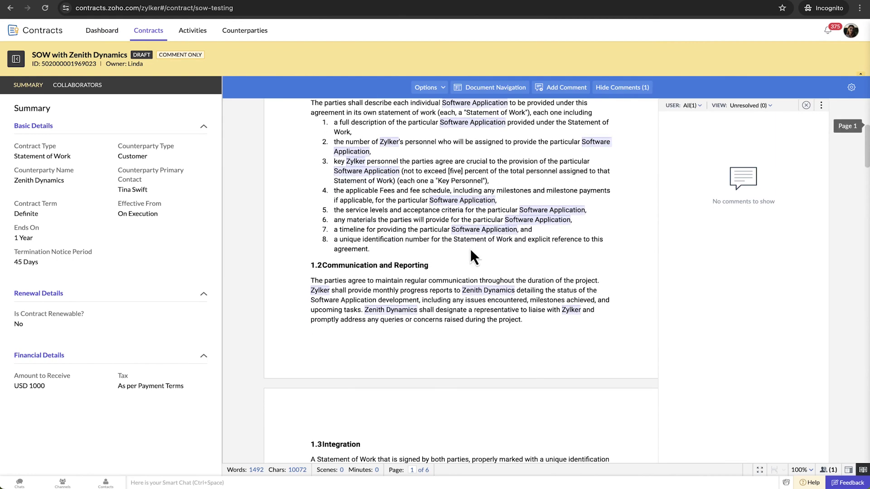
- Comment 'We can remove this clause.' on section 1.2, then open the owner's comment notification
left_click_drag(526, 321, 323, 267)
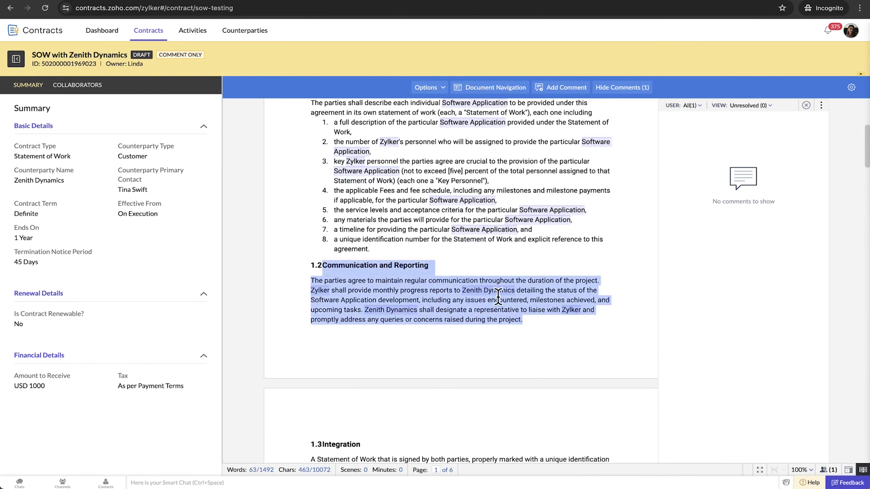
left_click(567, 87)
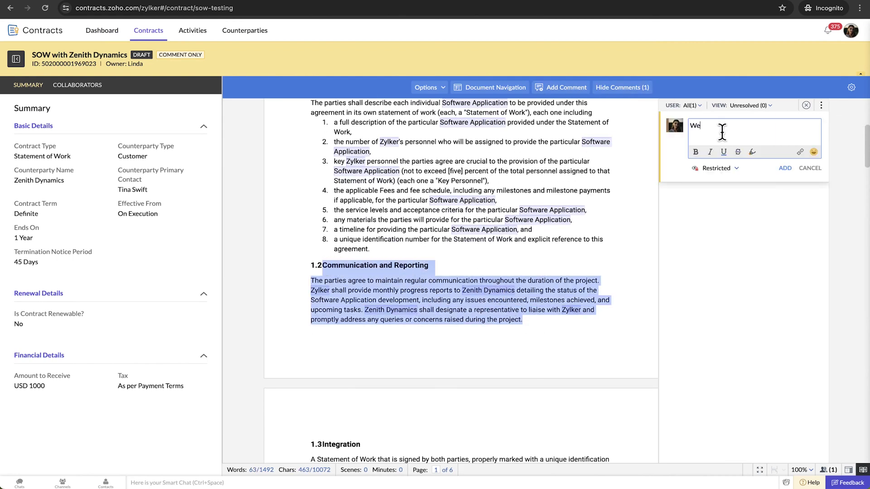
type(".")
left_click(724, 168)
left_click(785, 168)
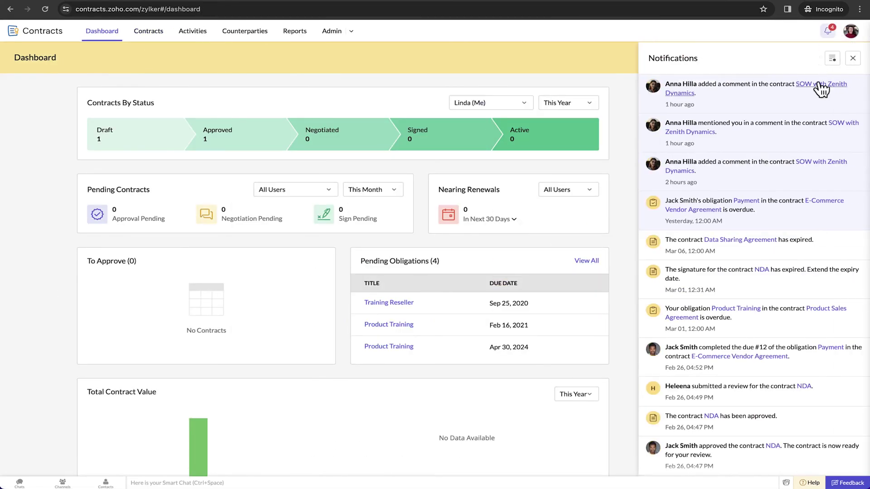
left_click(819, 89)
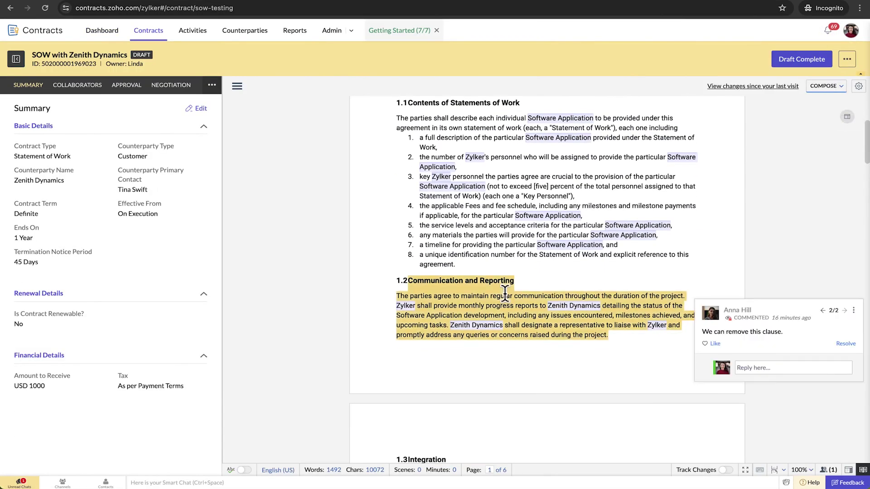
- Reply to the collaborator's comment and resolve the thread
left_click(753, 367)
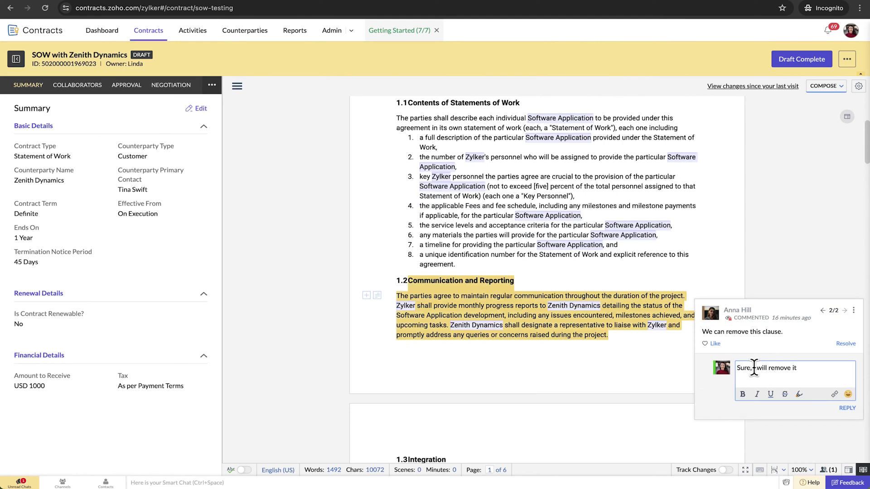
left_click(847, 408)
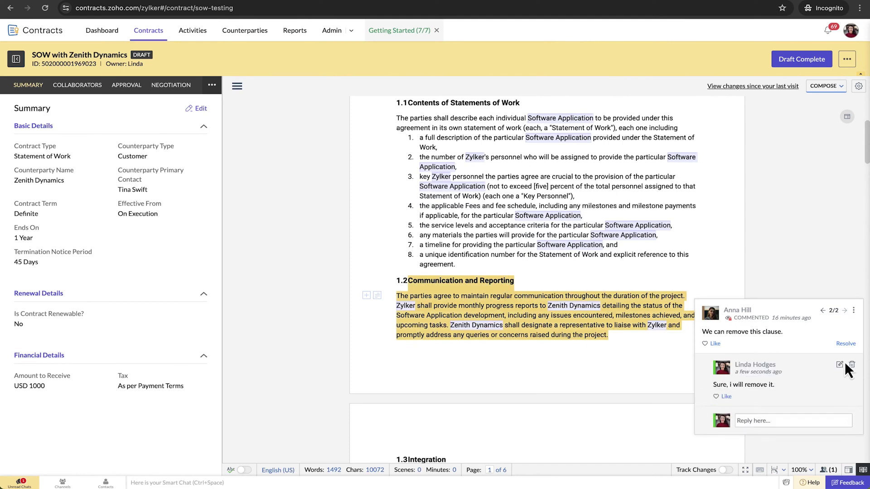
left_click(846, 344)
- Delete section 1.2 Communication and Reporting and mark the draft complete
left_click_drag(610, 336, 408, 281)
key("Delete")
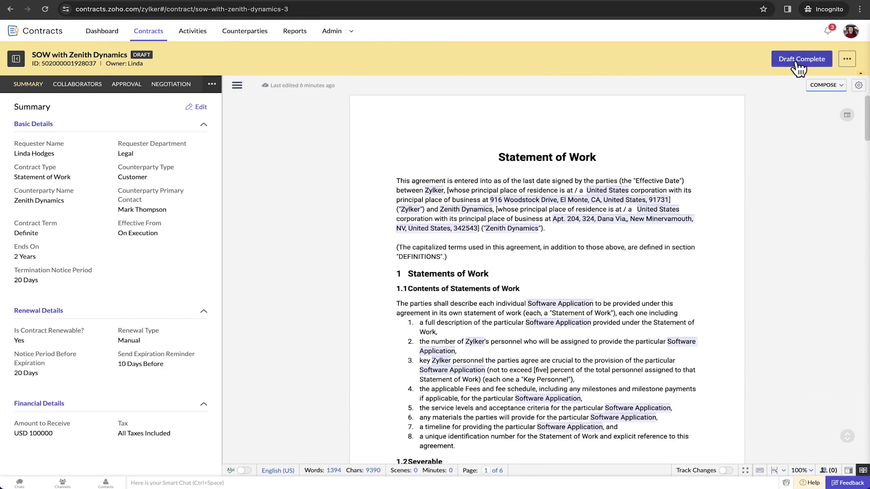
left_click(799, 59)
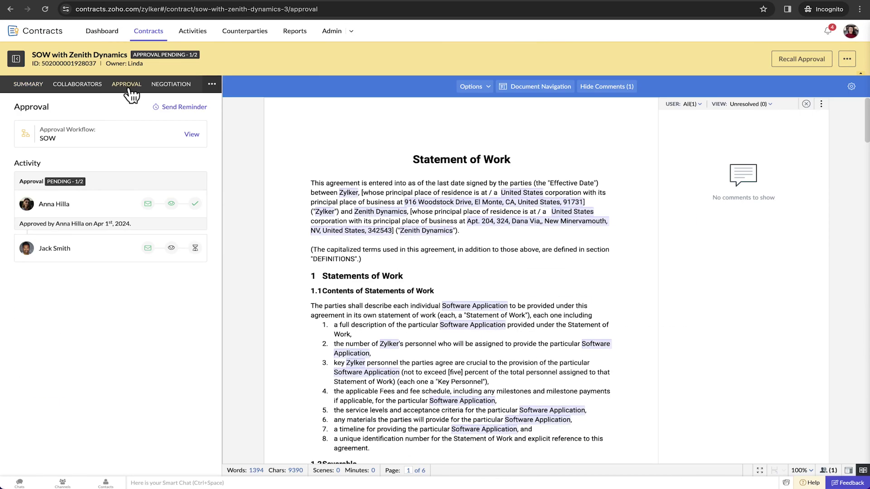
- Inspect the SOW approval workflow, then check the approval status icons
left_click(191, 136)
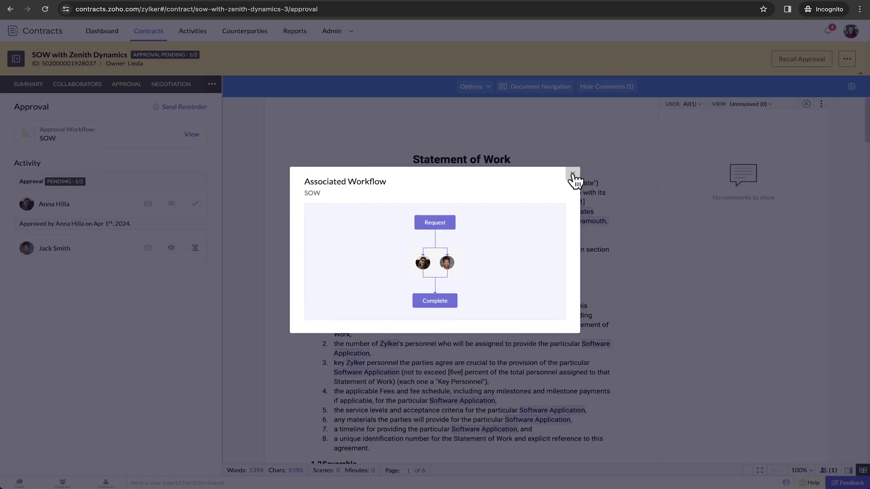
left_click(572, 174)
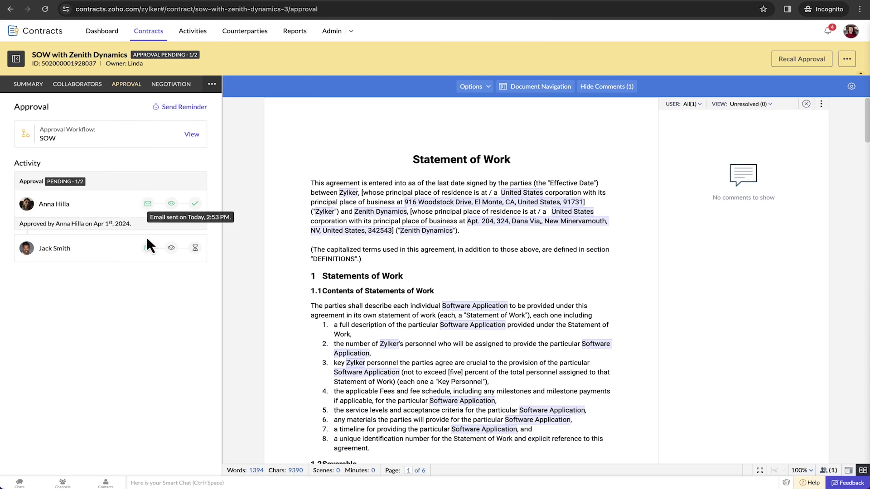
mouse_move(171, 207)
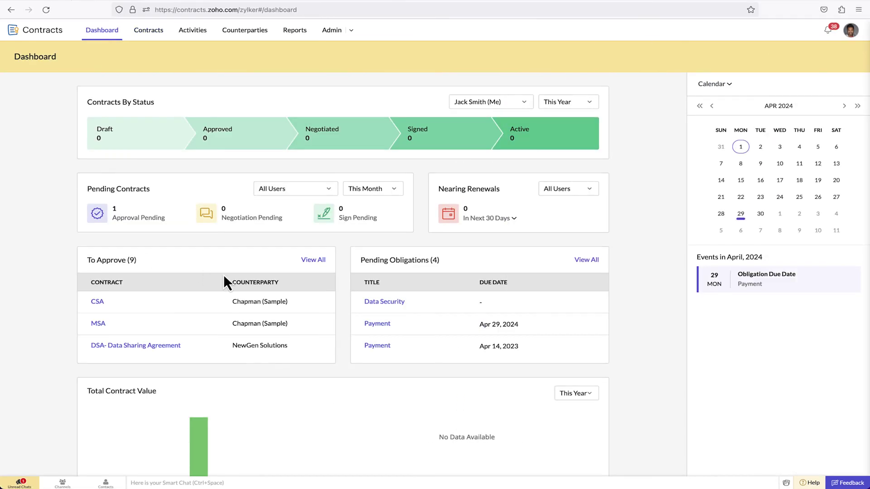
- Approve the pending SOW with Zenith Dynamics, adding an approval message
scroll(198, 302, "down", 3)
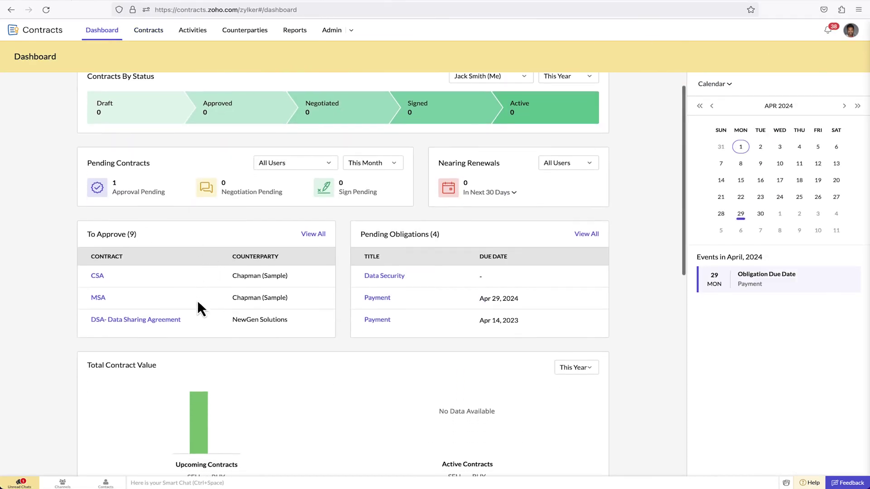
scroll(198, 303, "up", 3)
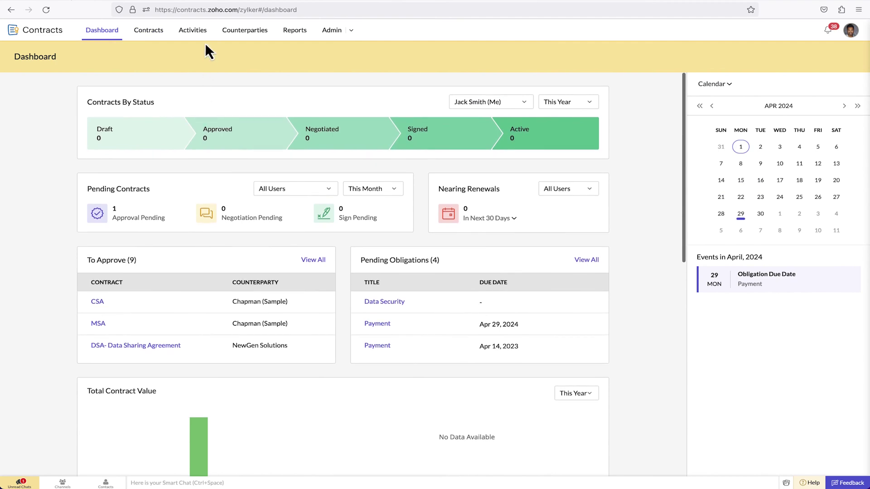
left_click(199, 32)
left_click(60, 74)
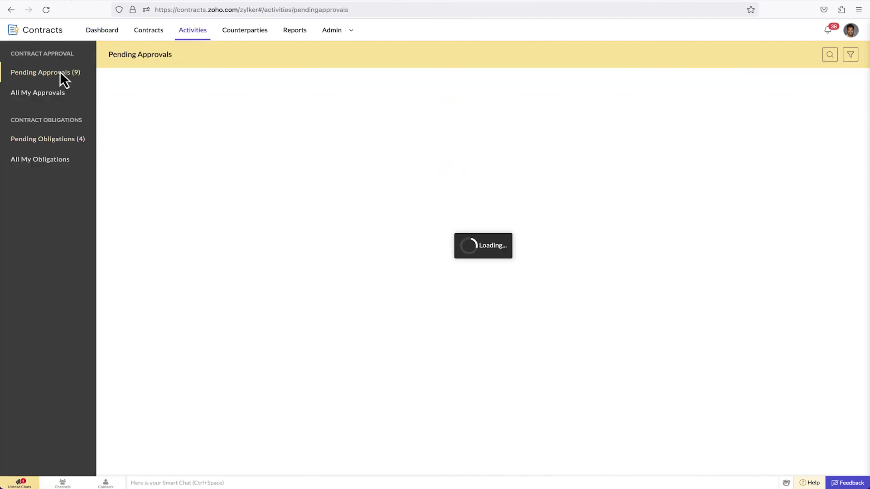
left_click(159, 98)
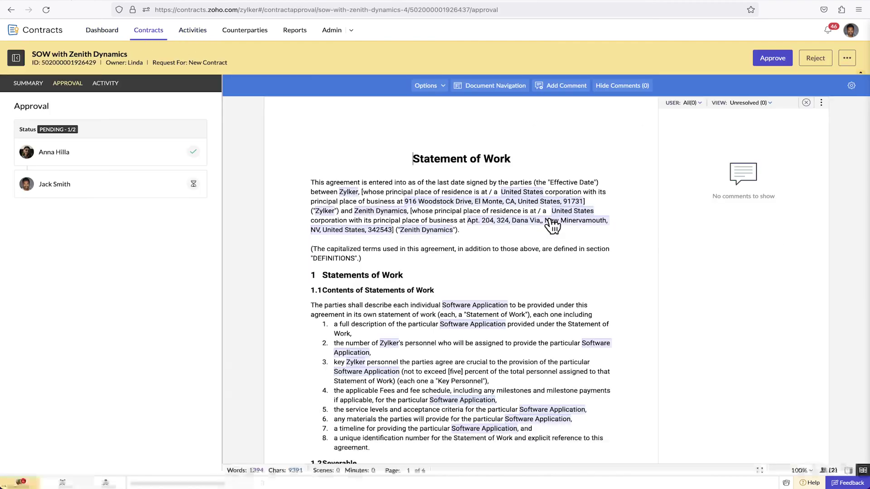
left_click(770, 62)
type("I have approved the contract. You can proceed with negotiation.")
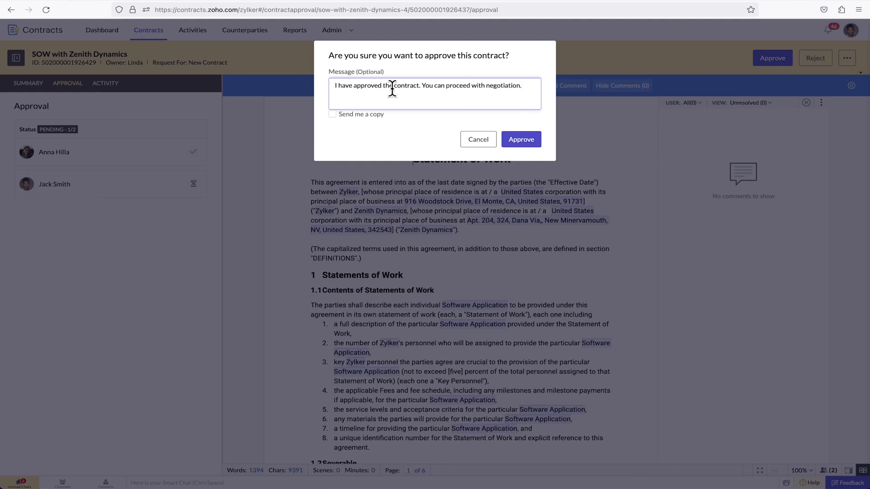
left_click(521, 139)
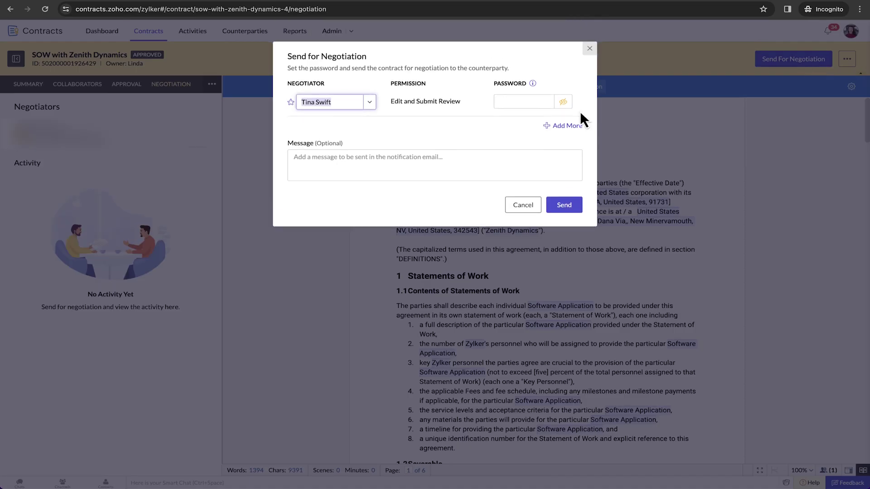
- Send the SOW for negotiation with an access password, then open the review email
left_click(510, 103)
type("12")
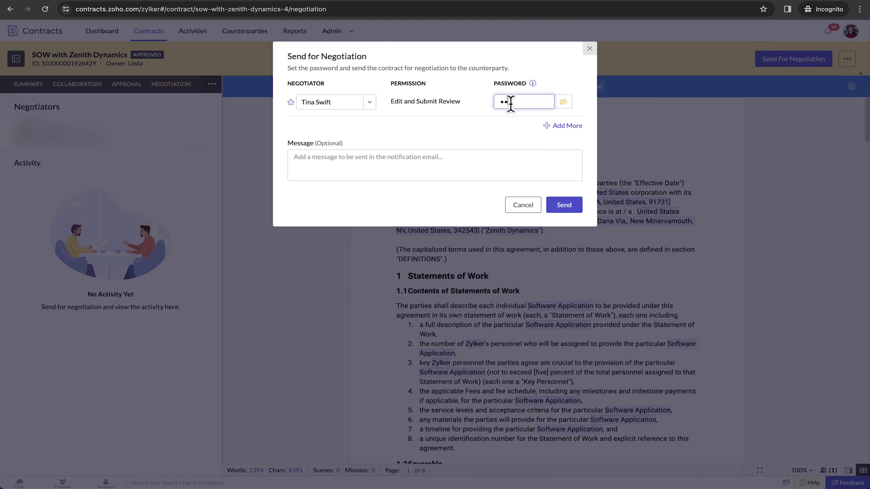
left_click(564, 205)
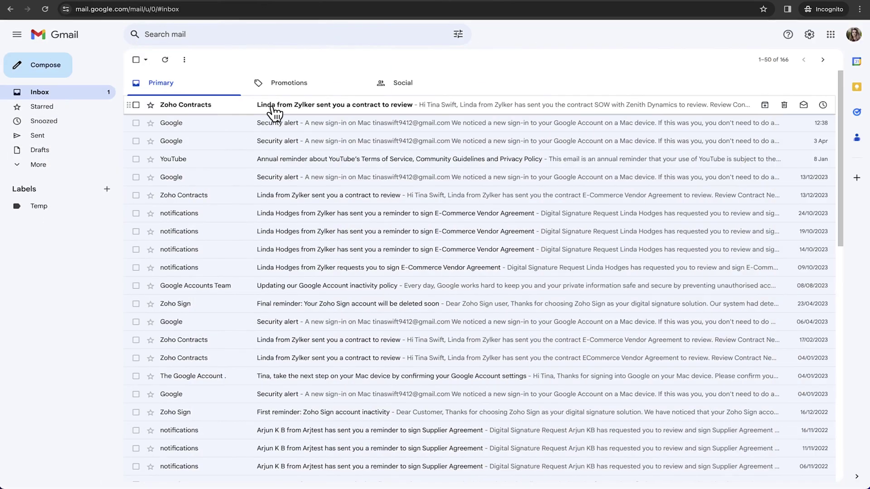
left_click(272, 111)
- Open the review link and unlock the shared SOW with its password
left_click(477, 257)
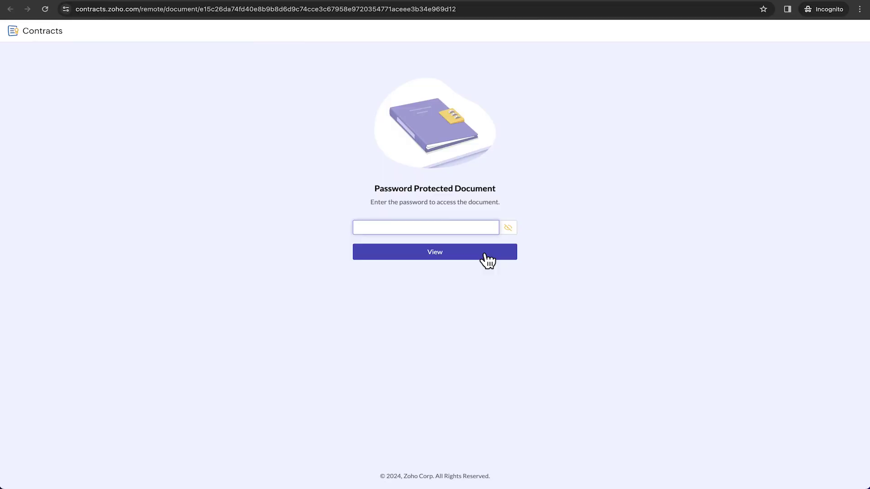
type("•••")
left_click(461, 253)
scroll(379, 259, "down", 2)
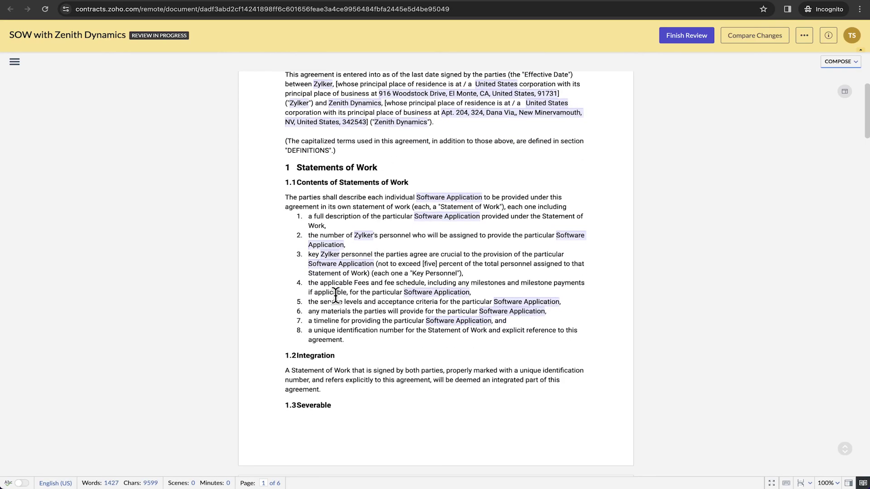
- Comment 'We can remove this clause.' on the Integration clause, visible to All
left_click_drag(322, 389, 296, 355)
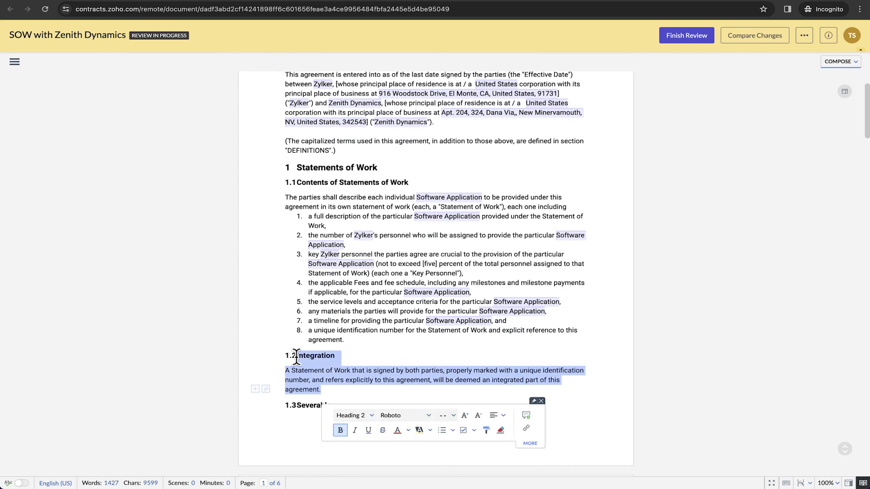
left_click(525, 415)
type("We can remove this clause.")
left_click(398, 383)
left_click(400, 290)
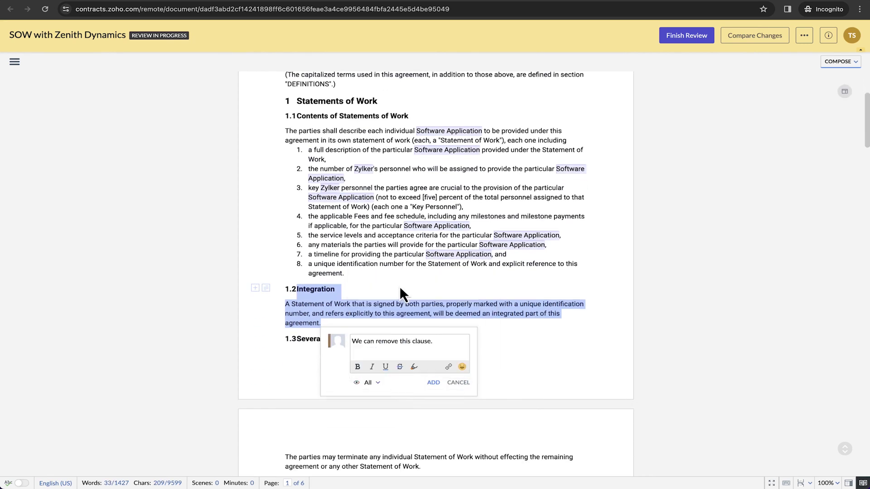
left_click(433, 383)
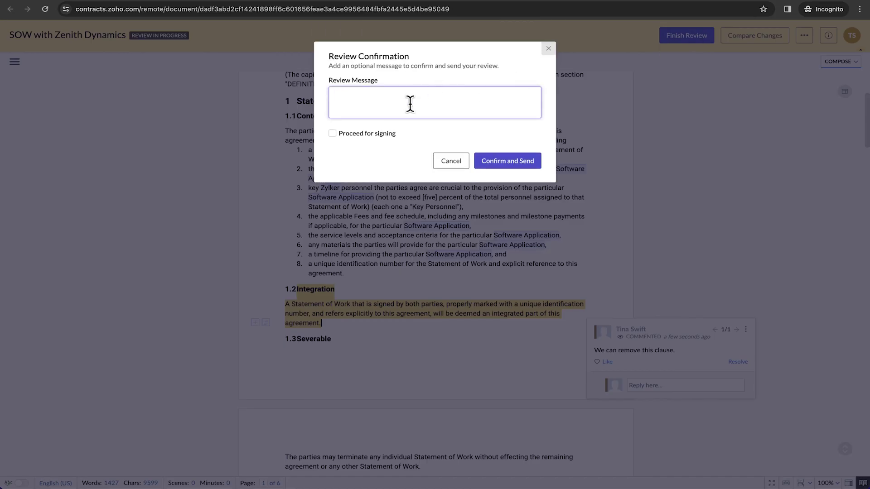
- Submit the review with a confirmation message and Proceed for signing ticked
type("I have reviewed the contract and shared one suggestion. Please check and proceed.")
left_click(331, 134)
left_click(497, 159)
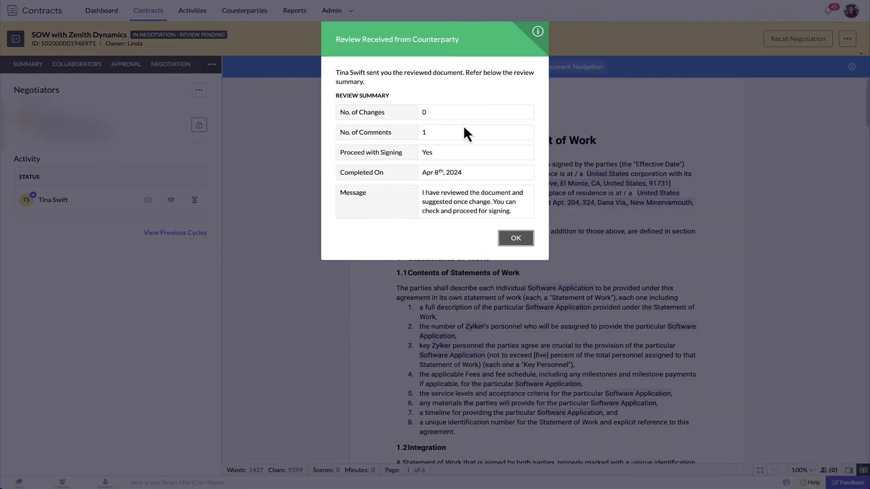
- Reply that the Integration clause is necessary, resolve the comment, and mark the SOW negotiated
left_click(516, 240)
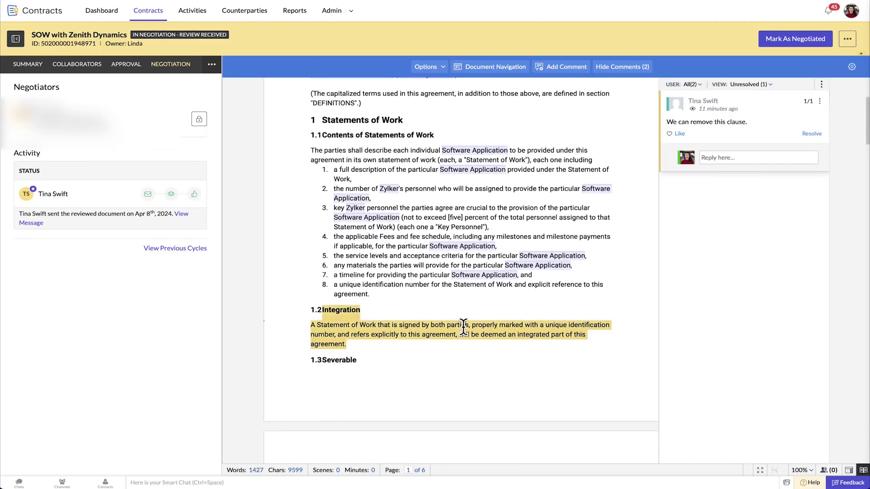
left_click(734, 157)
type("This clause is necessary. So, we can proceed with this clause.")
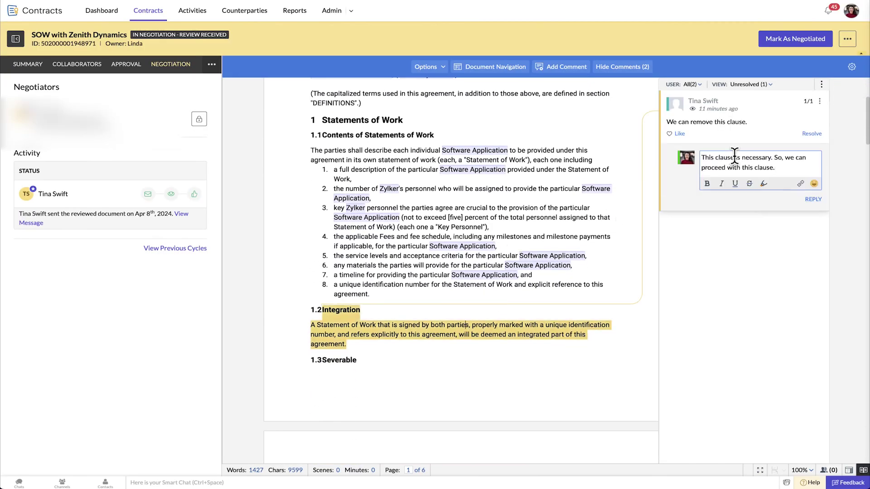
left_click(814, 200)
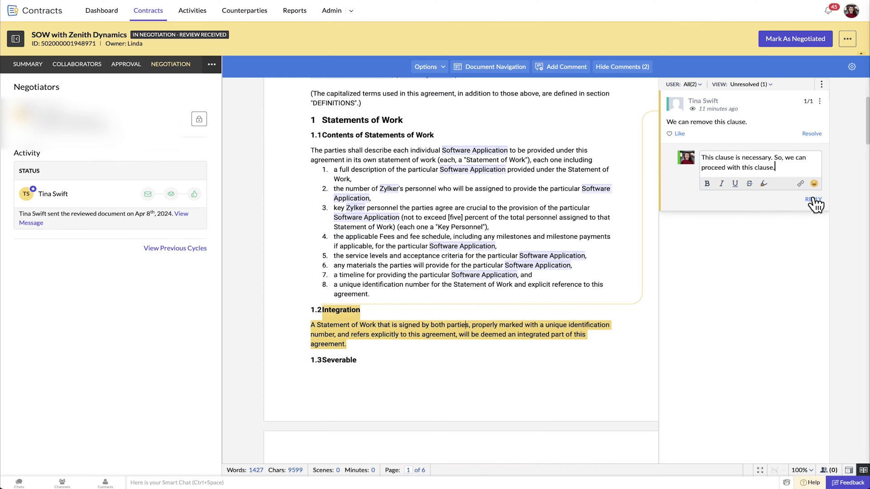
left_click(810, 134)
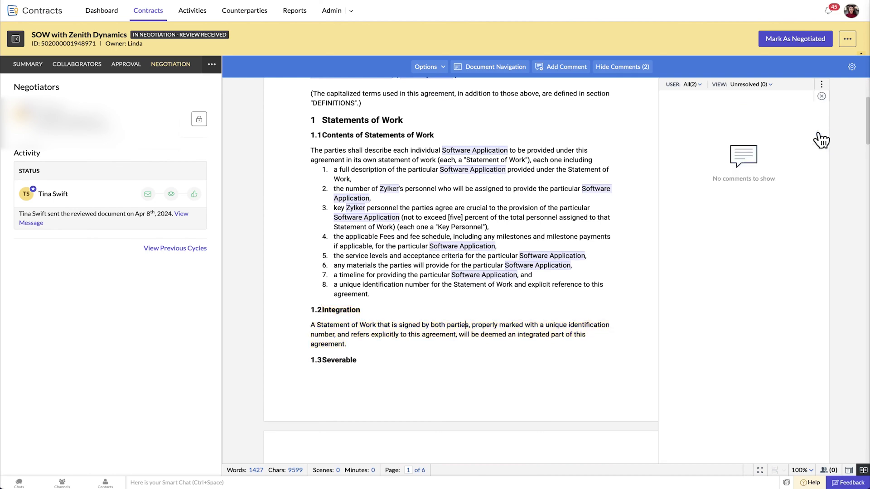
left_click(805, 45)
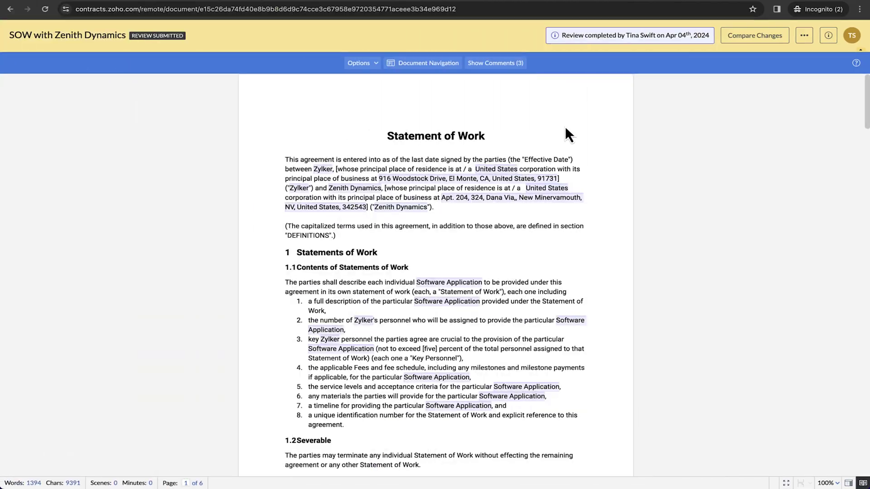
- Compare the current review cycle against Cycle #1 and scroll through the differences
left_click(754, 35)
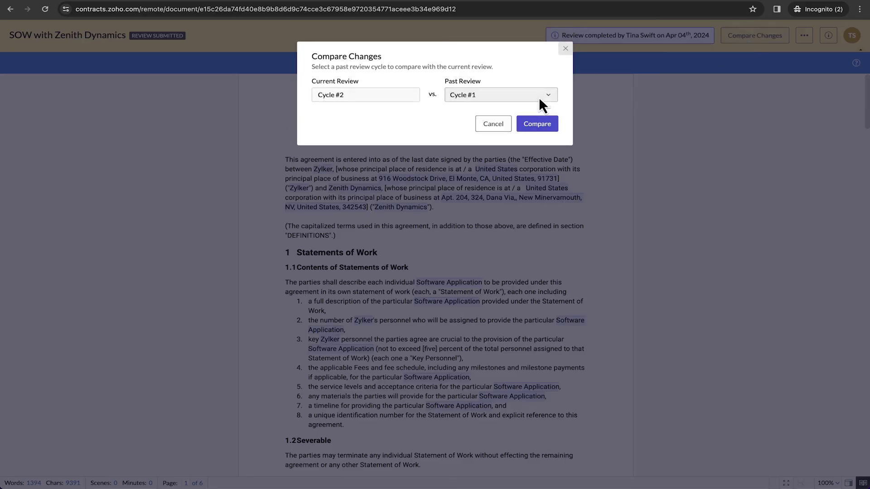
left_click(537, 125)
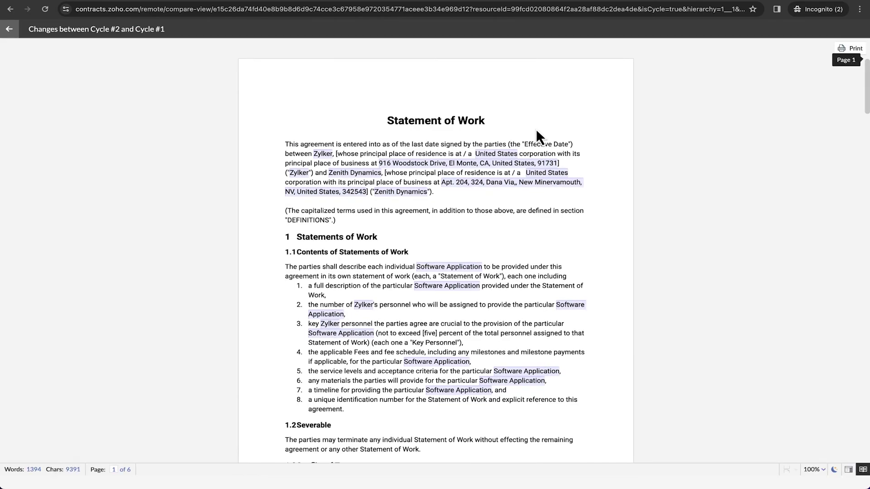
scroll(536, 129, "down", 10)
scroll(536, 129, "down", 5)
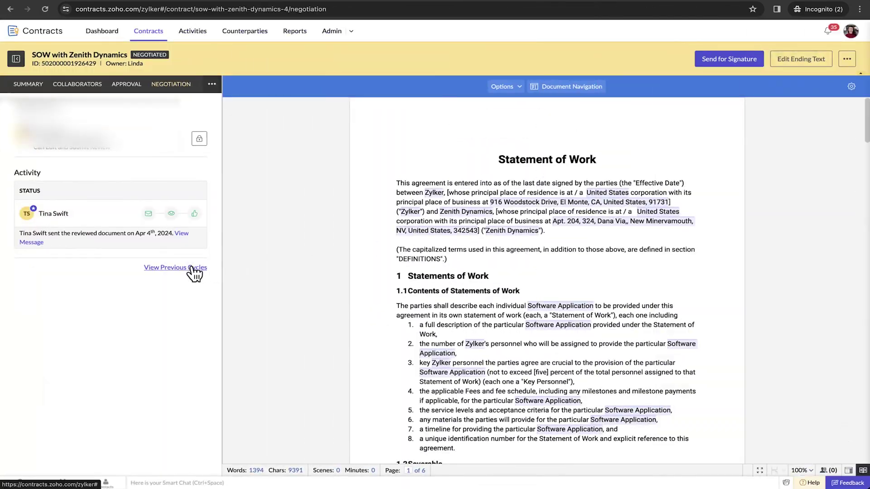
- Show the previous negotiation cycles and view the earlier cycle's review summary
left_click(195, 271)
left_click(182, 188)
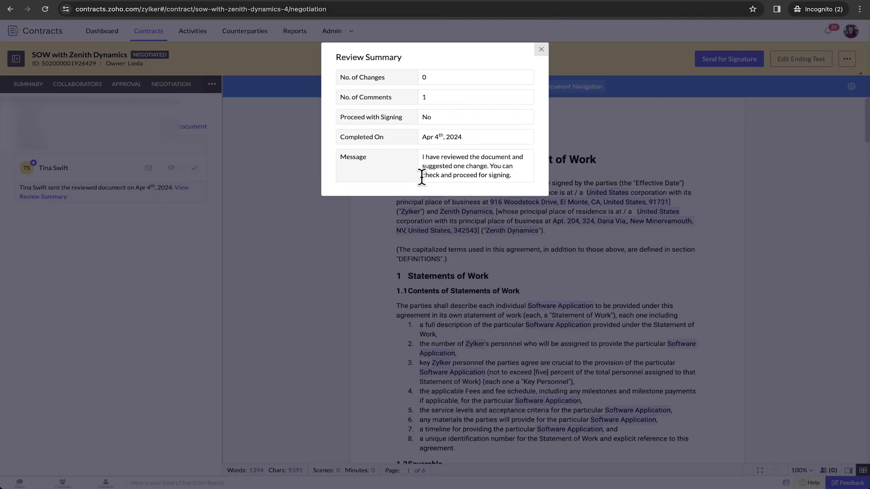
left_click(541, 49)
- Open the earlier cycle's document, then switch to the Cycle #2 document and scroll through it
left_click(191, 127)
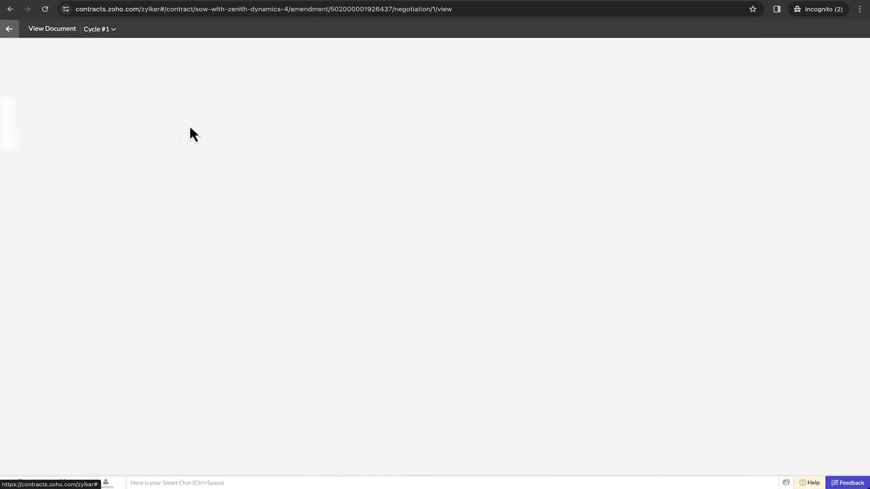
left_click(99, 29)
left_click(101, 66)
scroll(389, 238, "down", 6)
scroll(389, 237, "down", 20)
scroll(388, 233, "up", 20)
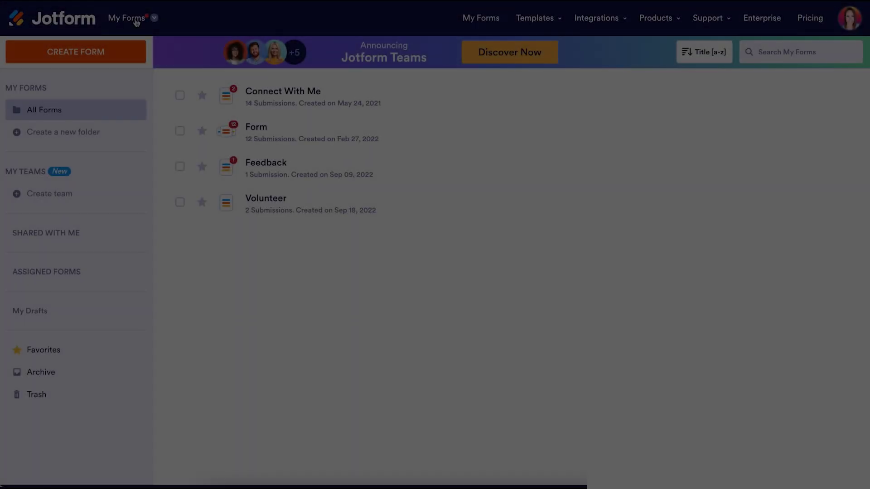
- Go to My Sign Documents, create a new sign document and choose to start from a template
left_click(136, 19)
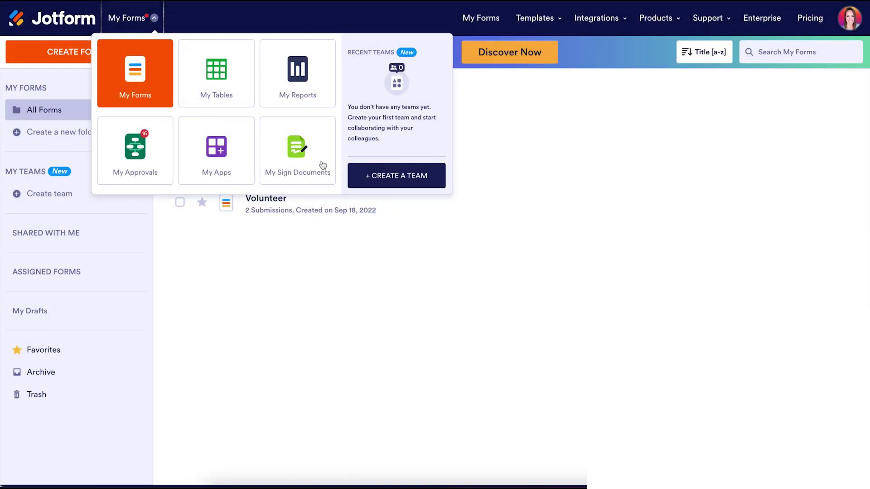
left_click(302, 159)
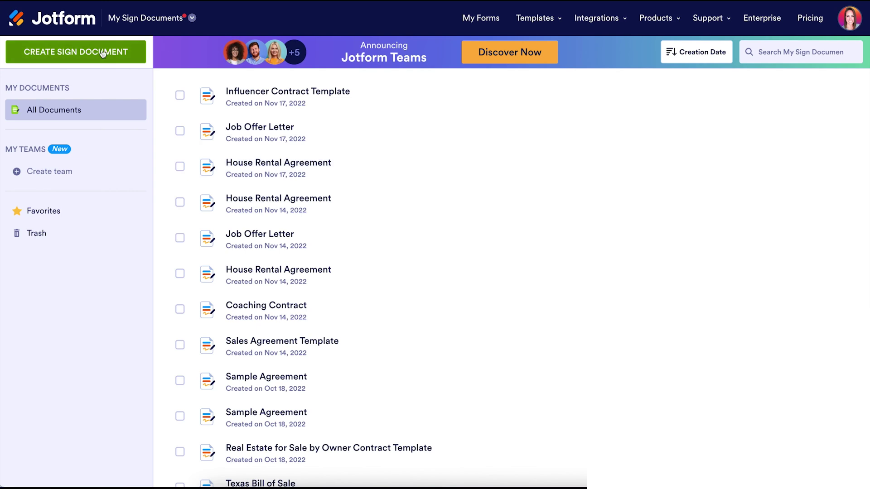
left_click(102, 52)
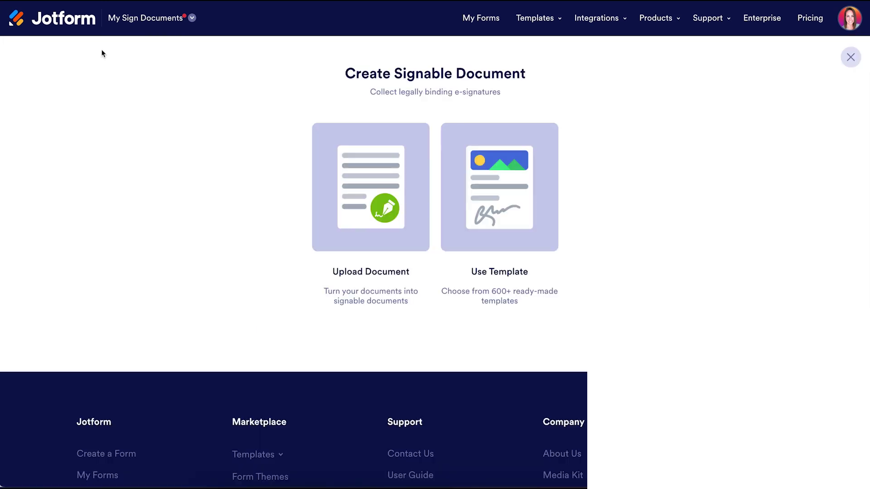
left_click(550, 189)
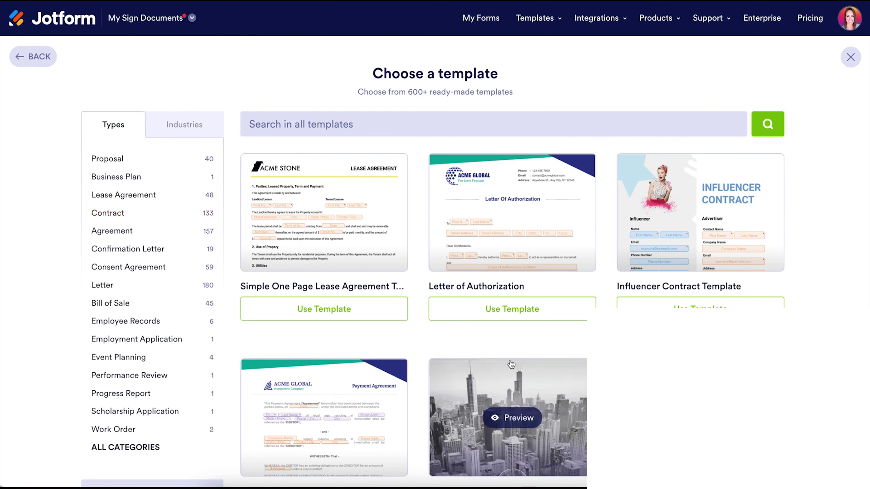
- Use the Influencer Contract Template and check which roles the Instagram field can be assigned to
left_click(700, 308)
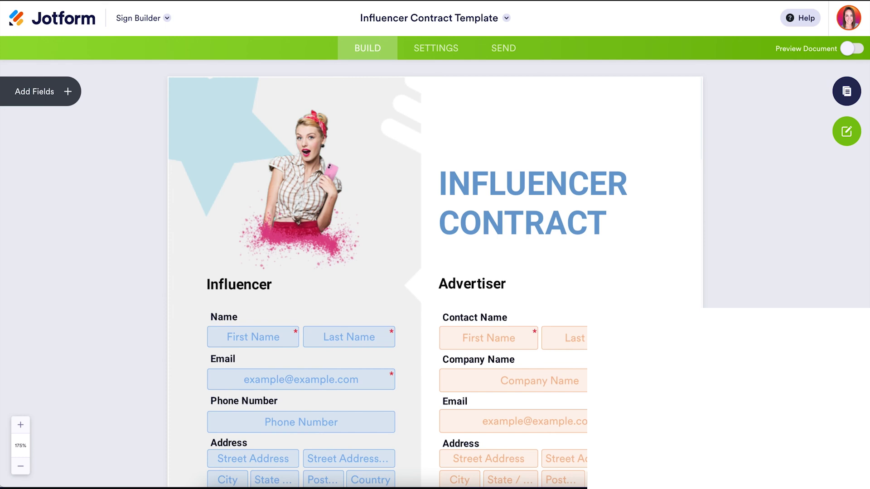
scroll(541, 222, "down", 8)
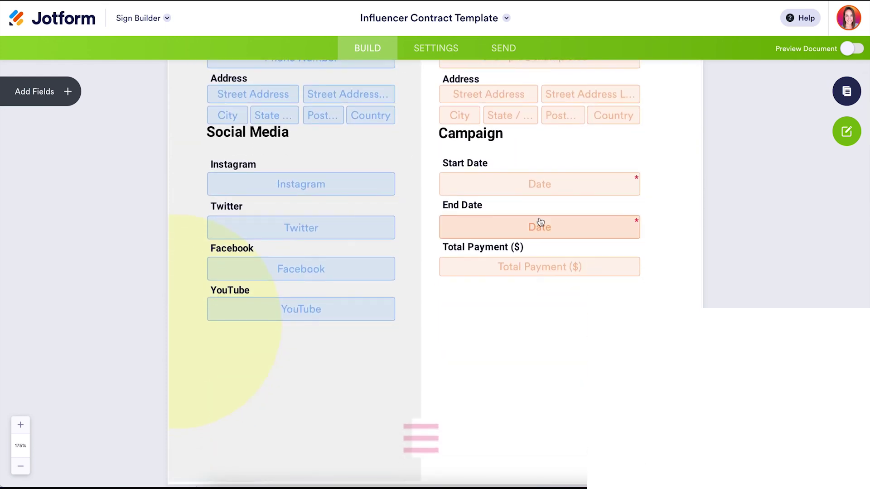
left_click(378, 188)
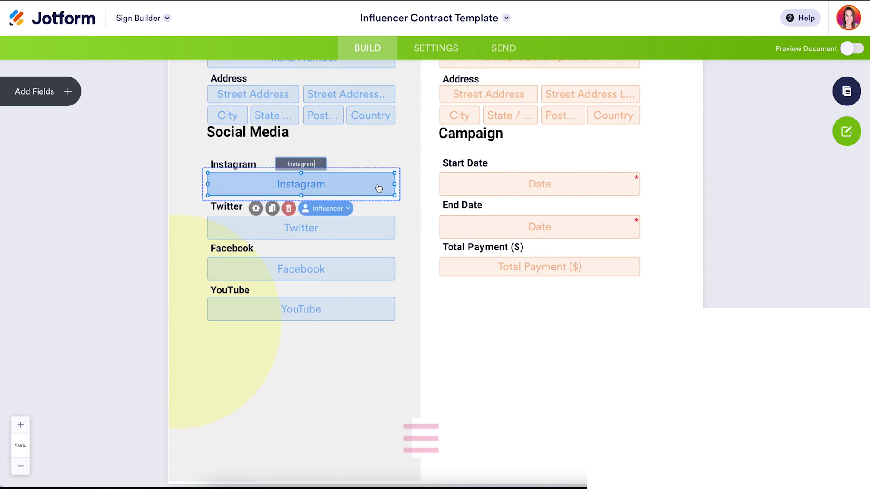
left_click(340, 212)
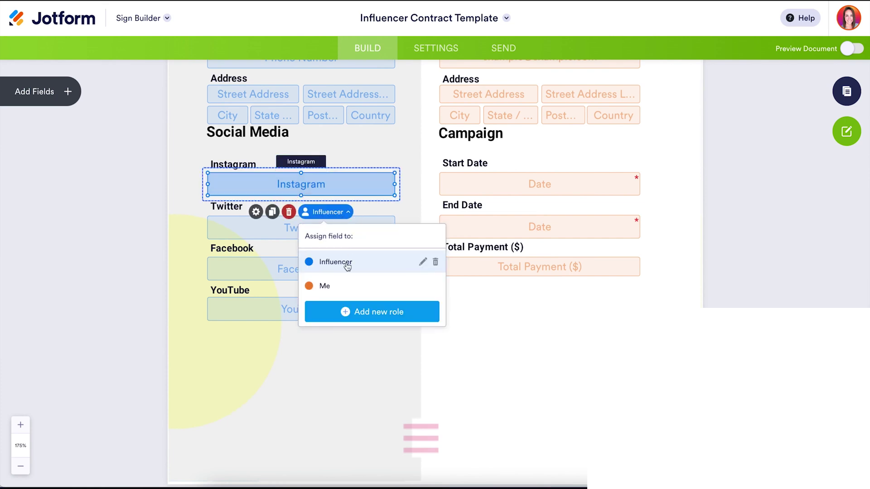
left_click(493, 309)
scroll(493, 310, "down", 20)
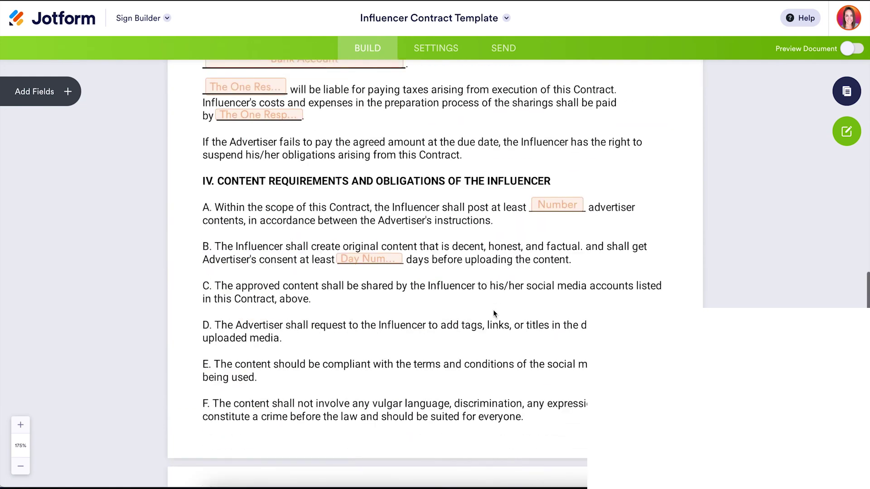
scroll(493, 312, "down", 5)
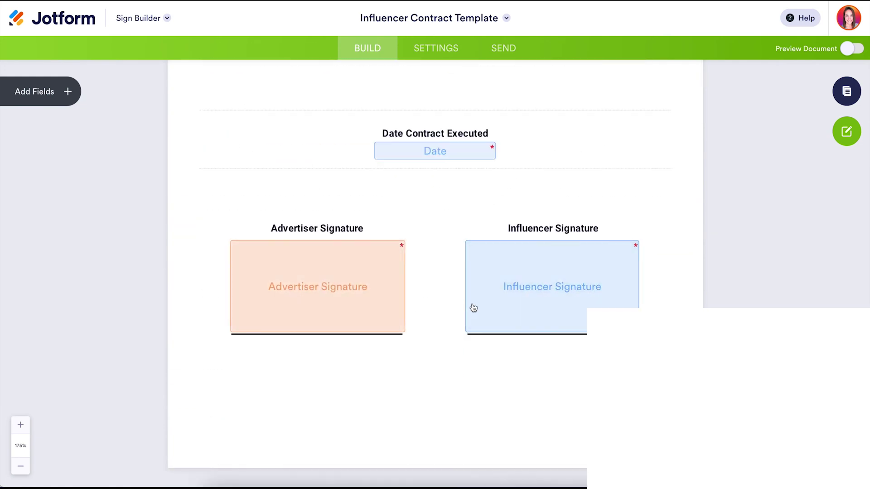
scroll(563, 180, "up", 20)
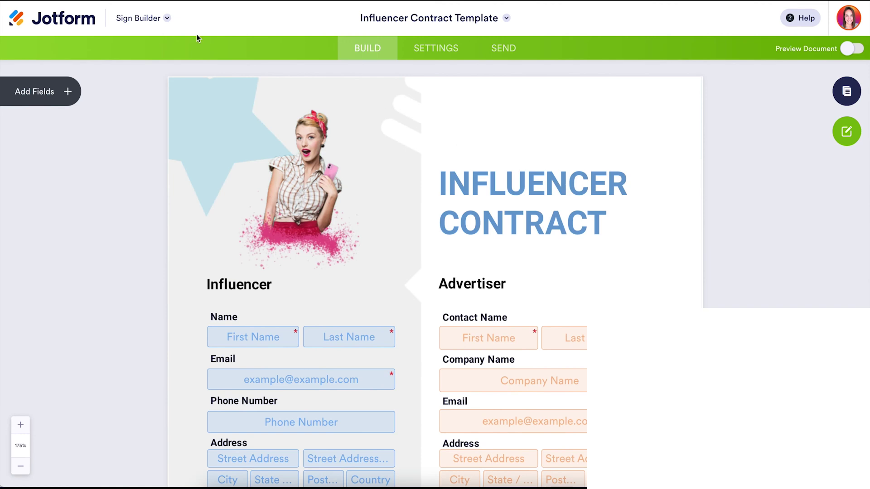
- Add a trial Email field above the title, assign it to Me, make it optional, then delete it
left_click(41, 91)
left_click_drag(46, 139, 543, 139)
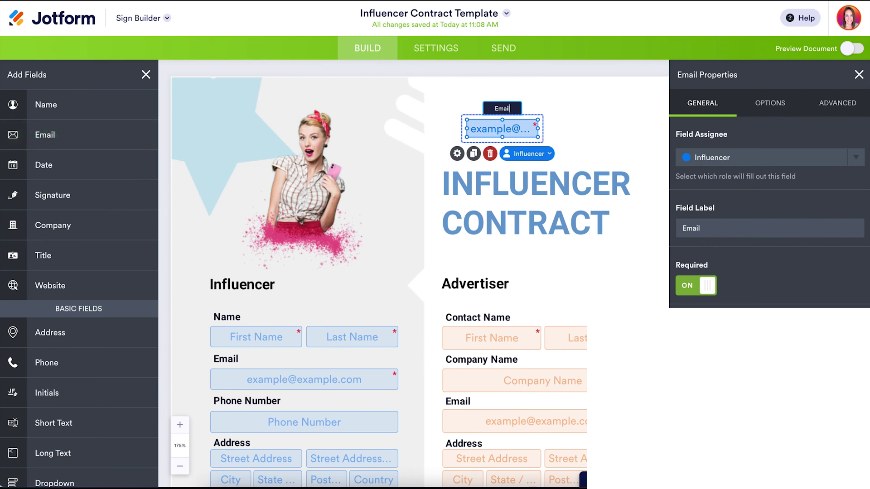
left_click(856, 158)
left_click(770, 206)
left_click(854, 156)
left_click(696, 285)
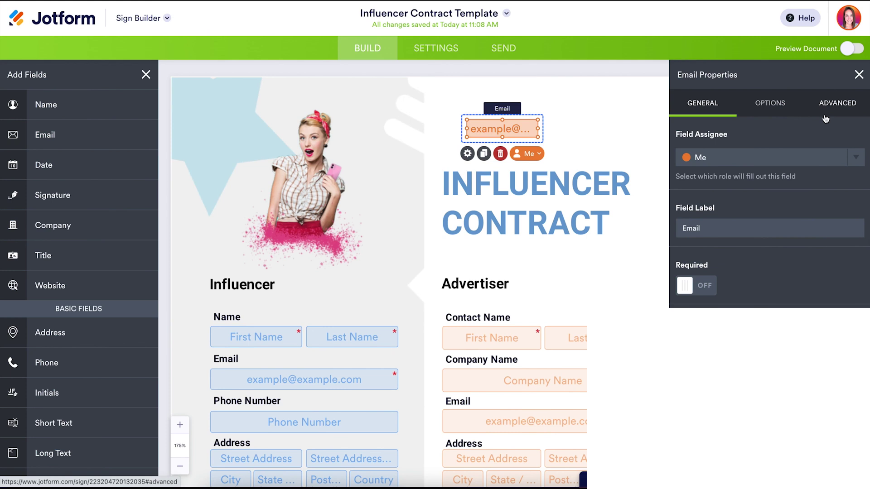
left_click(501, 154)
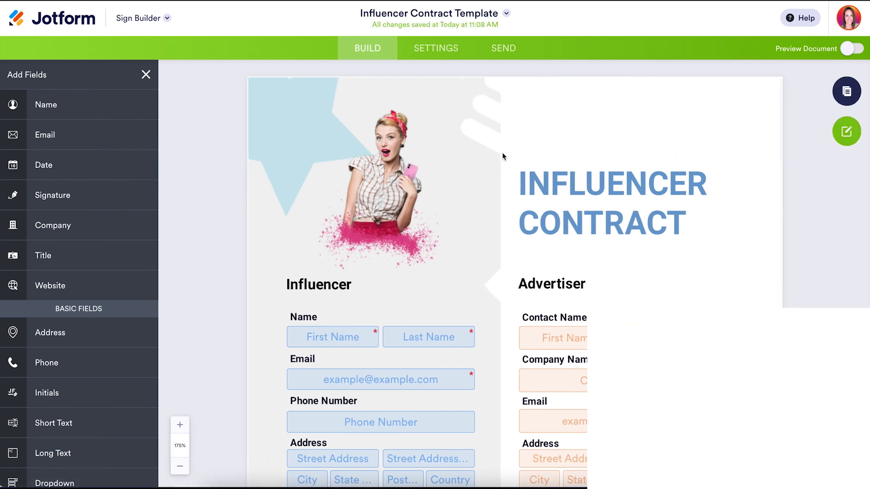
- Set the signing invitation email message to 'Please sign ASAP!', review Integrations, then go to Send
left_click(445, 50)
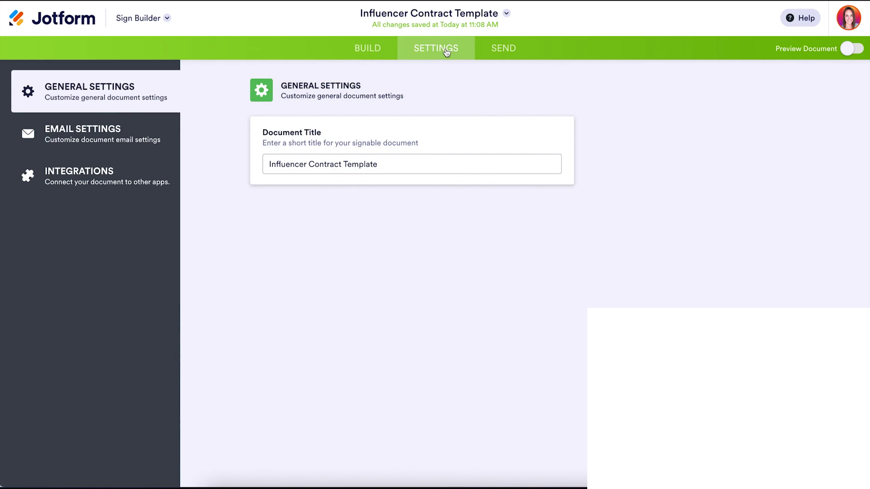
left_click(93, 136)
left_click(320, 229)
type("Please sign ASAP!")
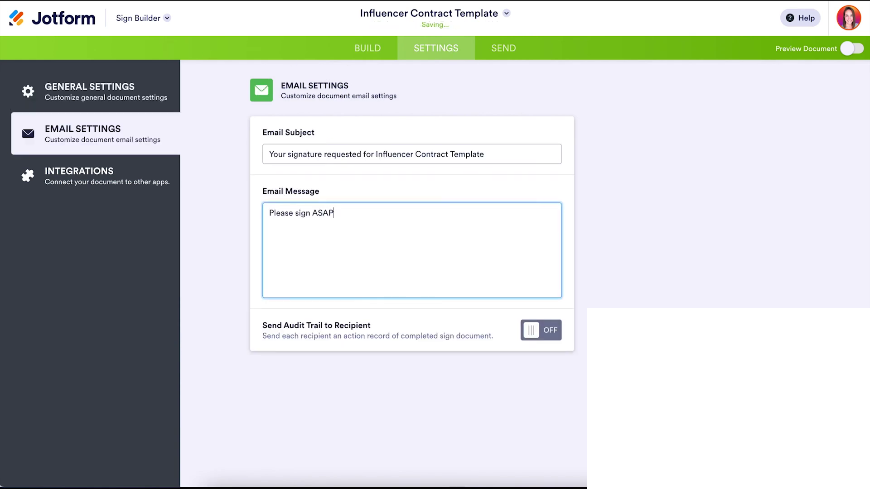
left_click(110, 180)
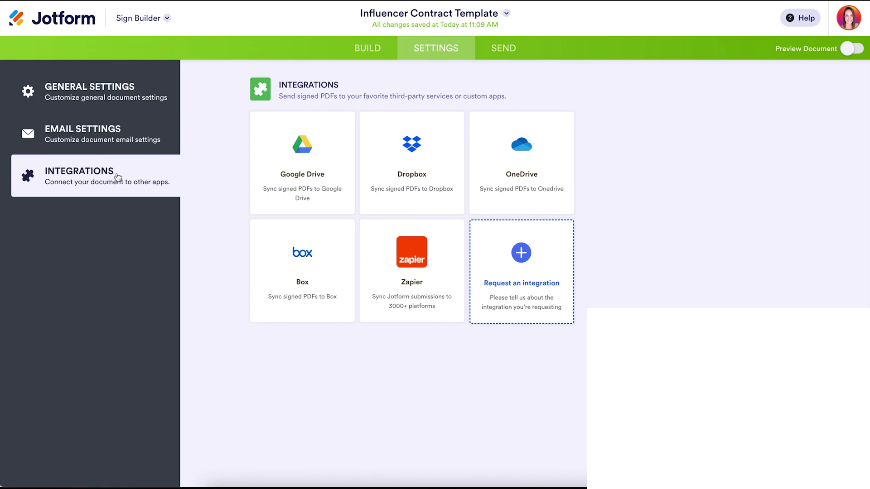
left_click(508, 58)
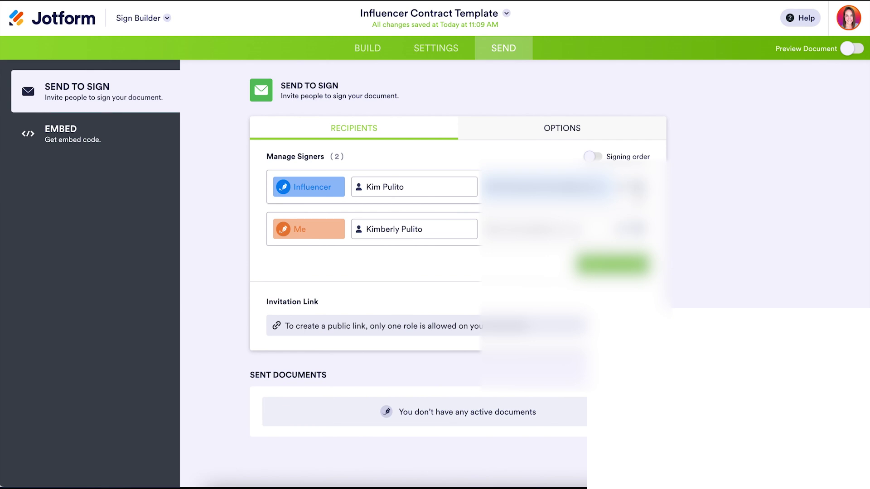
- Require an access code from the Influencer signer, with a message stating the passcode
left_click(637, 187)
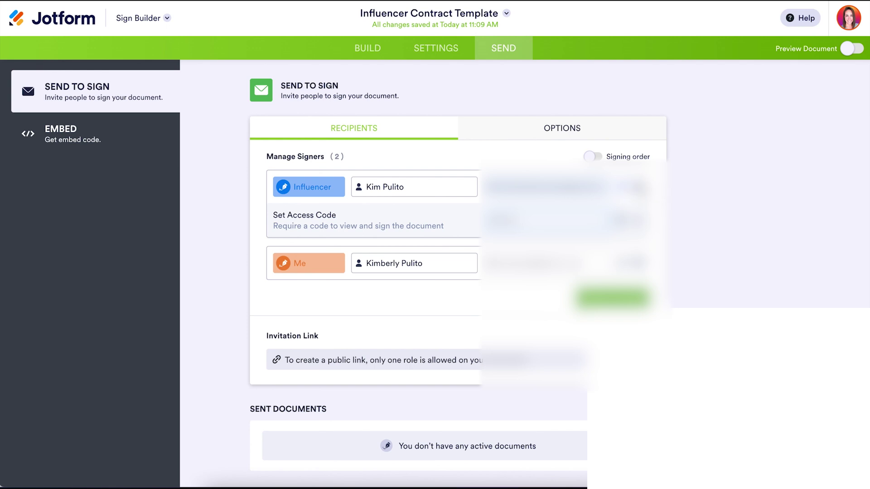
left_click(639, 187)
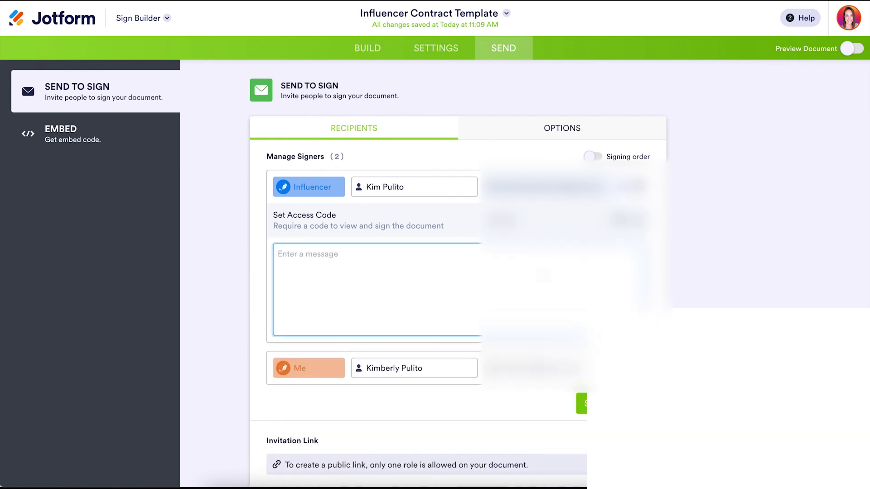
type("Passcode is 123")
left_click(639, 188)
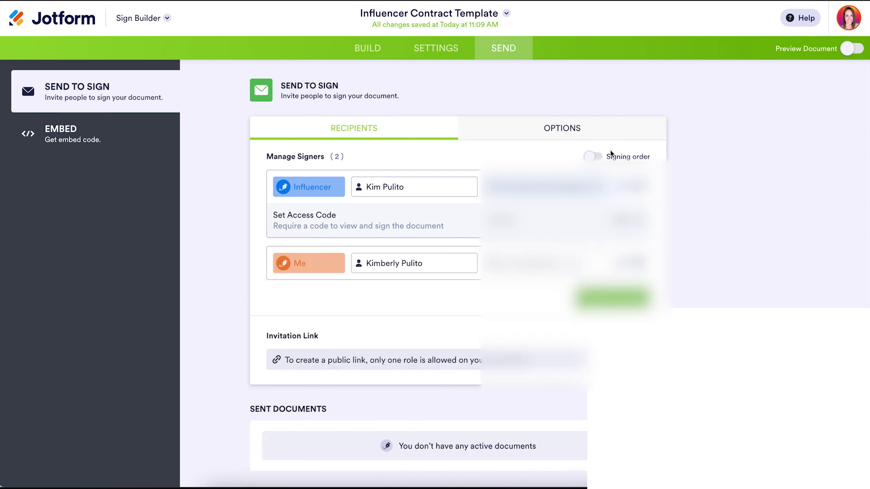
- Enable signing order with Me before the Influencer, send the contract, and open the invitation to sign
left_click(604, 133)
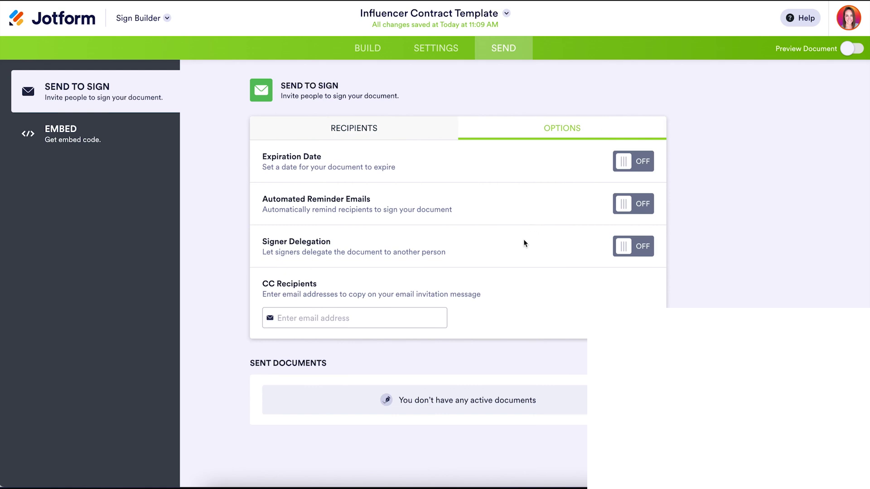
left_click(417, 133)
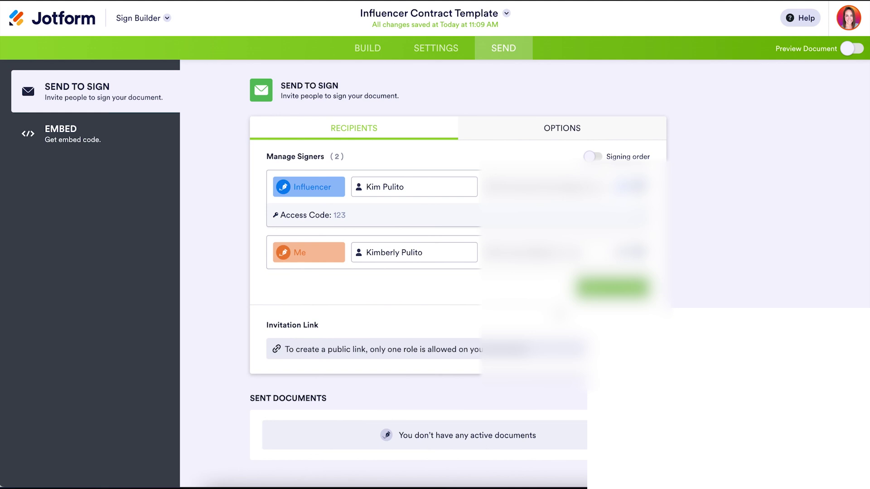
left_click(595, 157)
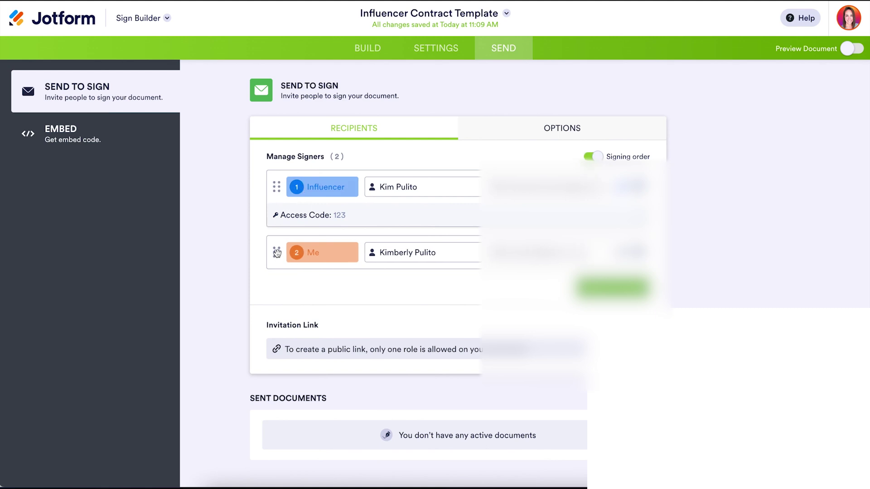
left_click_drag(277, 252, 273, 192)
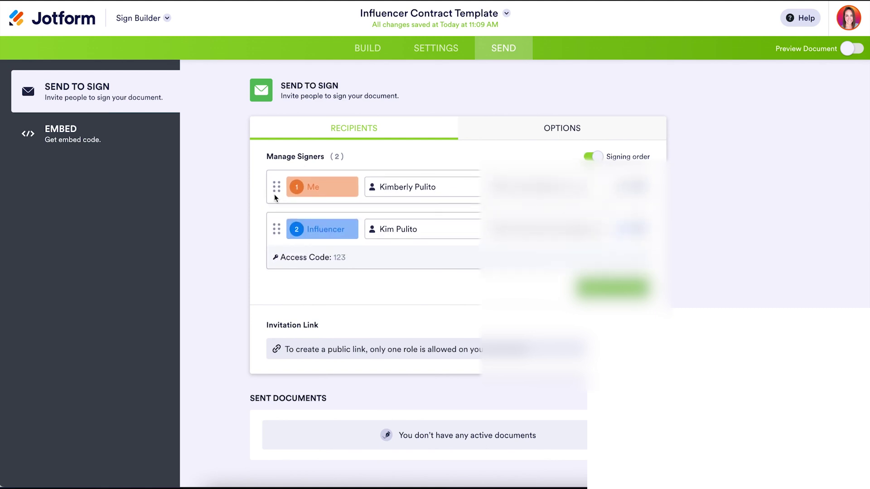
left_click(611, 288)
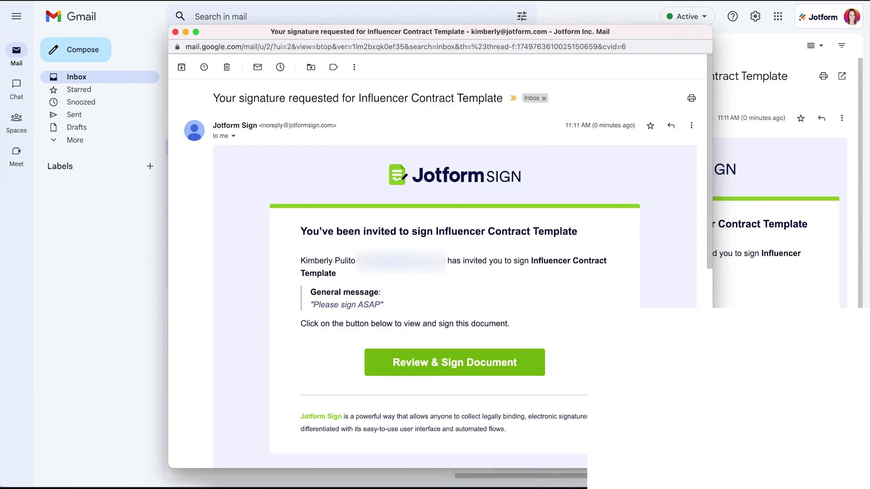
left_click_drag(384, 306, 307, 306)
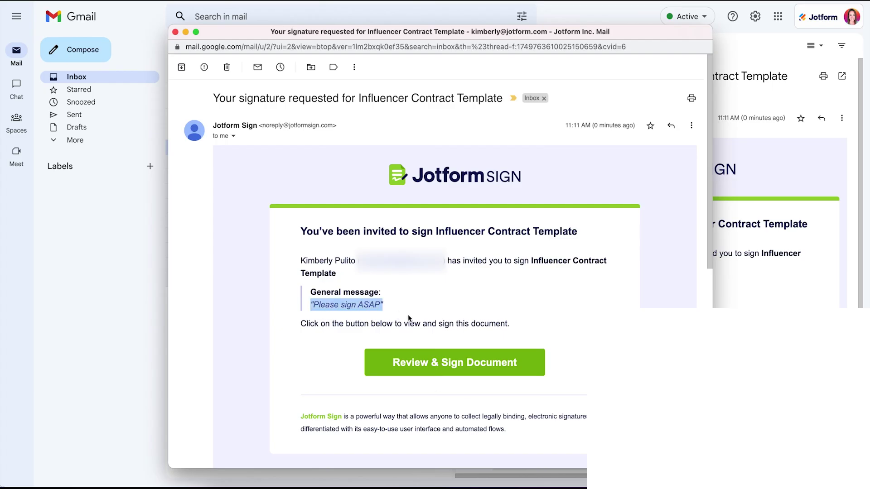
left_click(494, 371)
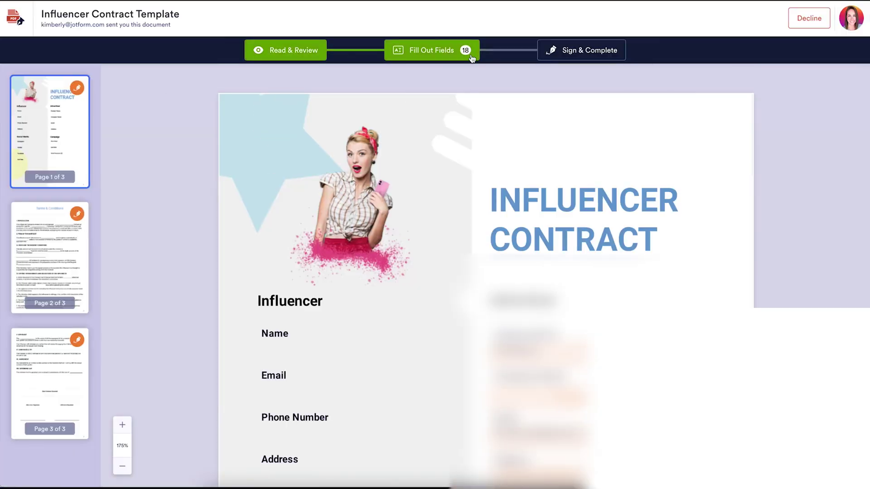
- Open the Advertiser Signature box at the document's end, pick another script style in red, and switch to Draw
scroll(640, 306, "down", 20)
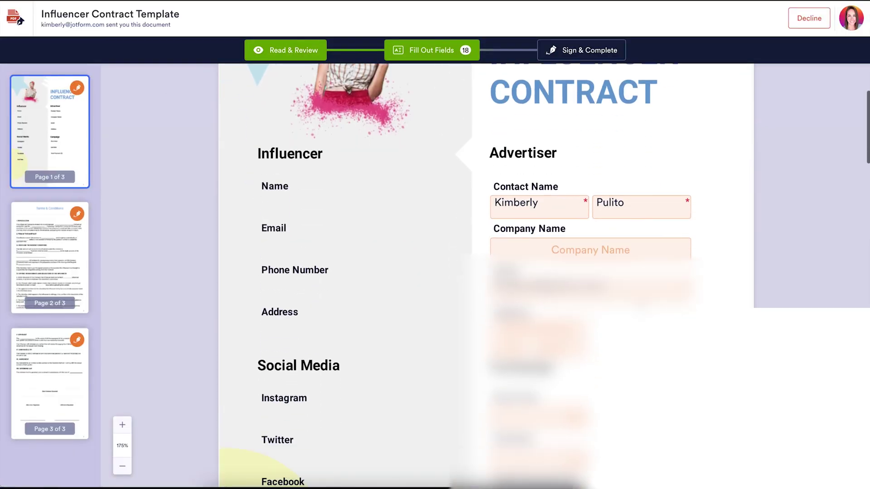
scroll(640, 306, "down", 10)
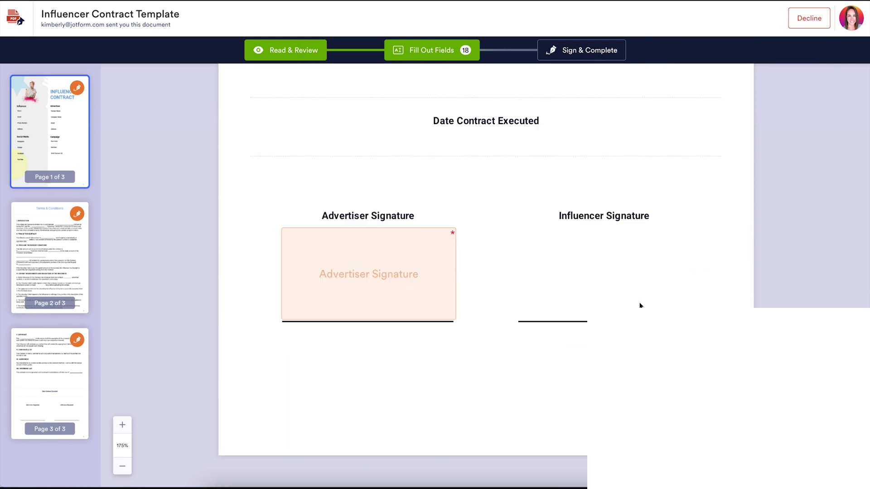
left_click(356, 245)
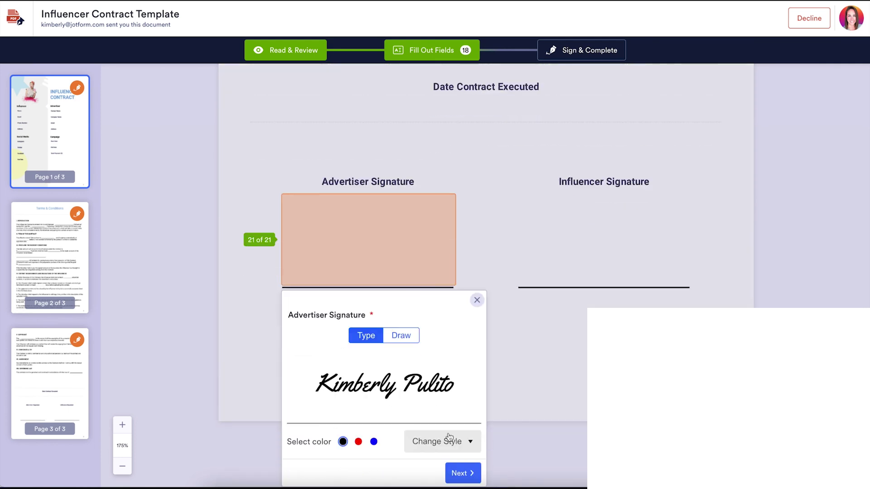
left_click(448, 437)
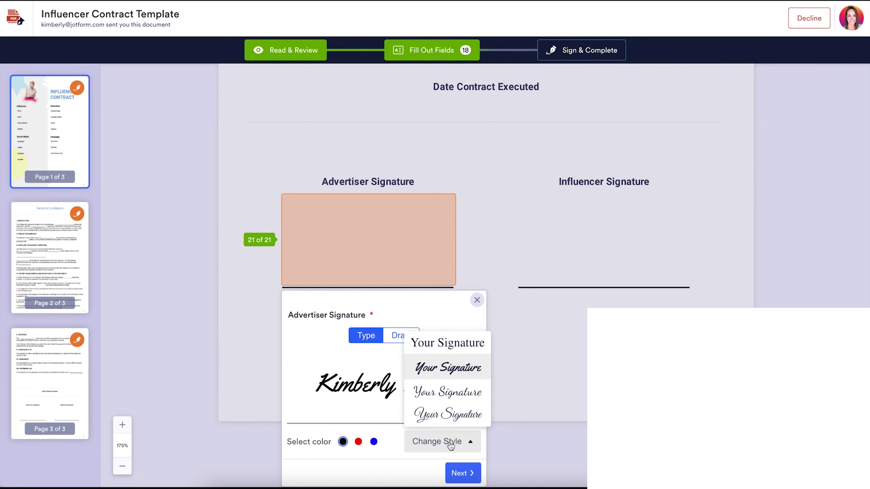
left_click(446, 414)
left_click(358, 442)
left_click(401, 339)
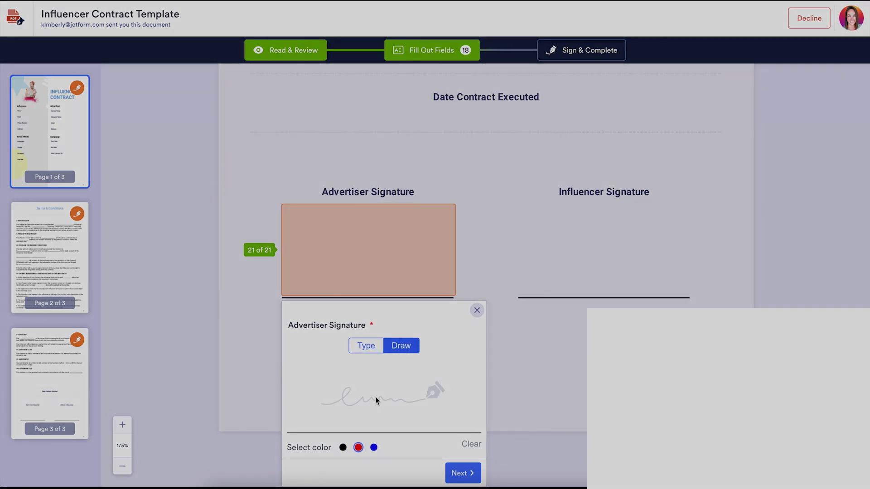